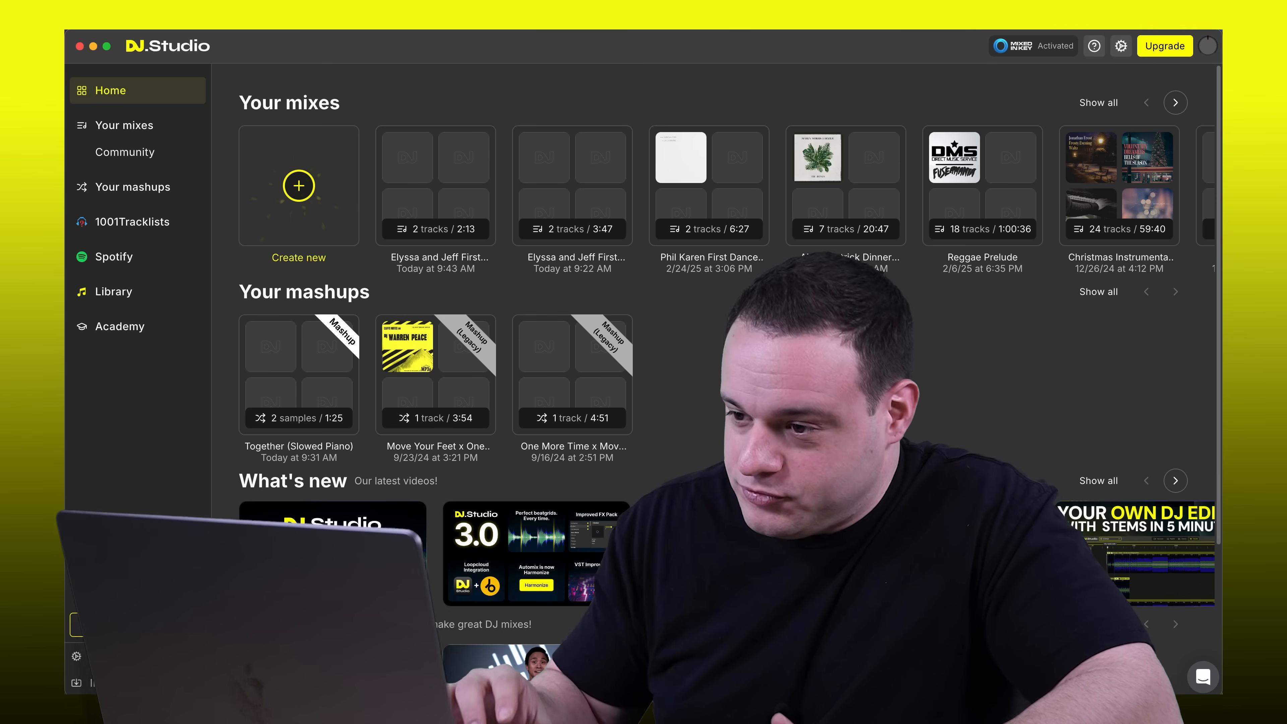
# Create a new DJ Mix project and dismiss the dialog for adding tracks
pyautogui.click(311, 205)
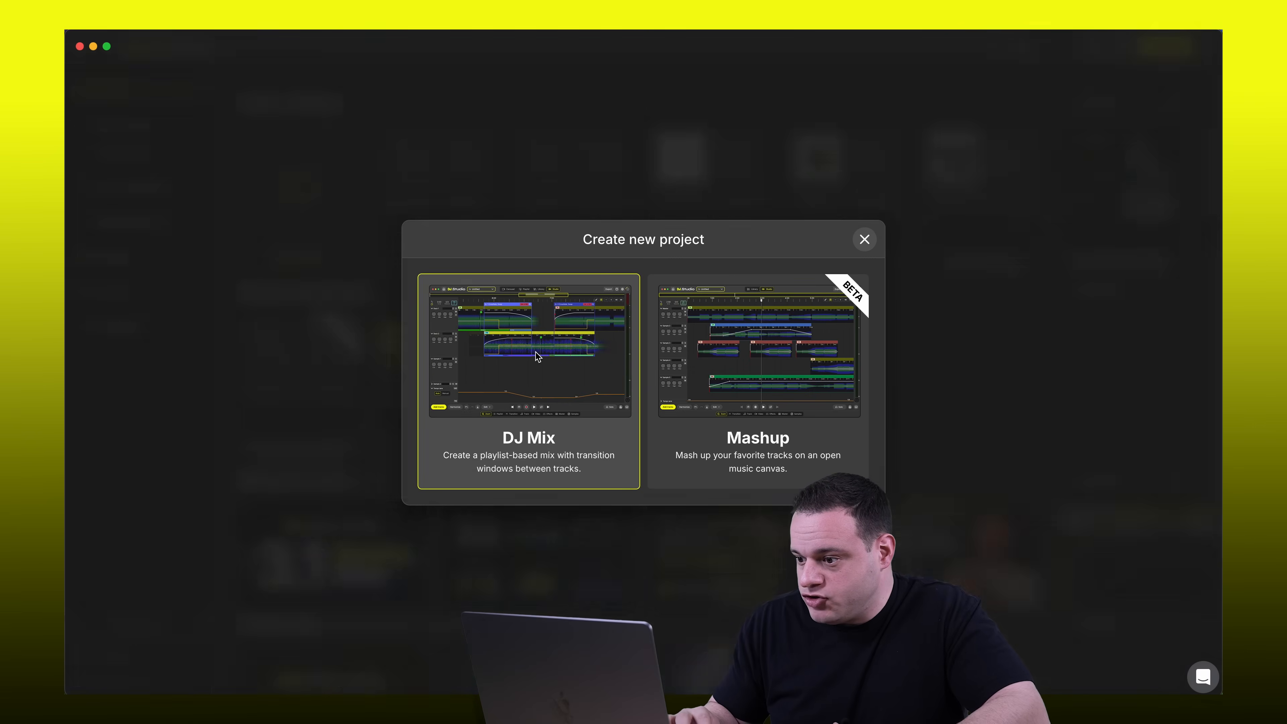
pyautogui.click(538, 356)
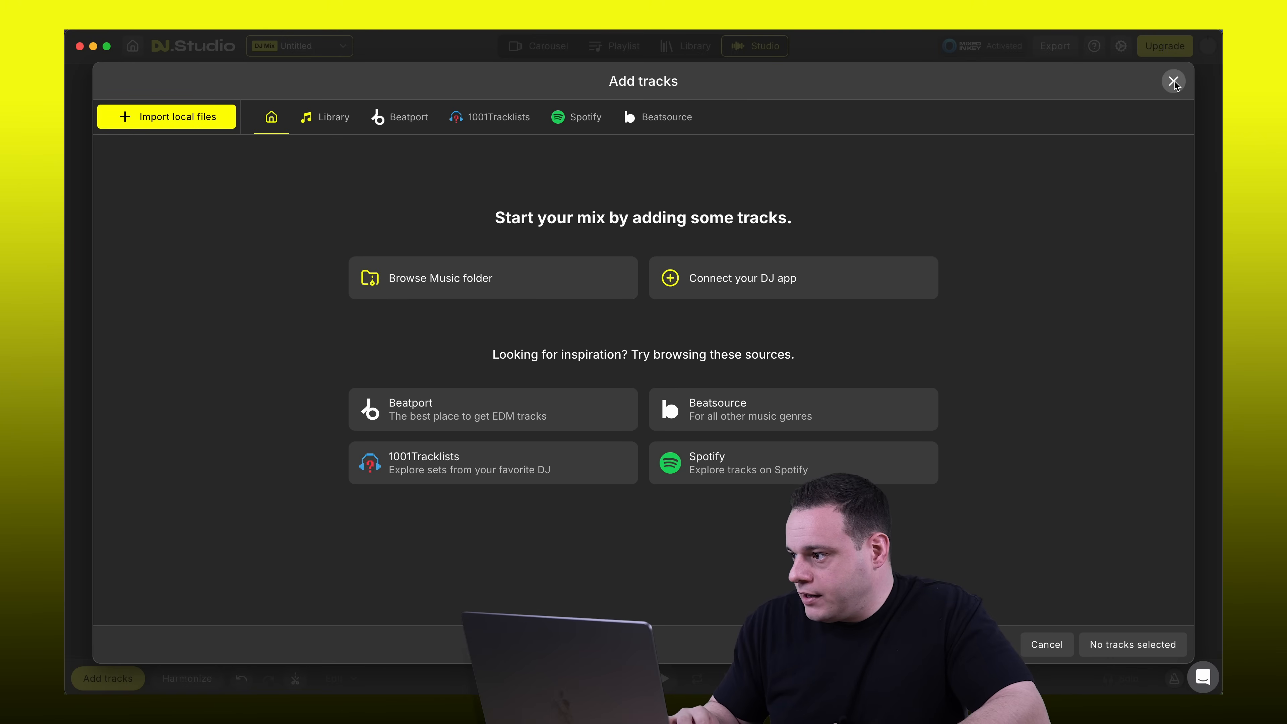
pyautogui.click(1174, 81)
# Add all tracks from the Violin Instrumental folder in Finder to the mix and minimize the folder window
pyautogui.click(1131, 710)
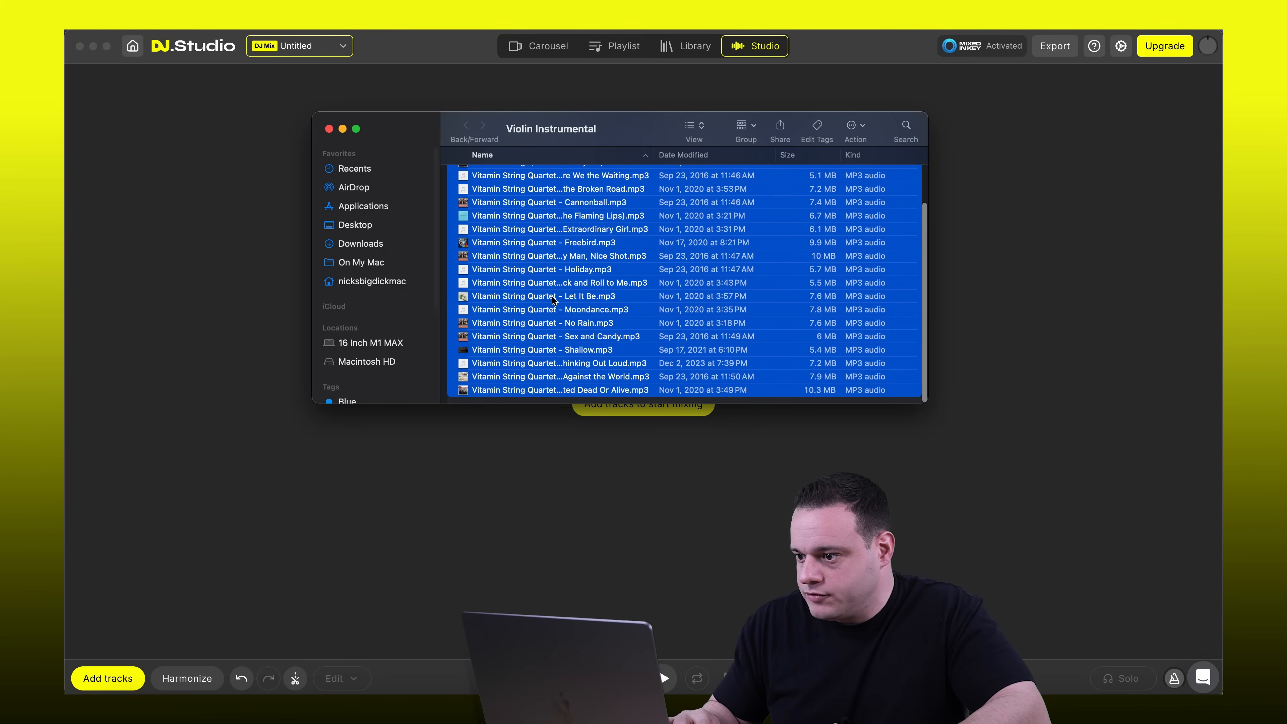
pyautogui.click(553, 299)
pyautogui.click(564, 284)
pyautogui.press('super+a')
pyautogui.moveTo(564, 284); pyautogui.dragTo(238, 315)
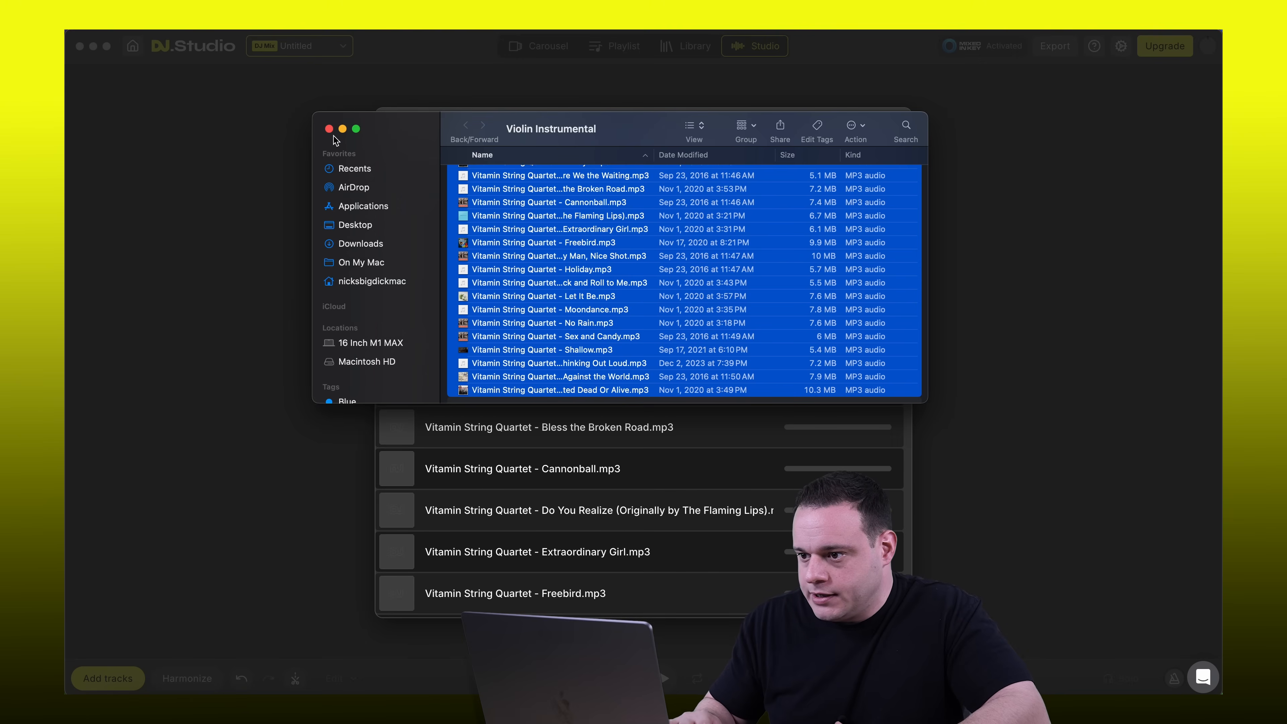
pyautogui.click(343, 129)
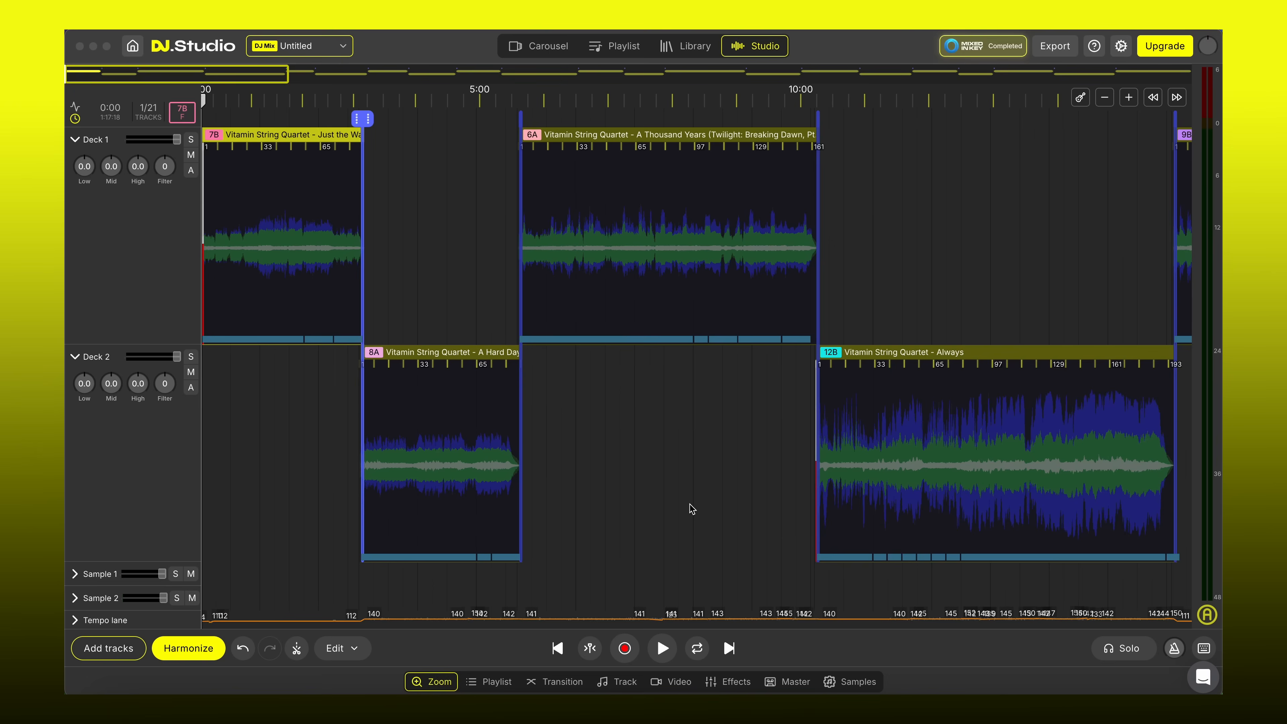
# Review the imported tracks on the timeline and read the harmonize explanations of Camelot, Mood and Fuzzy mixing
pyautogui.hscroll(15, 687, 439)
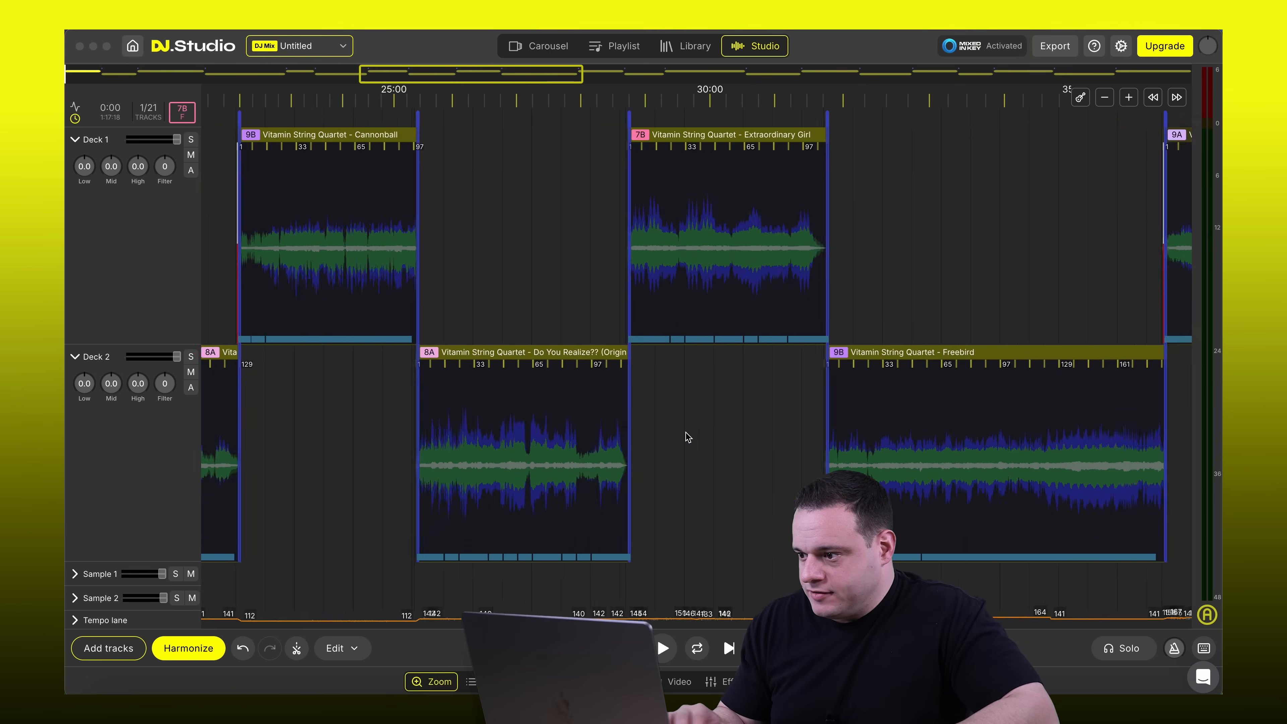
pyautogui.hscroll(15, 688, 438)
pyautogui.hscroll(-20, 688, 437)
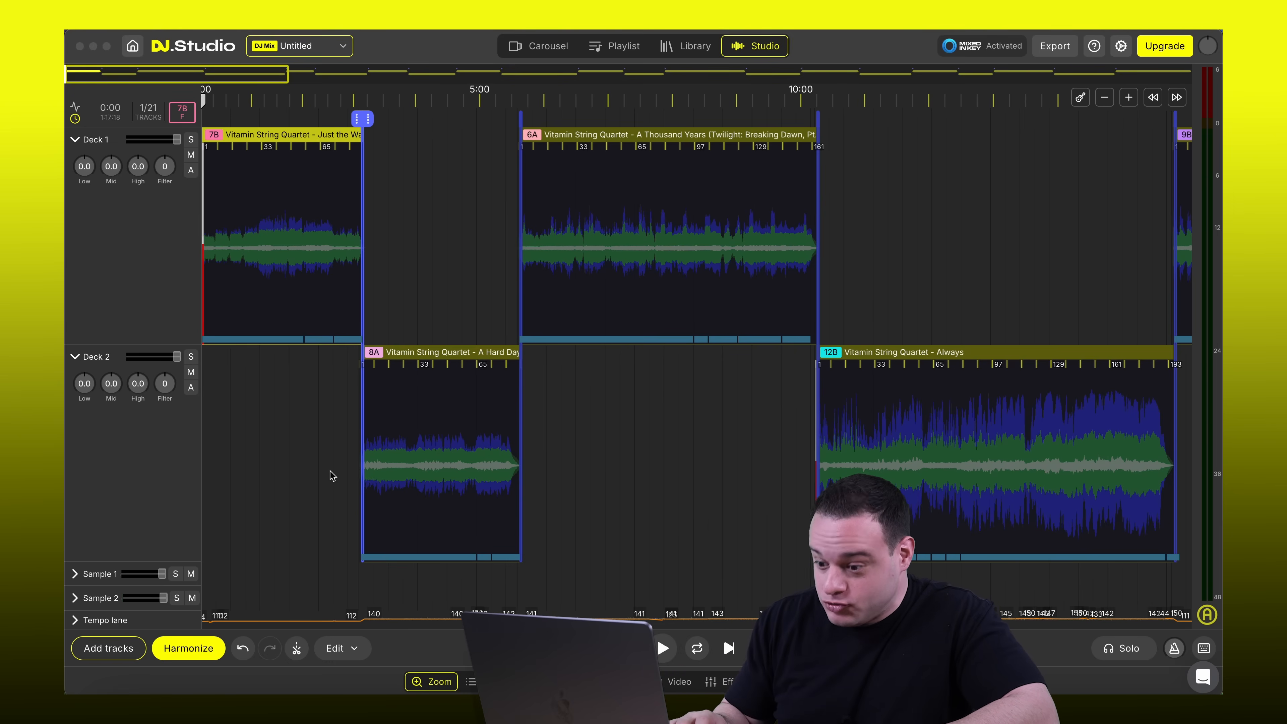
pyautogui.click(195, 651)
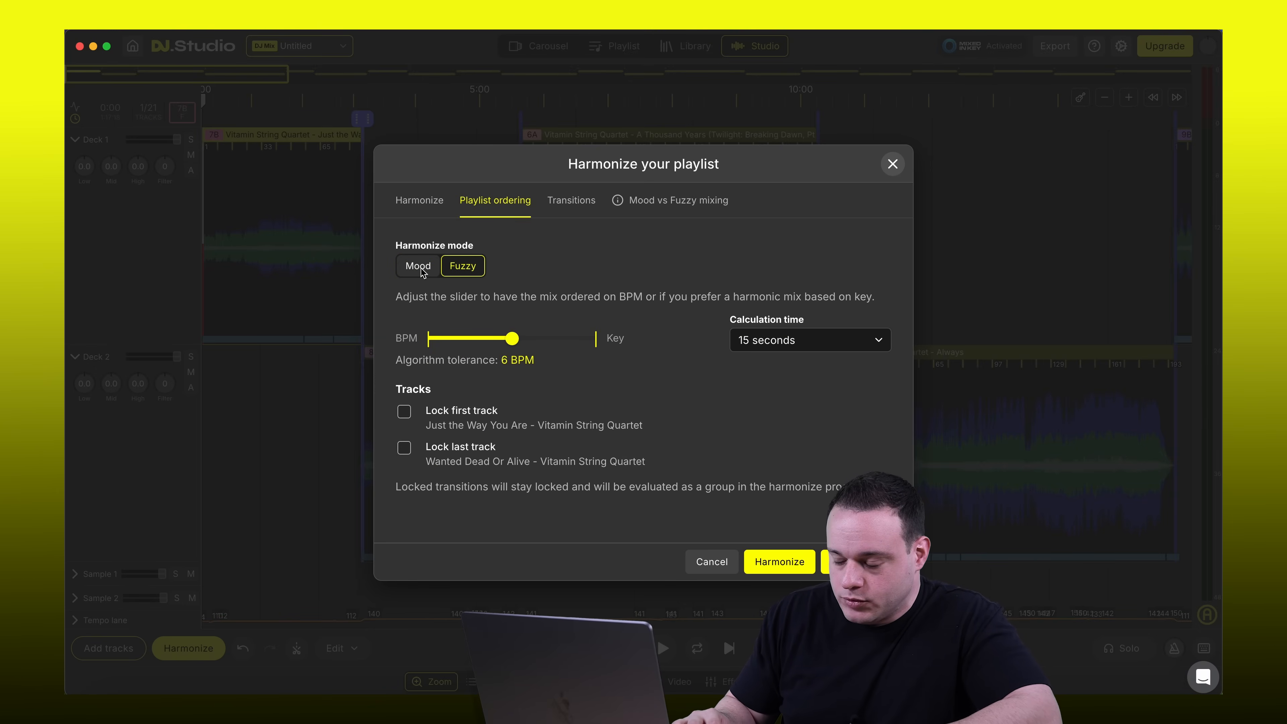
pyautogui.click(621, 205)
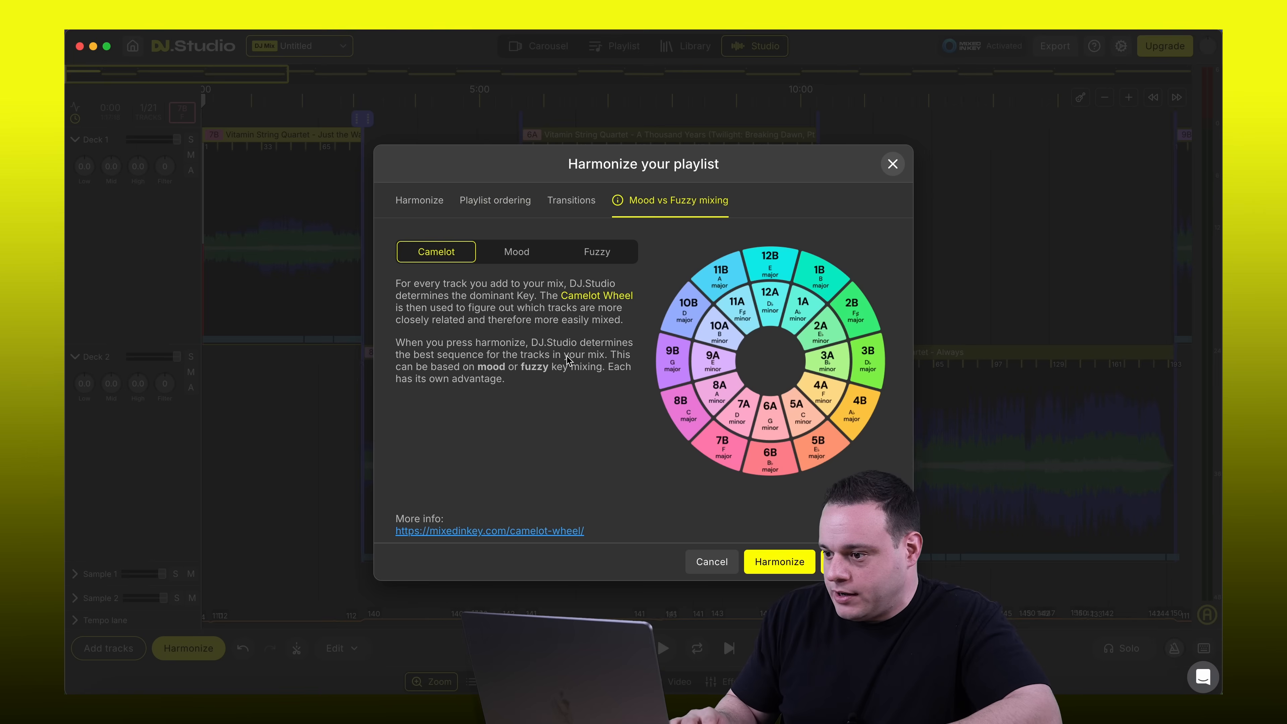
pyautogui.click(525, 257)
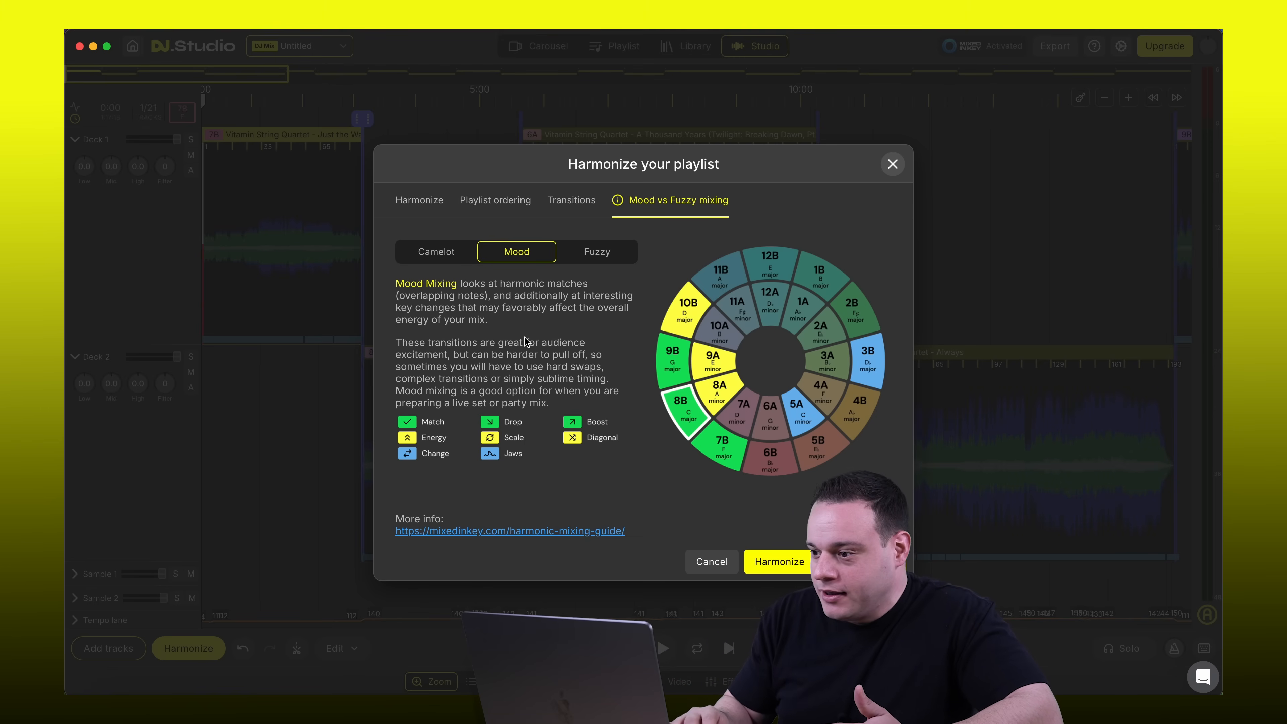
pyautogui.click(599, 250)
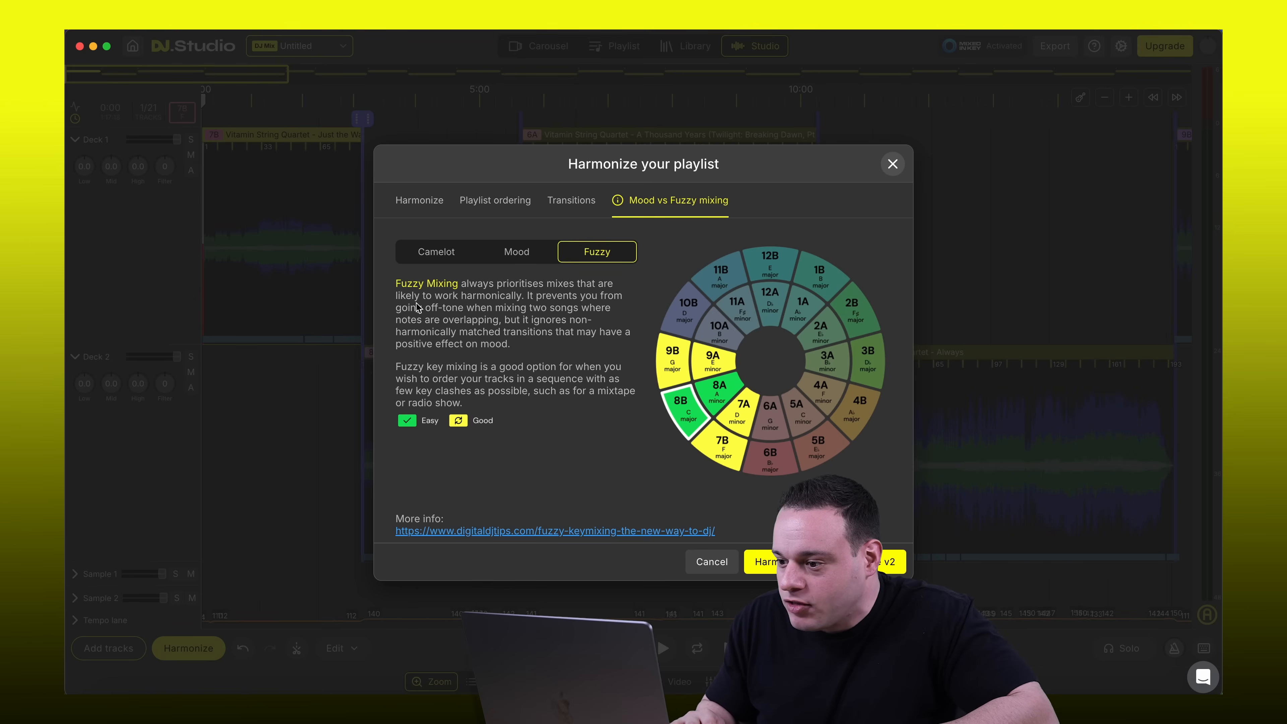
# Harmonize the playlist in Fuzzy mode with the ordering slider fully towards Key
pyautogui.click(502, 201)
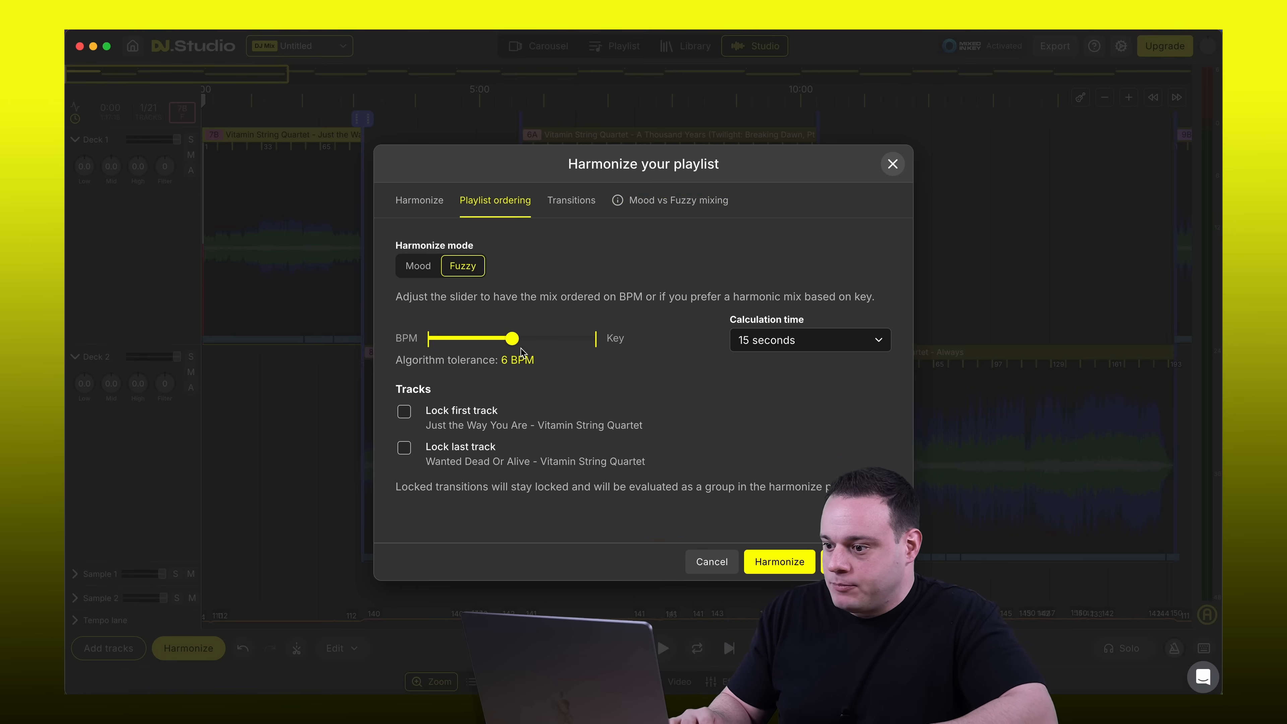
pyautogui.moveTo(512, 339); pyautogui.dragTo(617, 348)
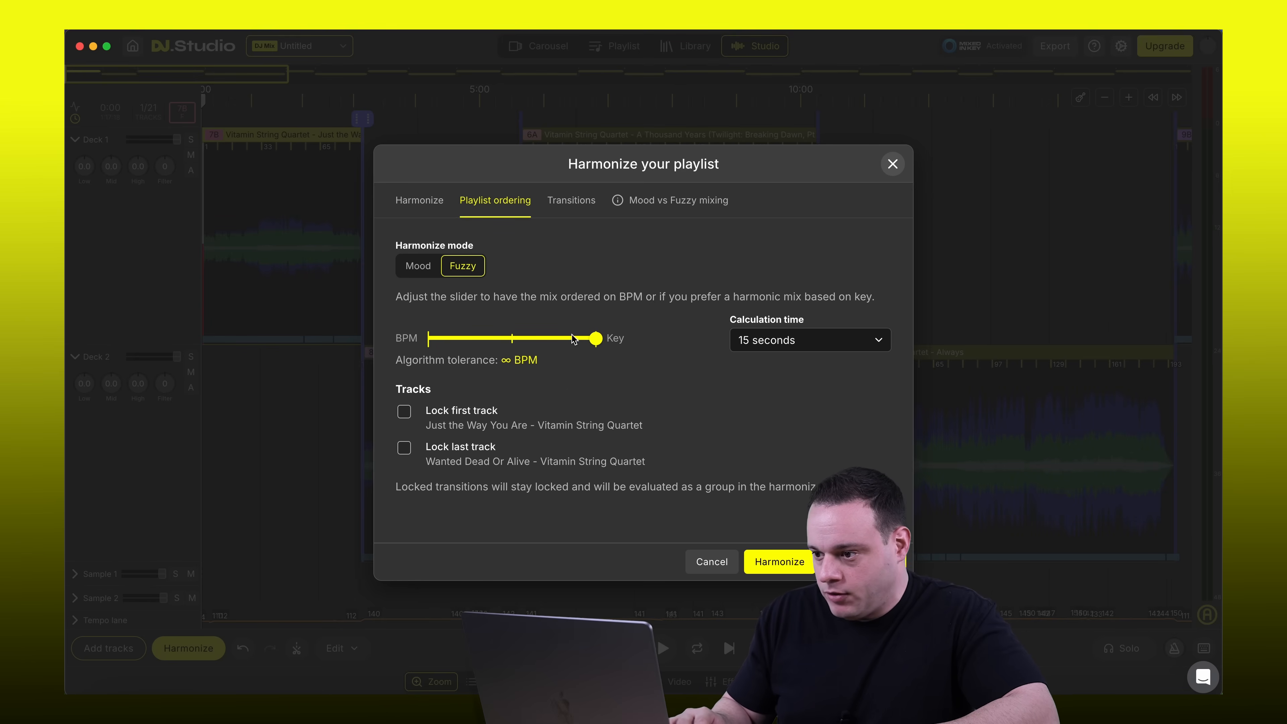
pyautogui.click(778, 562)
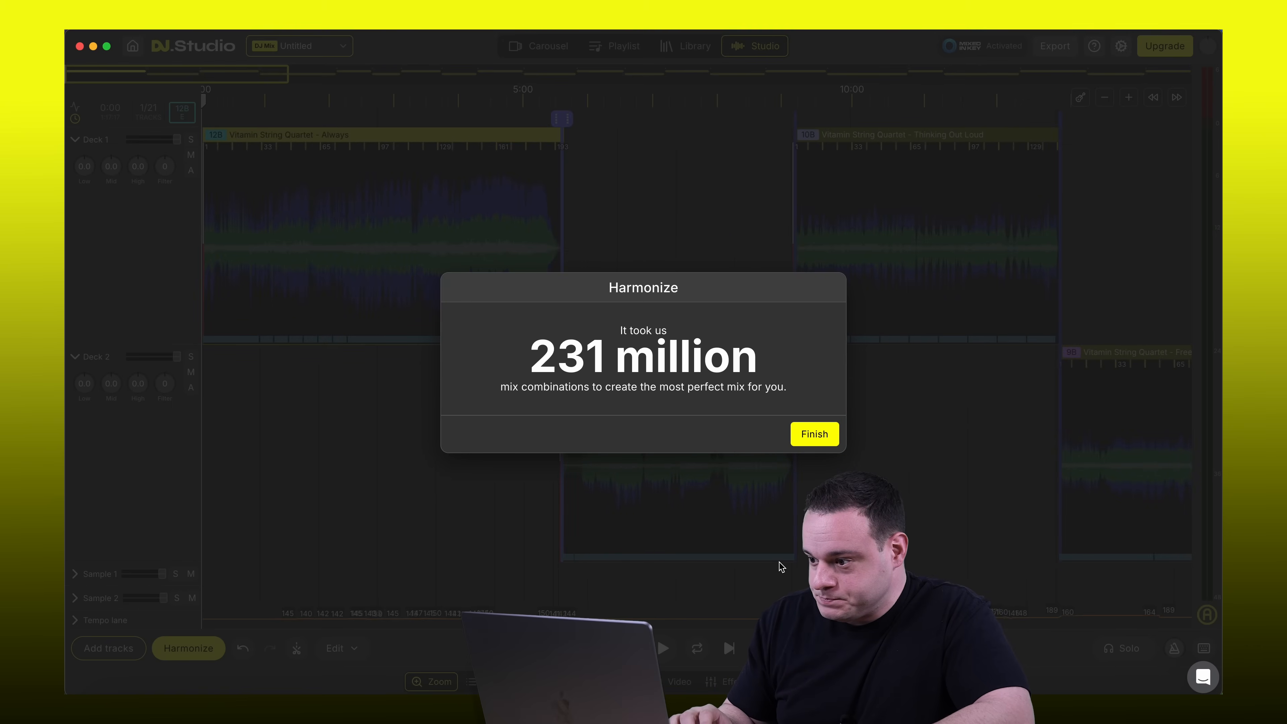
pyautogui.click(815, 434)
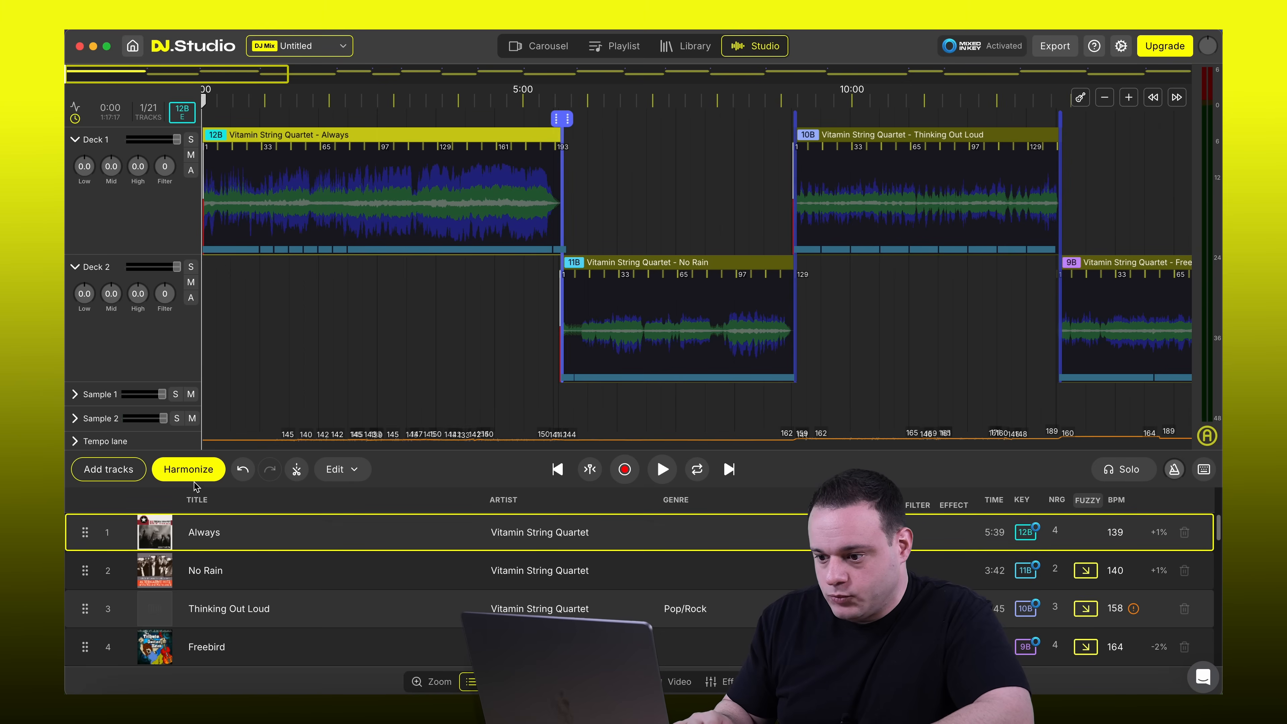
# Re-harmonize the playlist with a transition length of 1 bar and tempo synchronization disabled
pyautogui.click(188, 469)
pyautogui.click(583, 203)
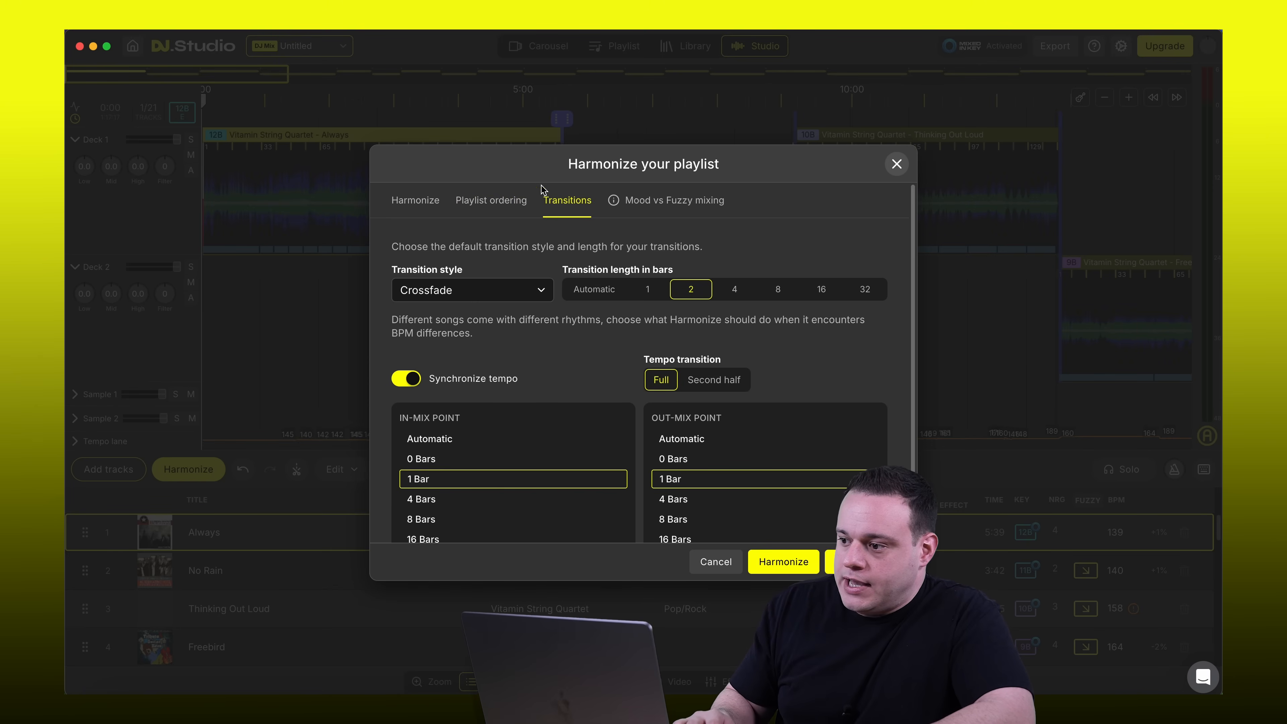
pyautogui.click(496, 206)
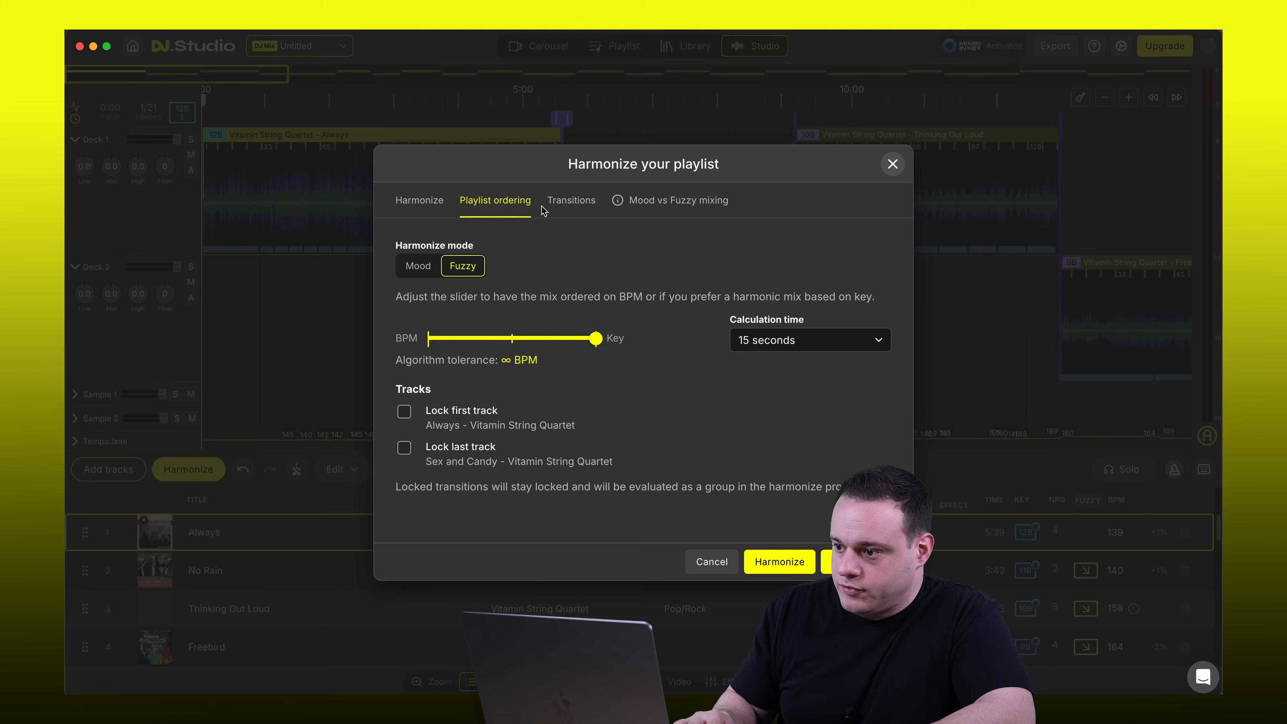
pyautogui.click(574, 205)
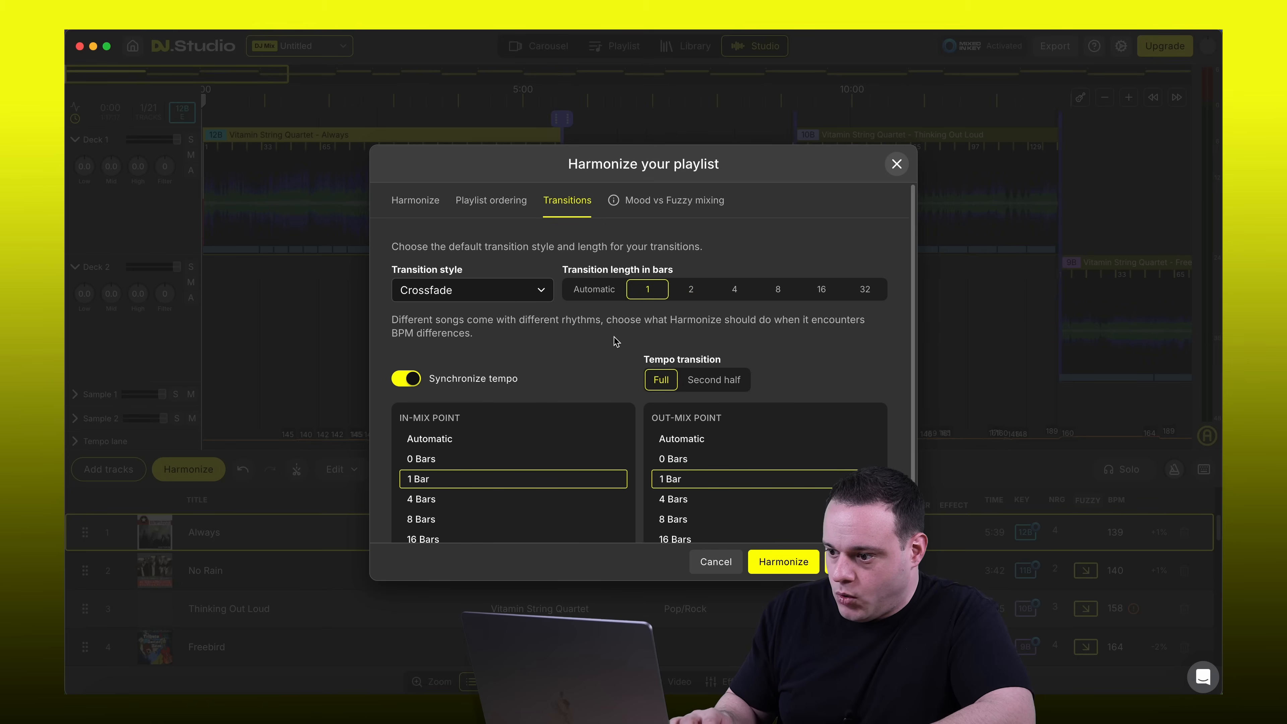
pyautogui.click(408, 378)
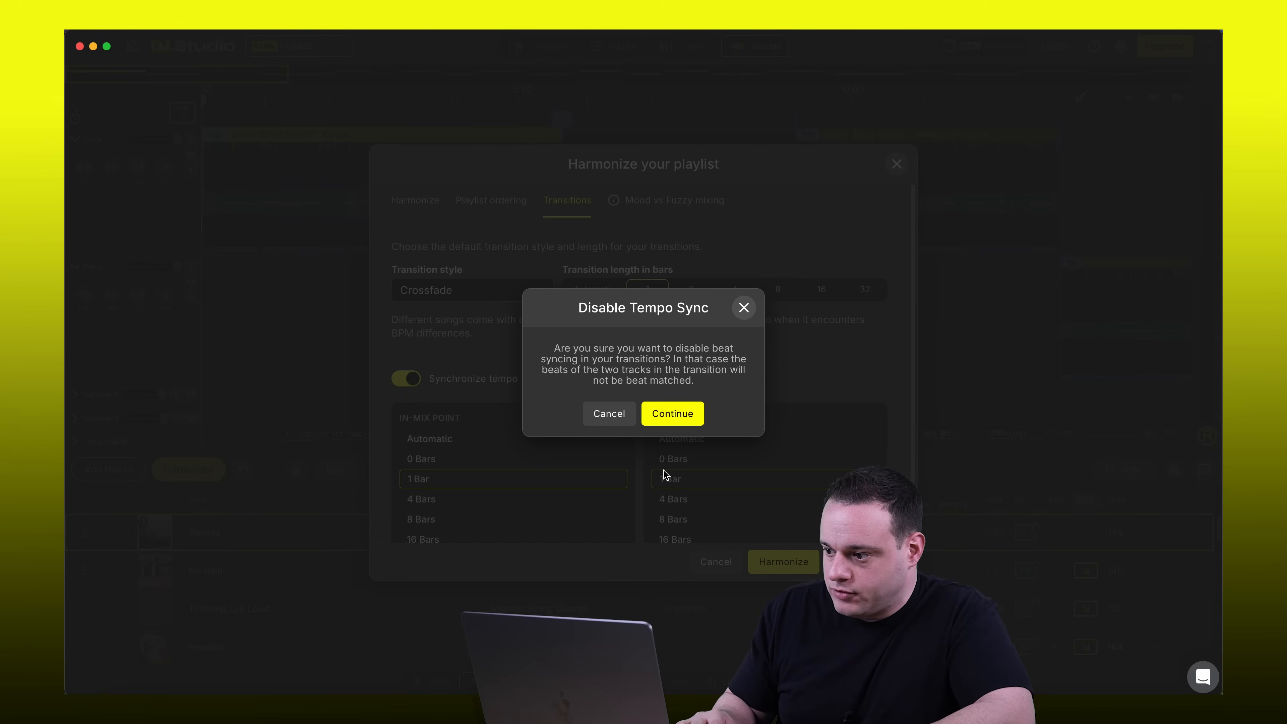
pyautogui.click(670, 415)
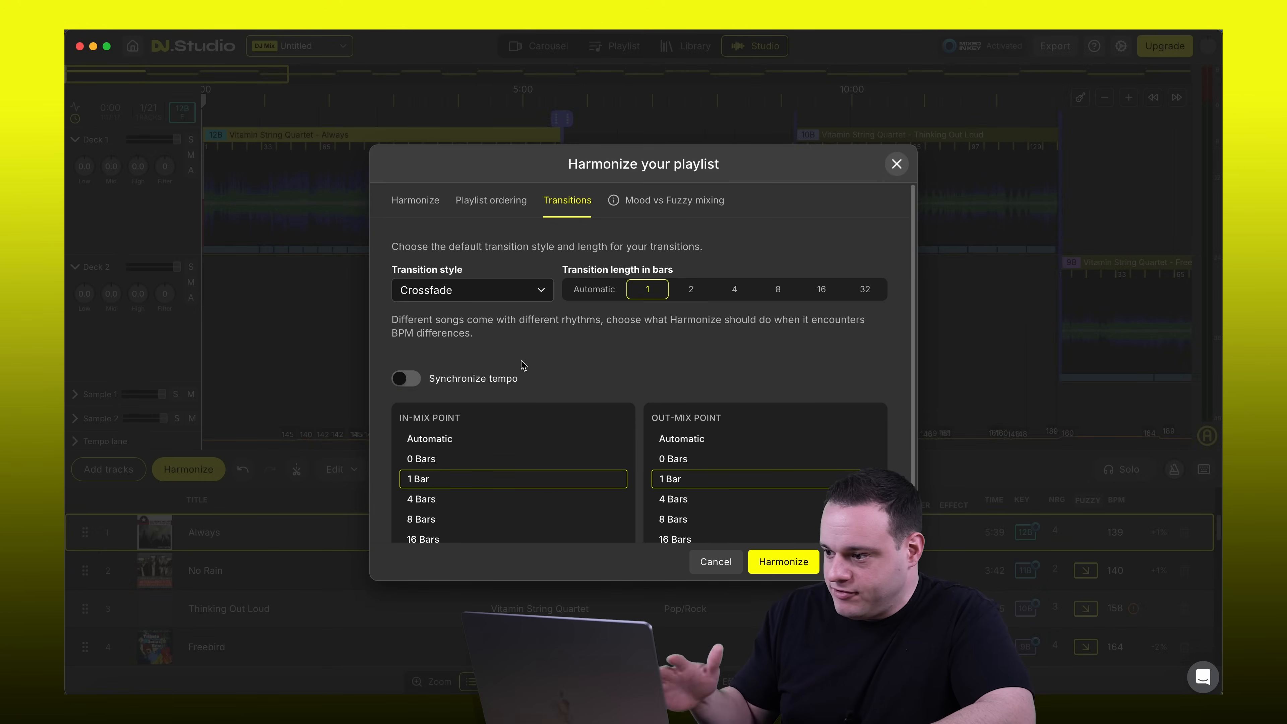
pyautogui.click(785, 562)
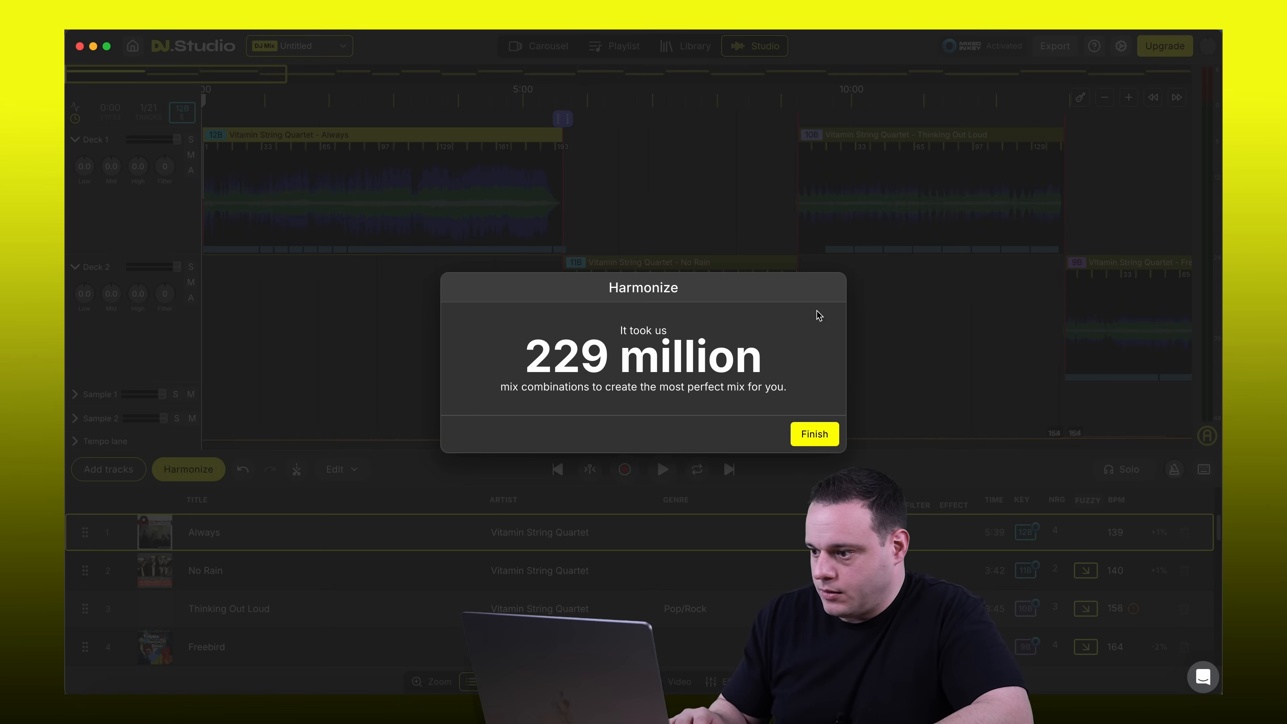
pyautogui.click(815, 434)
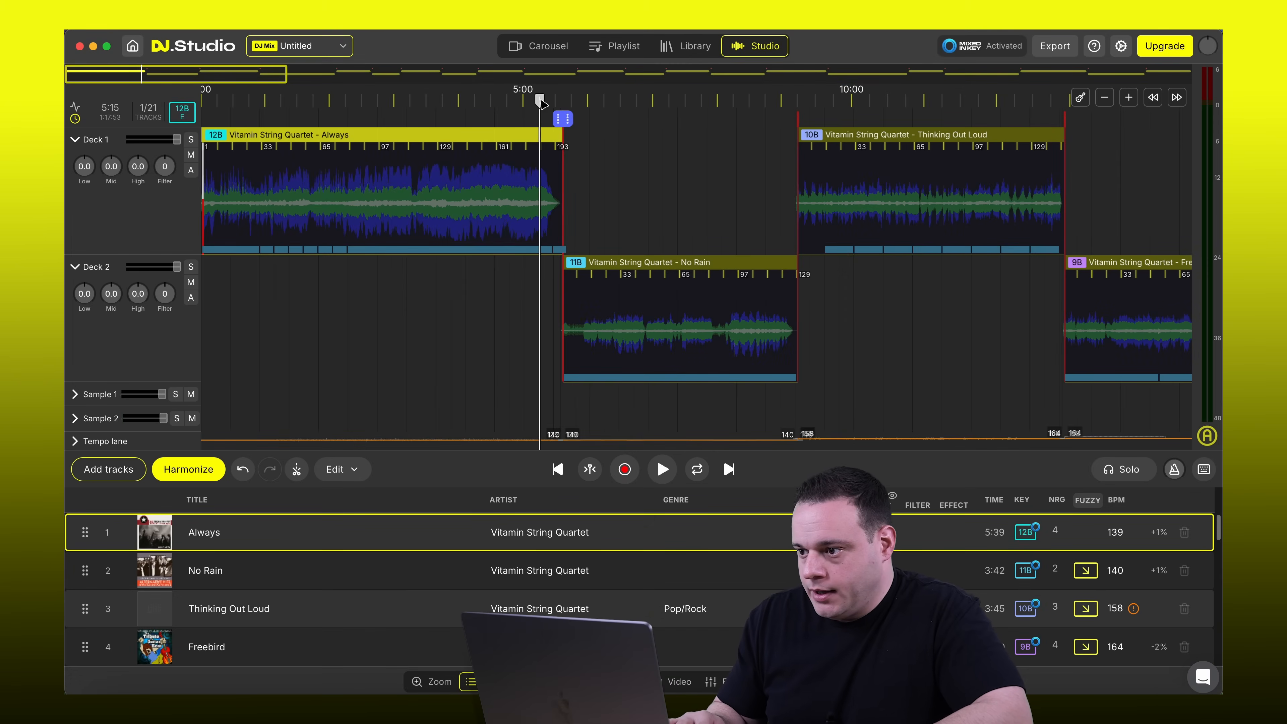
# Play the transition from Always to No Rain, starting at about 5:30, at a higher system volume
pyautogui.hscroll(10, 556, 109)
pyautogui.hscroll(-10, 556, 109)
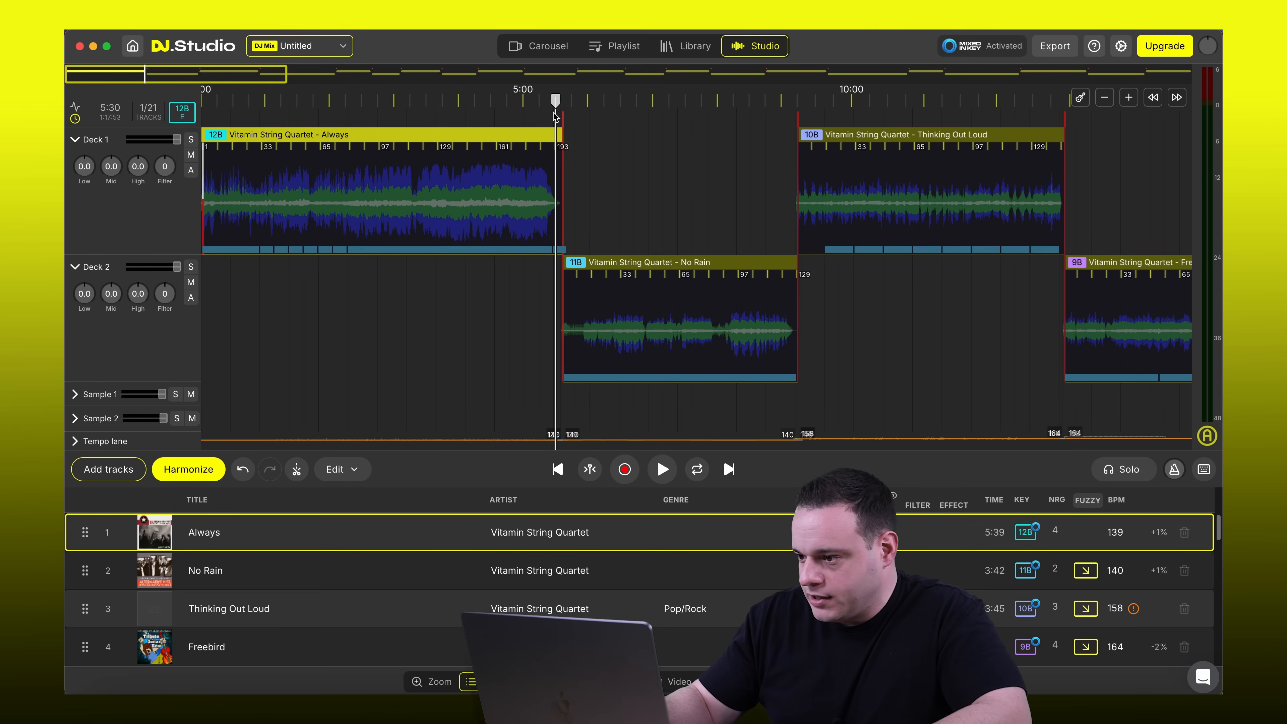
pyautogui.click(556, 115)
pyautogui.press('space')
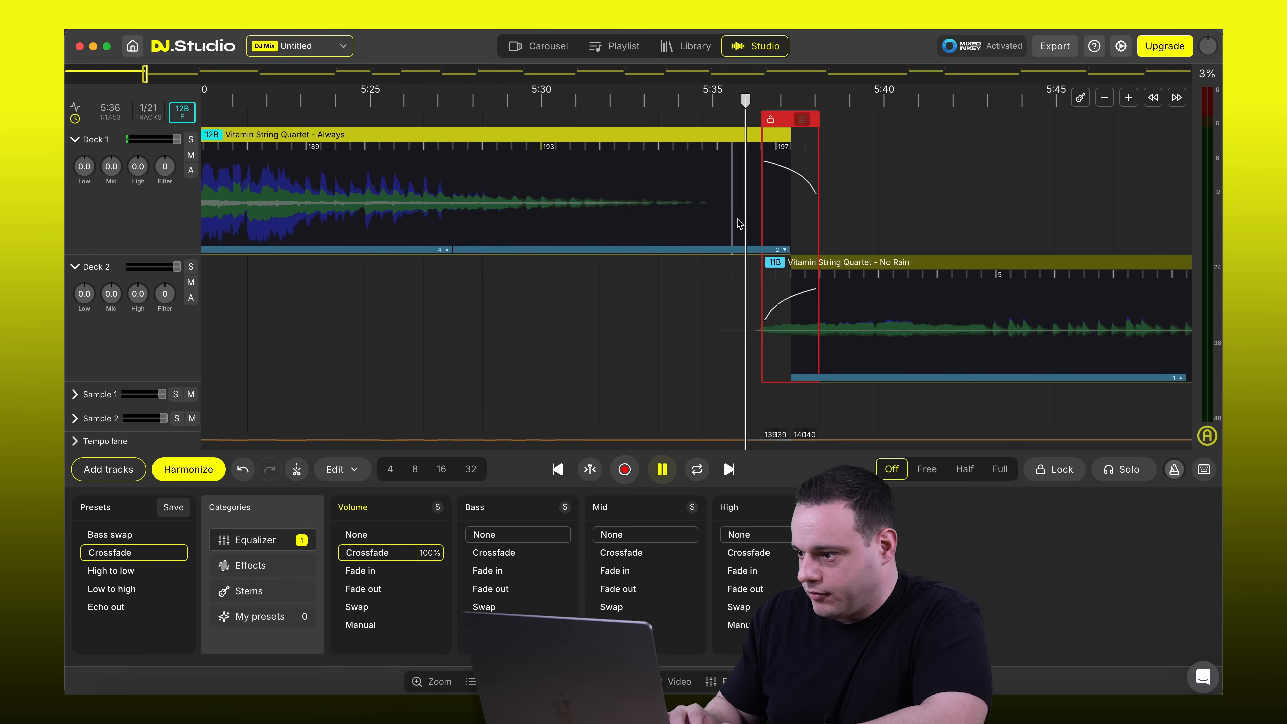
pyautogui.press('XF86AudioRaiseVolume')
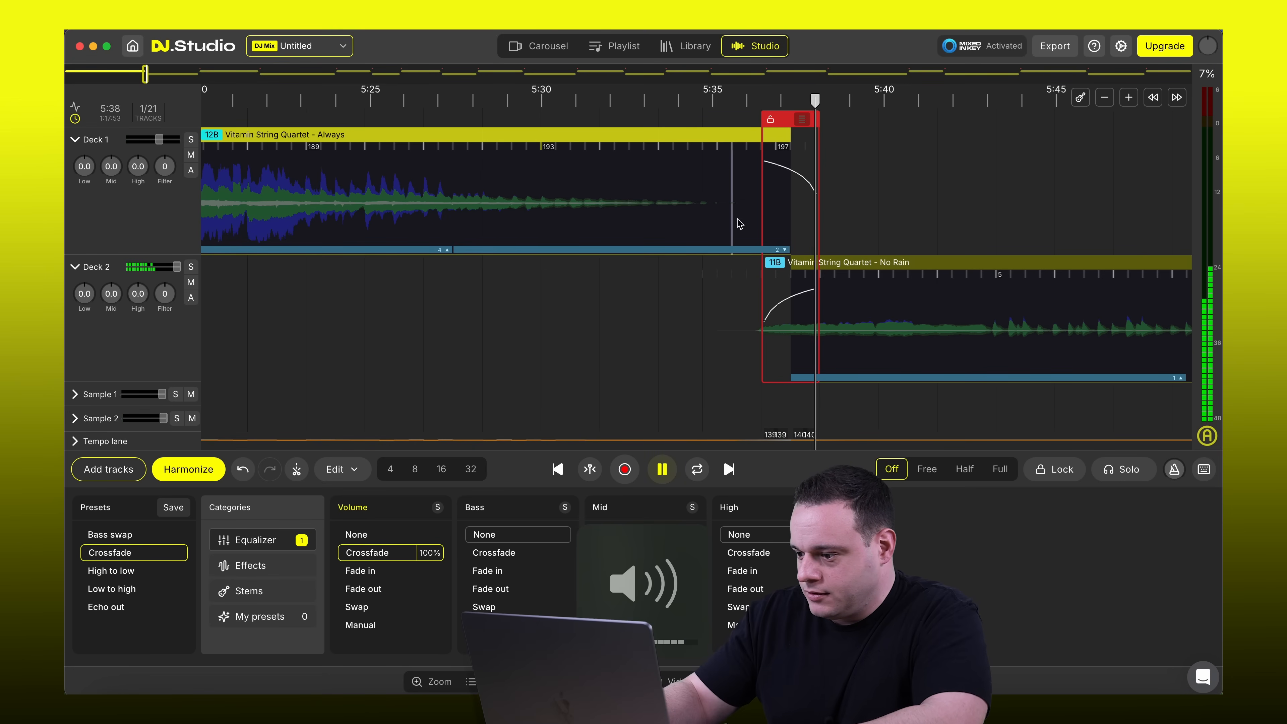
pyautogui.press('space')
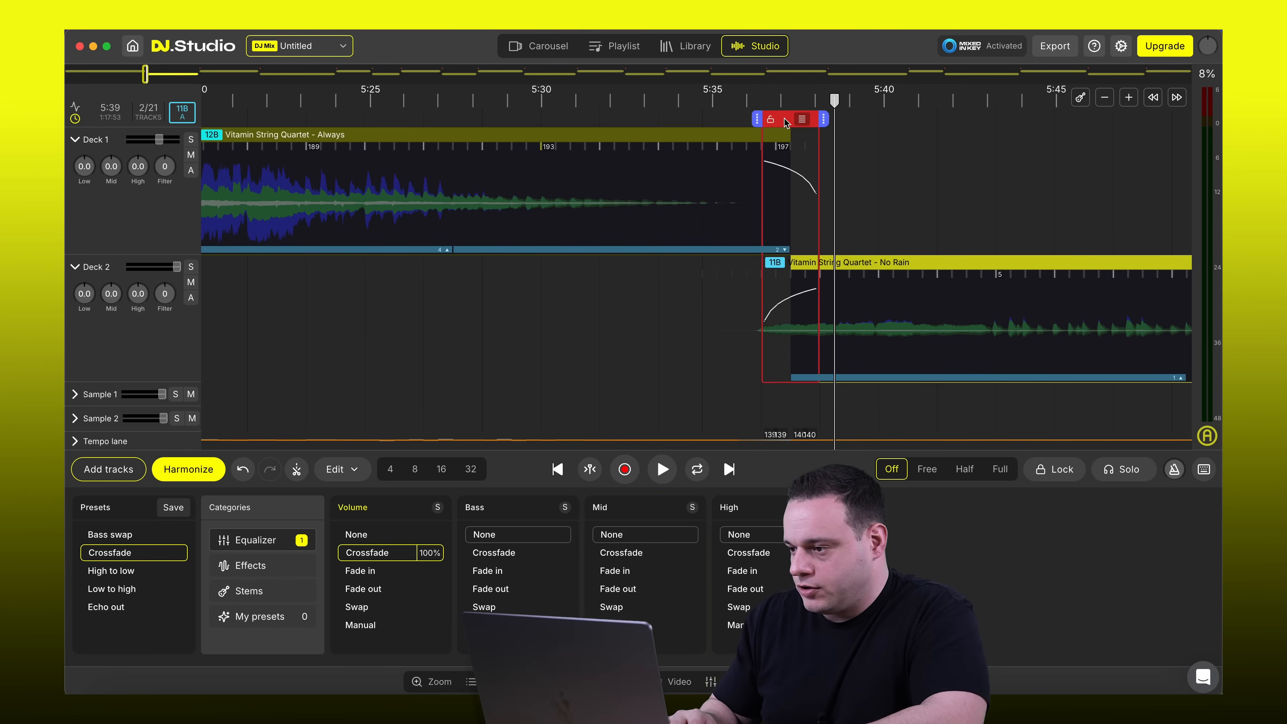
# Try moving the Always to No Rain transition earlier so it starts at about 5:27, and play it back
pyautogui.moveTo(790, 122)
pyautogui.mouseDown()
pyautogui.moveTo(449, 111)
pyautogui.moveTo(800, 112)
pyautogui.mouseUp()
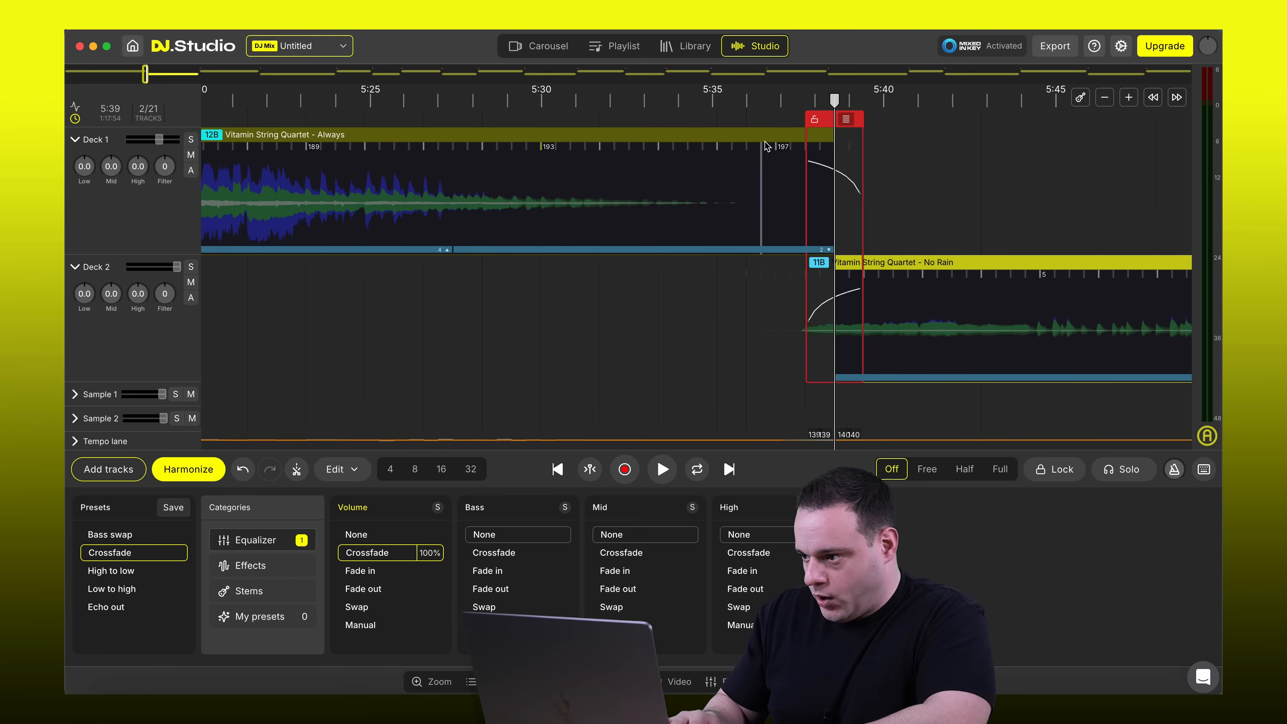
pyautogui.moveTo(897, 262)
pyautogui.mouseDown()
pyautogui.moveTo(647, 264)
pyautogui.moveTo(919, 275)
pyautogui.mouseUp()
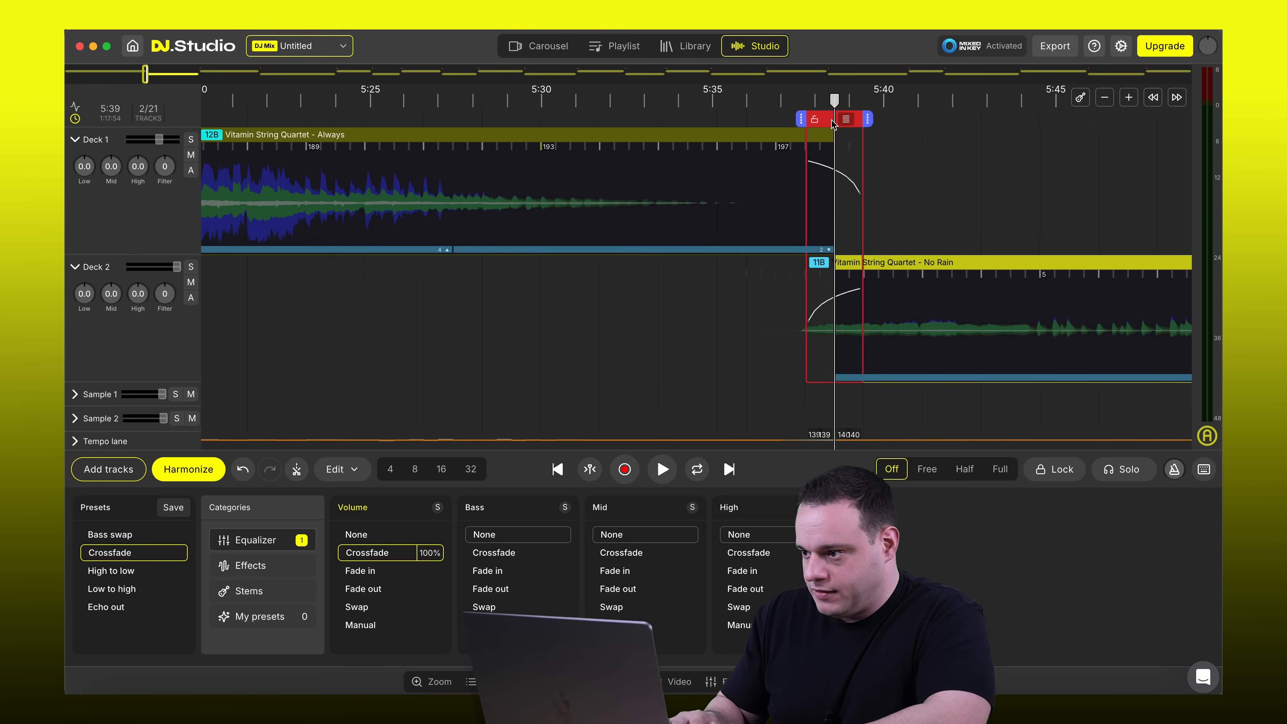
pyautogui.moveTo(833, 123); pyautogui.dragTo(480, 104)
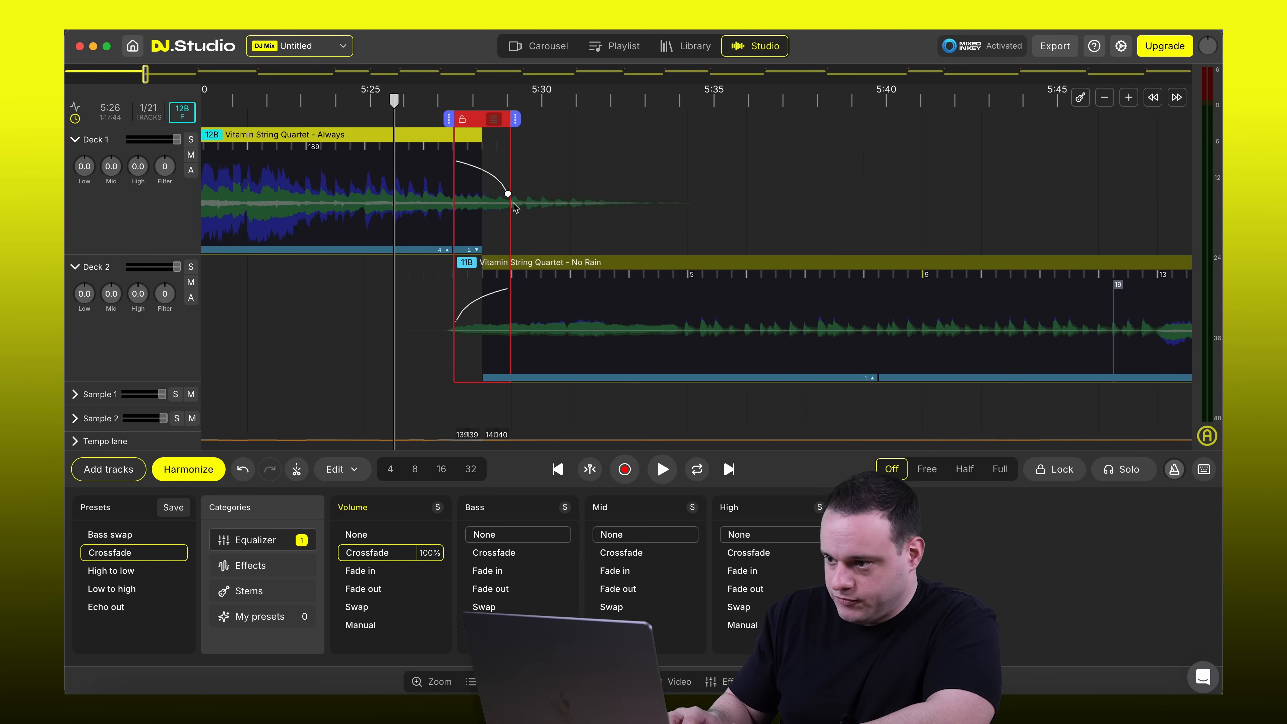
pyautogui.click(440, 105)
pyautogui.press('space')
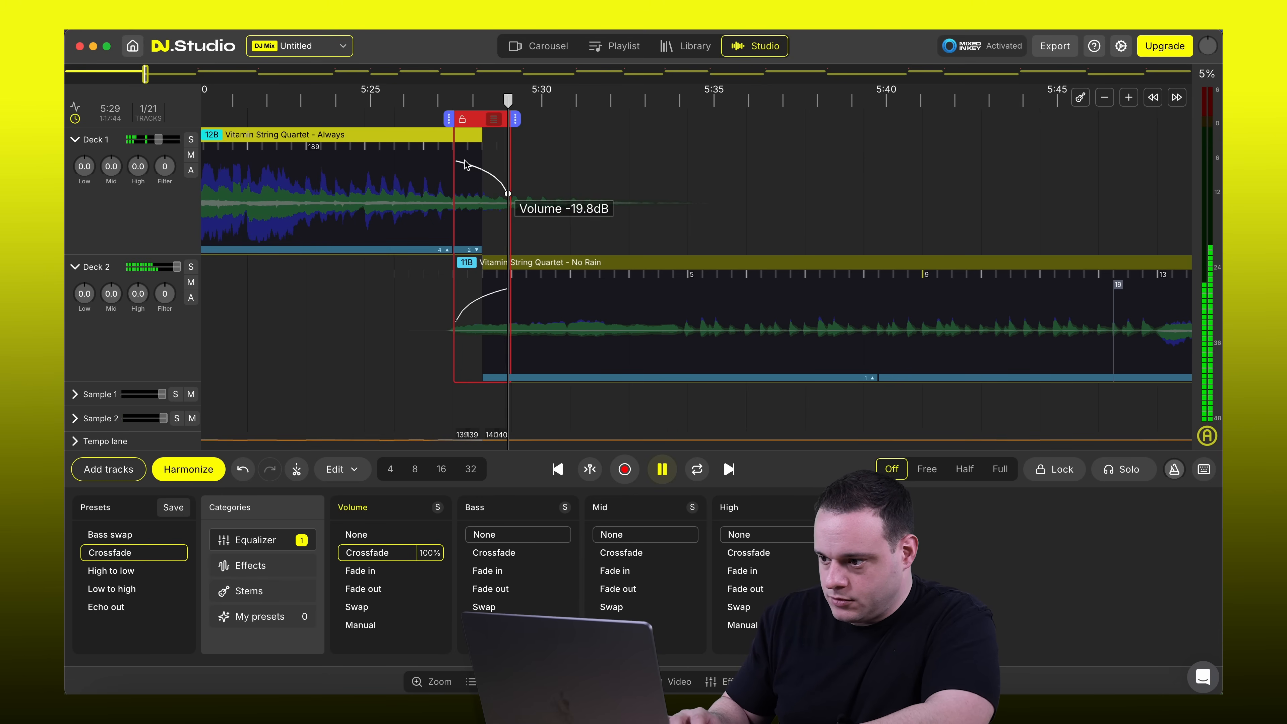
pyautogui.press('space')
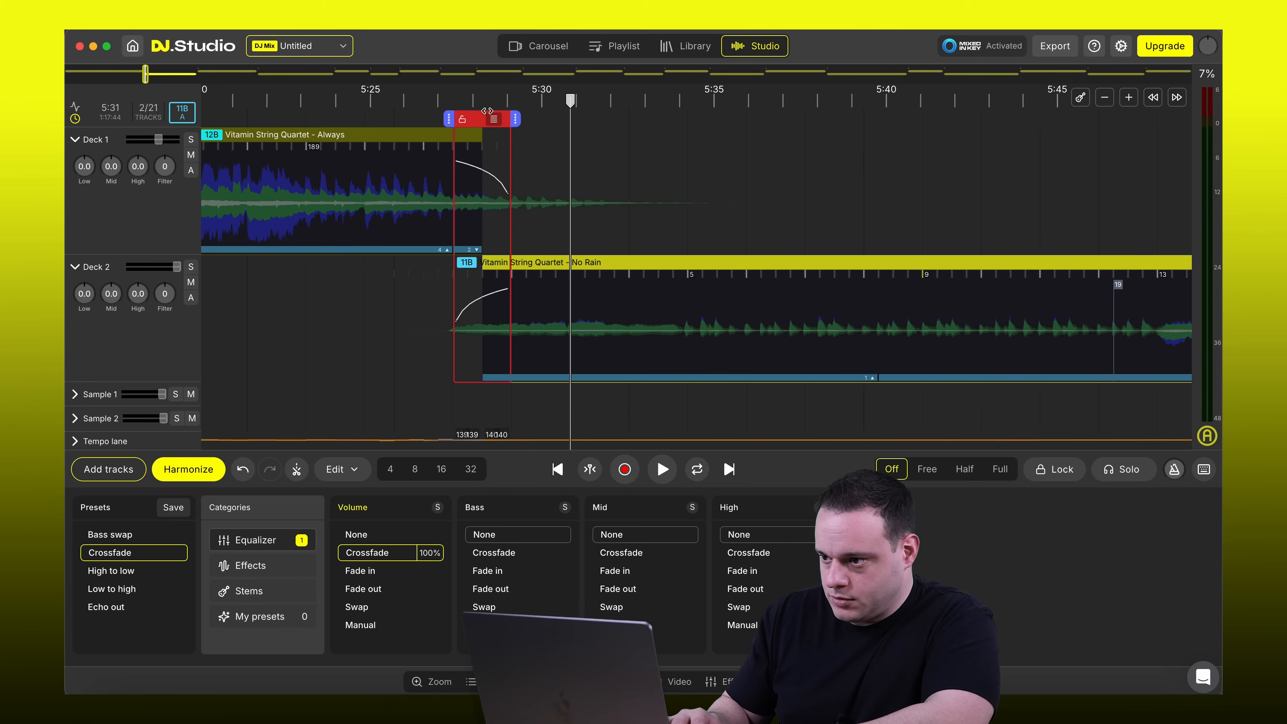
# Try shifting the Always to No Rain transition slightly later to start at about 5:28, and listen to it
pyautogui.moveTo(487, 111); pyautogui.dragTo(502, 111)
pyautogui.press('space')
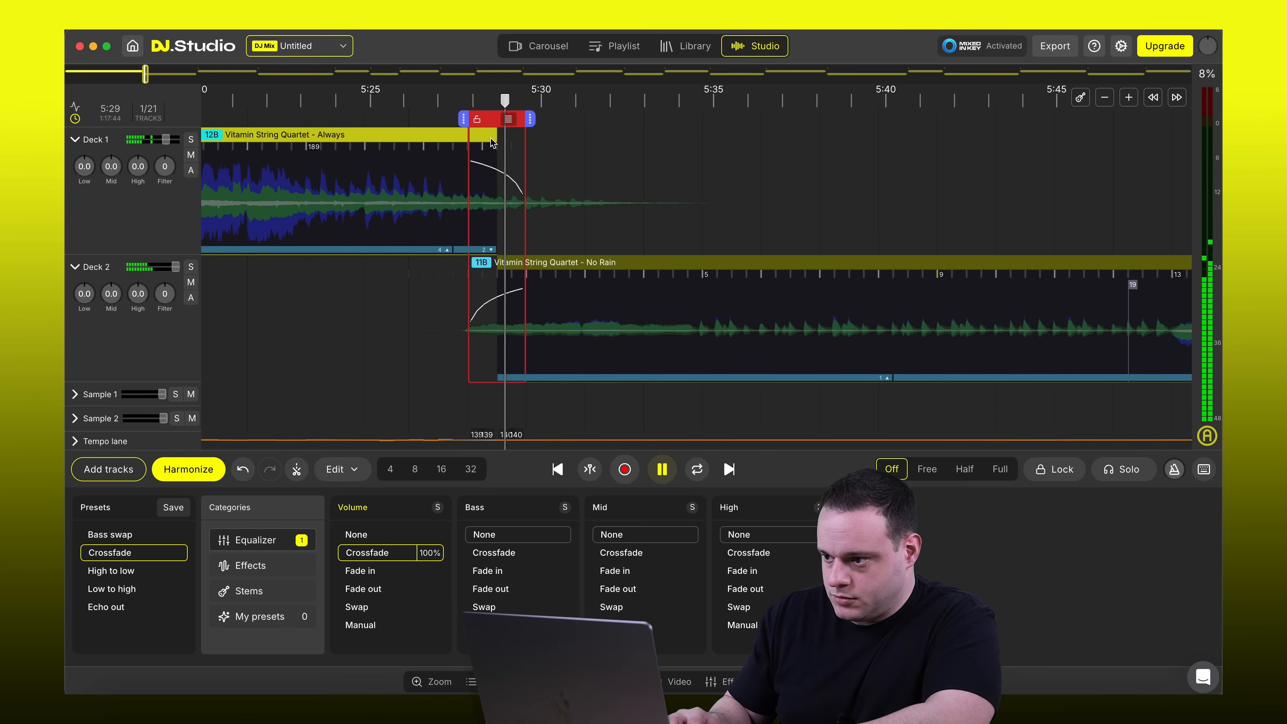
pyautogui.press('space')
# Move the Always to No Rain transition to start at about 5:31 and play it back from about 5:29
pyautogui.moveTo(485, 116); pyautogui.dragTo(589, 120)
pyautogui.click(498, 105)
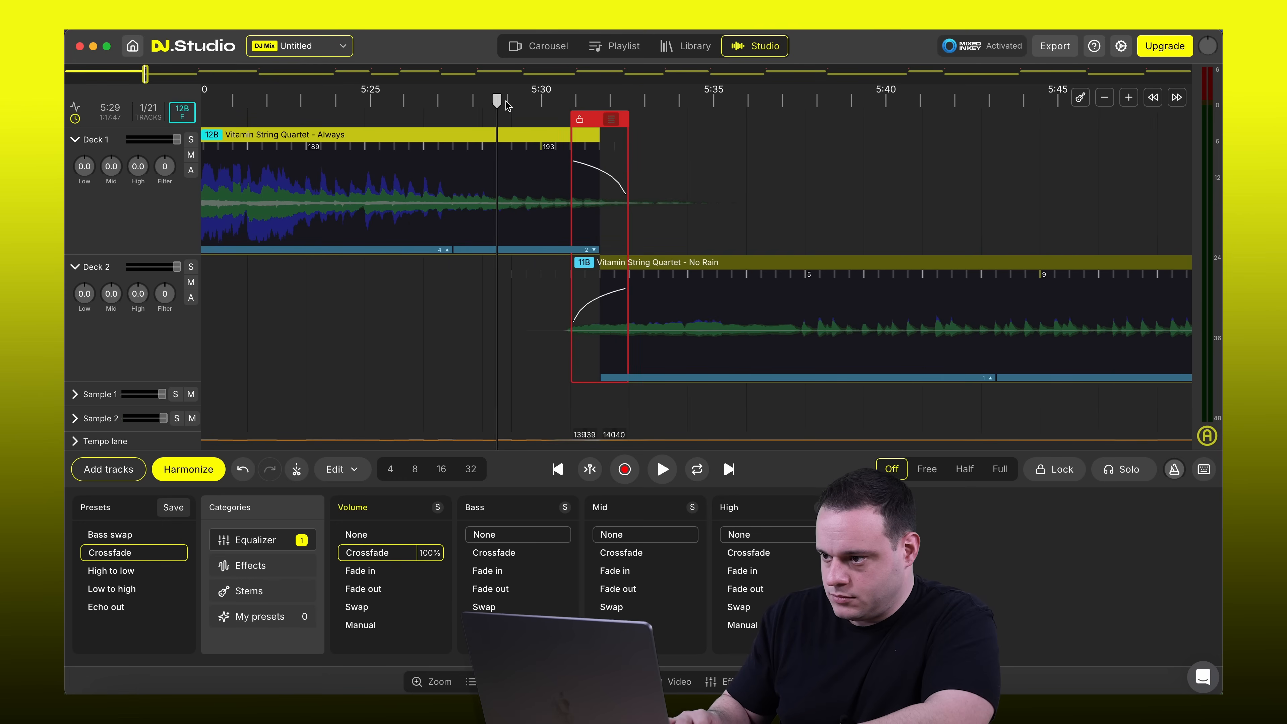
pyautogui.press('space')
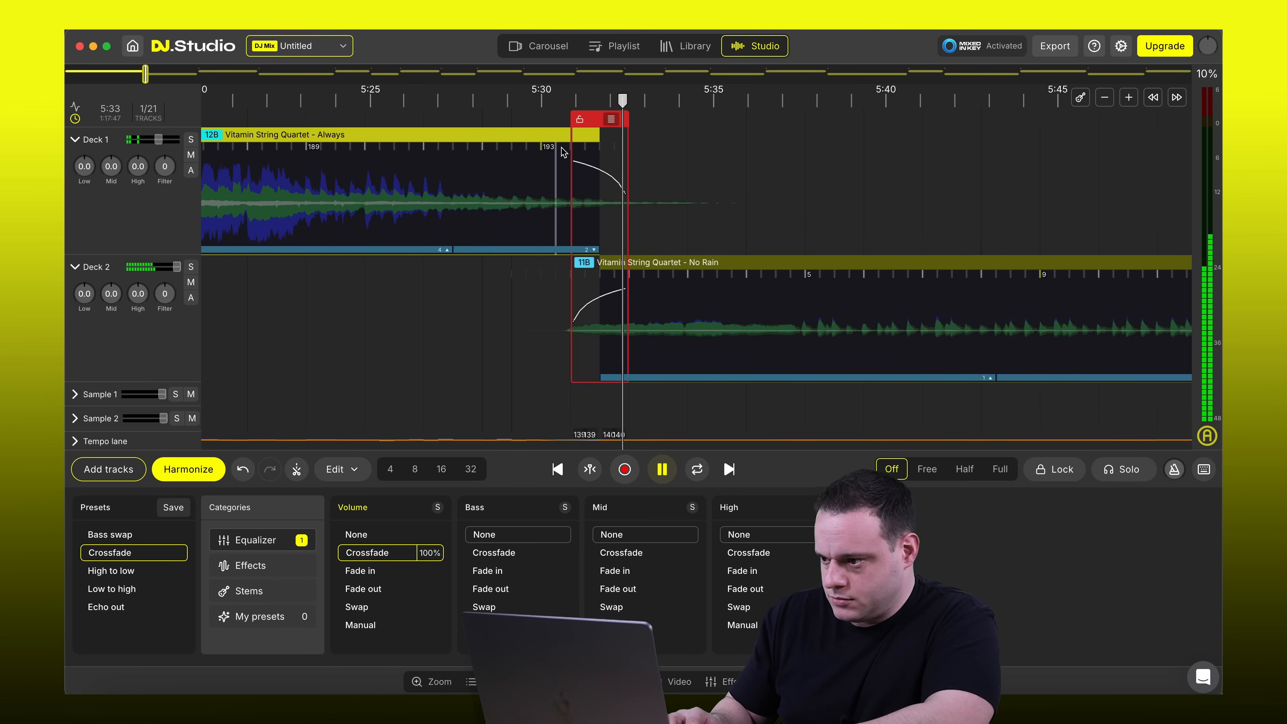
pyautogui.press('space')
pyautogui.hscroll(2, 854, 174)
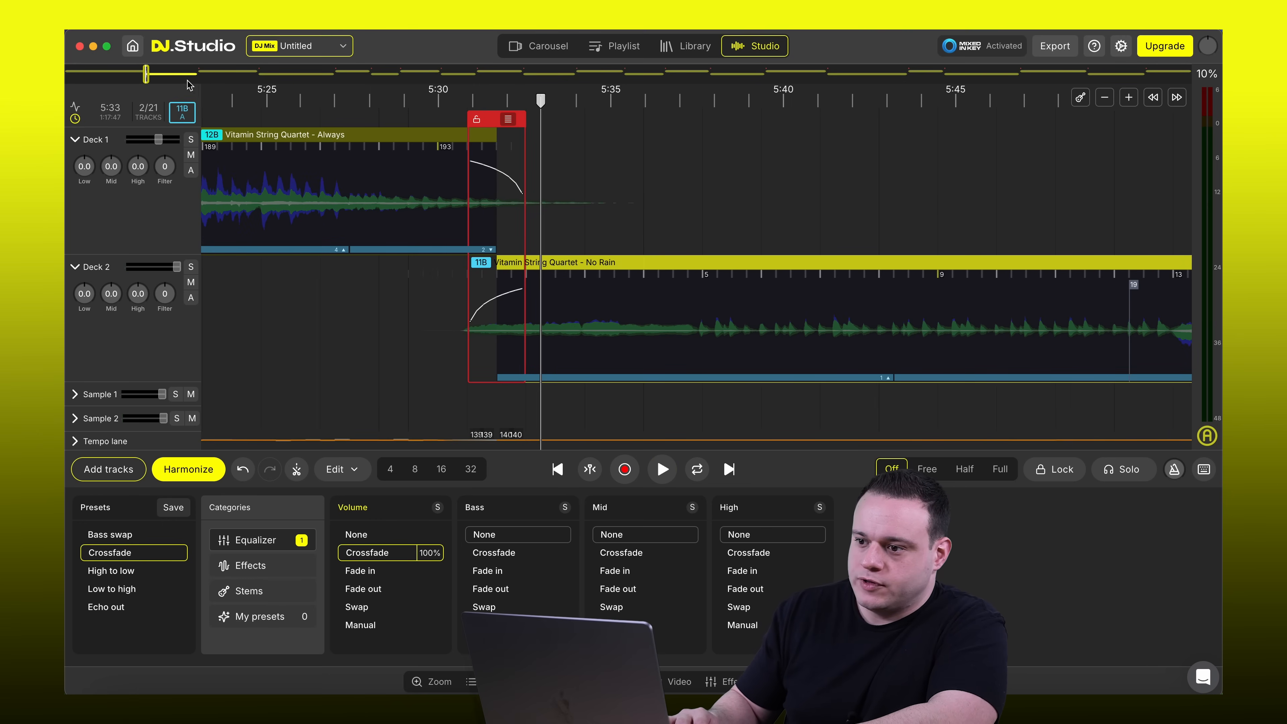
# Shift the start of Thinking Out Loud, move its transition from No Rain to begin at about 9:03, and play it back
pyautogui.click(200, 75)
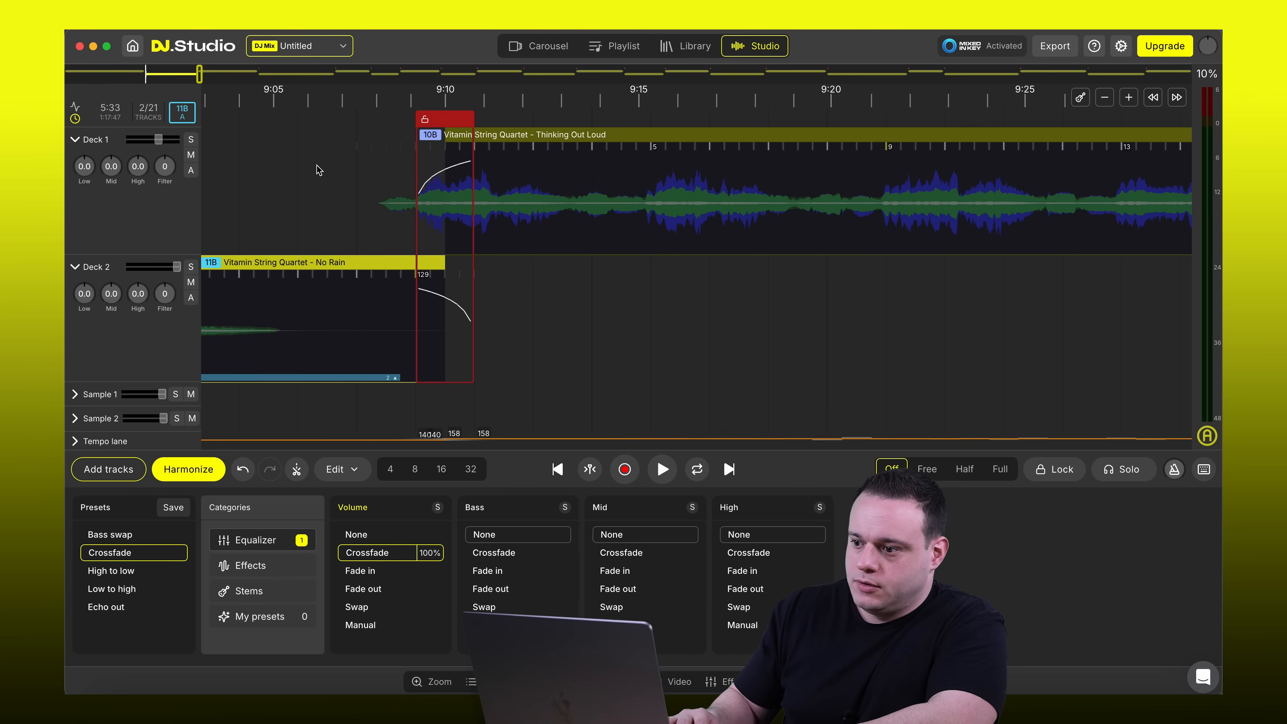
pyautogui.hscroll(-5, 343, 203)
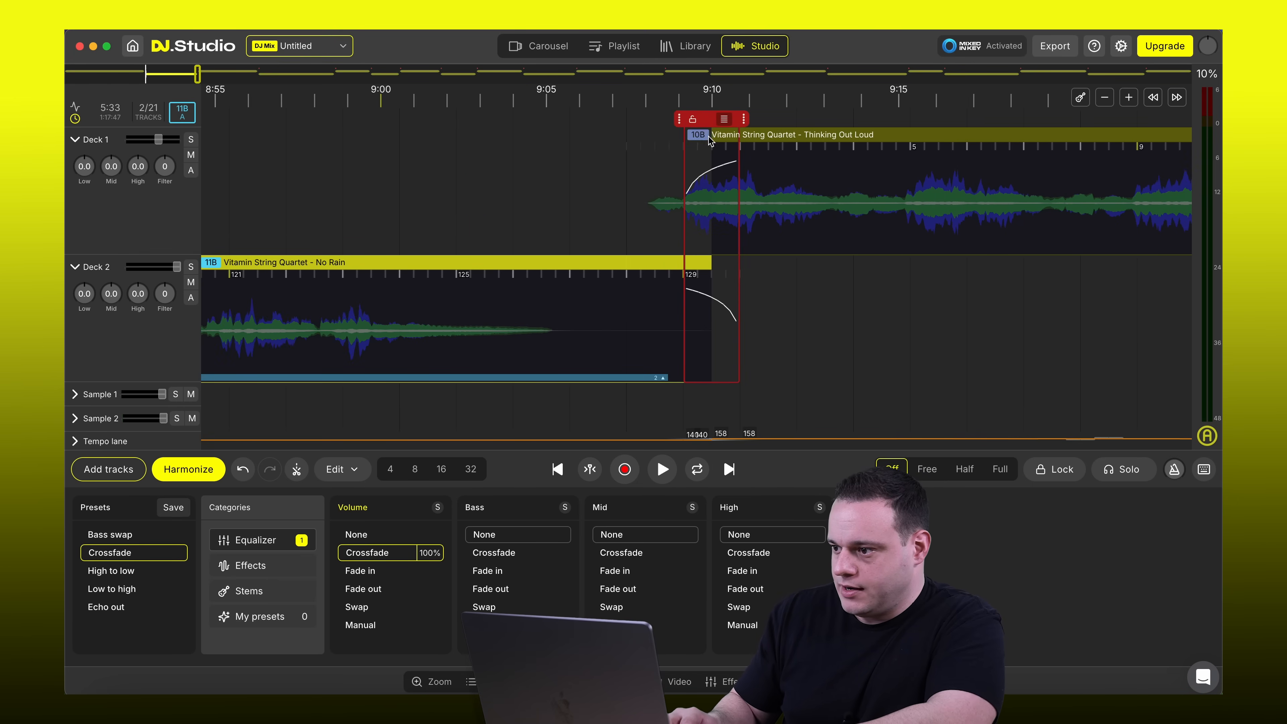
pyautogui.moveTo(762, 140); pyautogui.dragTo(809, 140)
pyautogui.moveTo(708, 120); pyautogui.dragTo(520, 136)
pyautogui.click(454, 115)
pyautogui.press('space')
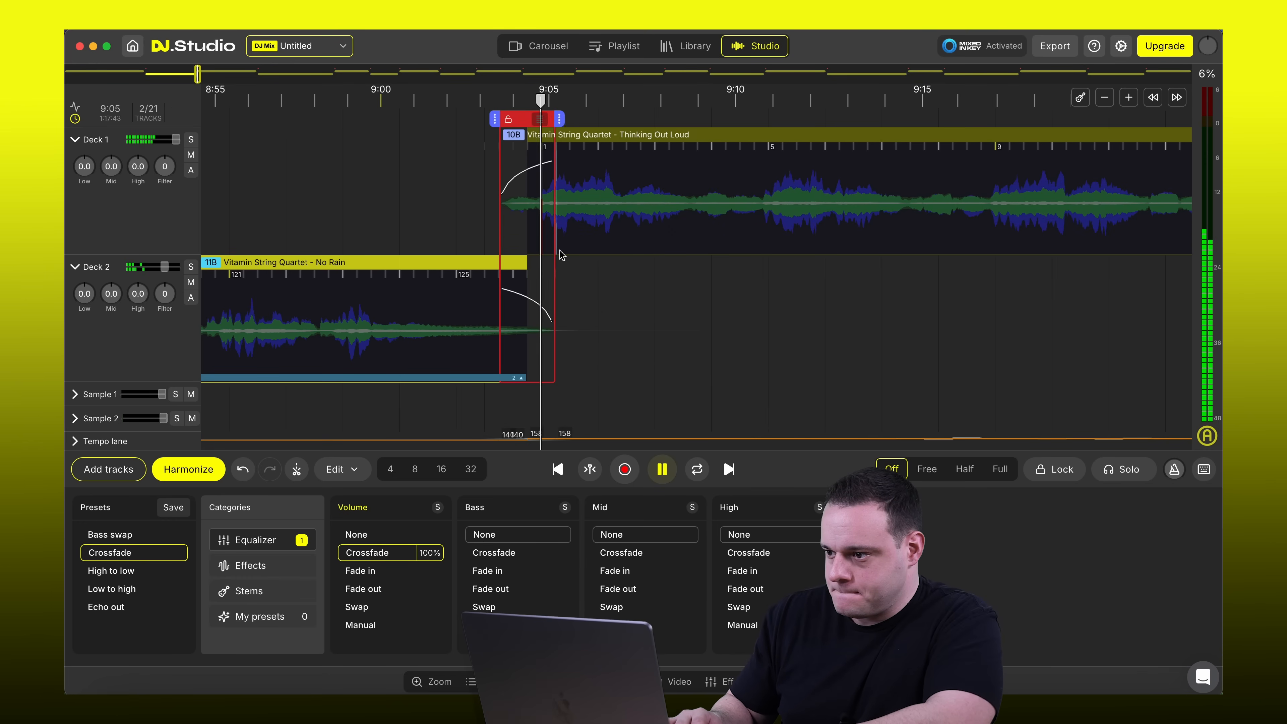
pyautogui.press('space')
# Move the Thinking Out Loud to Freebird transition earlier so it starts at about 12:42, and listen to it
pyautogui.click(257, 75)
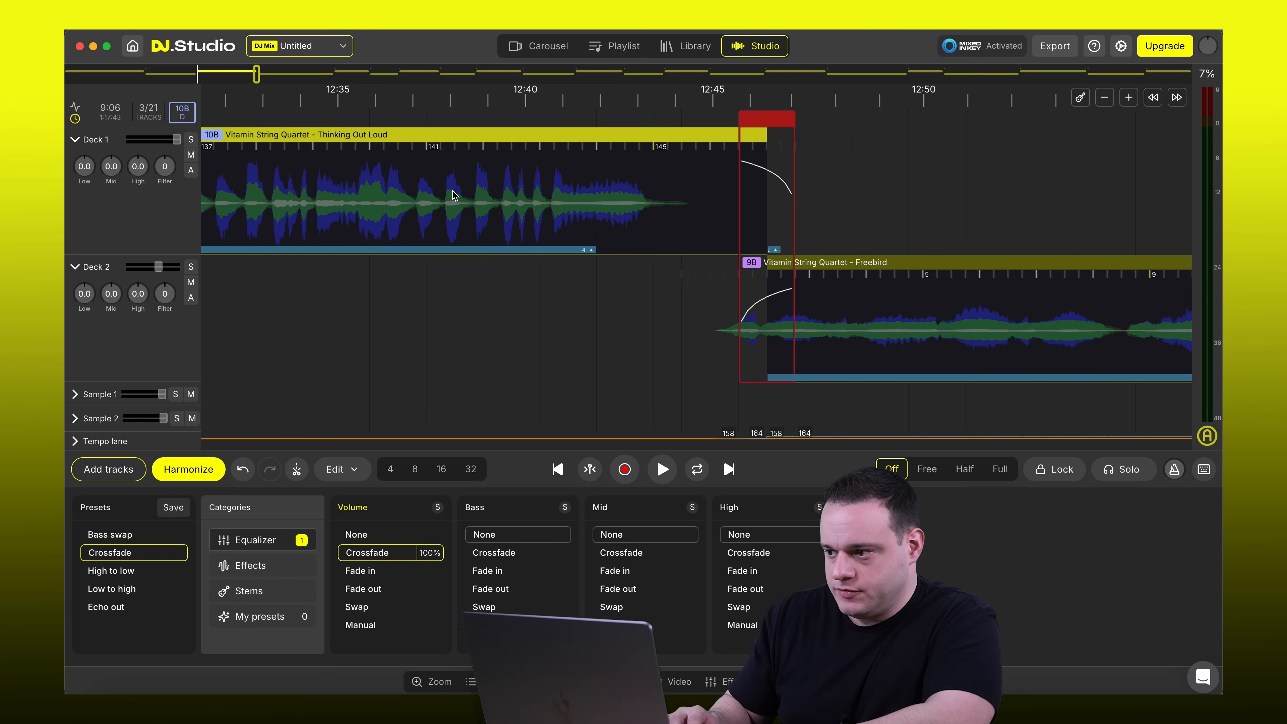
pyautogui.moveTo(762, 123); pyautogui.dragTo(662, 123)
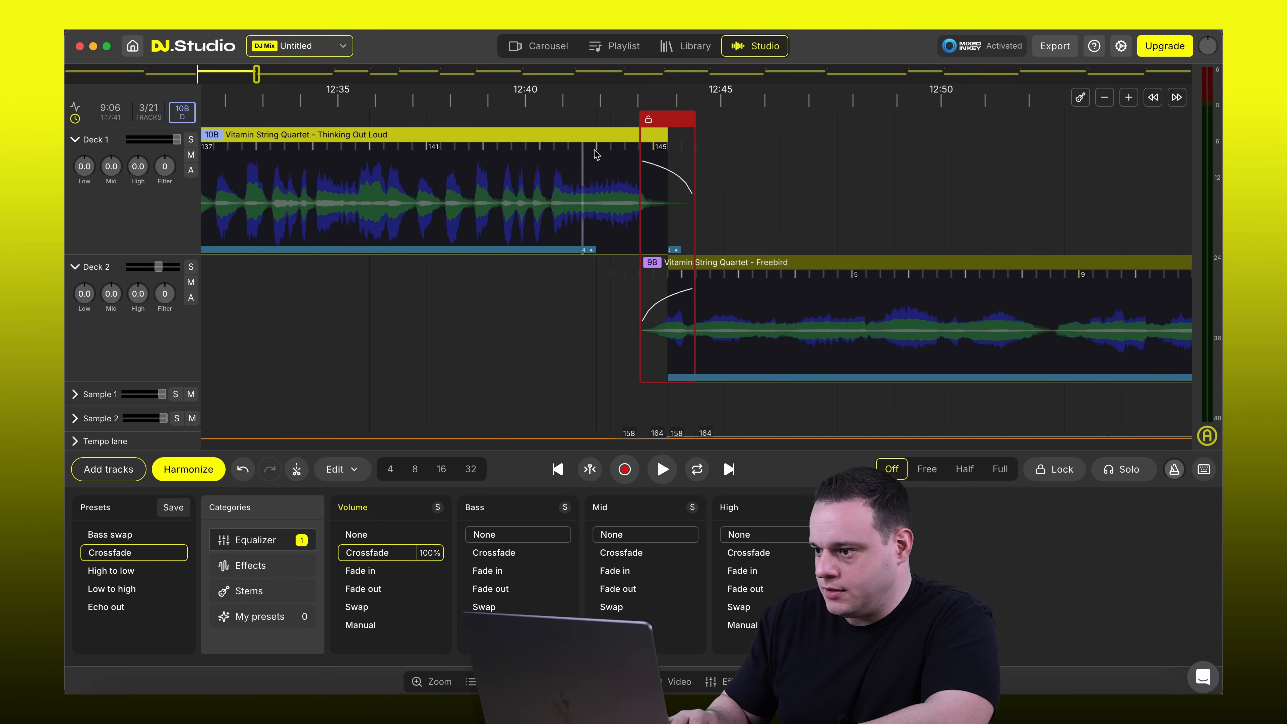
pyautogui.click(615, 96)
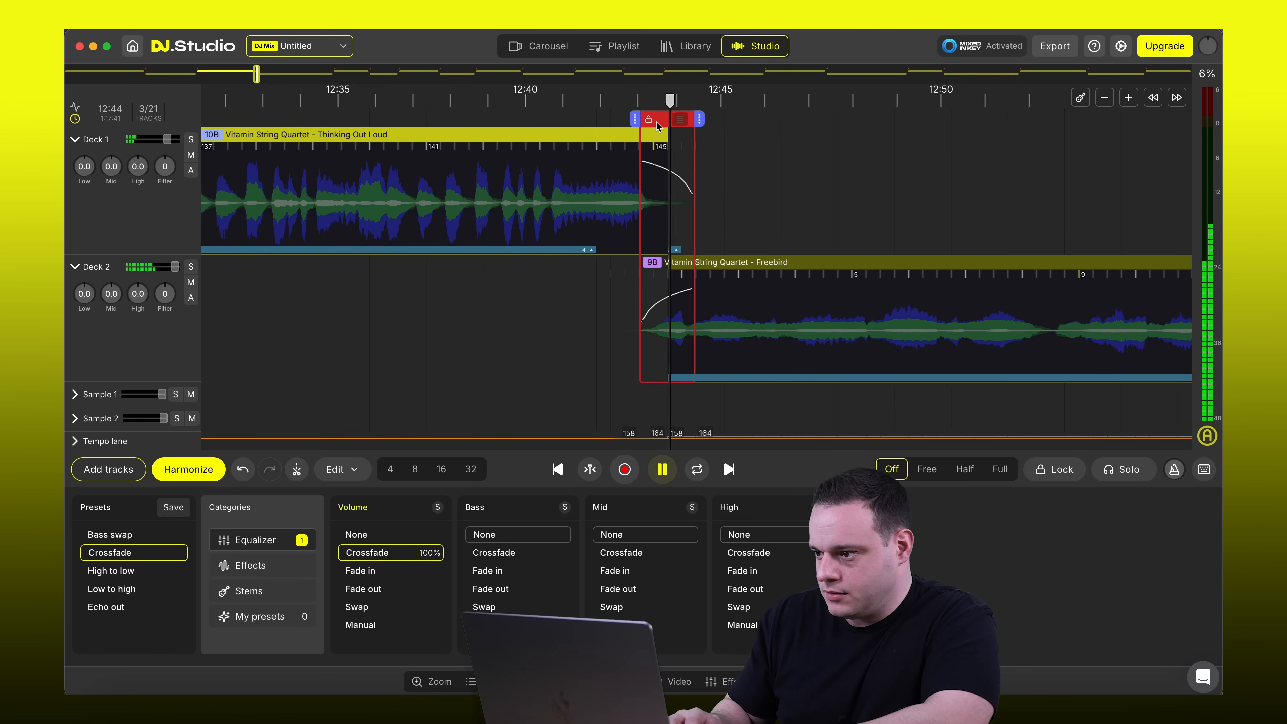
pyautogui.moveTo(657, 126); pyautogui.dragTo(569, 113)
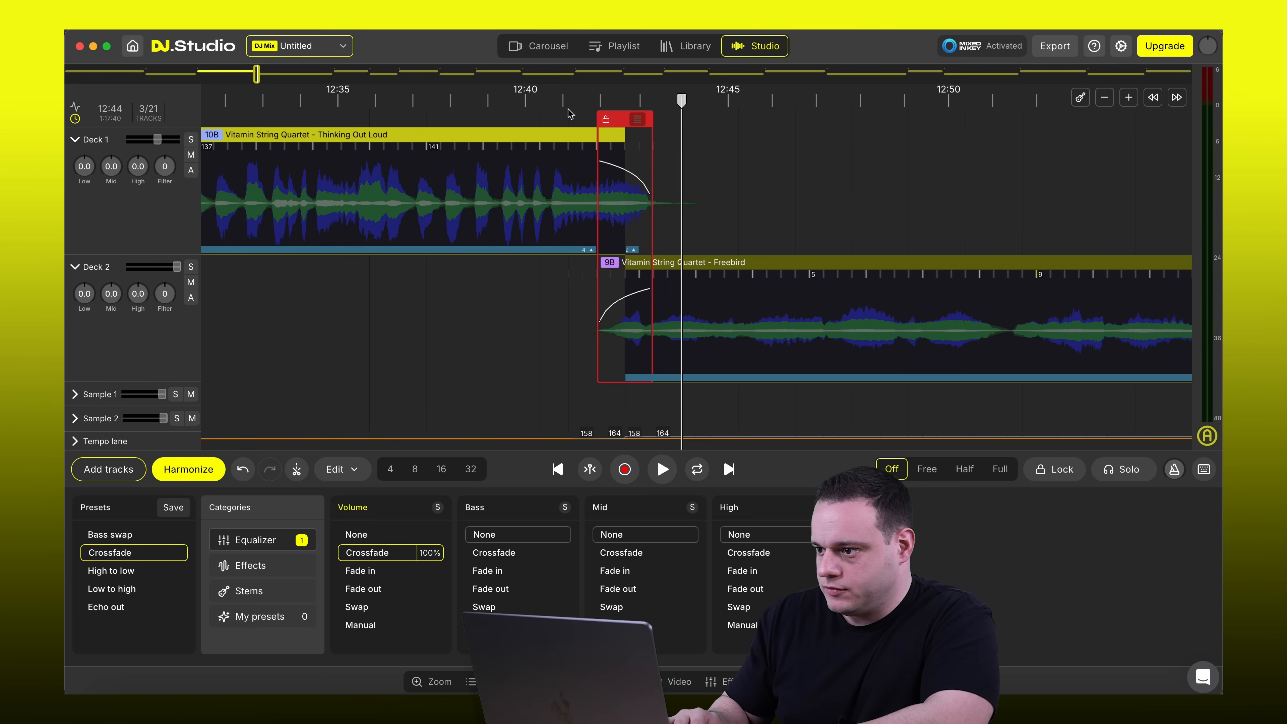
pyautogui.click(569, 113)
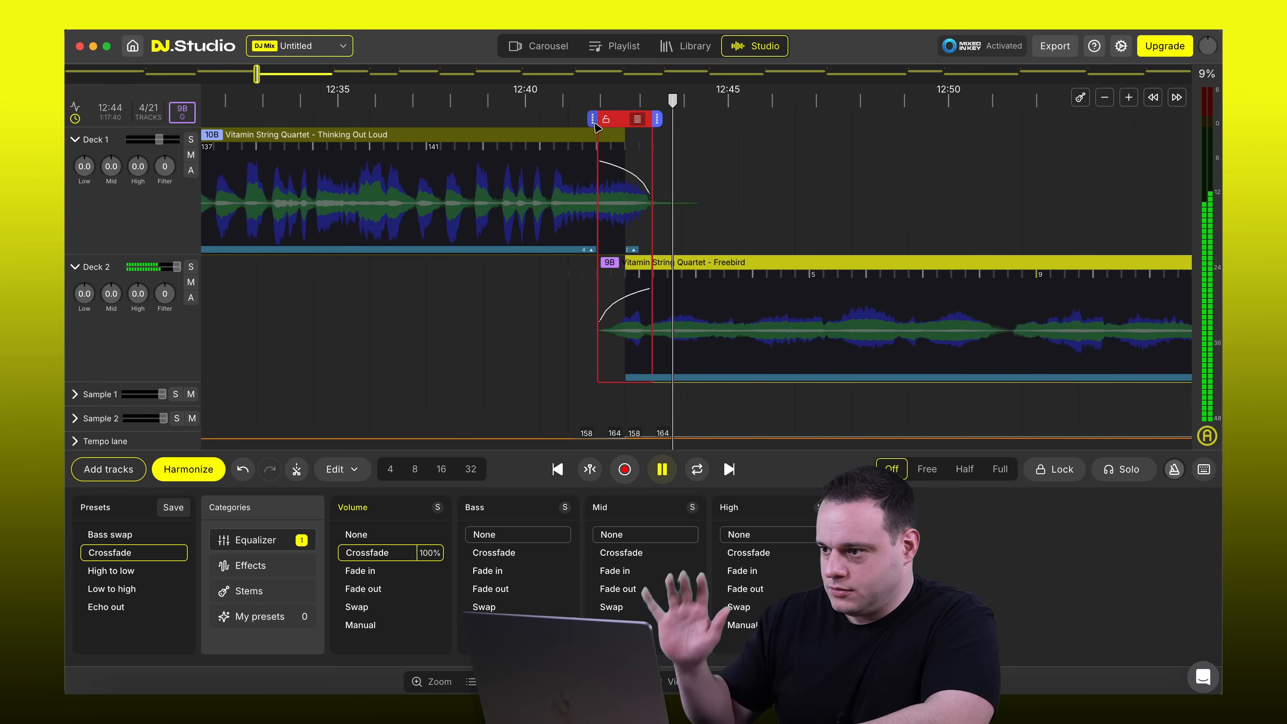
# Shift Shallow earlier within the Freebird transition, start that transition at about 17:18, and play it back
pyautogui.click(332, 74)
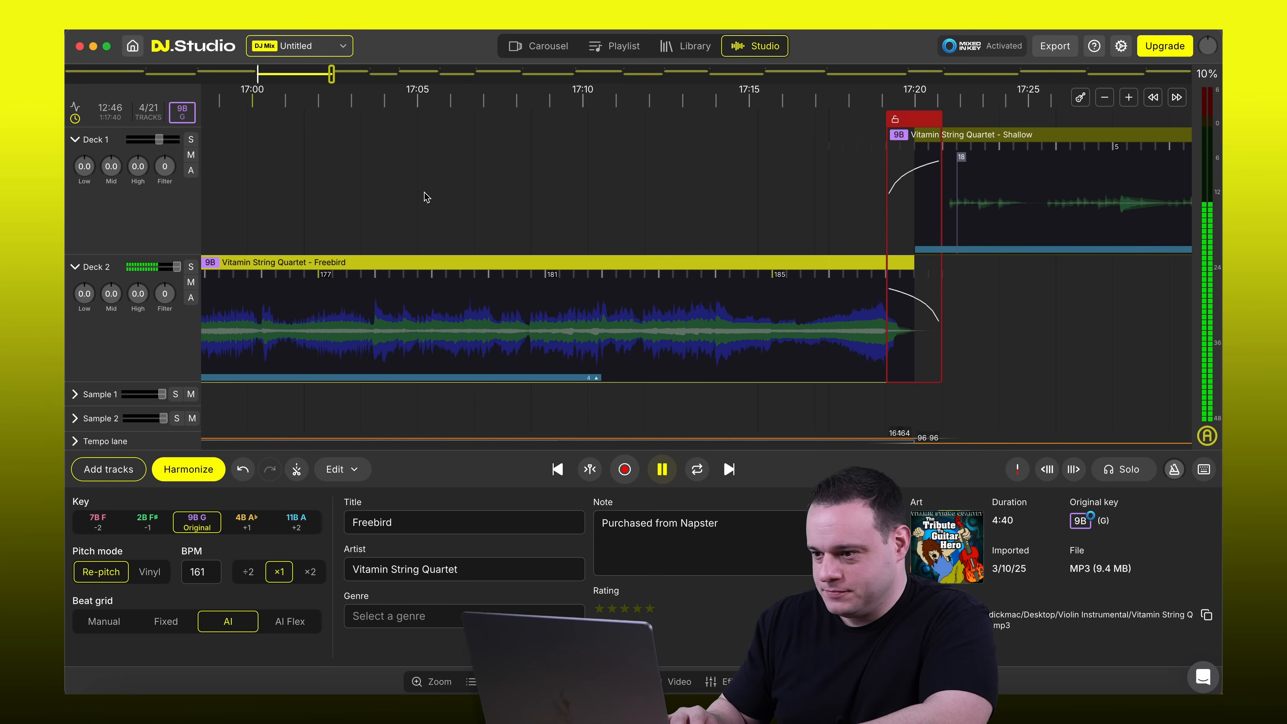
pyautogui.press('space')
pyautogui.click(881, 104)
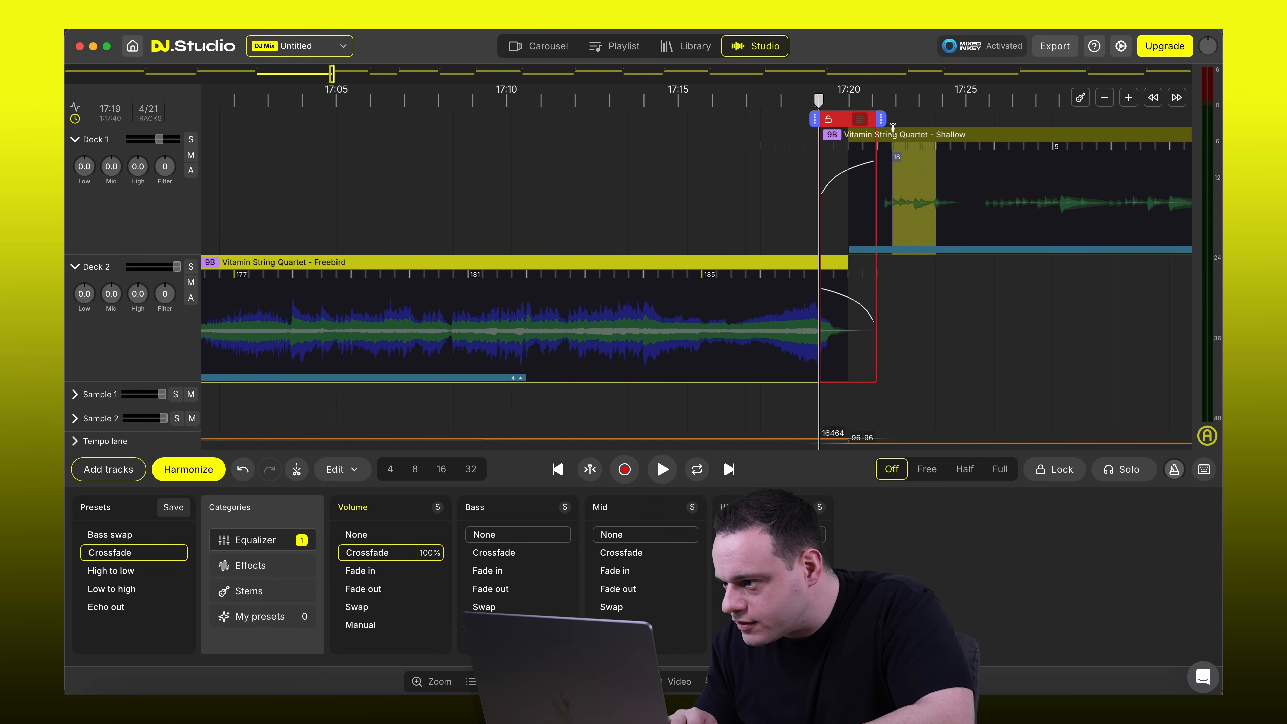
pyautogui.click(935, 297)
pyautogui.moveTo(1073, 136); pyautogui.dragTo(927, 136)
pyautogui.moveTo(842, 120); pyautogui.dragTo(811, 120)
pyautogui.click(717, 96)
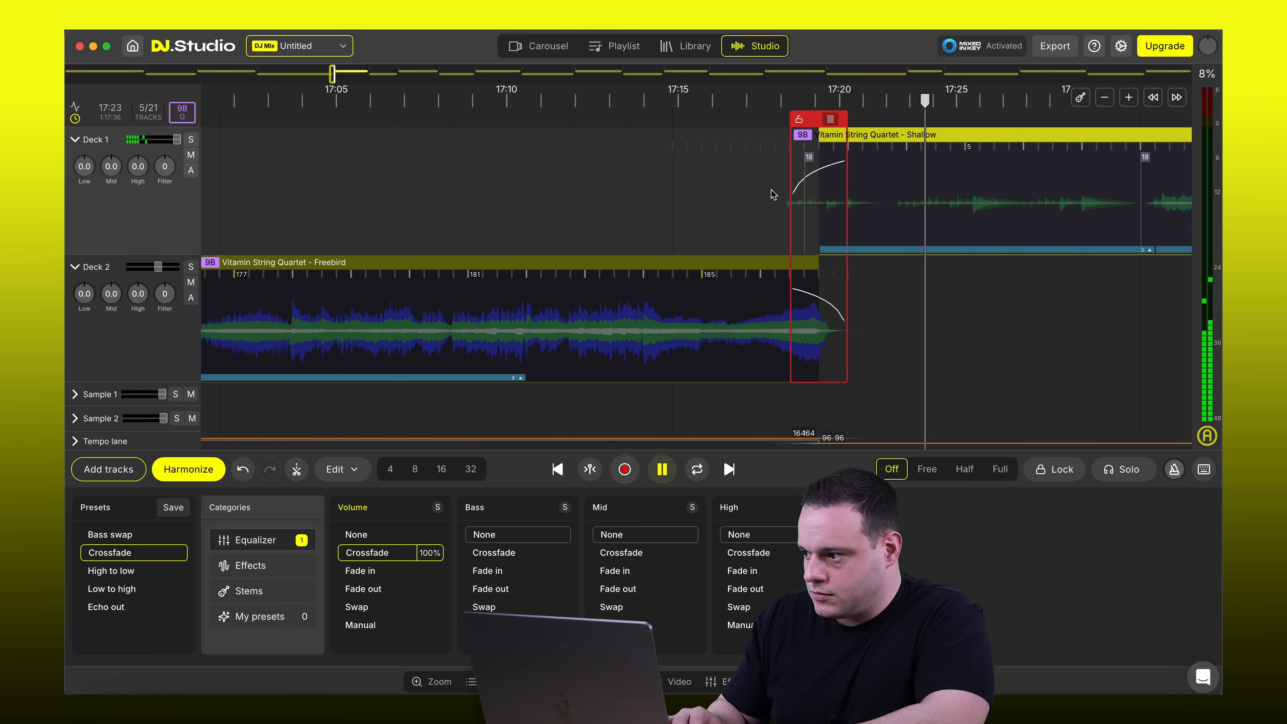
pyautogui.press('space')
# Shift the start of Are We the Waiting and move its transition from Shallow to begin at about 20:48
pyautogui.click(370, 74)
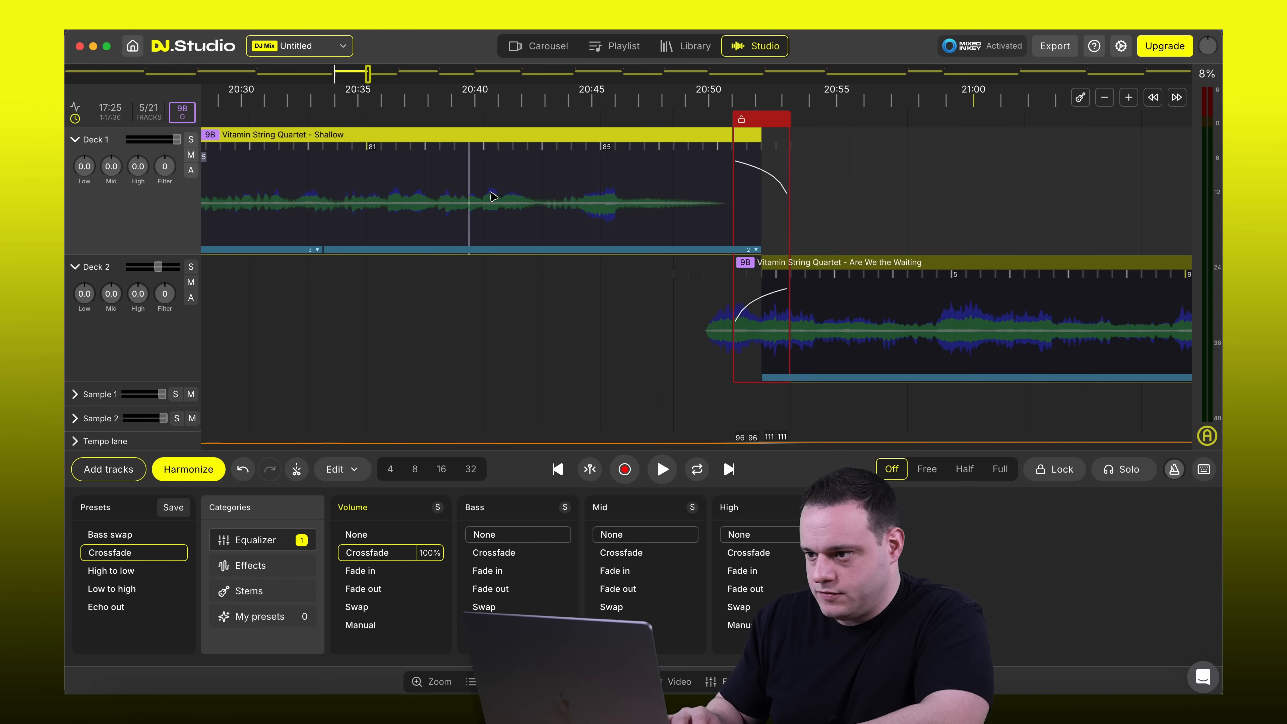
pyautogui.moveTo(797, 262); pyautogui.dragTo(836, 262)
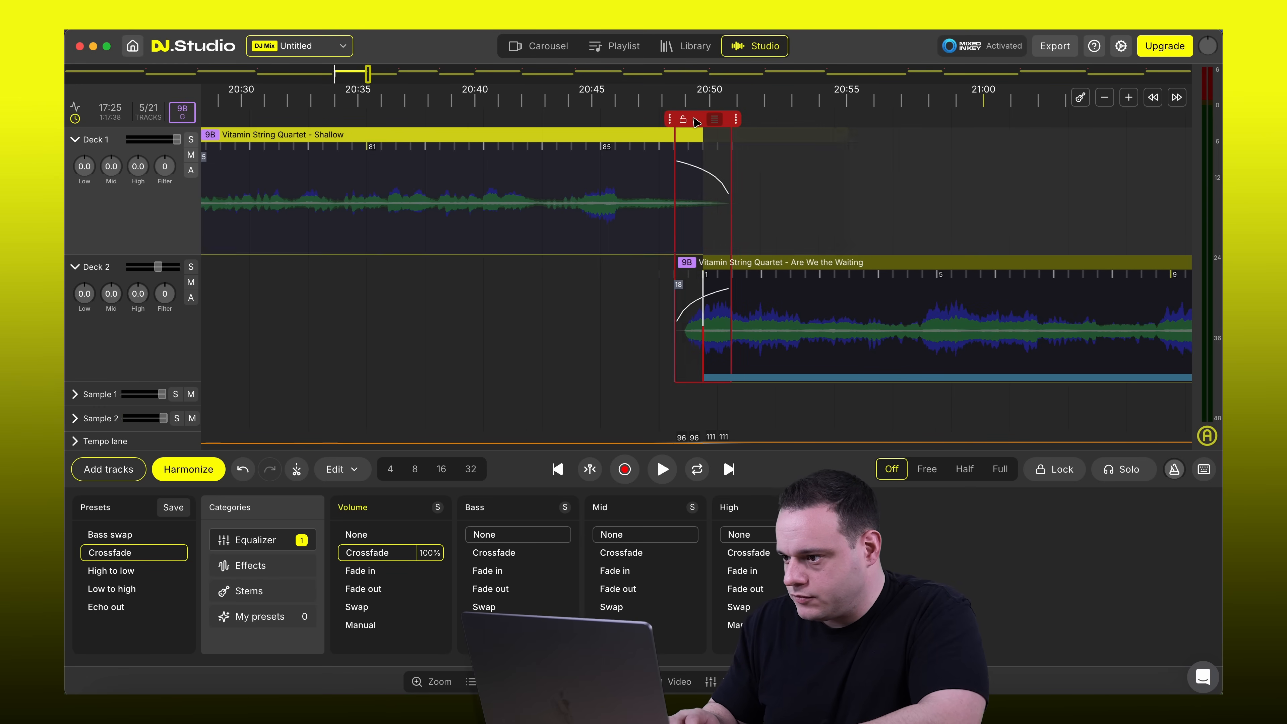
pyautogui.click(640, 75)
pyautogui.click(644, 99)
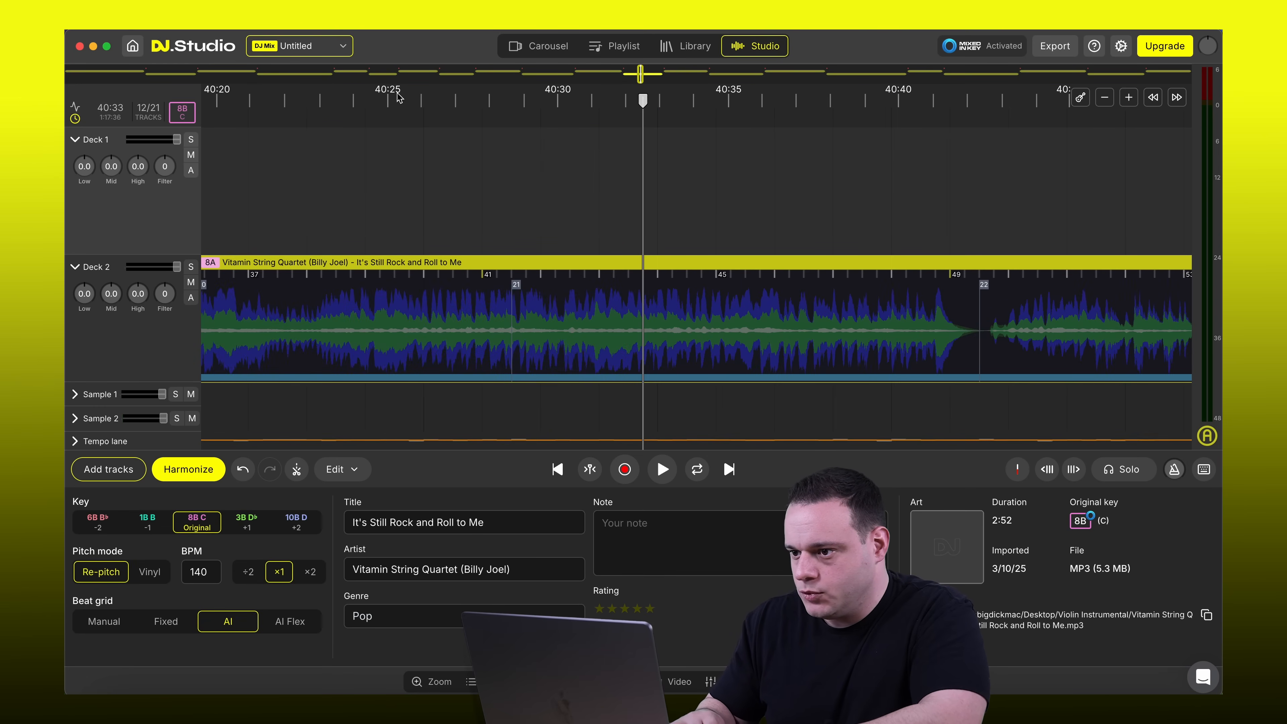
# Return to the Shallow to Are We the Waiting transition and play it from about 20:47
pyautogui.click(334, 75)
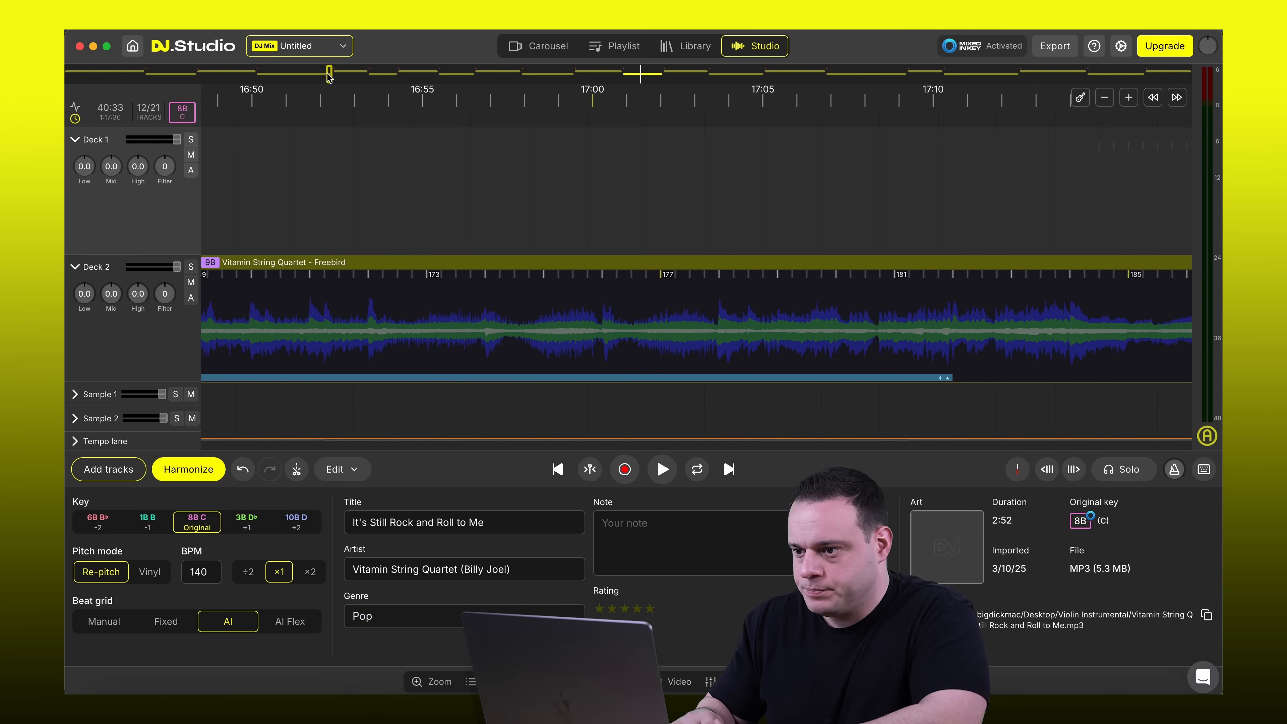
pyautogui.click(259, 76)
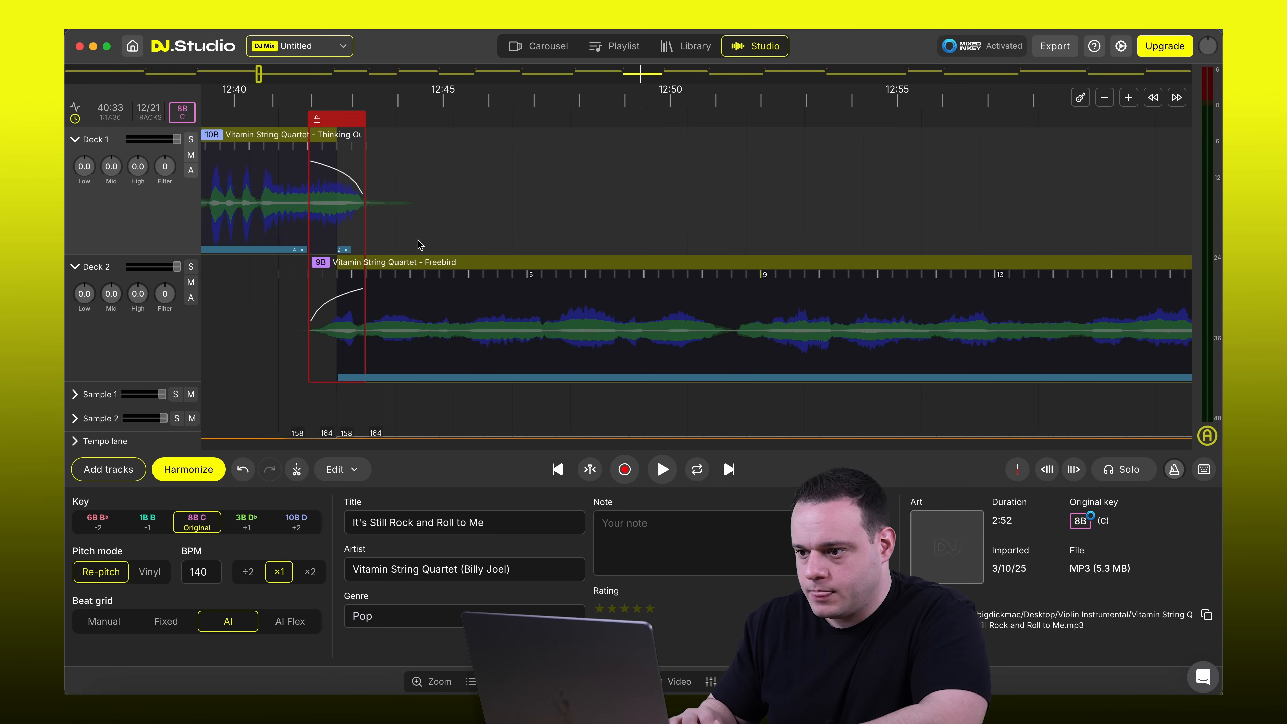
pyautogui.click(334, 75)
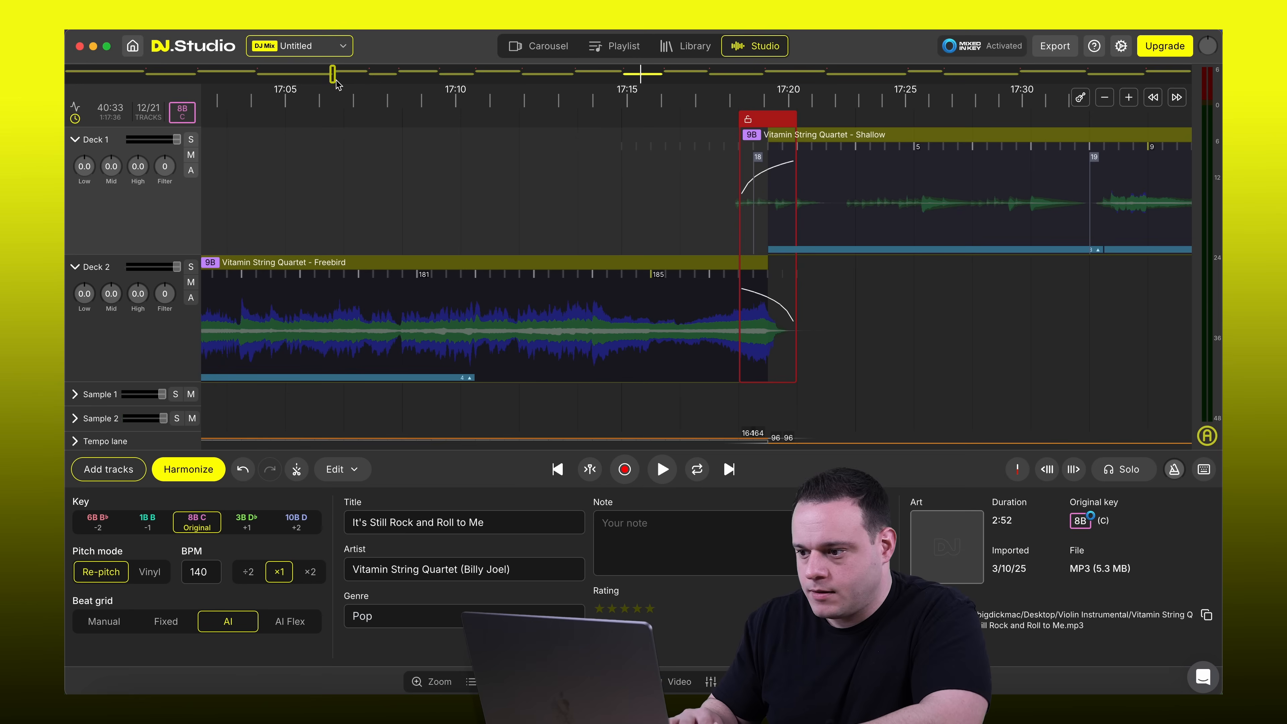
pyautogui.click(369, 75)
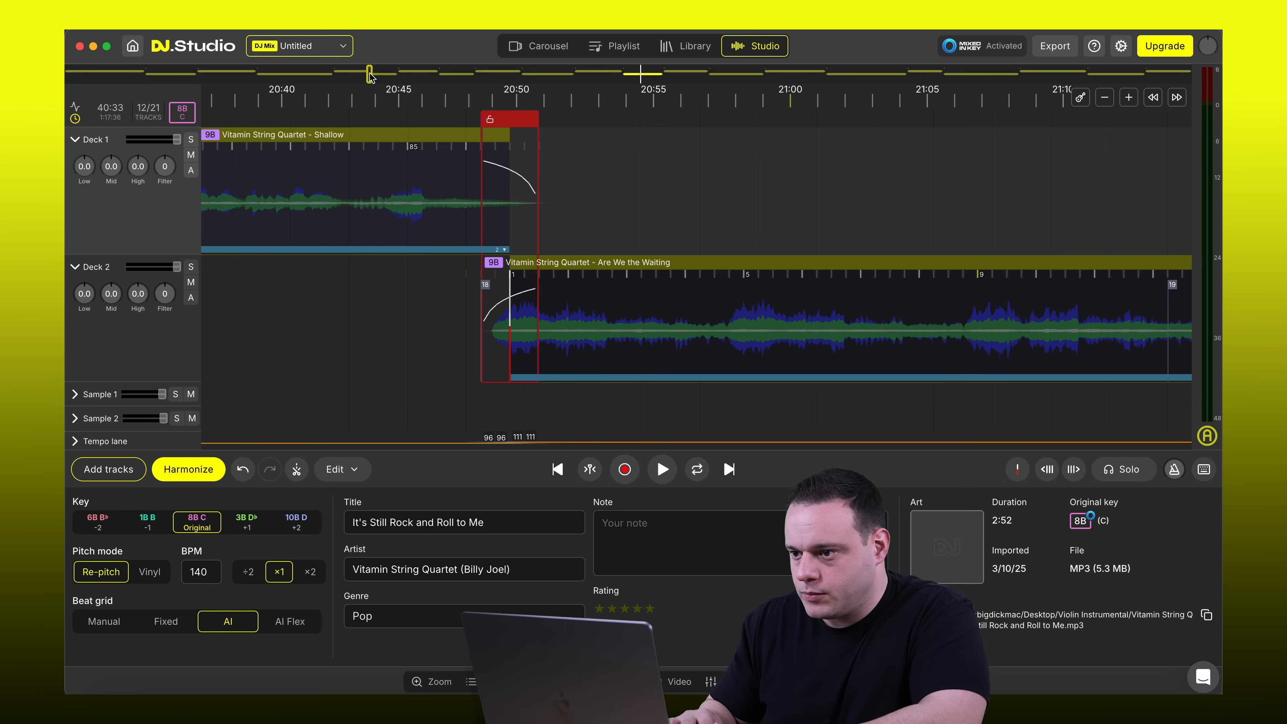
pyautogui.click(451, 121)
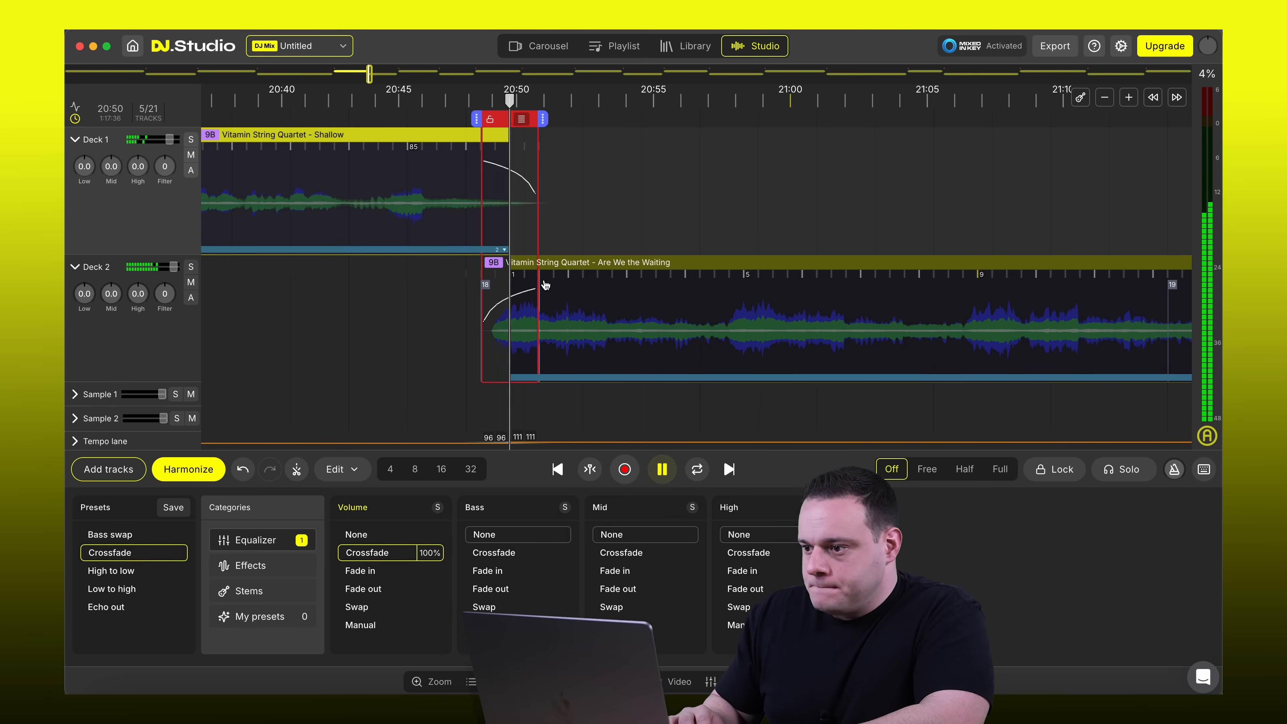
# Shift the start of Cannonball, move its transition from Are We the Waiting to begin at about 23:18, and play it back
pyautogui.click(398, 75)
pyautogui.moveTo(753, 138); pyautogui.dragTo(573, 301)
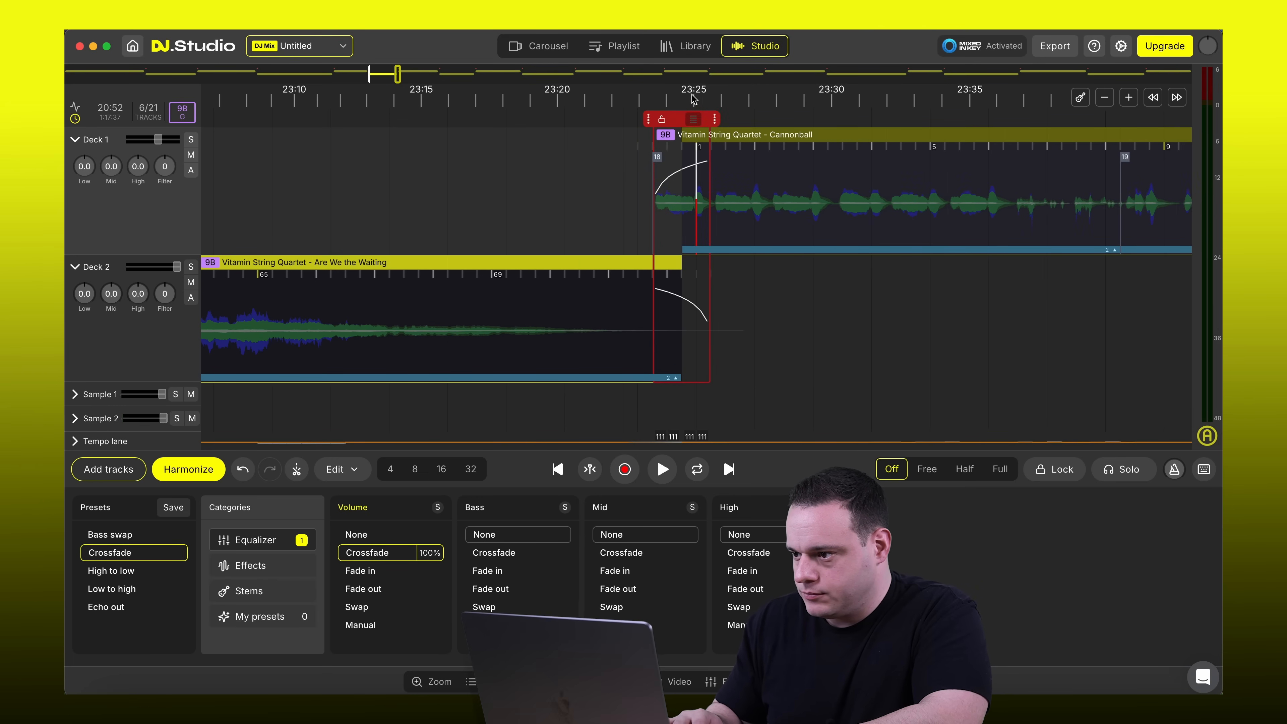
pyautogui.moveTo(664, 131); pyautogui.dragTo(517, 132)
pyautogui.click(479, 105)
pyautogui.press('space')
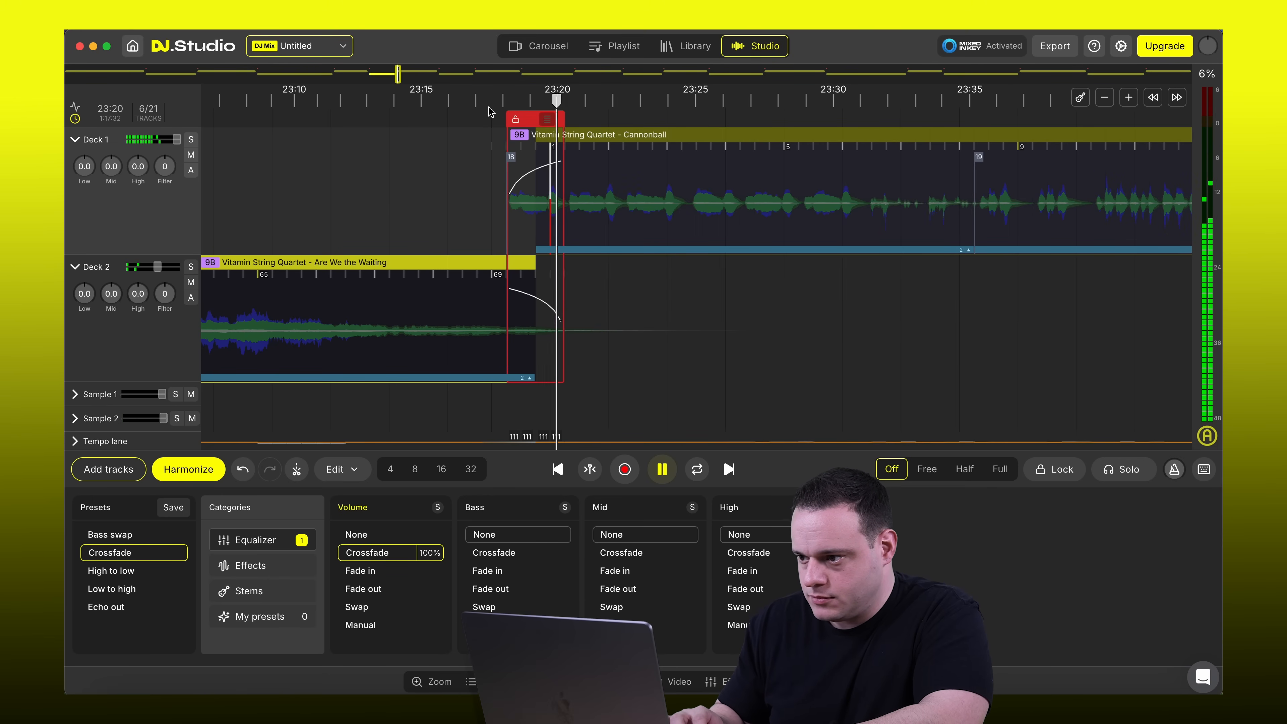
pyautogui.press('space')
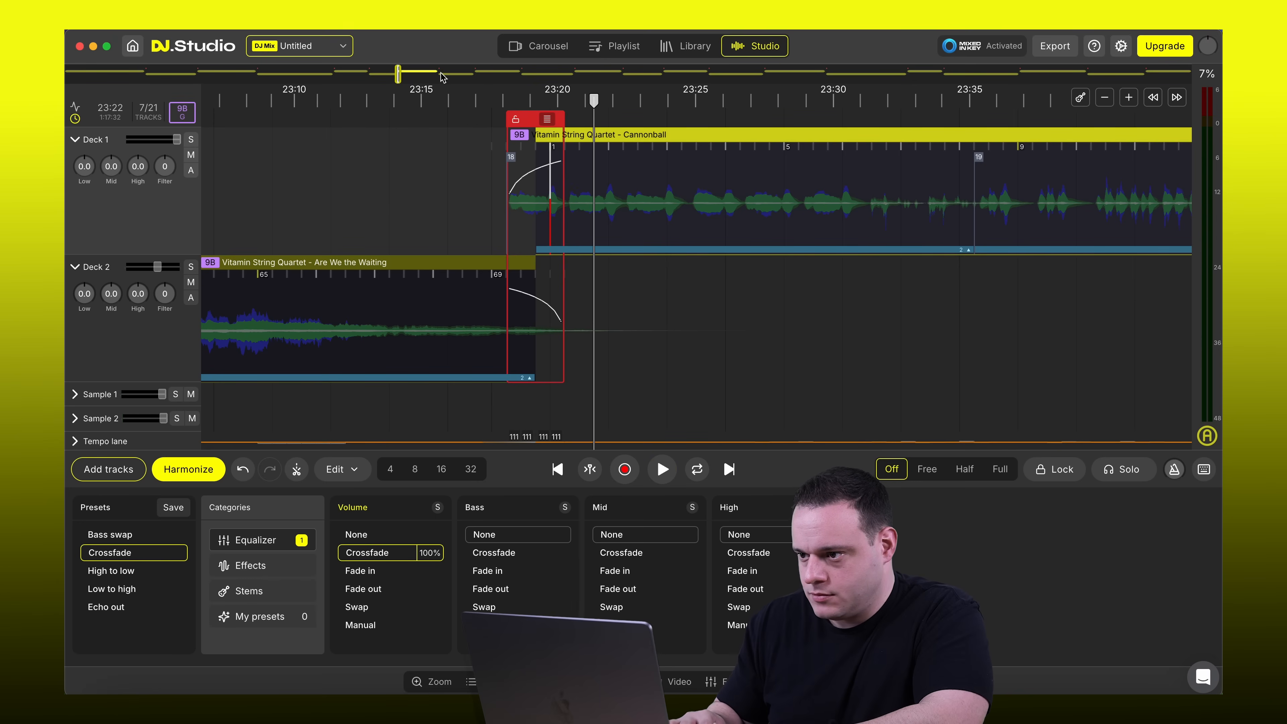
# Look over the transitions after Cannonball and zoom the timeline out to show whole tracks around Holiday
pyautogui.click(440, 74)
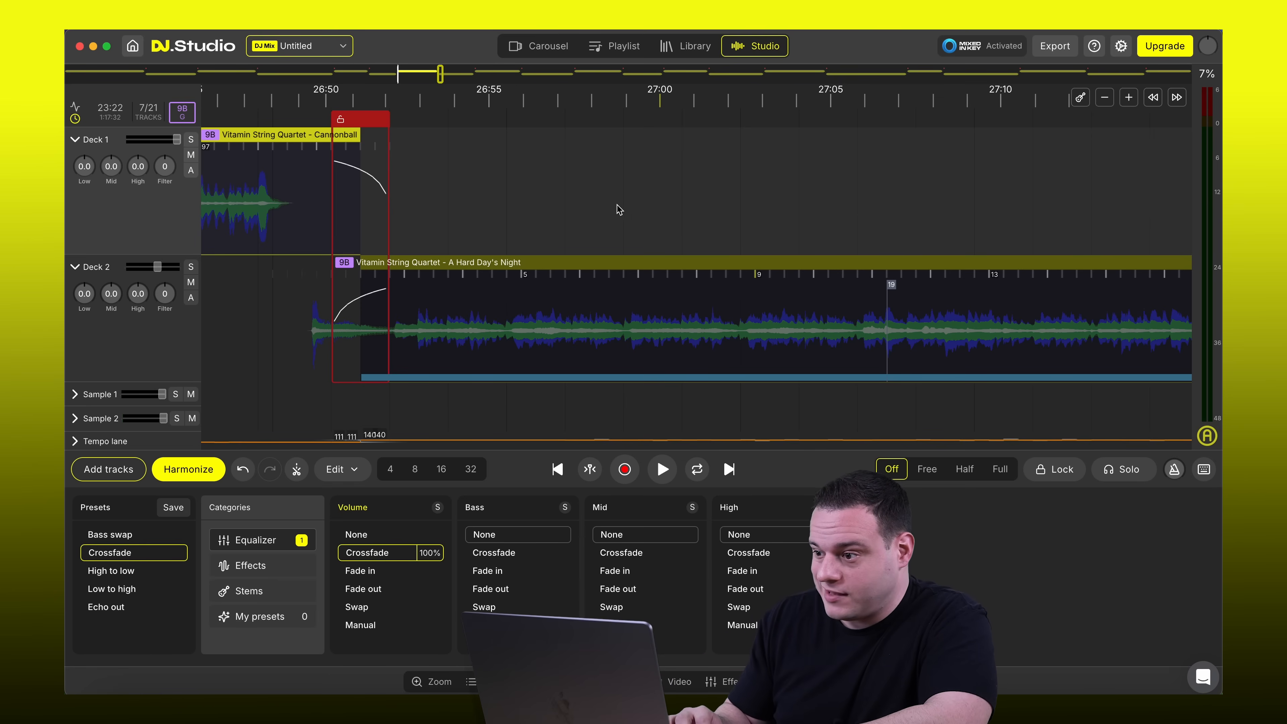
pyautogui.scroll(-2, 620, 210)
pyautogui.scroll(2, 620, 210)
pyautogui.click(472, 73)
pyautogui.click(520, 74)
pyautogui.click(474, 73)
pyautogui.scroll(-4, 585, 380)
pyautogui.scroll(-3, 586, 380)
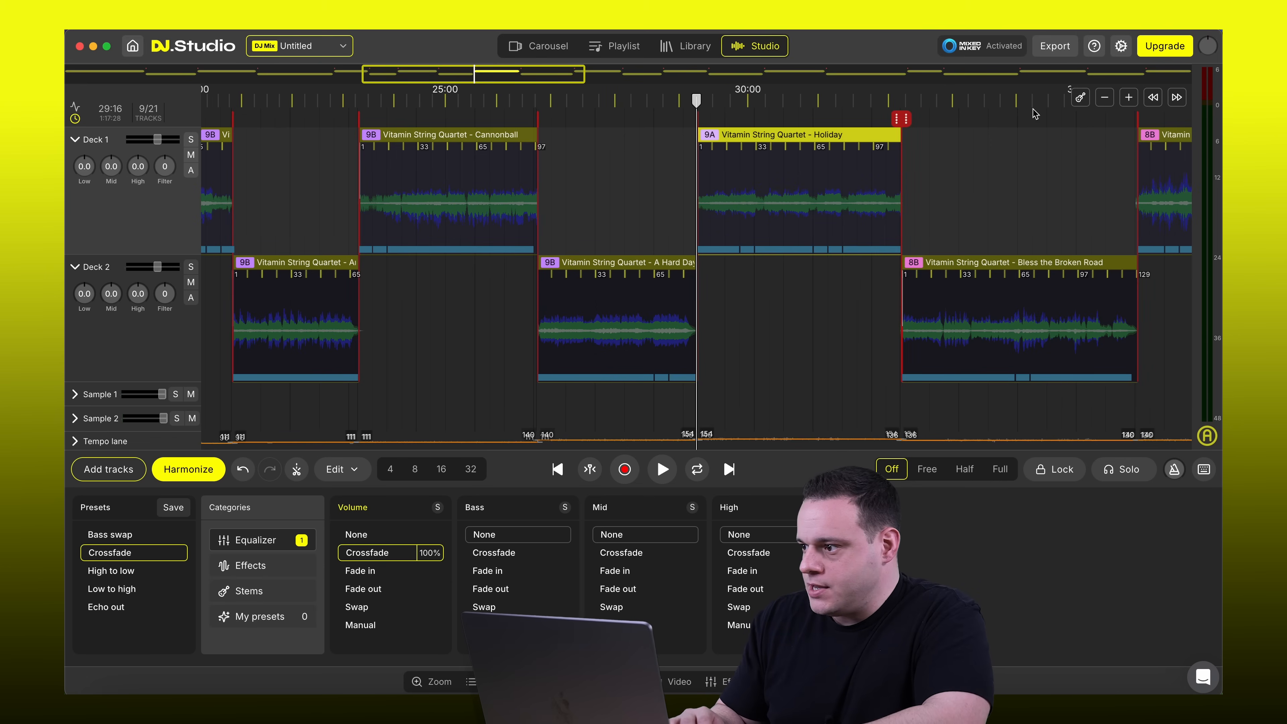
# Start exporting the mix and save it under the name Ceremony Prelude Mix
pyautogui.click(1054, 46)
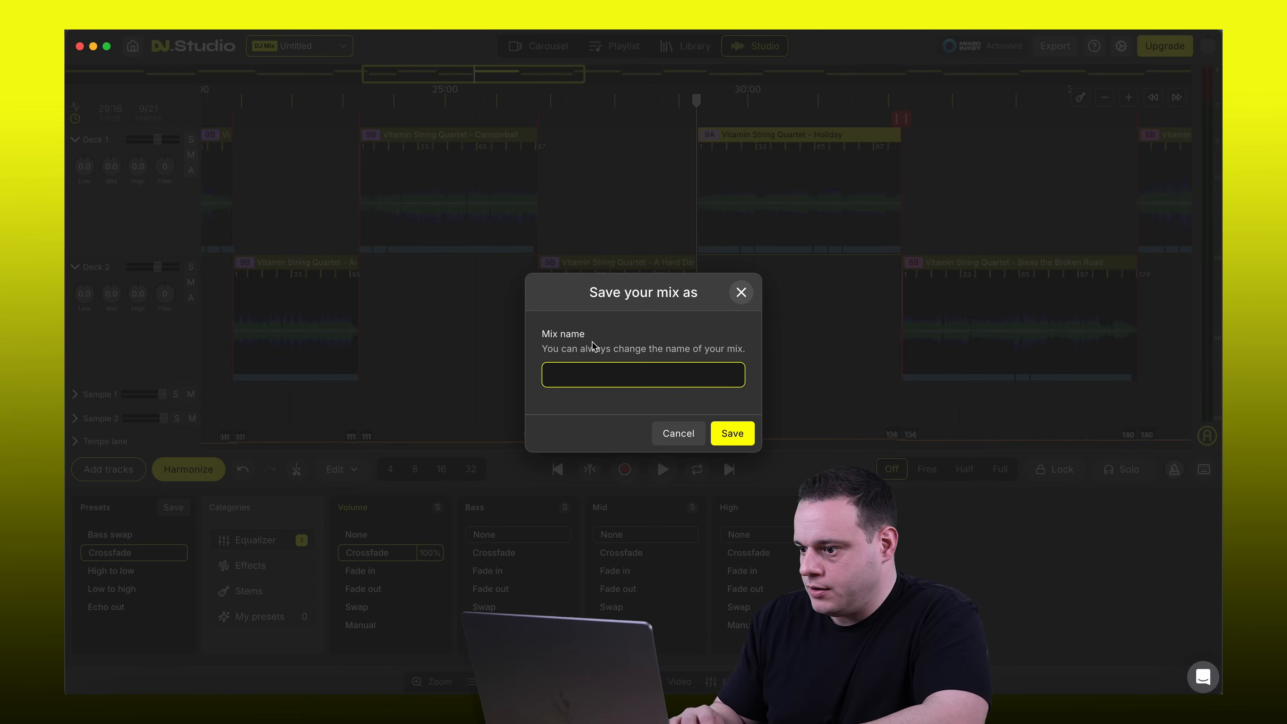
pyautogui.write('Ceremony Prelude Mix')
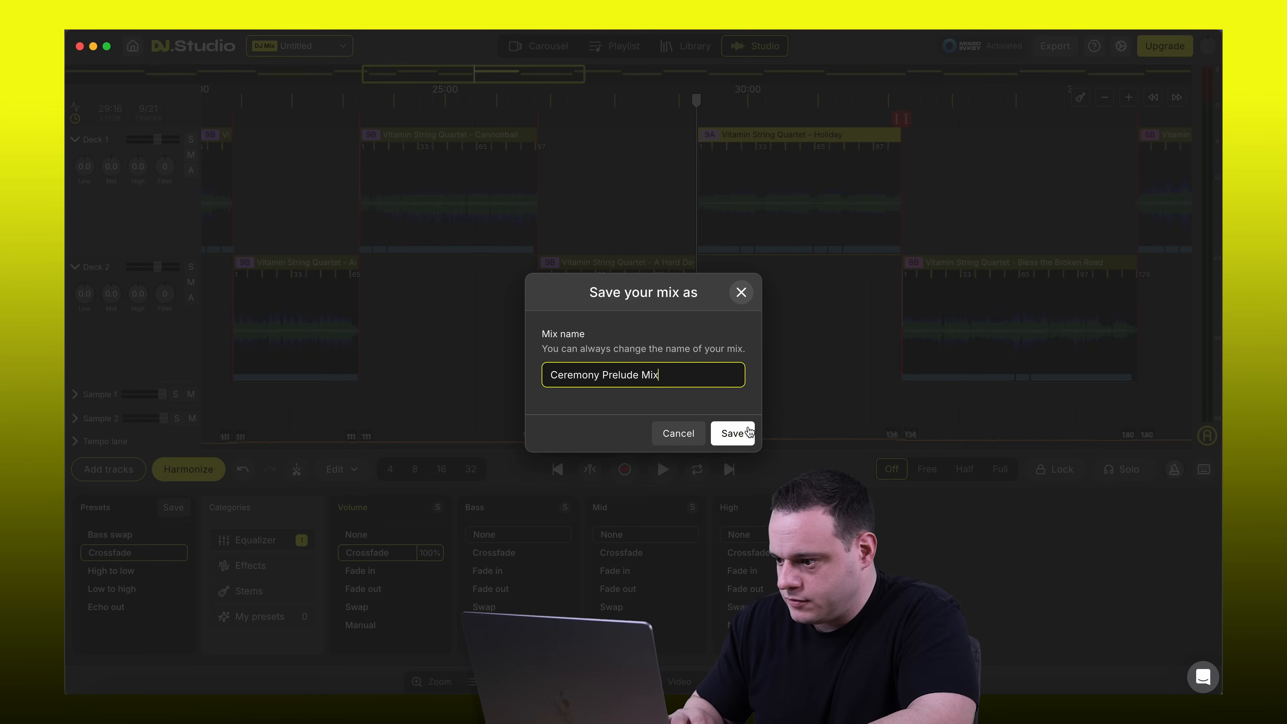
pyautogui.click(735, 439)
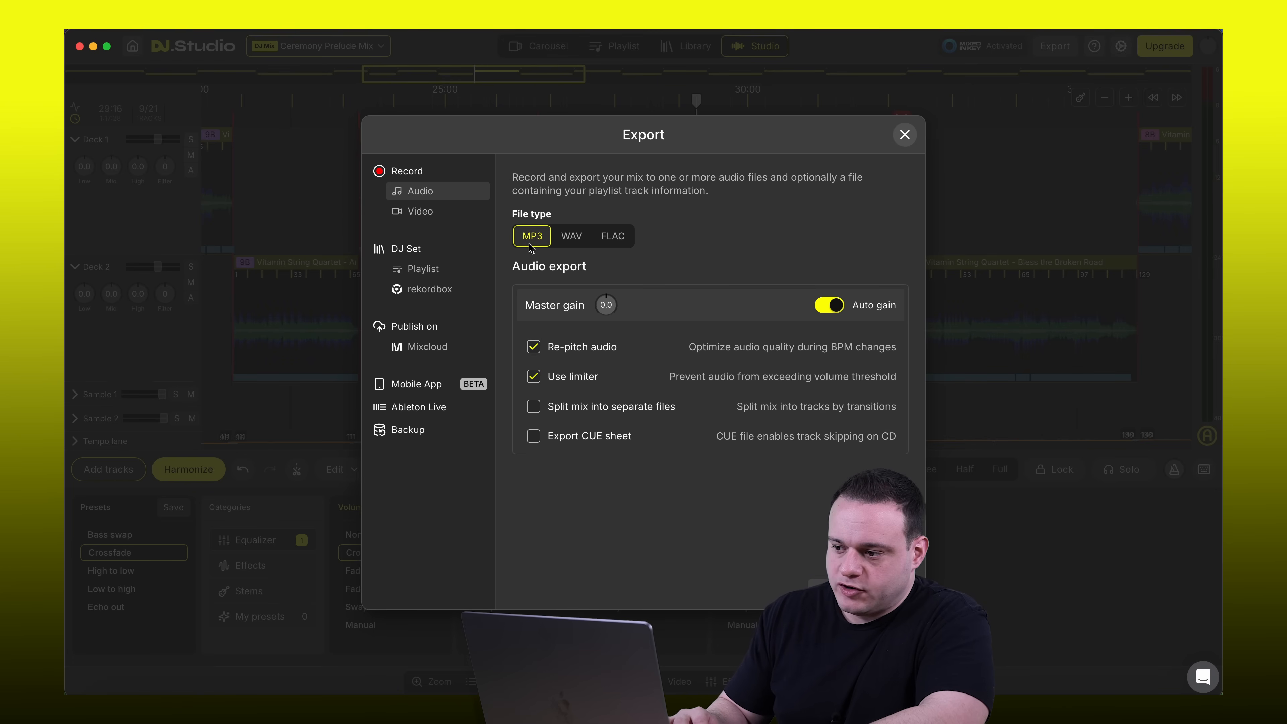
# Export the mix as an MP3 audio file with Re-pitch audio turned off and the limiter on
pyautogui.click(563, 241)
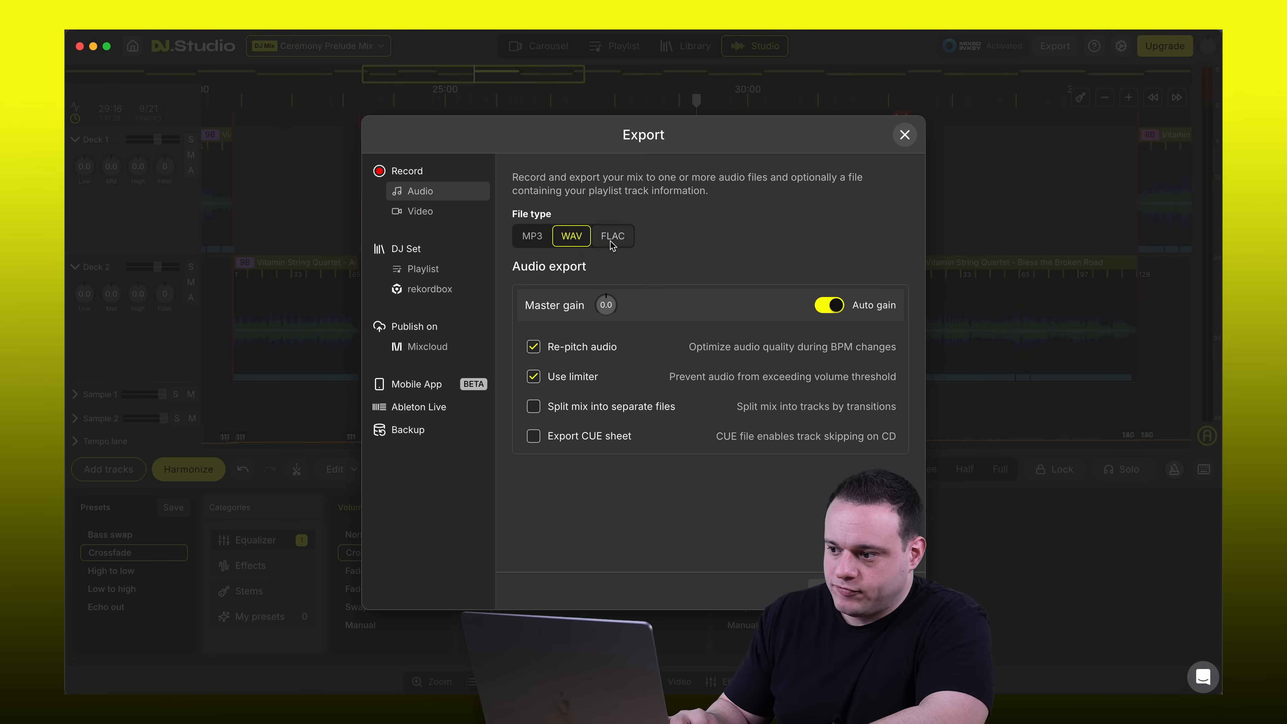
pyautogui.click(536, 240)
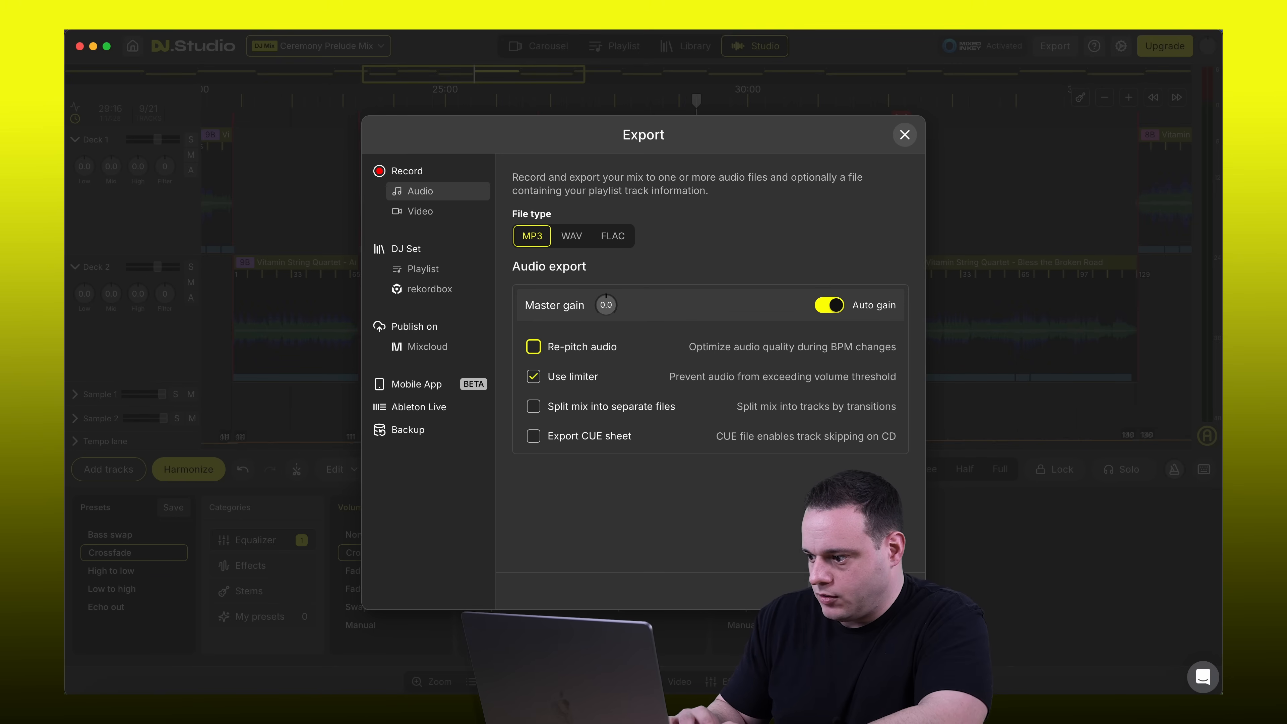
pyautogui.click(891, 591)
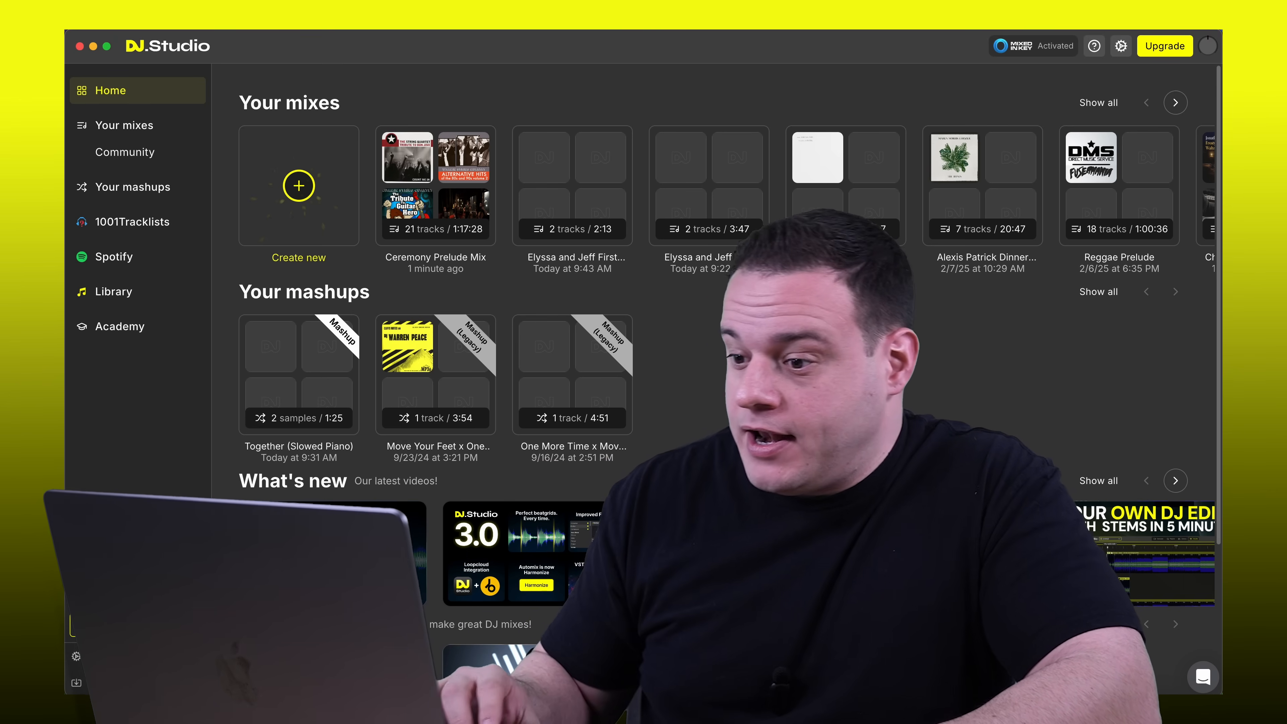
# Create a new DJ Mix project and dismiss the track import window to leave it empty
pyautogui.click(330, 245)
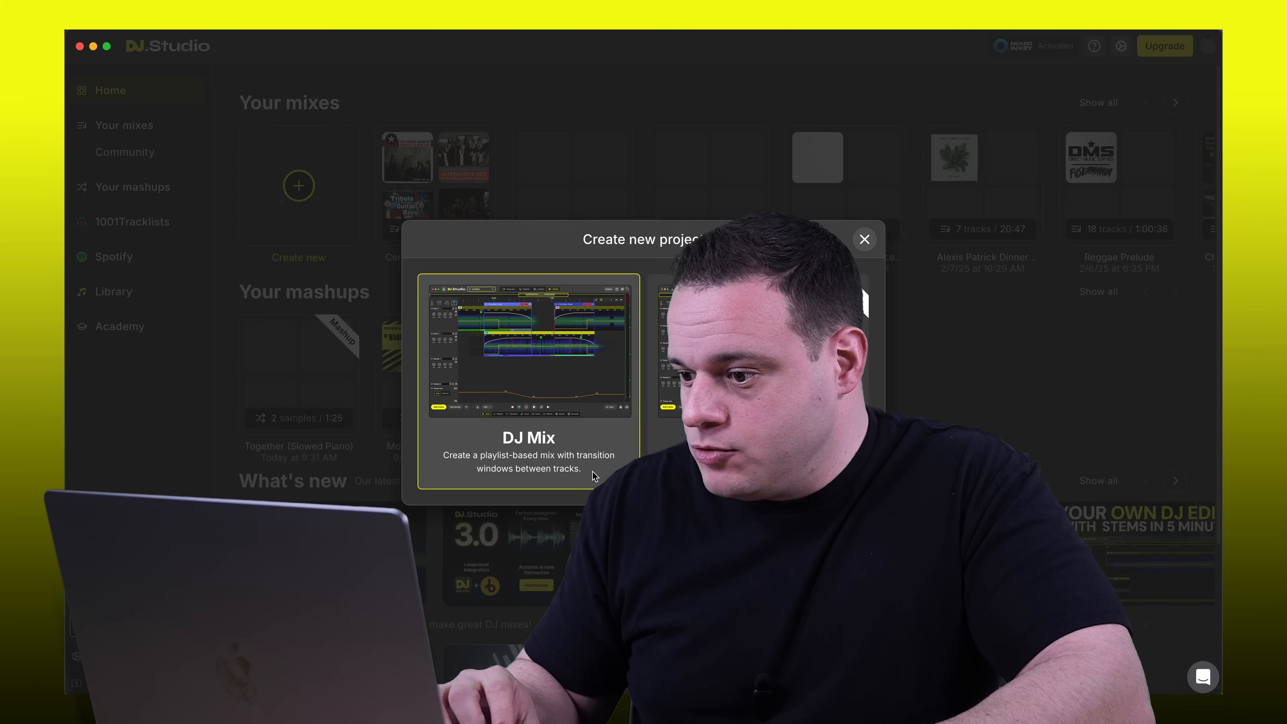
pyautogui.click(564, 369)
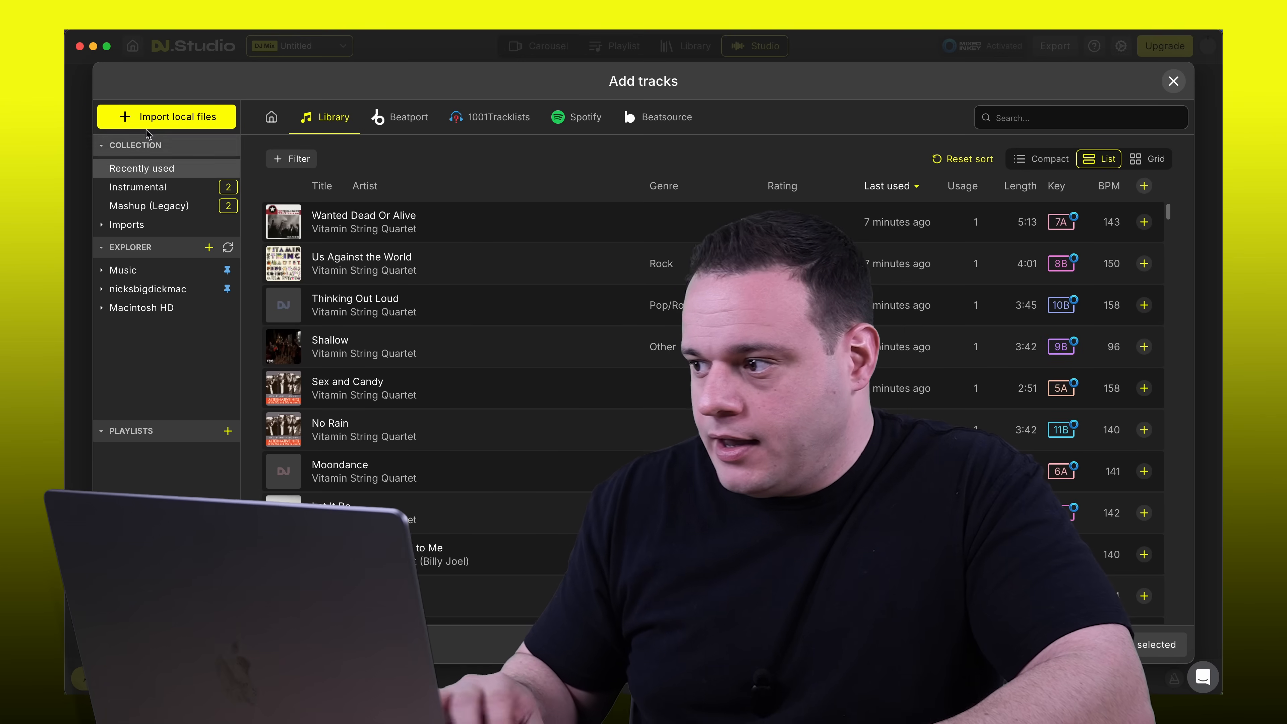
pyautogui.click(1174, 82)
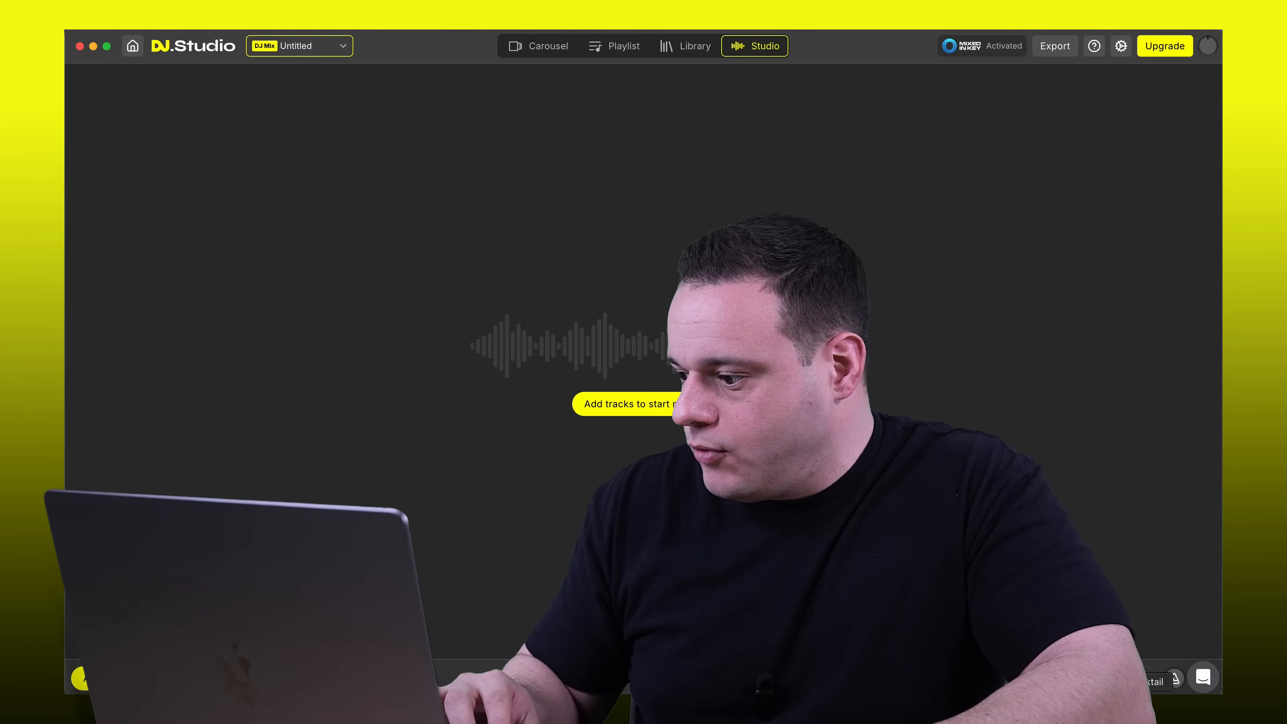
# Add all songs from the Country Cocktail folder to the new mix and close the folder window
pyautogui.click(1130, 710)
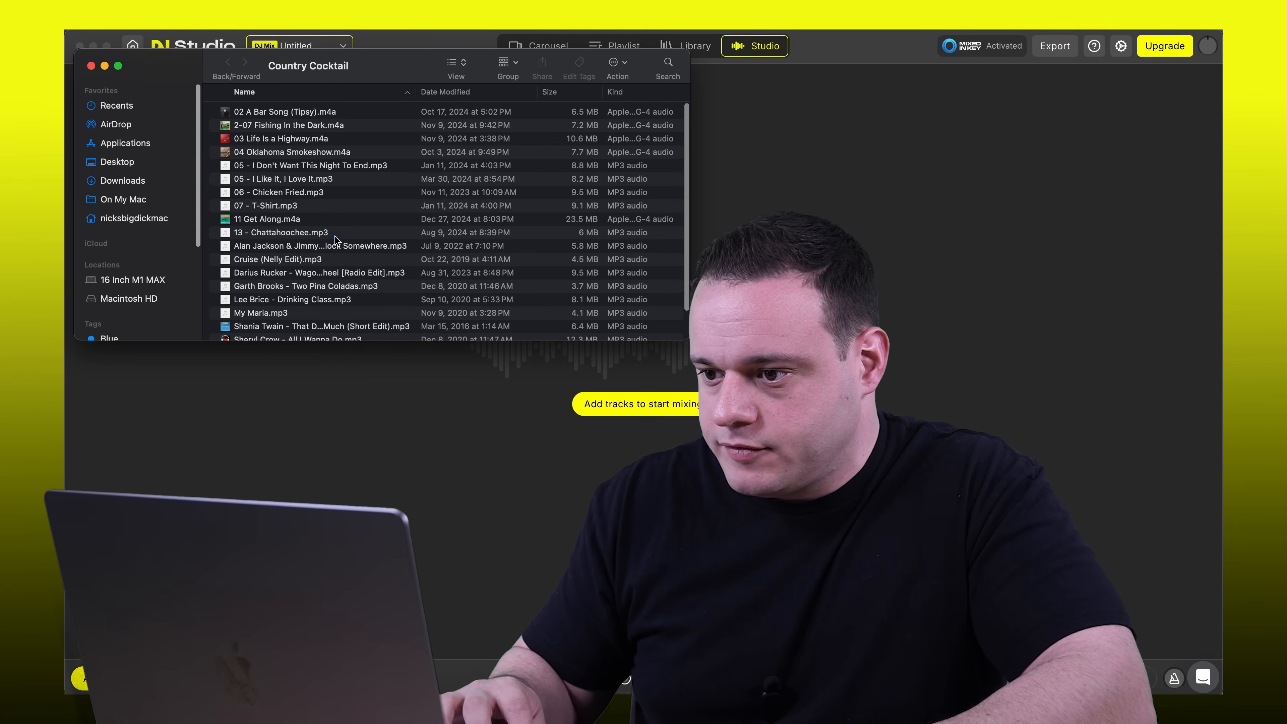
pyautogui.click(335, 237)
pyautogui.press('super+a')
pyautogui.moveTo(335, 238); pyautogui.dragTo(934, 315)
pyautogui.click(92, 66)
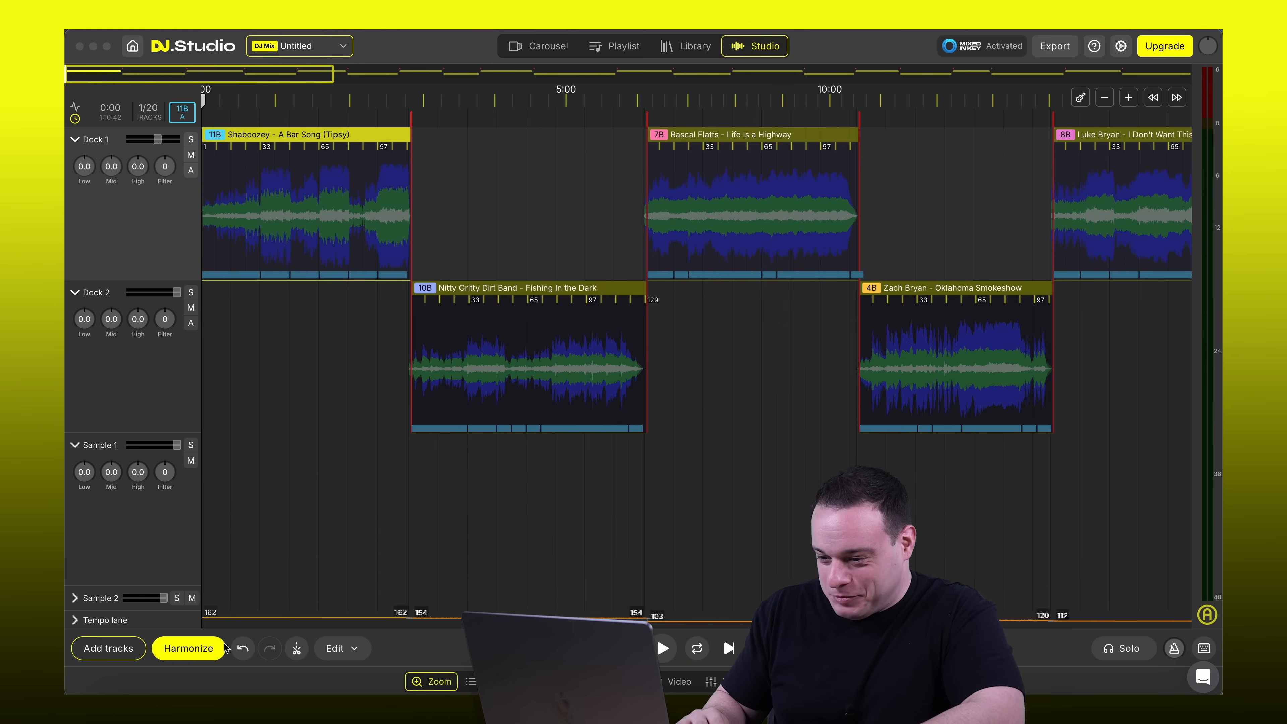
# Harmonize the playlist with 2-bar crossfade transitions and tempo synchronization turned on with a Full tempo transition
pyautogui.click(196, 652)
pyautogui.click(495, 201)
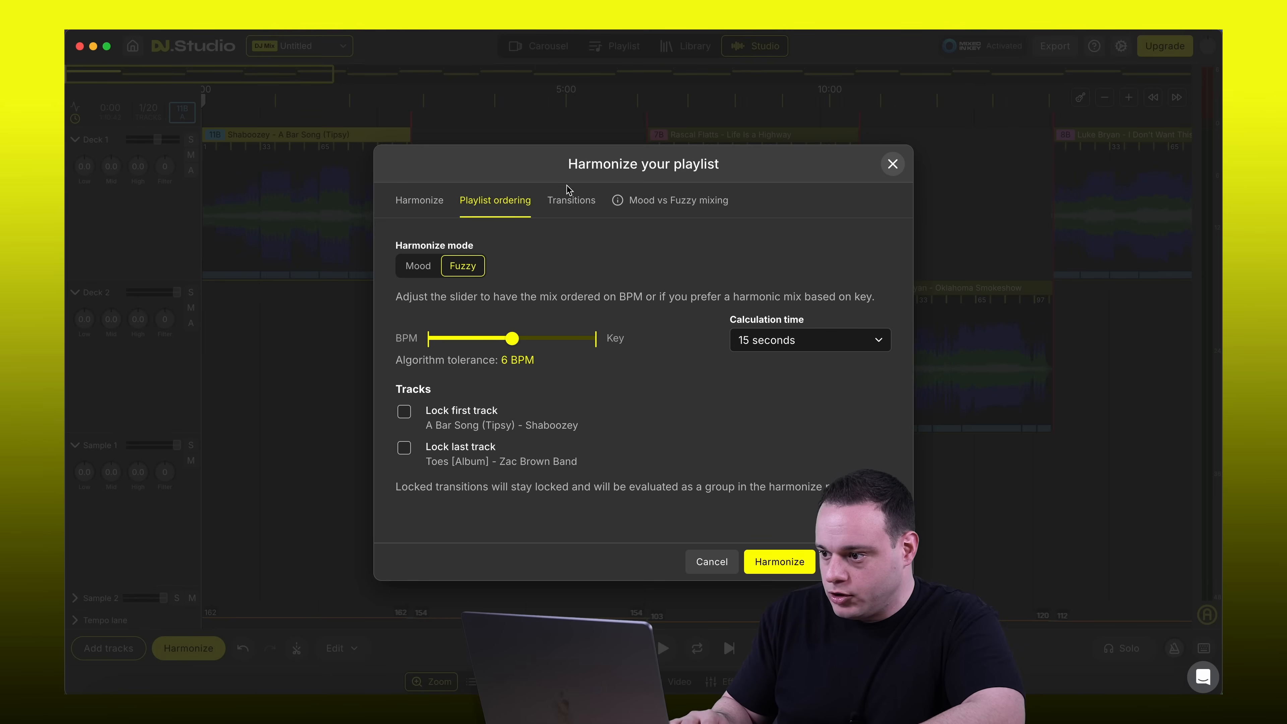
pyautogui.click(577, 199)
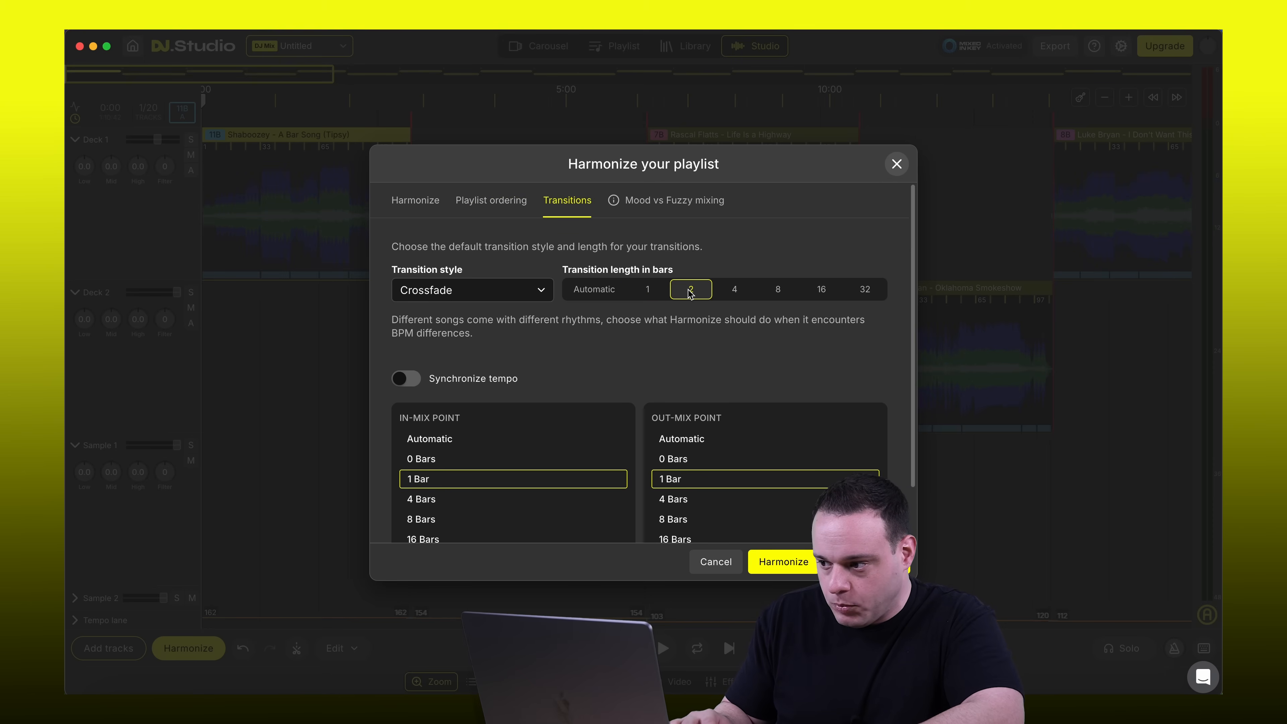
pyautogui.scroll(-2, 646, 390)
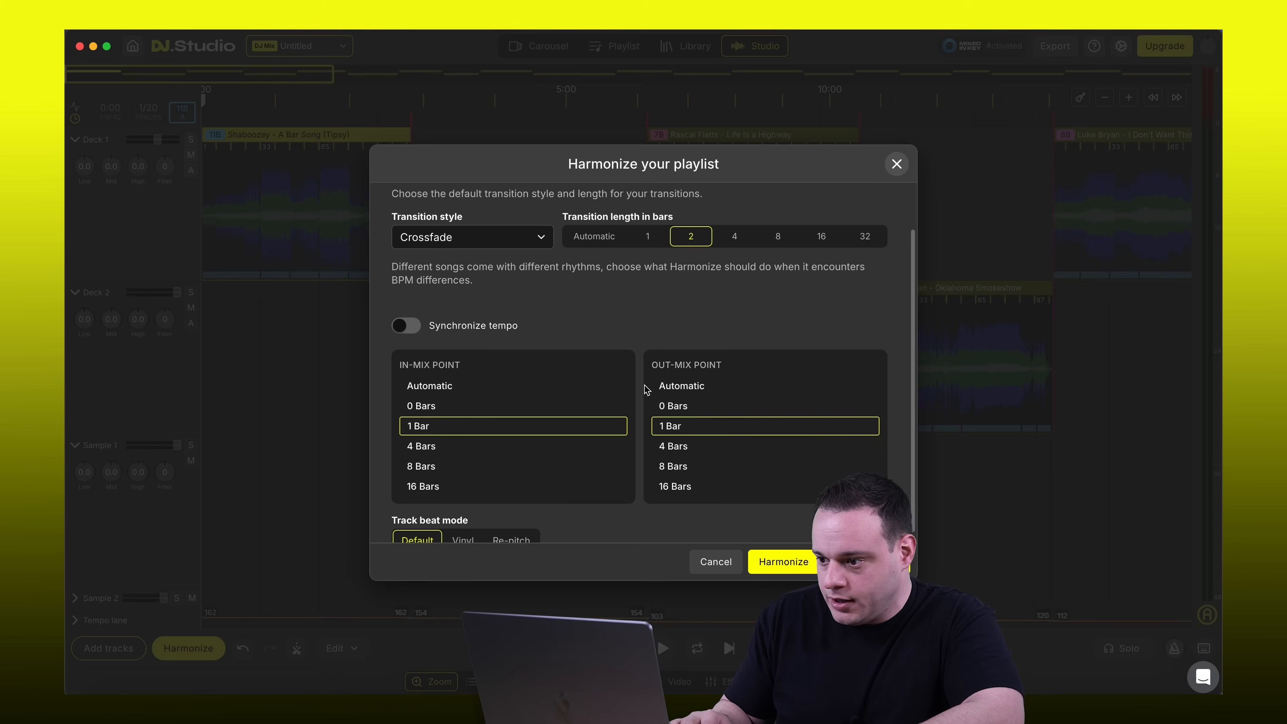
pyautogui.click(407, 326)
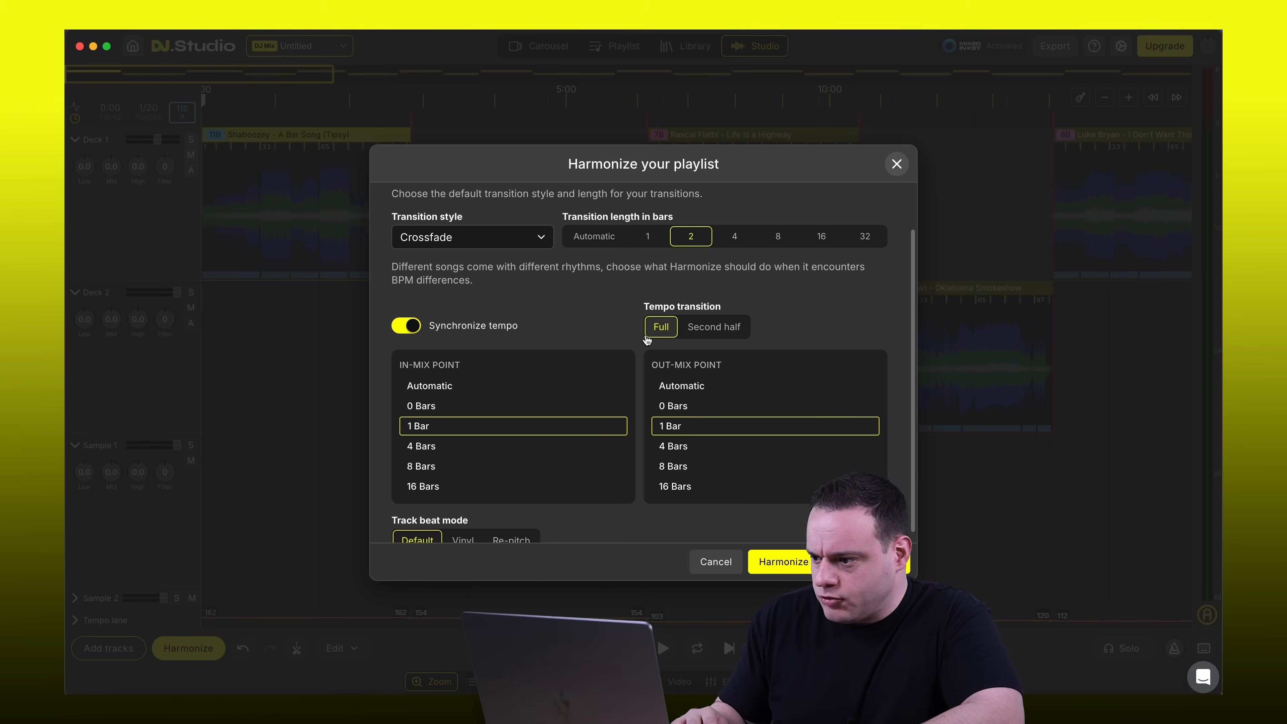
pyautogui.scroll(3, 760, 288)
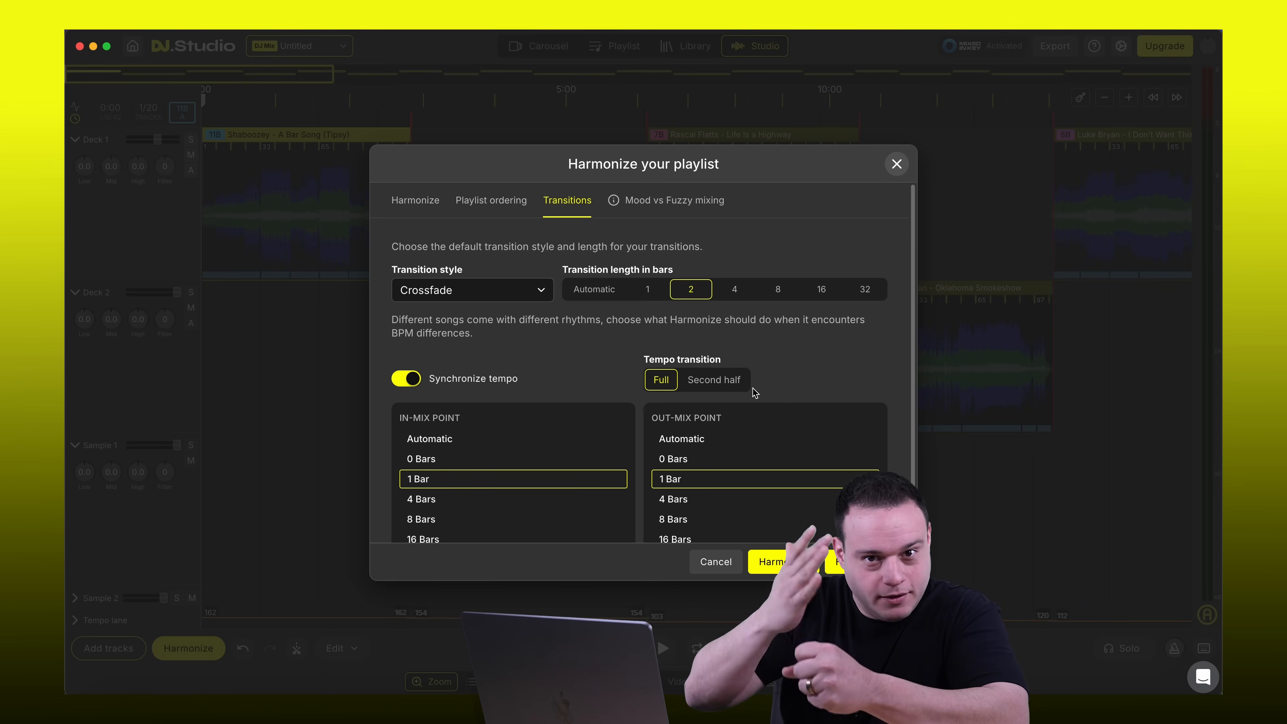
pyautogui.click(792, 573)
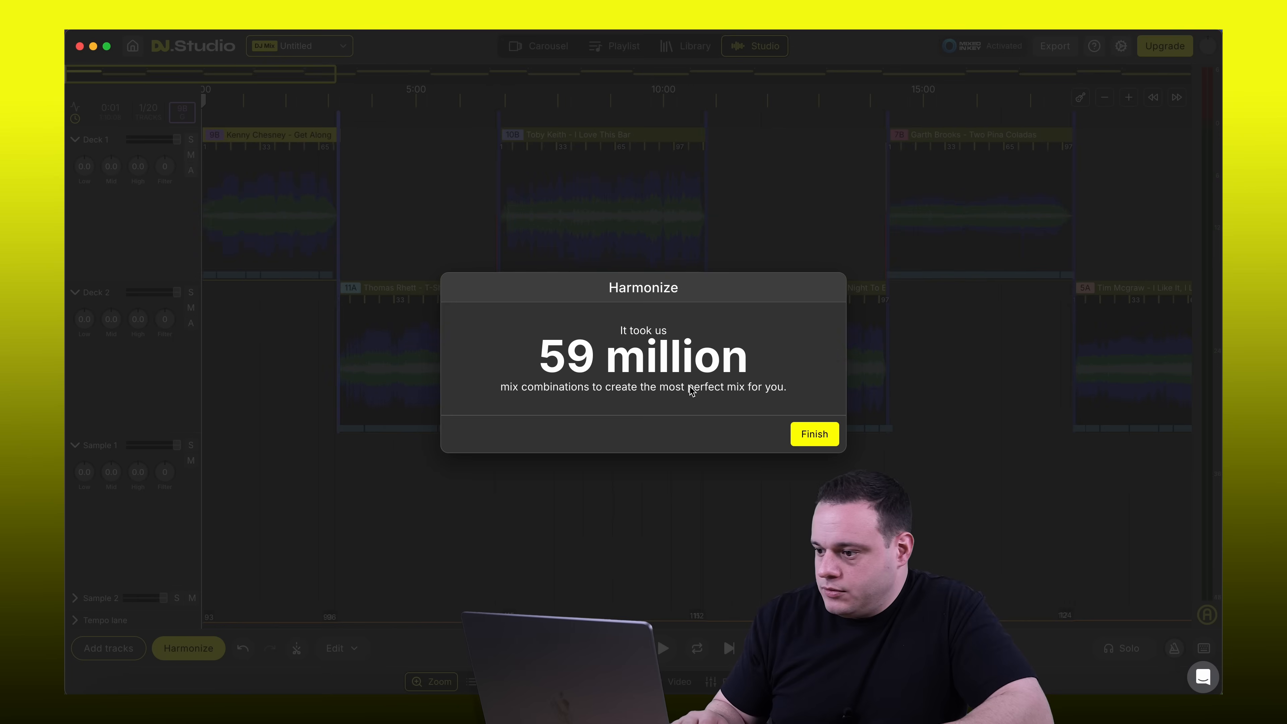
pyautogui.click(817, 437)
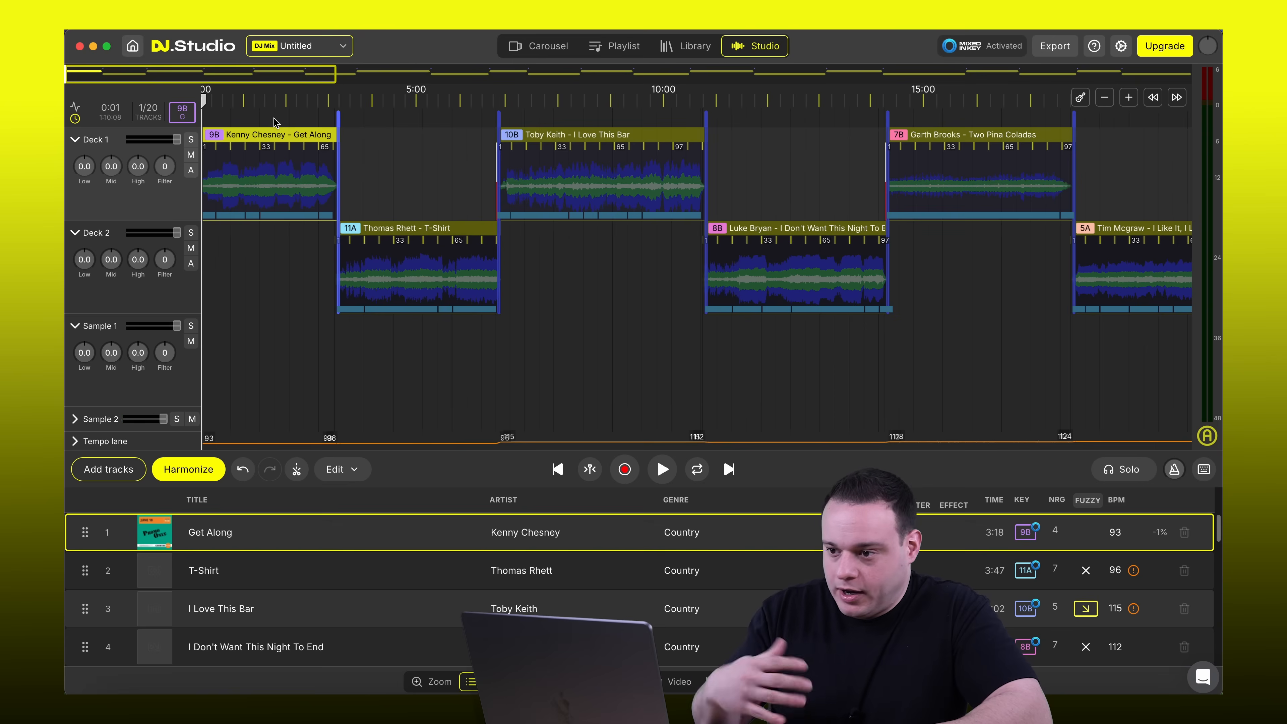
# Play the transition from Get Along into T-Shirt to check how the two songs blend
pyautogui.click(333, 103)
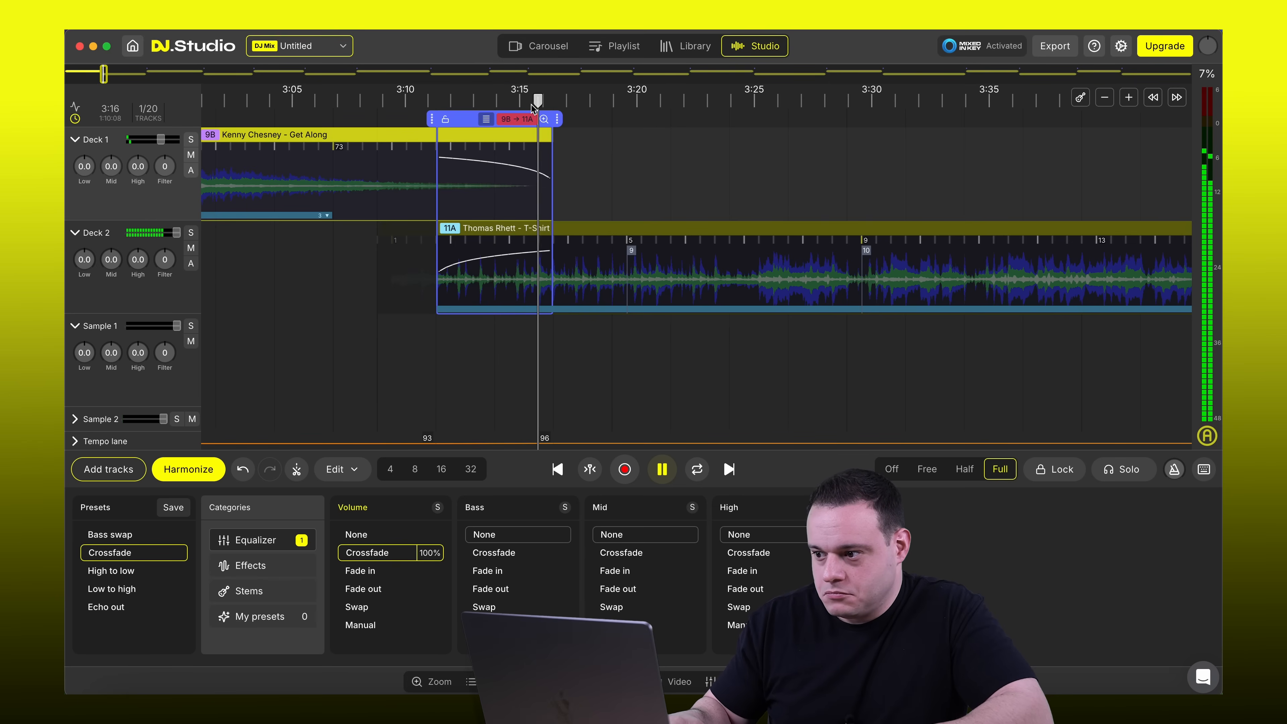
pyautogui.press('space')
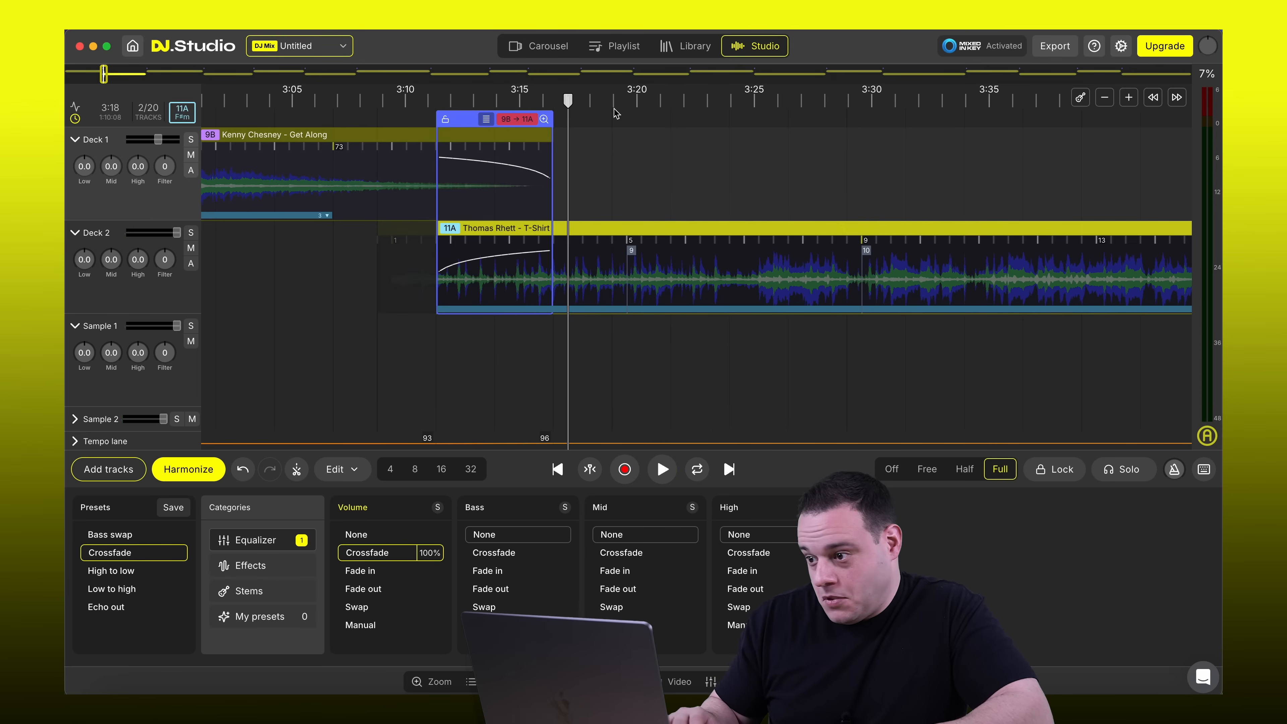
pyautogui.hscroll(5, 722, 122)
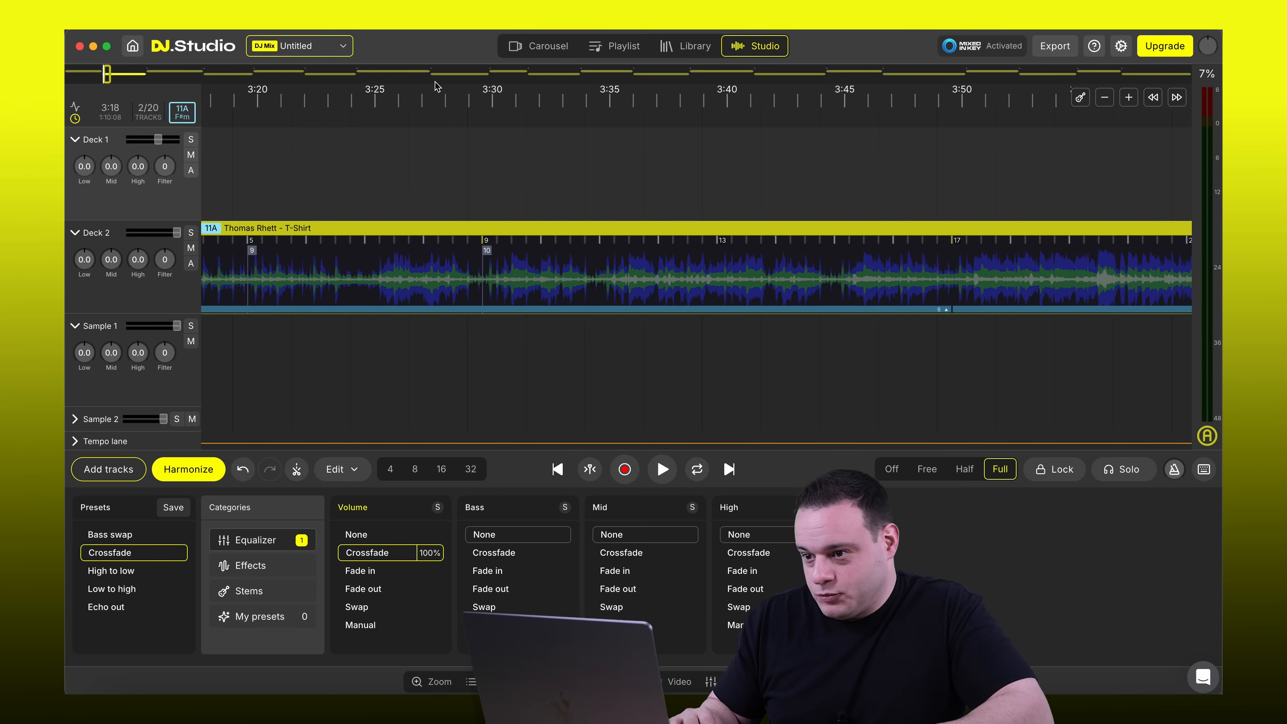
# Play the transition from T-Shirt into I Love This Bar, starting from about 6:50
pyautogui.click(146, 77)
pyautogui.click(487, 104)
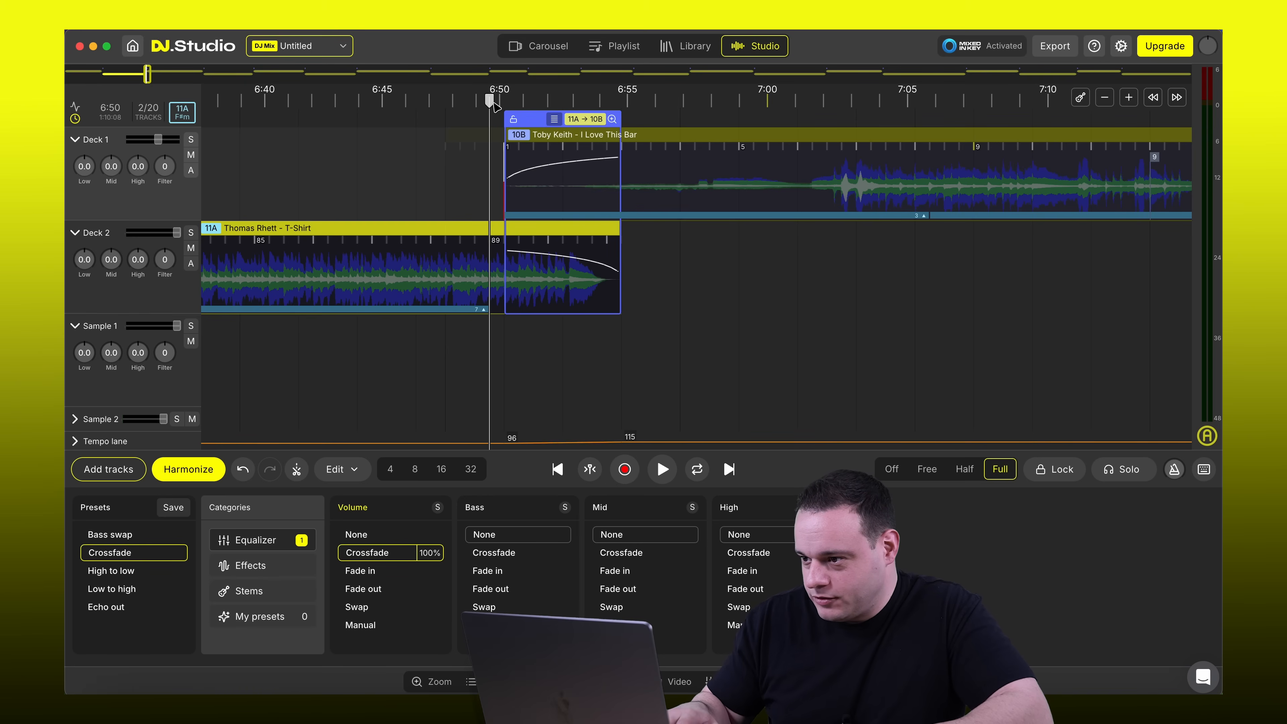
pyautogui.press('space')
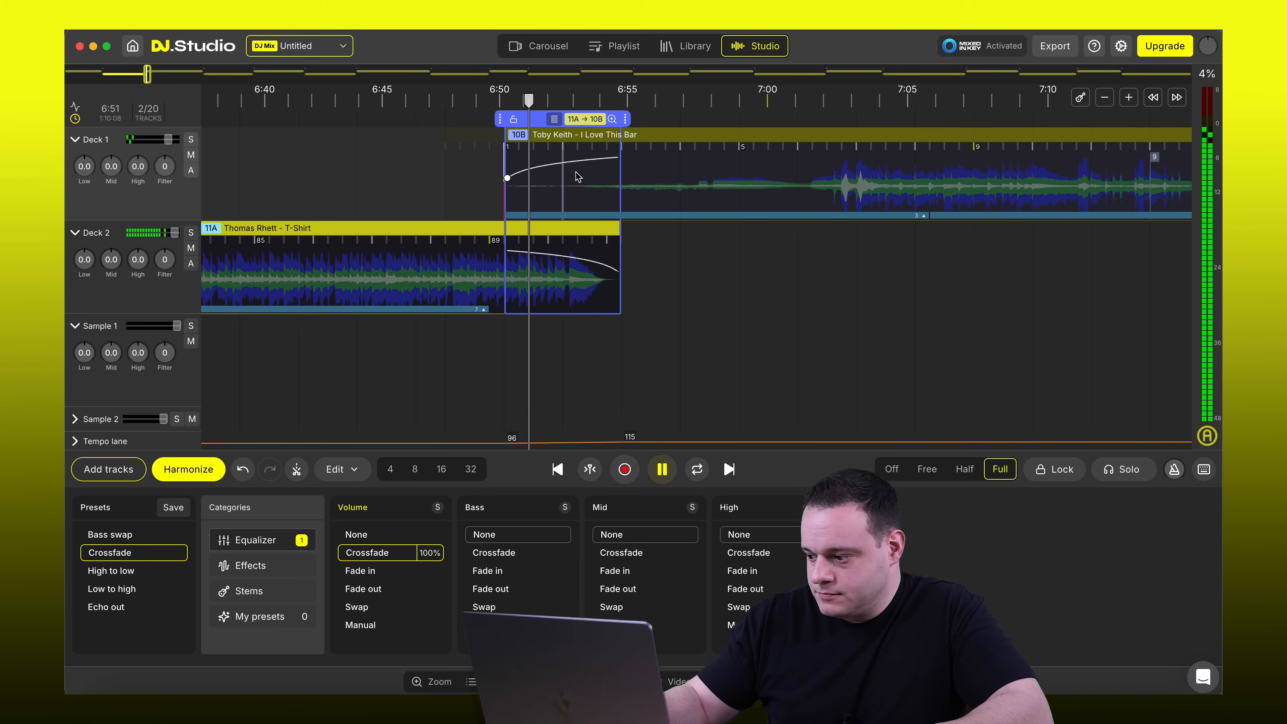
pyautogui.press('XF86AudioRaiseVolume')
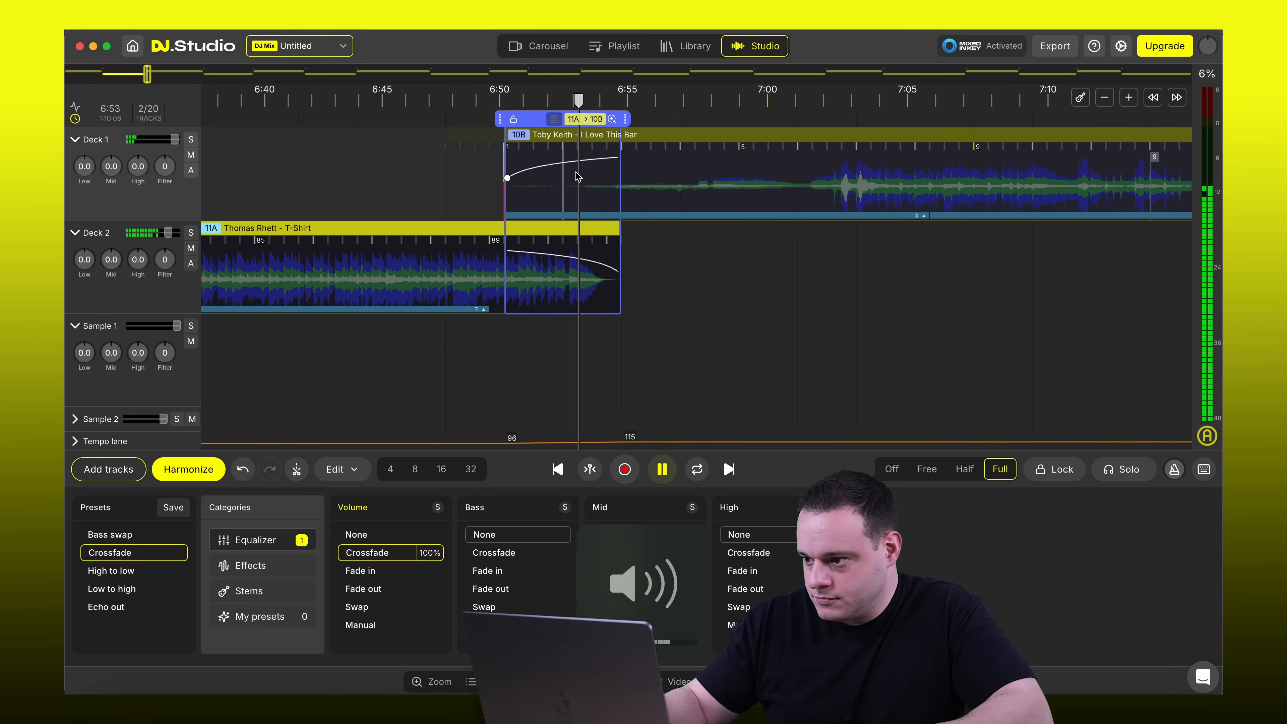
pyautogui.press('space')
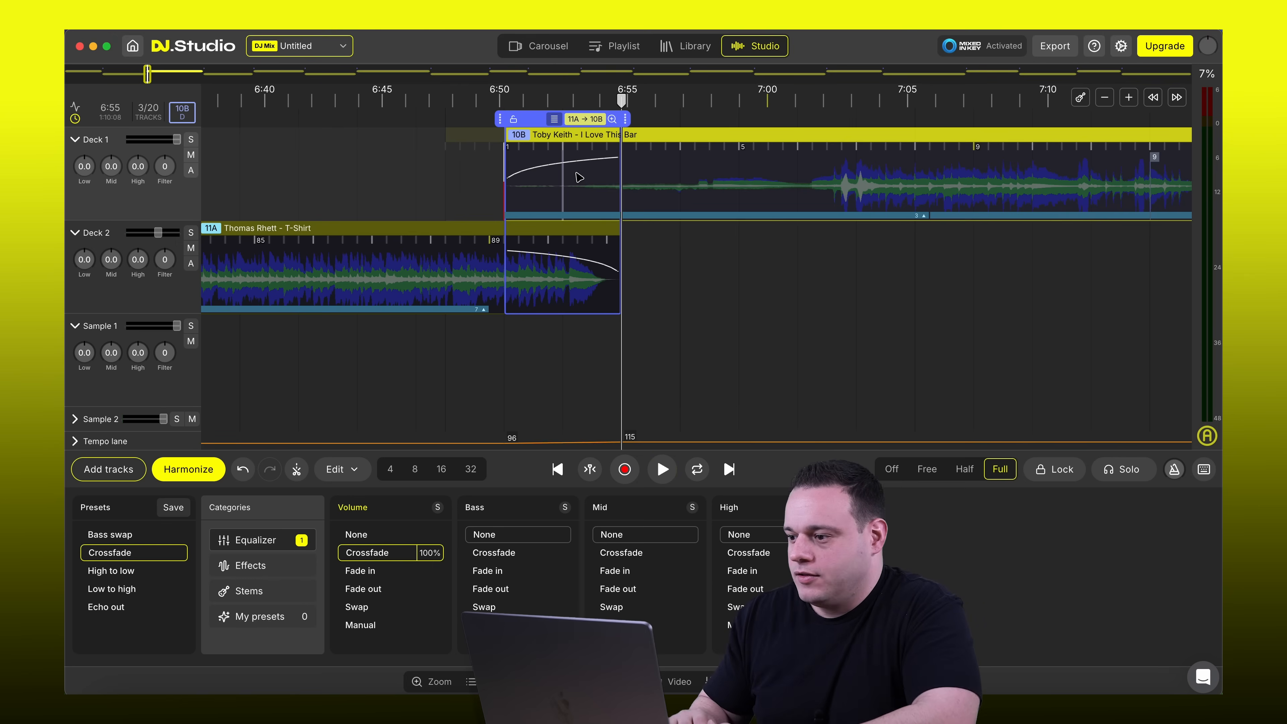
# Shift I Love This Bar about 7 seconds earlier beneath its transition from T-Shirt, and play the adjusted blend
pyautogui.moveTo(696, 137); pyautogui.dragTo(505, 141)
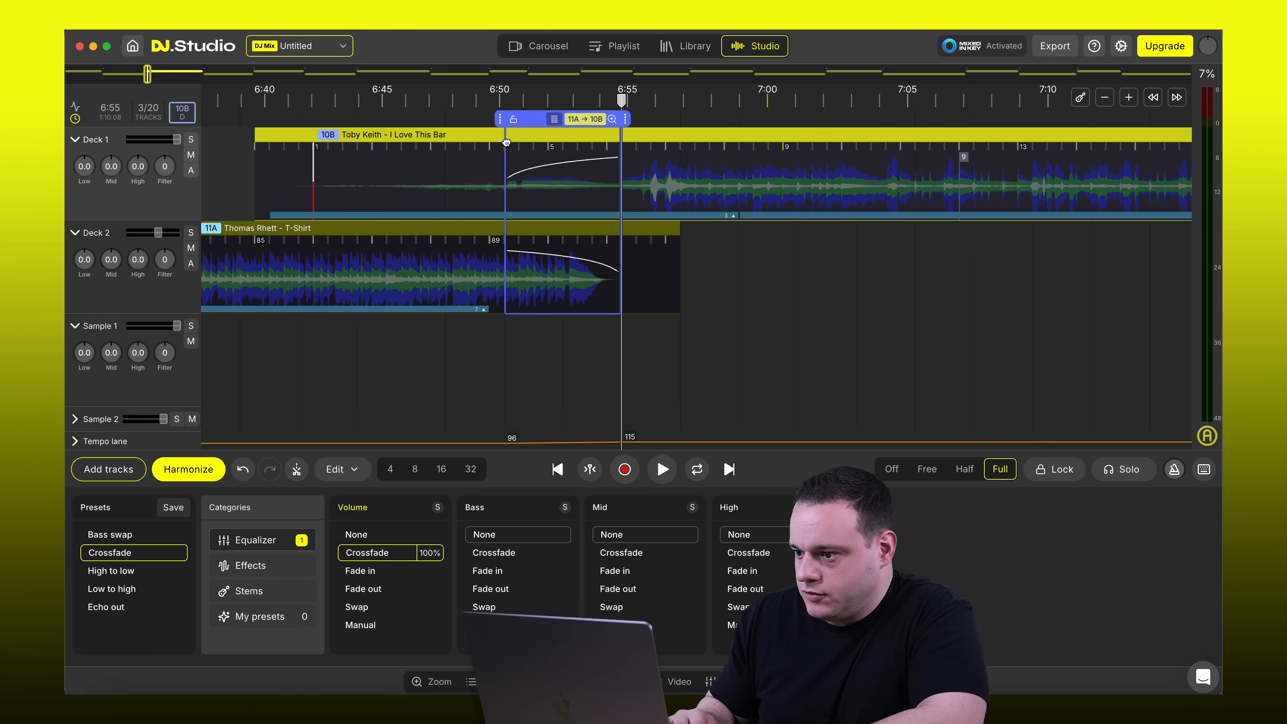
pyautogui.click(502, 100)
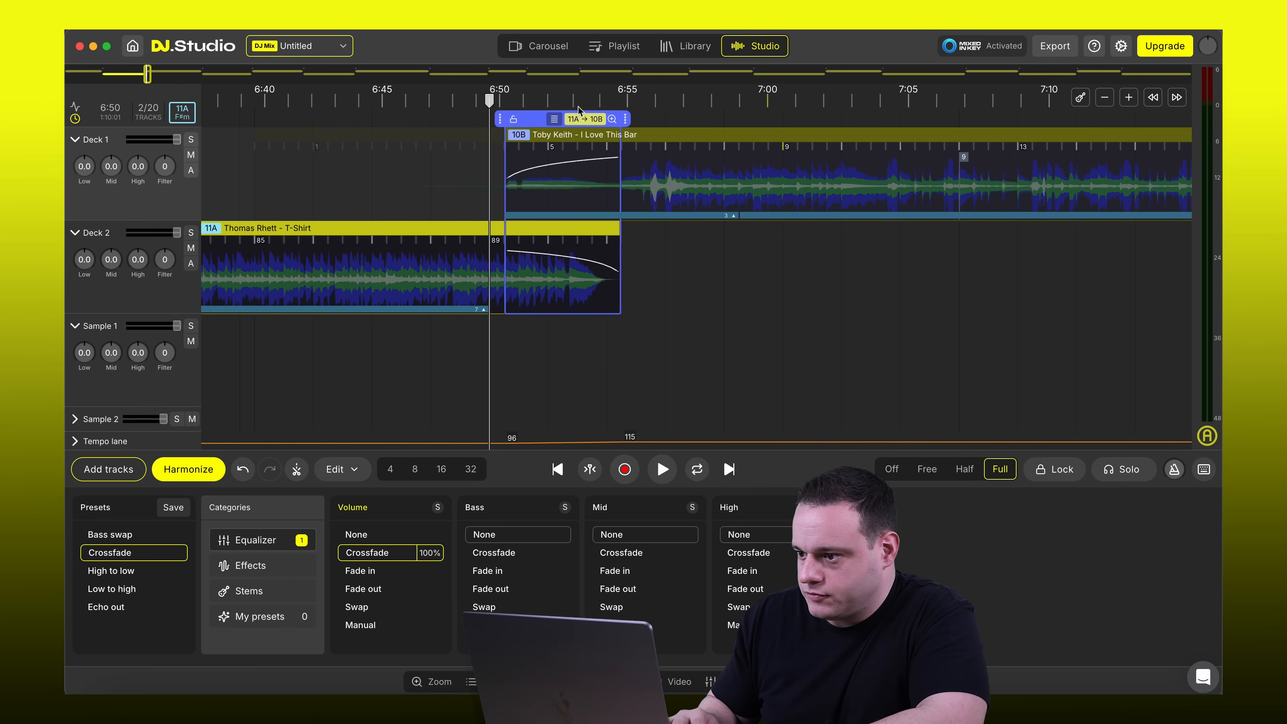
pyautogui.press('space')
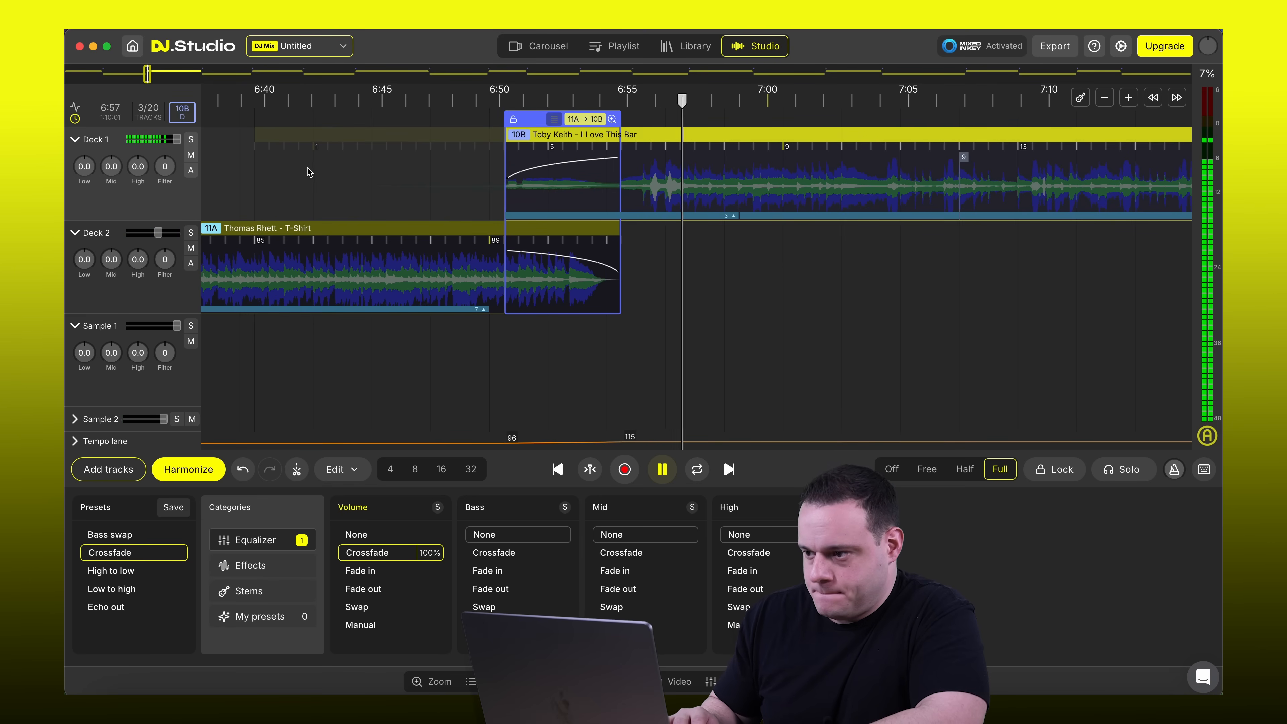
pyautogui.press('space')
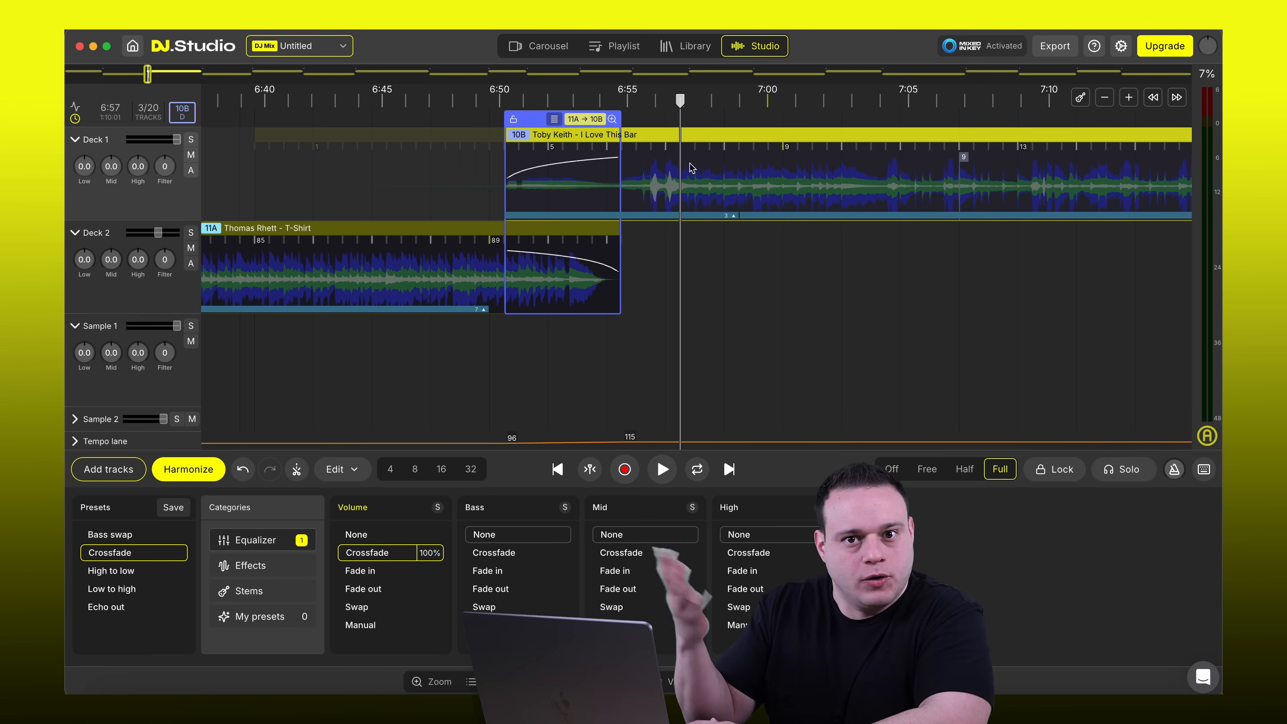
# Play the end of I Love This Bar to find where the transition into I Don't Want This Night To End should begin
pyautogui.click(202, 74)
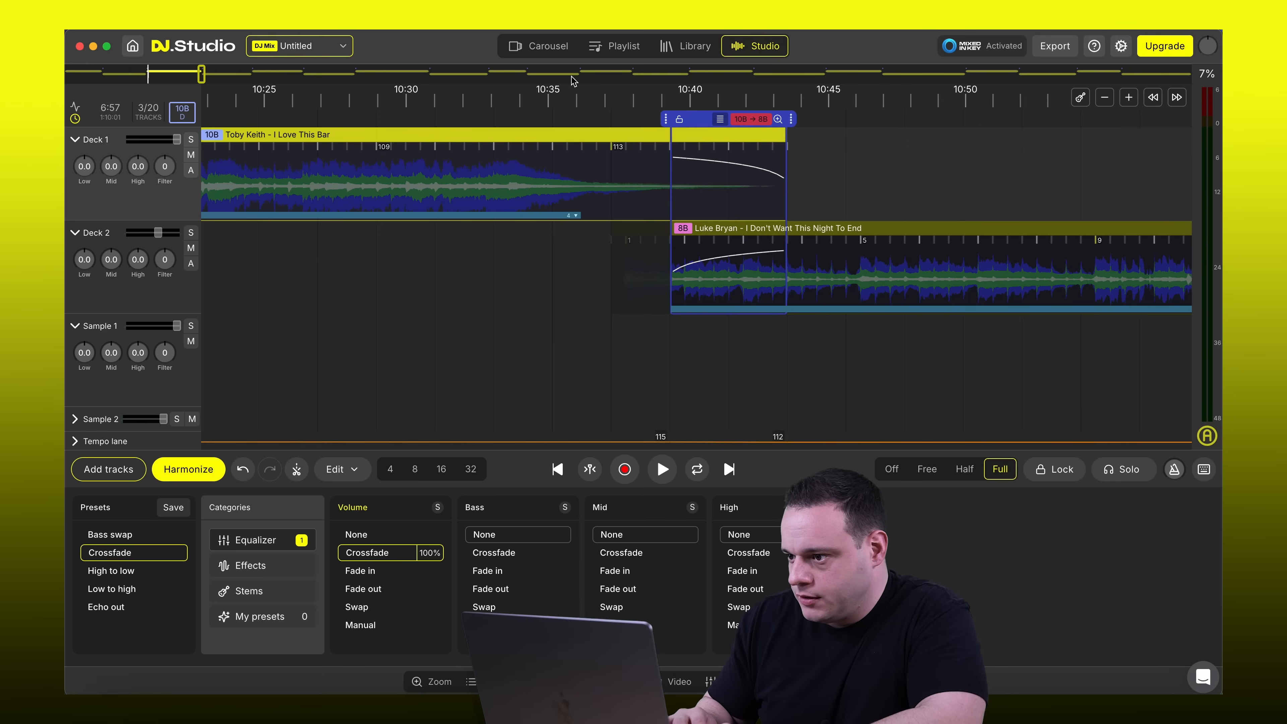
pyautogui.click(548, 102)
pyautogui.press('space')
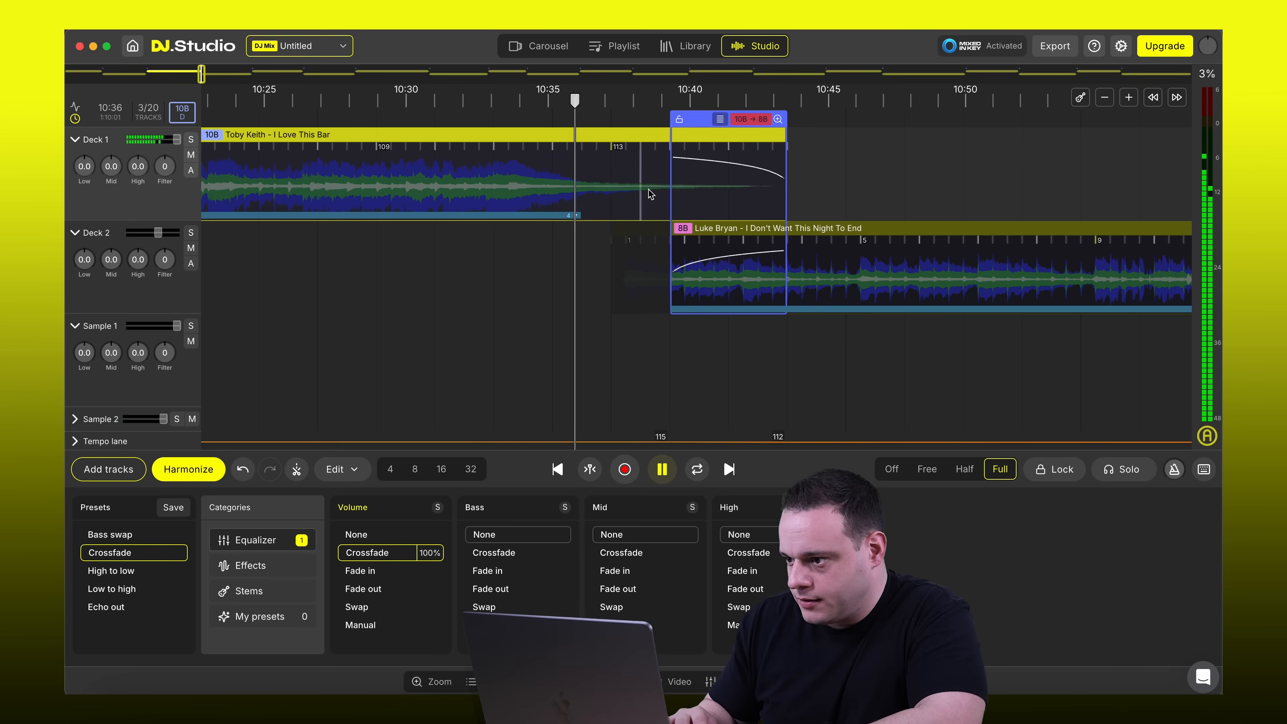
pyautogui.press('space')
pyautogui.click(393, 107)
pyautogui.press('space')
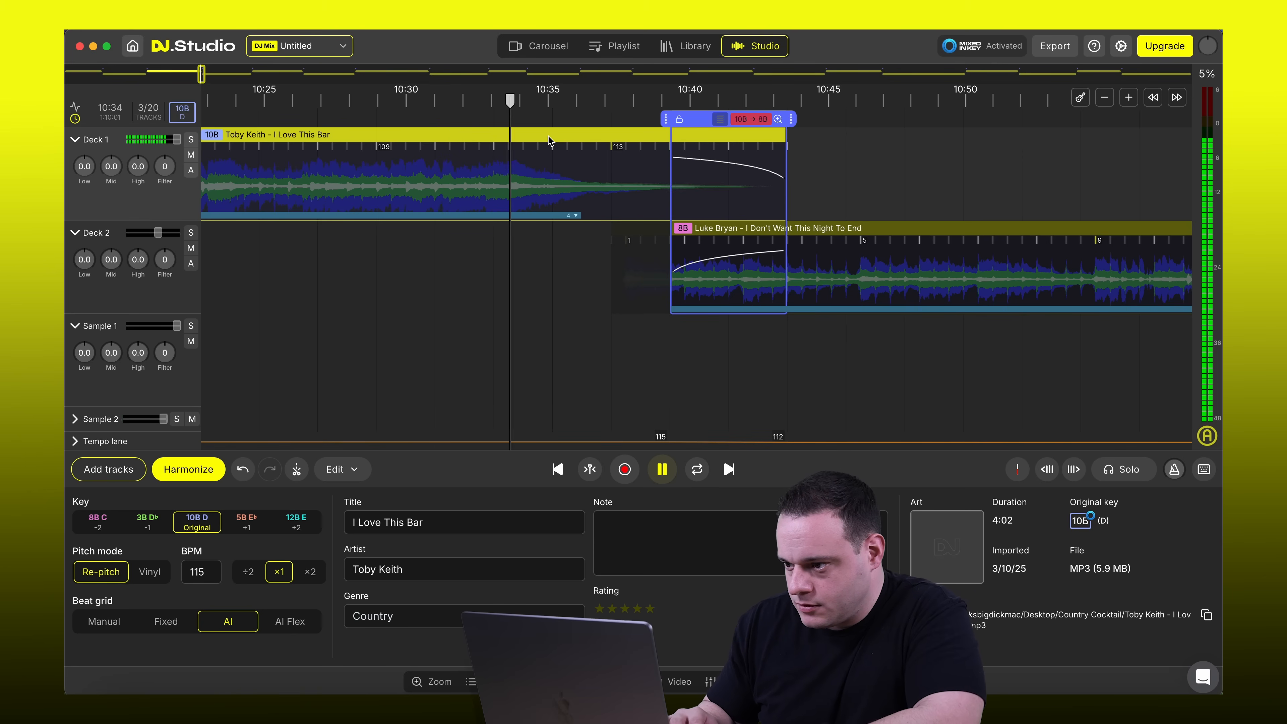
pyautogui.click(508, 208)
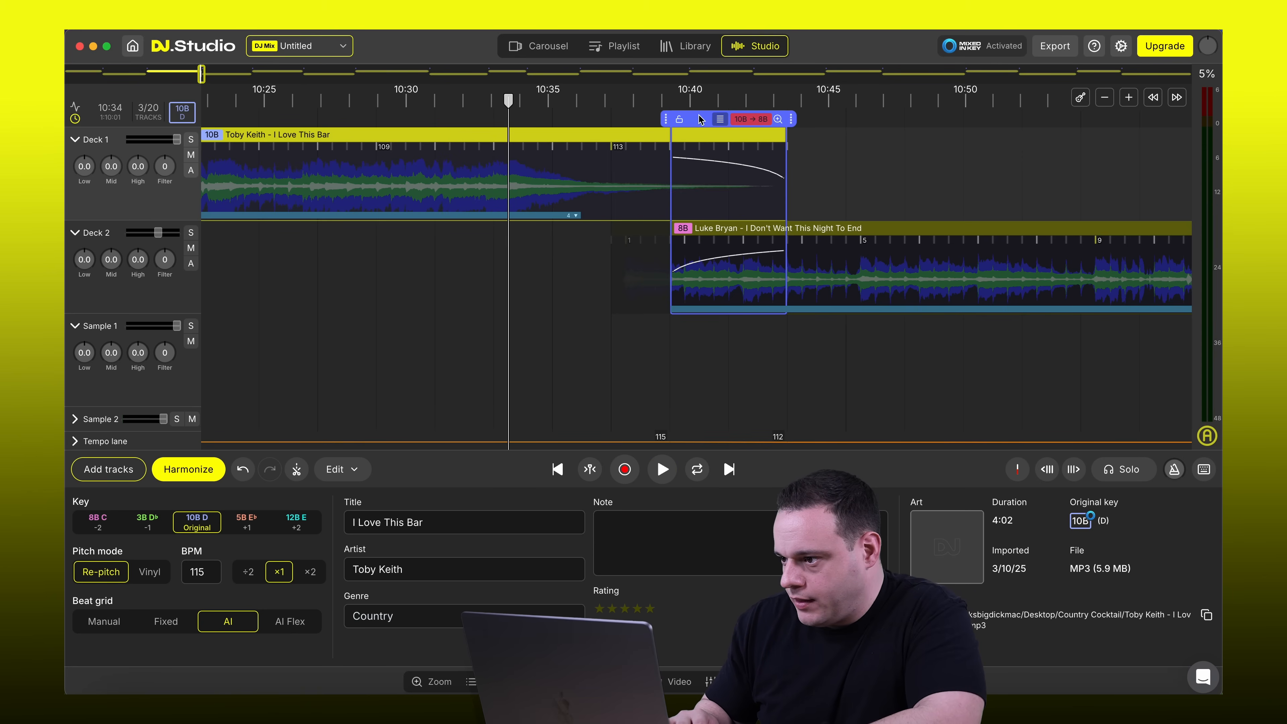
# Move the transition into I Don't Want This Night To End earlier, starting at about 10:34, and play it
pyautogui.moveTo(702, 122); pyautogui.dragTo(538, 129)
pyautogui.click(475, 100)
pyautogui.press('space')
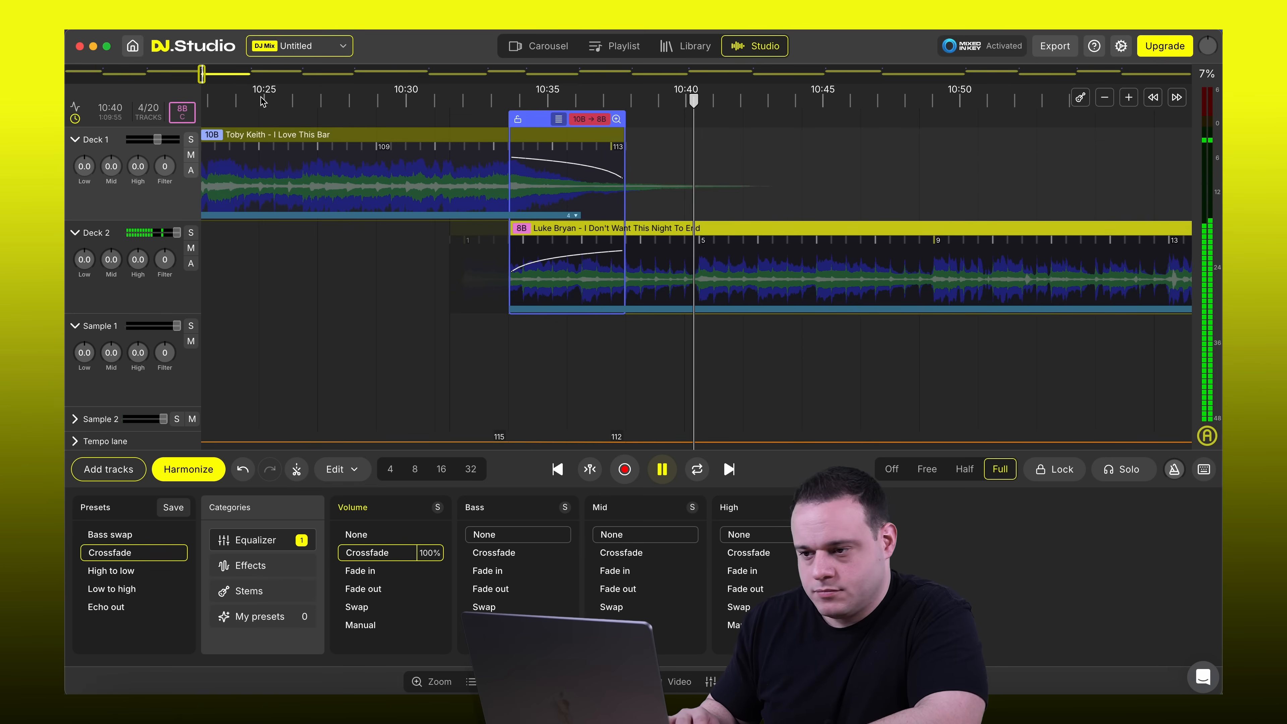
pyautogui.press('space')
# Move the transition into Two Pina Coladas earlier, starting at about 14:02, and play it
pyautogui.click(254, 75)
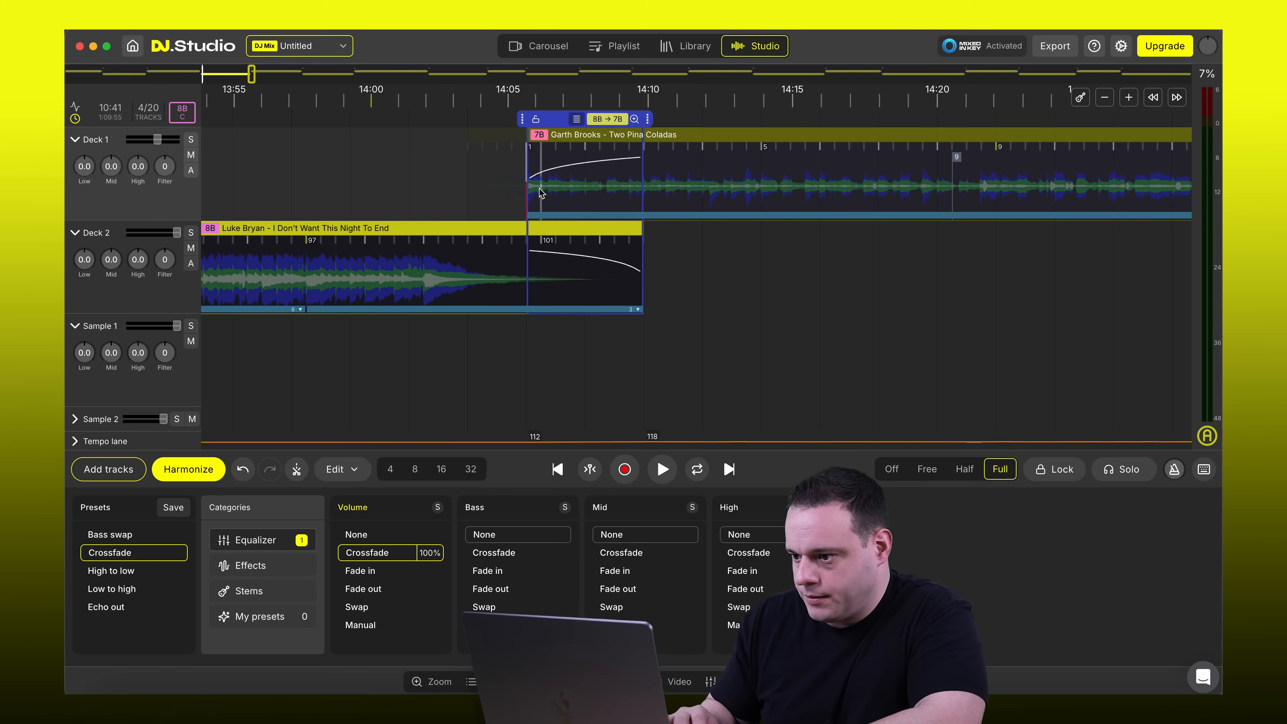
pyautogui.click(399, 107)
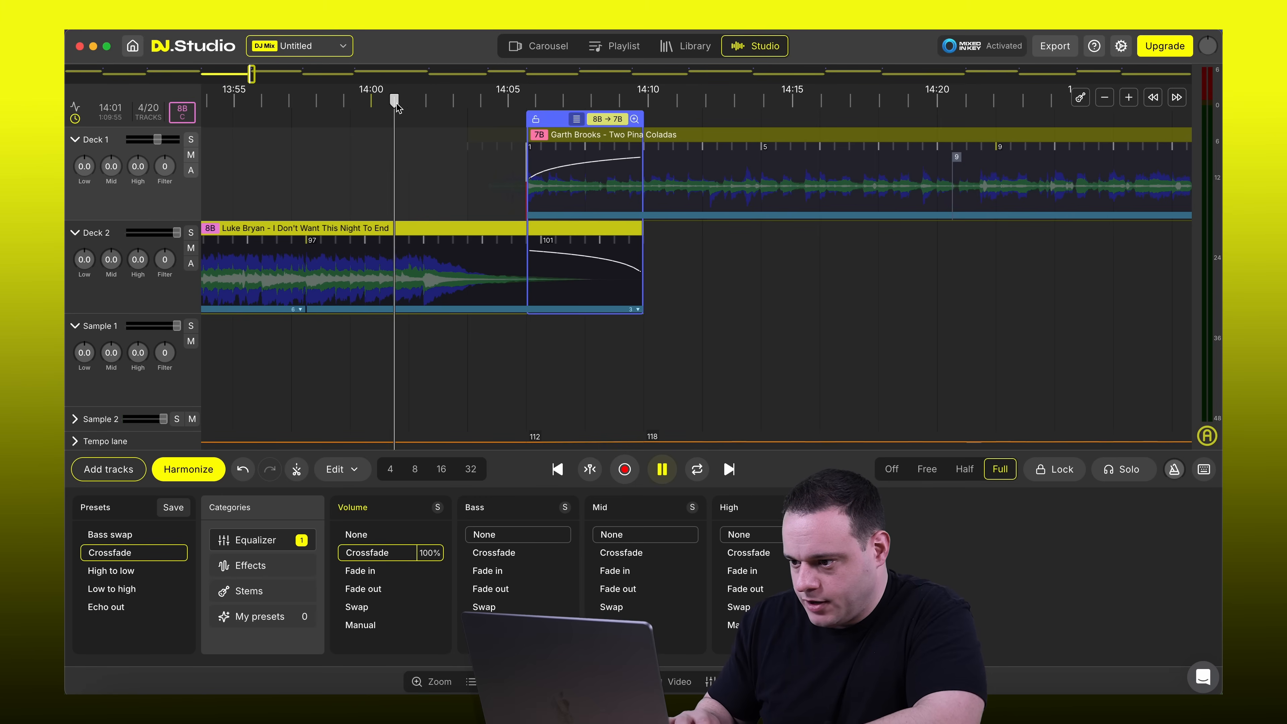
pyautogui.press('space')
pyautogui.moveTo(552, 119); pyautogui.dragTo(449, 120)
pyautogui.click(380, 102)
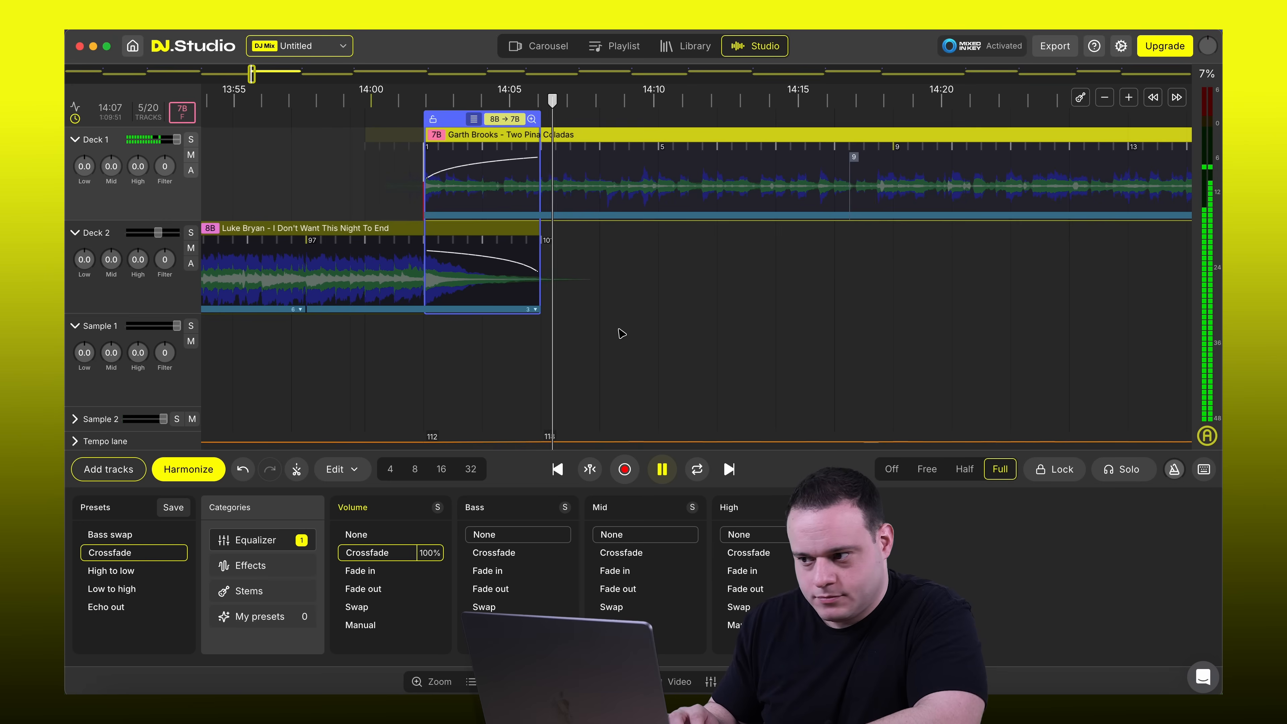
pyautogui.click(311, 132)
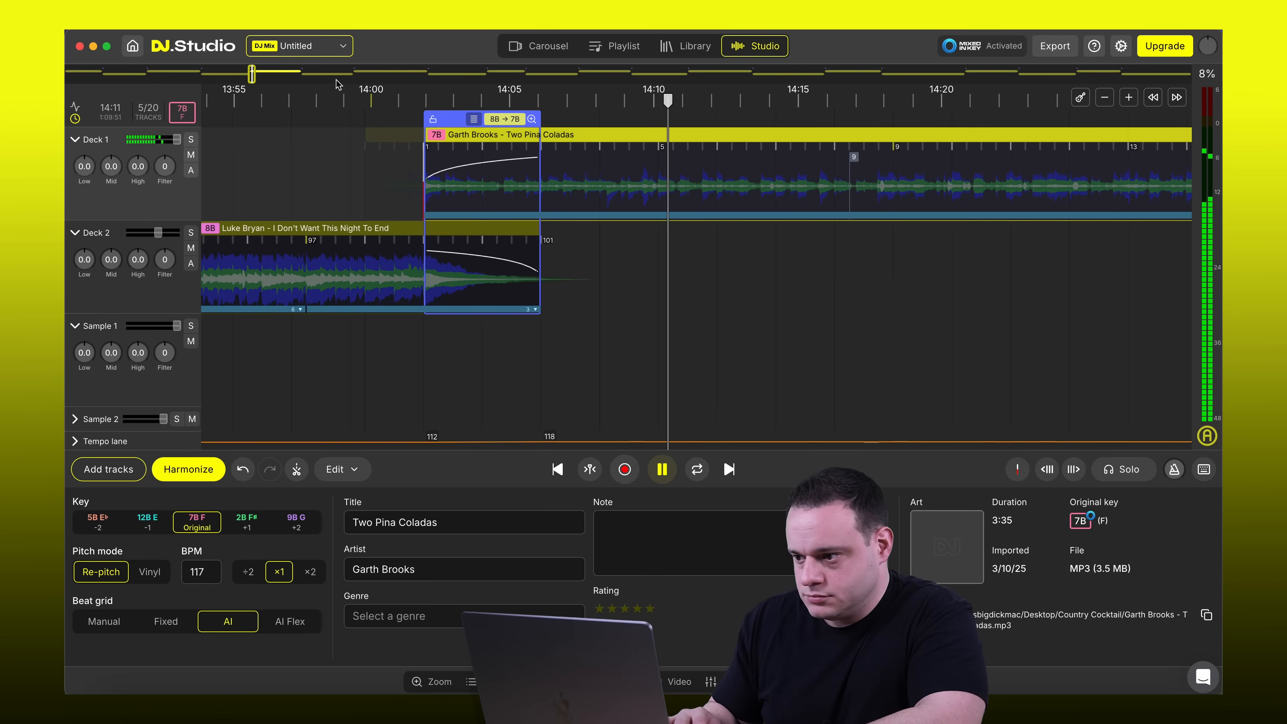
pyautogui.press('space')
# Move the transition from Two Pina Coladas into I Like It, I Love It earlier, starting at about 17:25, and play it
pyautogui.click(303, 76)
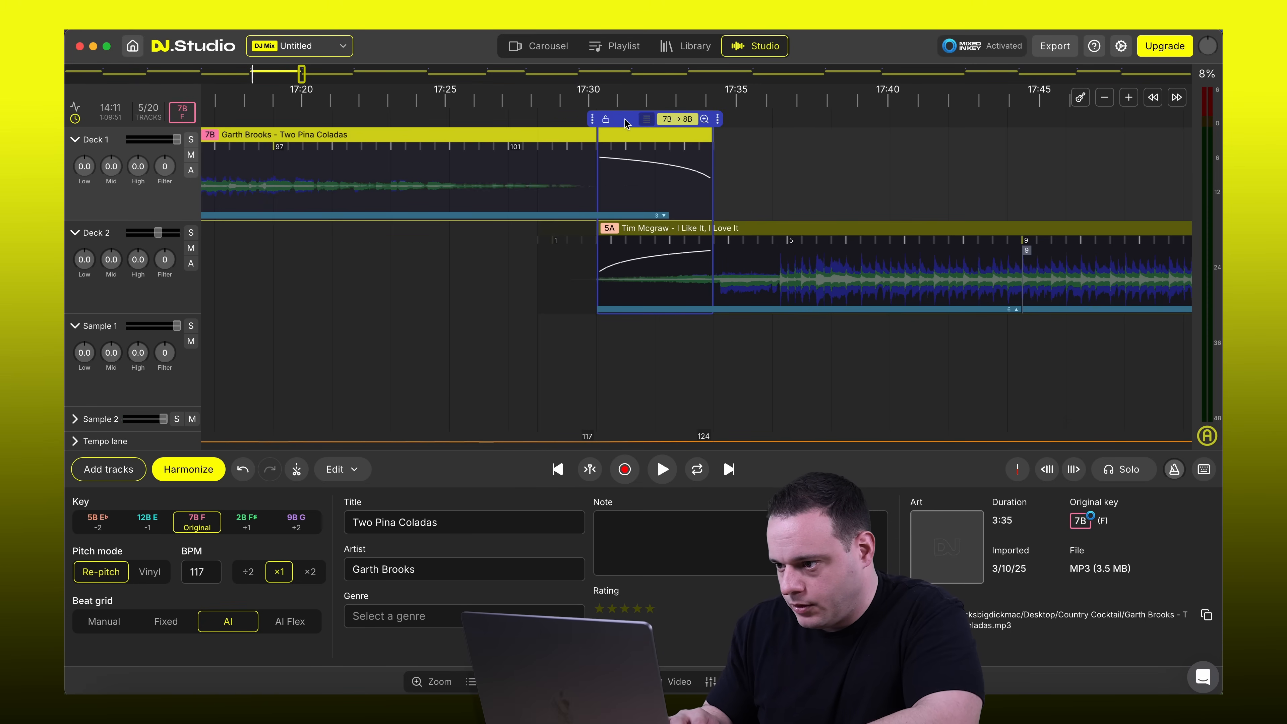
pyautogui.moveTo(624, 120); pyautogui.dragTo(462, 120)
pyautogui.click(259, 102)
pyautogui.press('space')
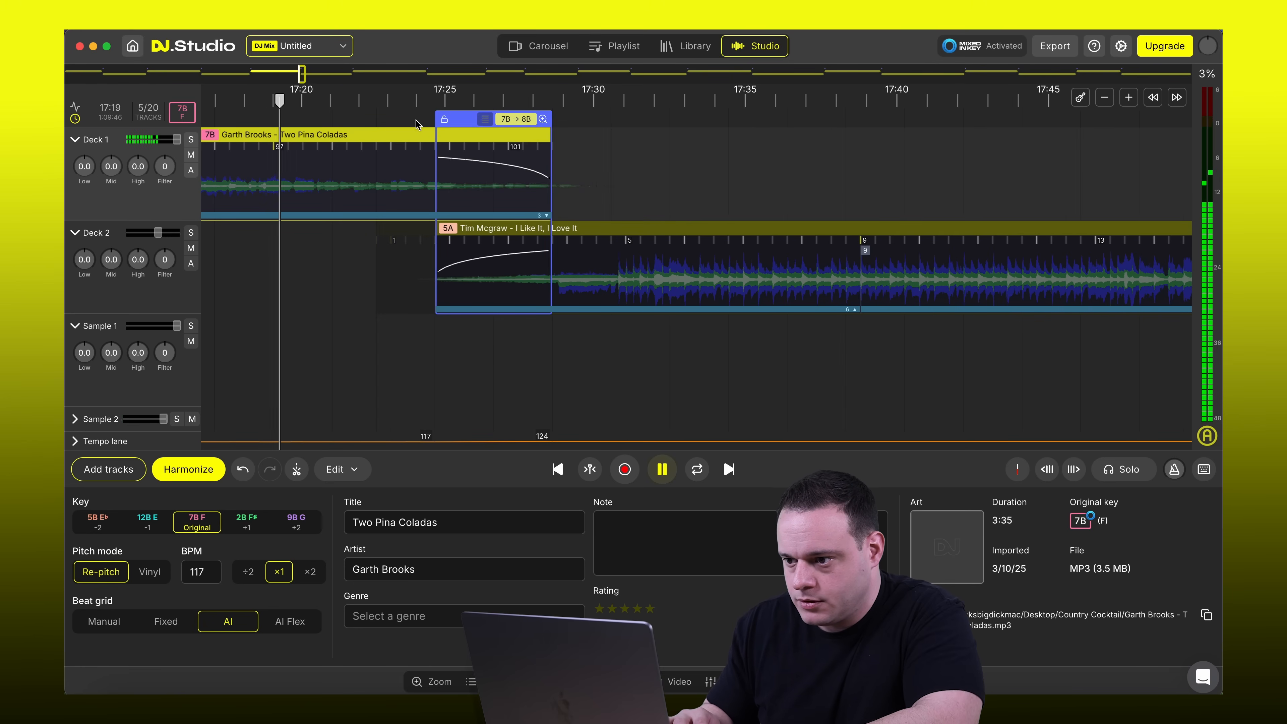
pyautogui.click(476, 158)
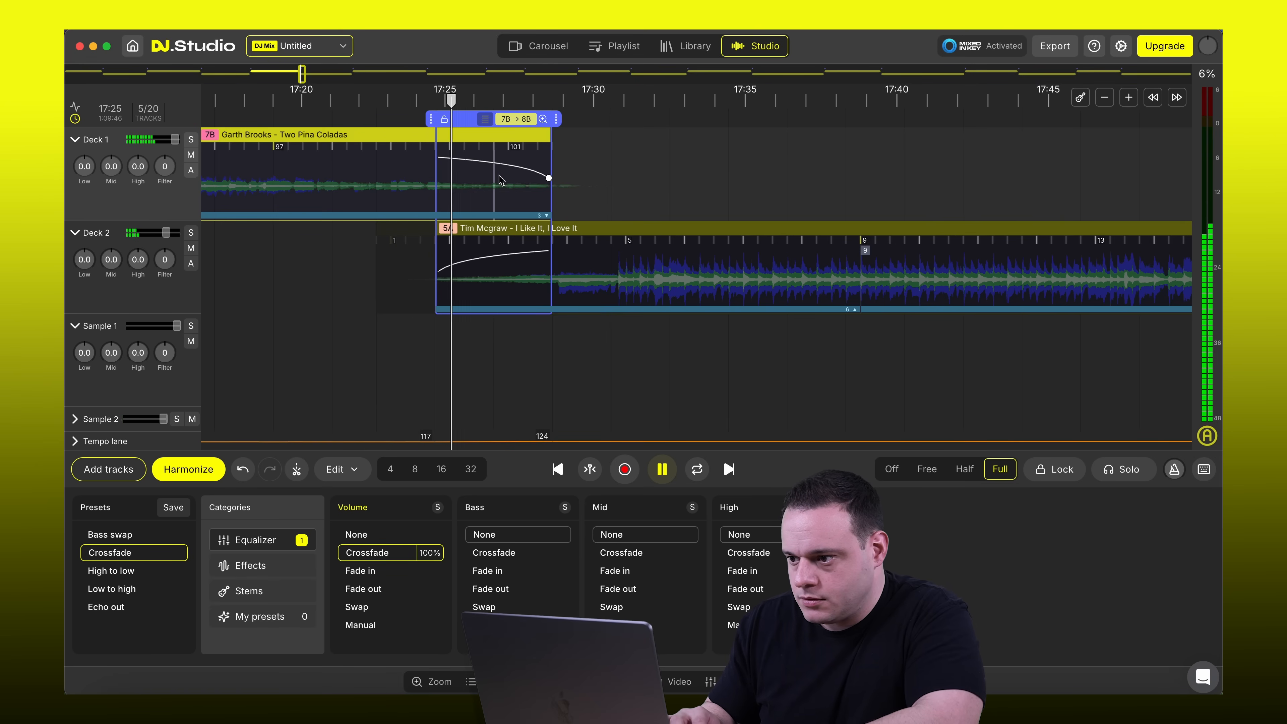
# Shift I Like It, I Love It about 4 seconds earlier beneath its incoming transition, and play the adjusted blend
pyautogui.moveTo(608, 228); pyautogui.dragTo(502, 233)
pyautogui.press('space')
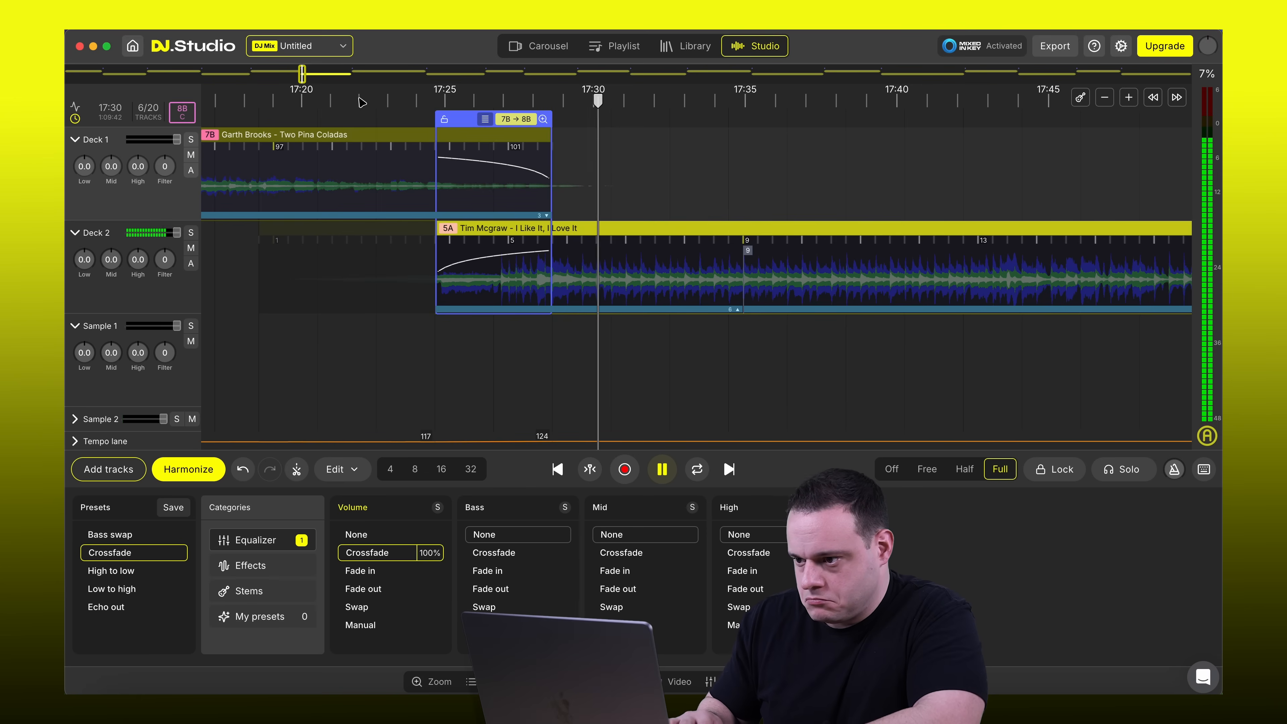
pyautogui.click(377, 95)
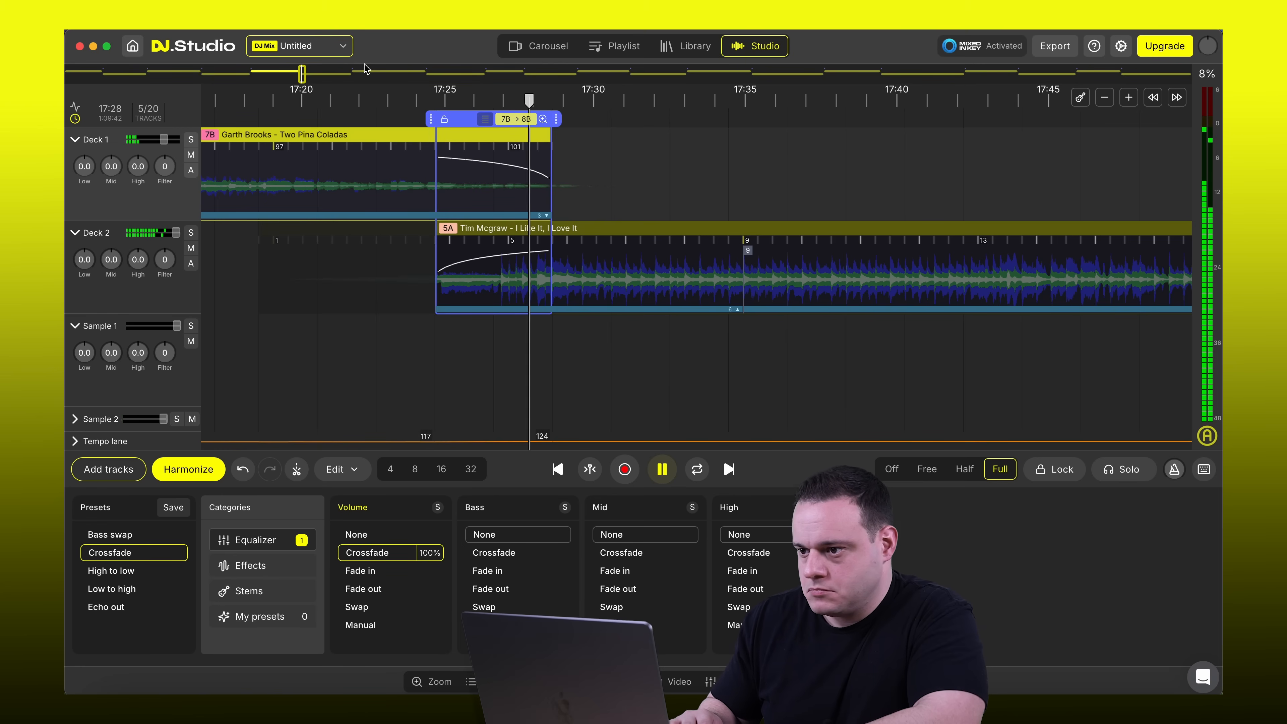
pyautogui.press('space')
# Move the transition into All I Wanna Do earlier, starting at about 20:32, and place the playhead at about 20:43
pyautogui.click(353, 70)
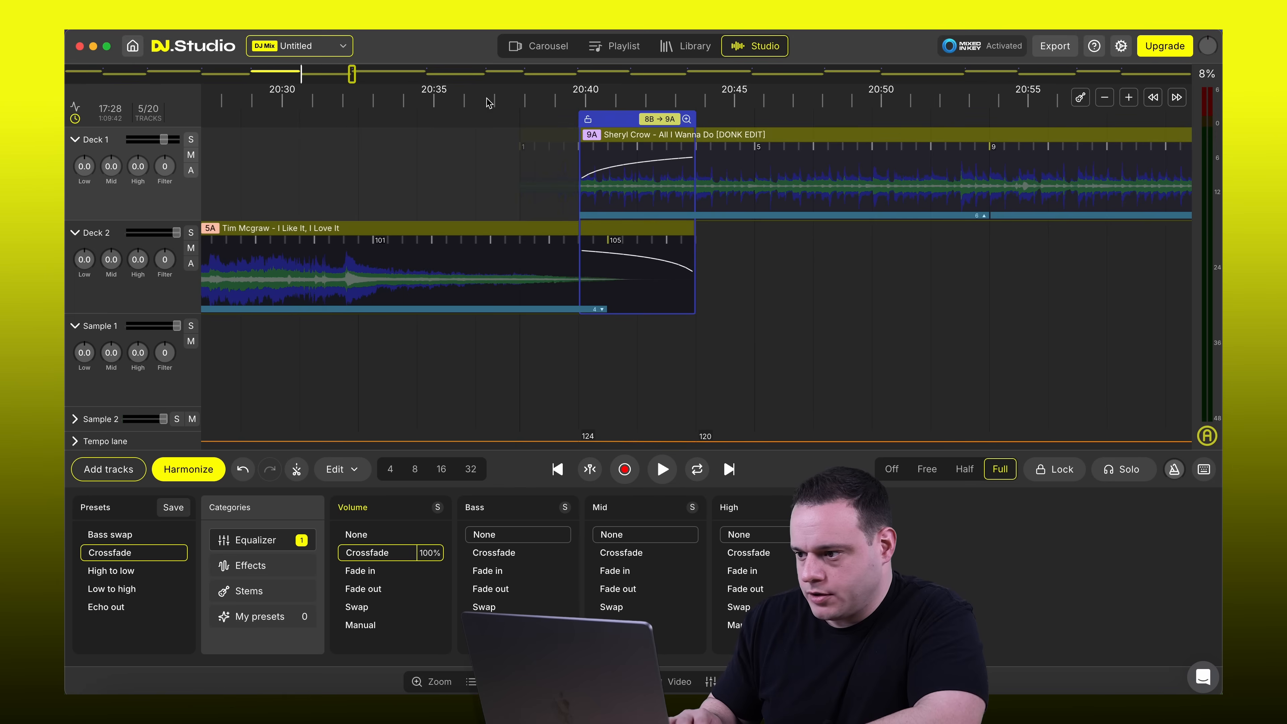
pyautogui.click(332, 123)
pyautogui.moveTo(611, 134); pyautogui.dragTo(376, 135)
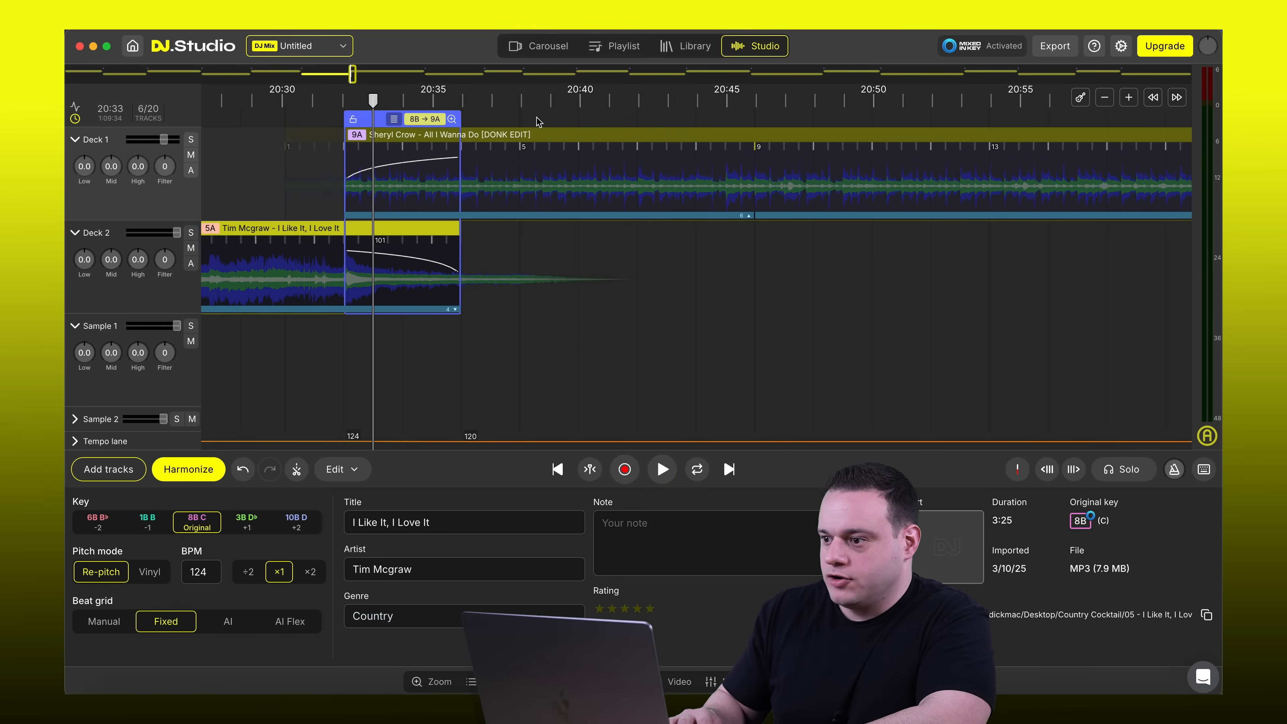
pyautogui.click(682, 99)
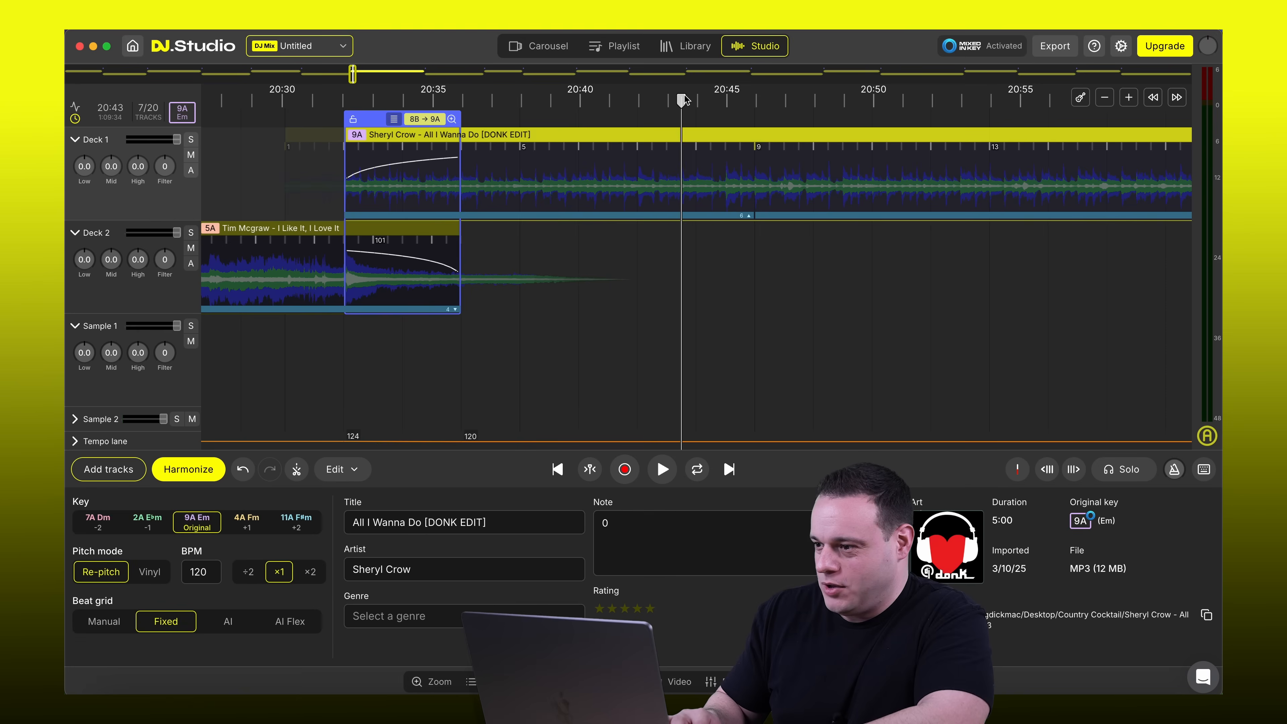
# Shift All I Wanna Do about 9 seconds earlier beneath its incoming transition, and play the adjusted blend
pyautogui.press('space')
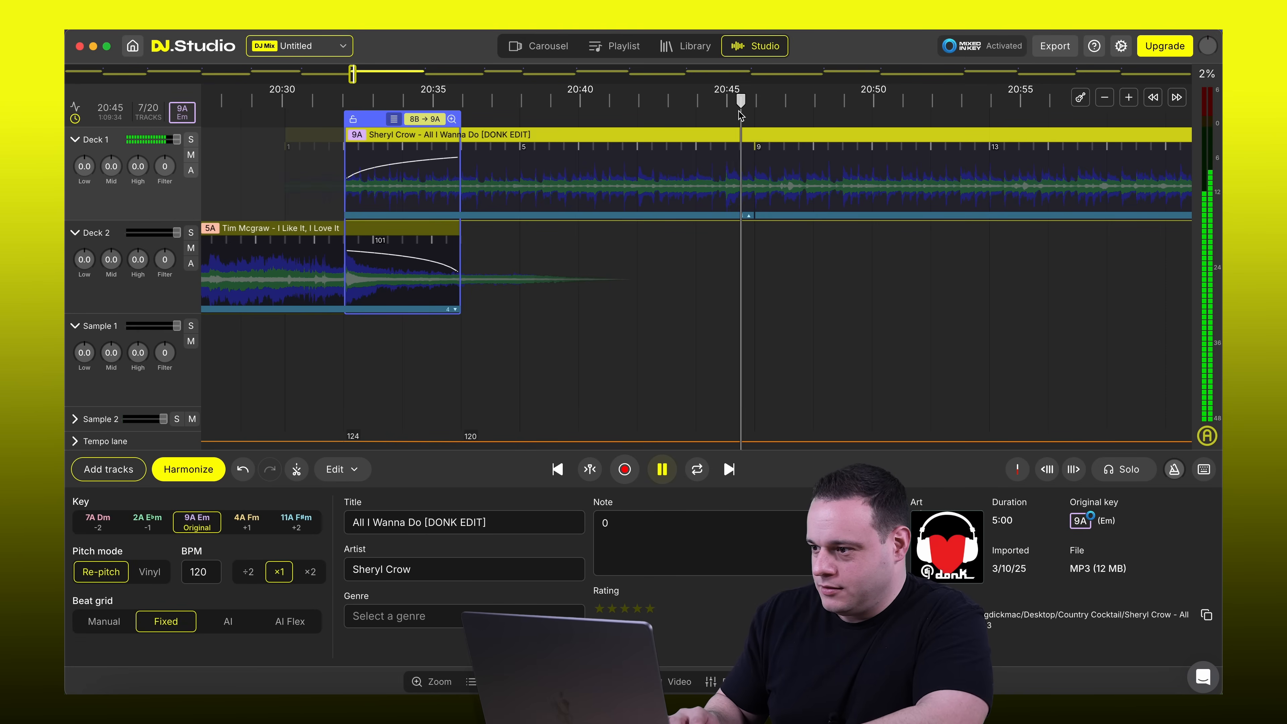
pyautogui.click(727, 99)
pyautogui.moveTo(540, 158); pyautogui.dragTo(311, 138)
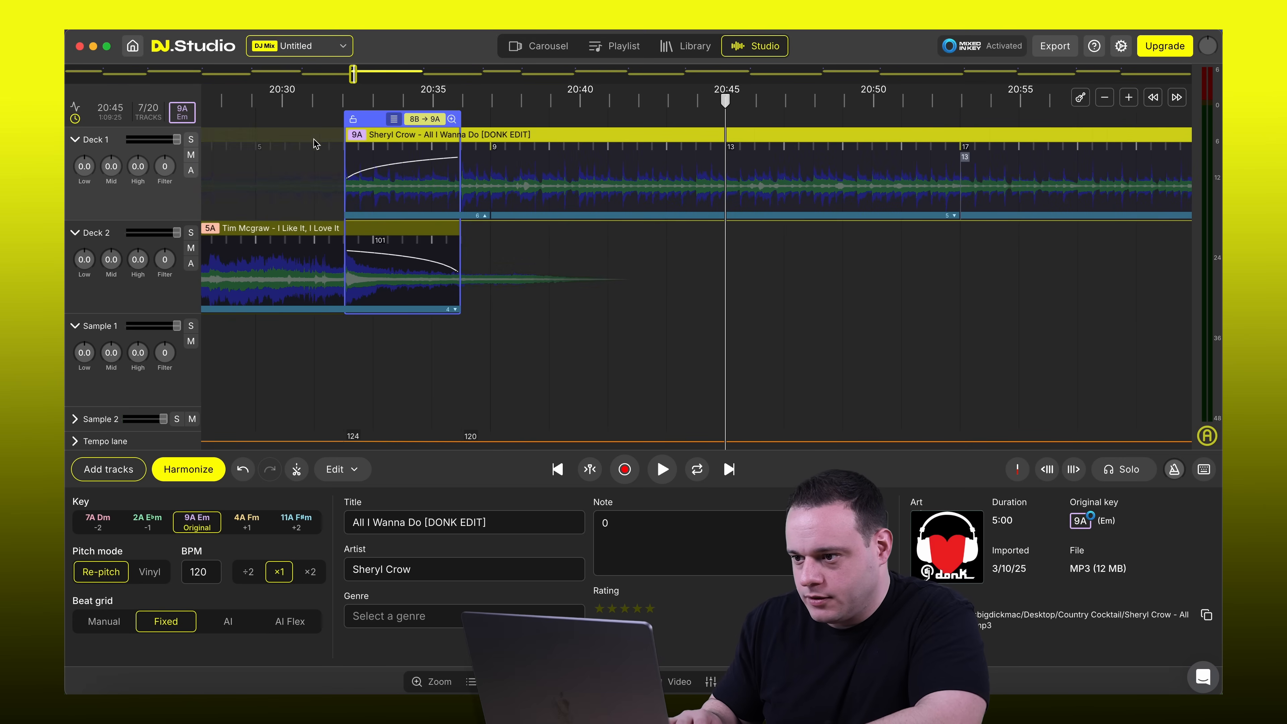
pyautogui.click(267, 101)
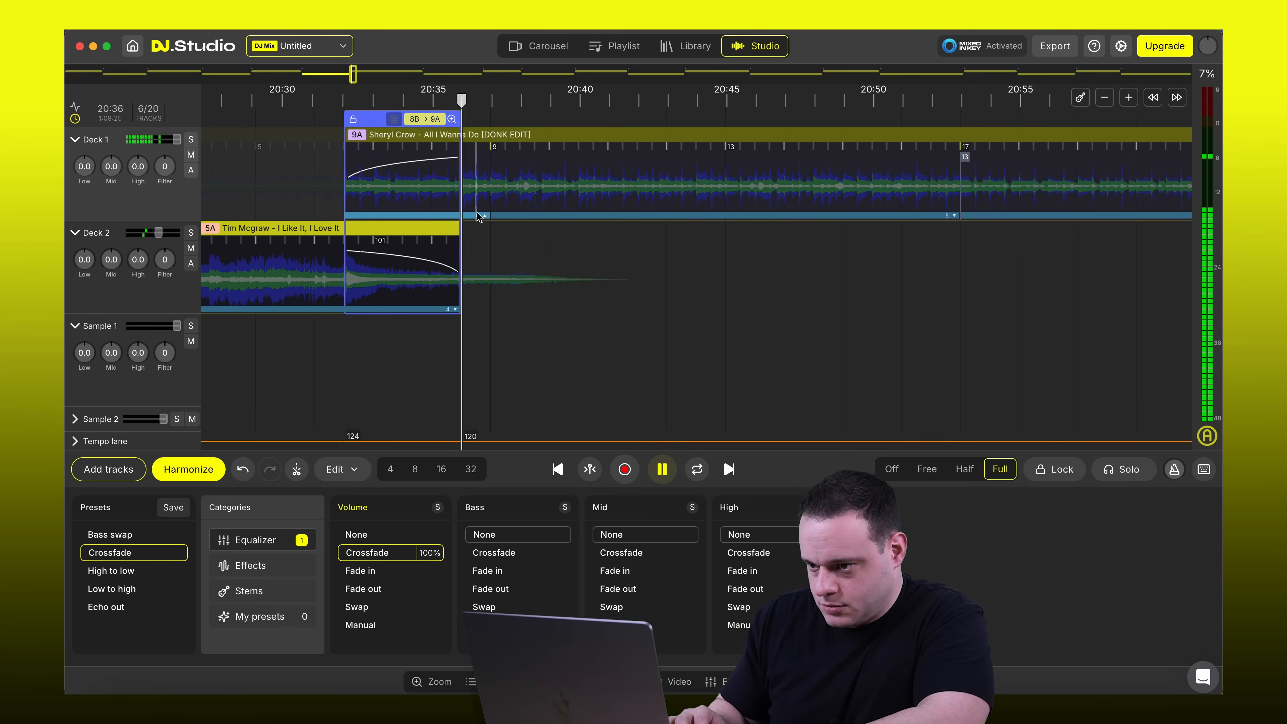
pyautogui.press('space')
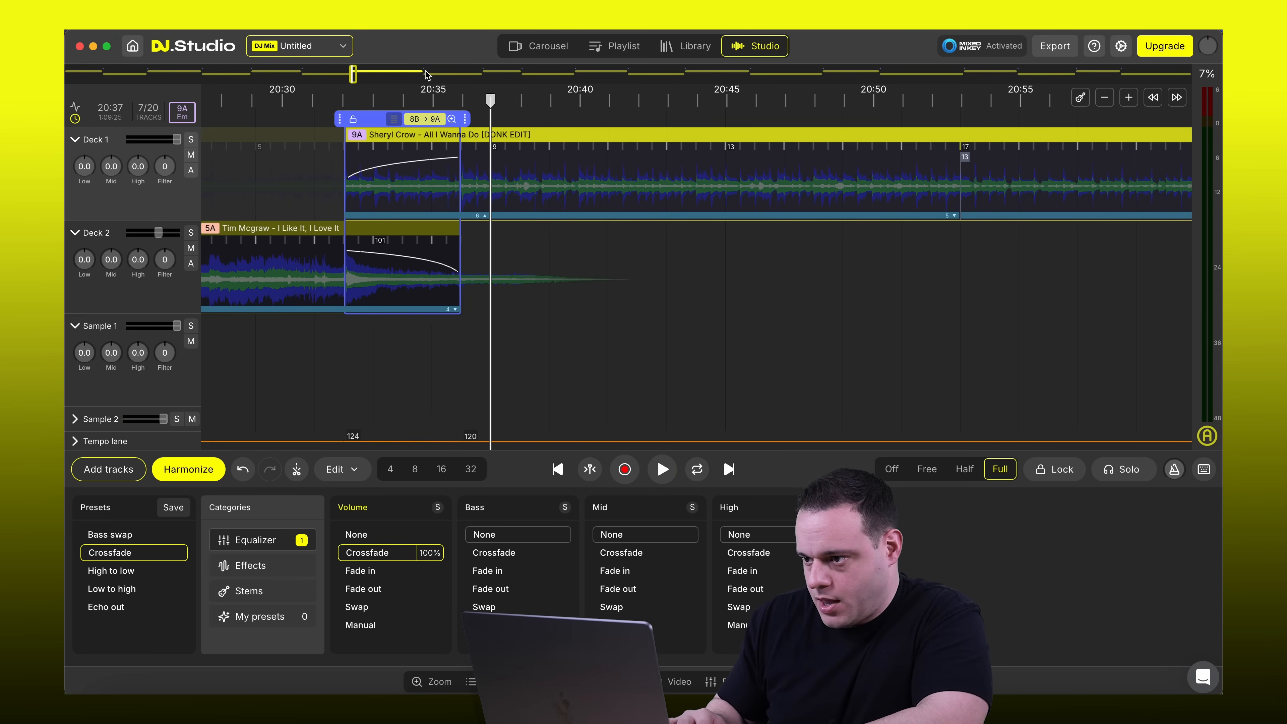
# Move the transition from All I Wanna Do into It's Five O'Clock Somewhere to start at about 25:11, and play the lead-in
pyautogui.click(426, 73)
pyautogui.moveTo(414, 161); pyautogui.dragTo(483, 163)
pyautogui.moveTo(288, 135); pyautogui.dragTo(449, 134)
pyautogui.hscroll(-4, 487, 146)
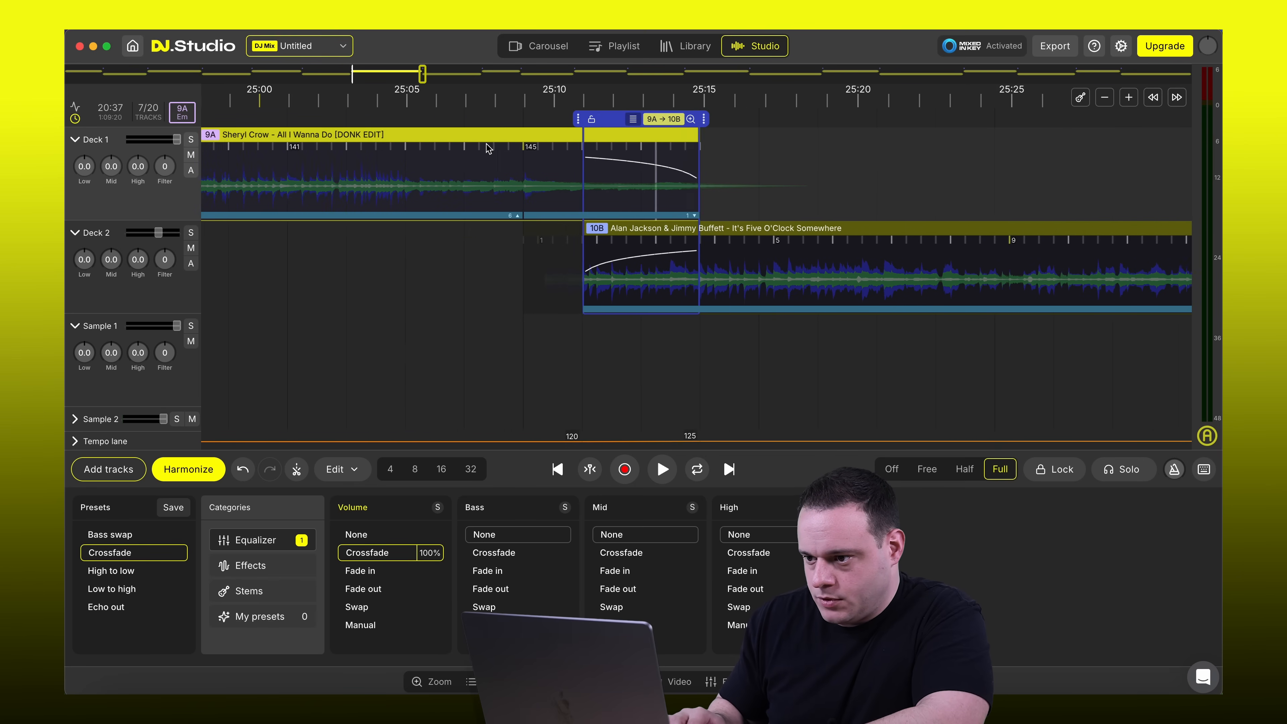
pyautogui.hscroll(-2, 486, 144)
pyautogui.click(430, 134)
pyautogui.press('space')
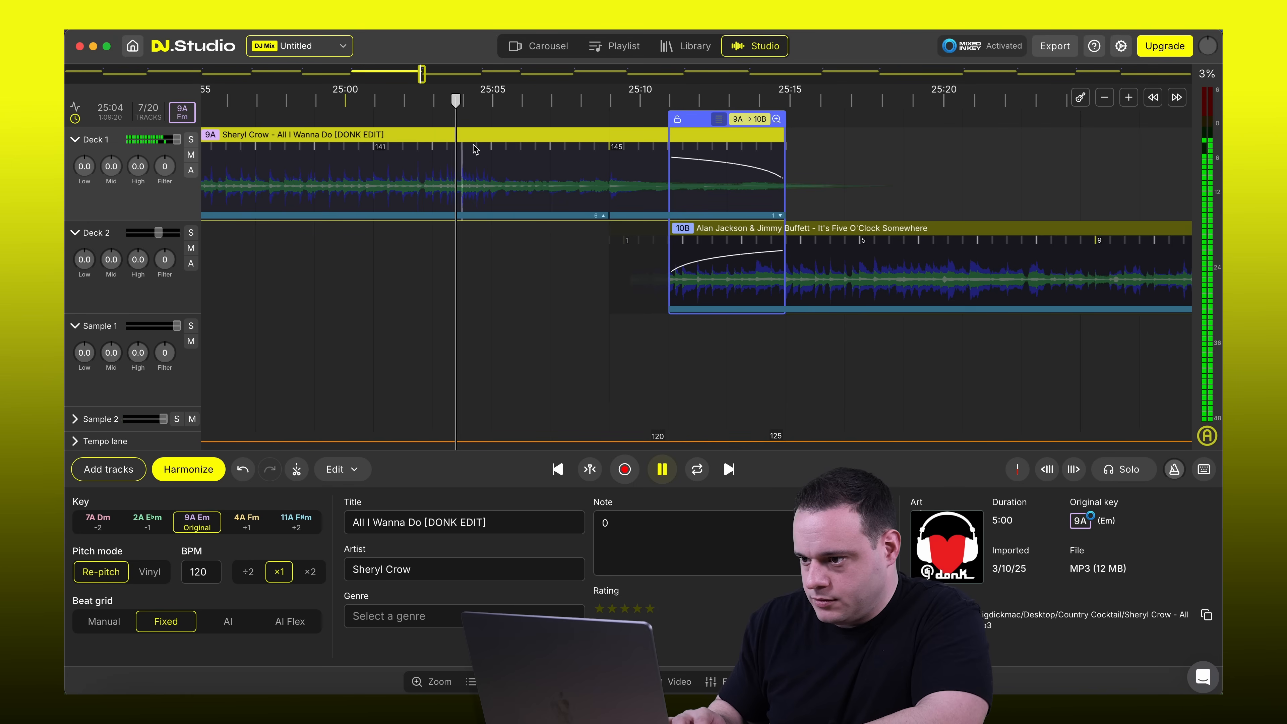
# Bring the transition into It's Five O'Clock Somewhere further forward, starting at about 24:45, and play the blend
pyautogui.press('-')
pyautogui.press('-')
pyautogui.press('space')
pyautogui.click(327, 105)
pyautogui.press('space')
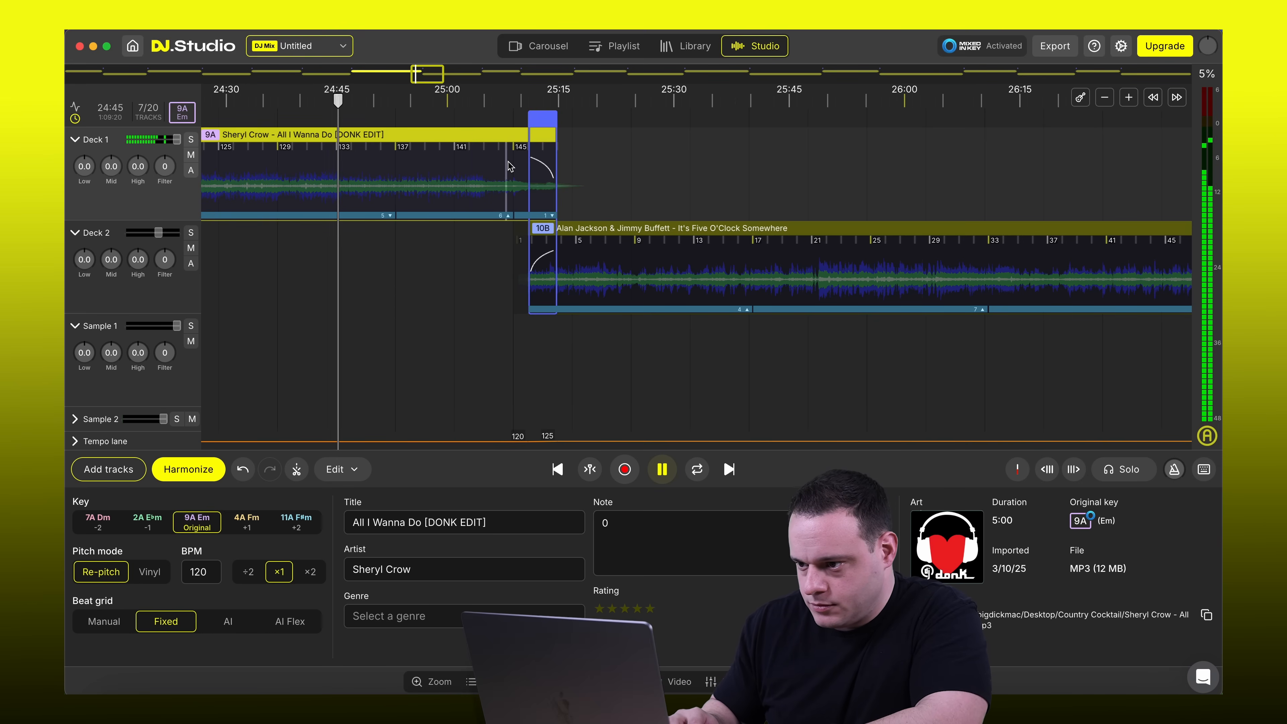
pyautogui.press('space')
pyautogui.moveTo(527, 120); pyautogui.dragTo(346, 119)
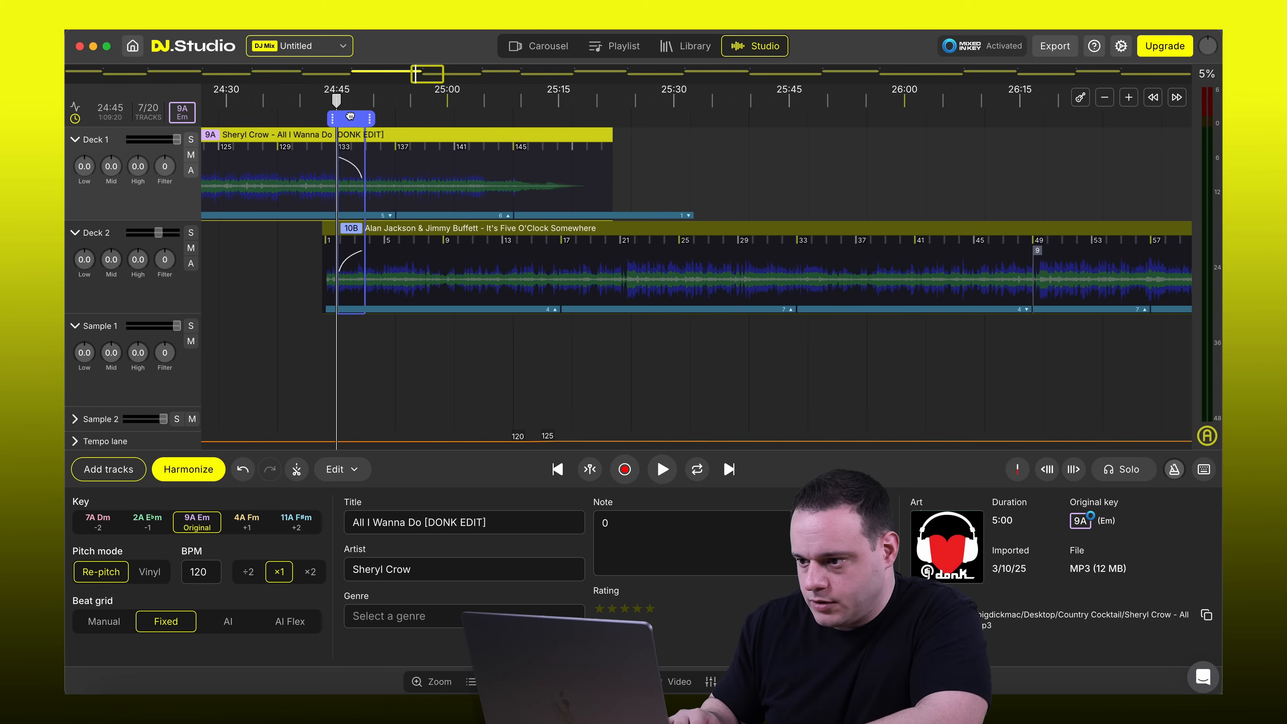
pyautogui.press('space')
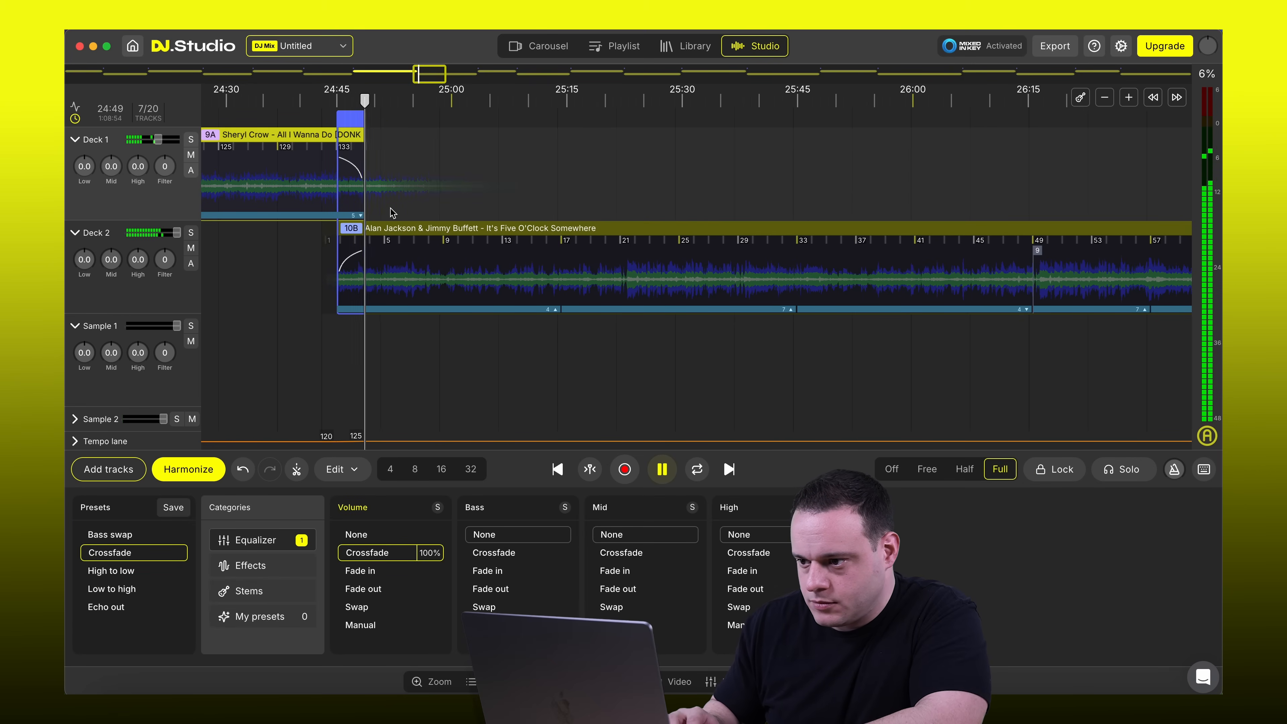
pyautogui.press('space')
pyautogui.click(306, 103)
pyautogui.press('space')
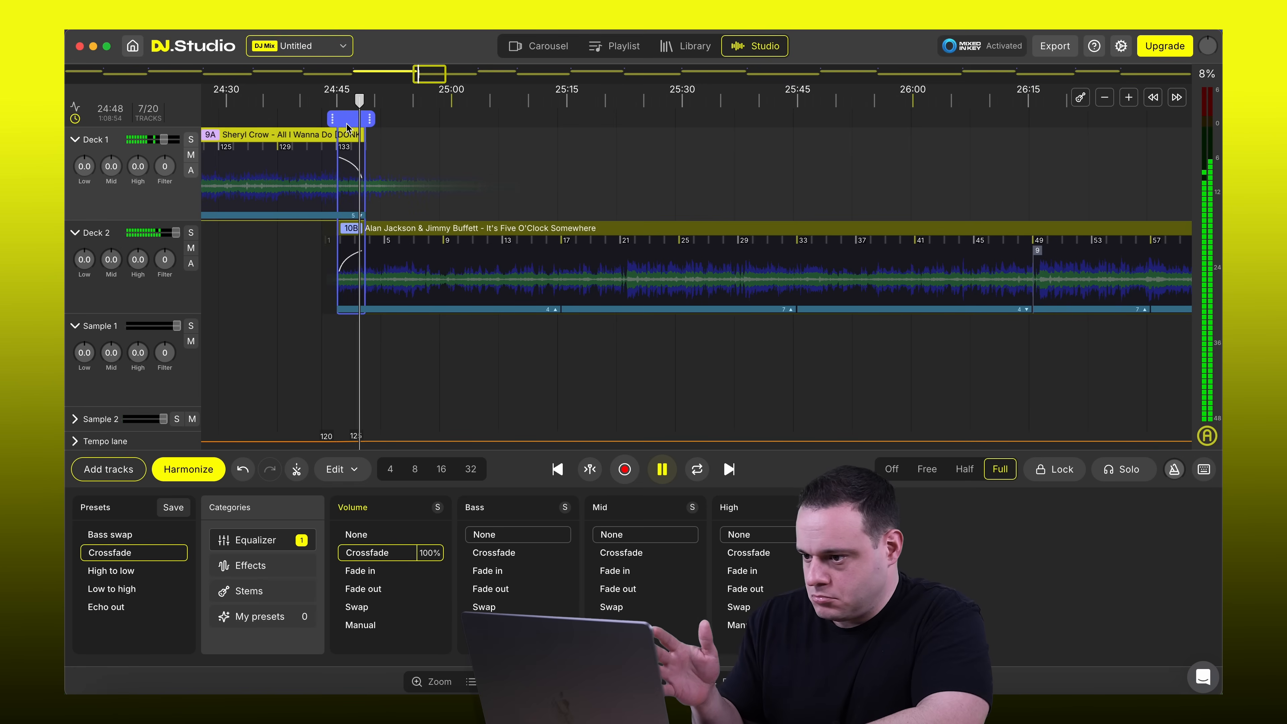
pyautogui.press('space')
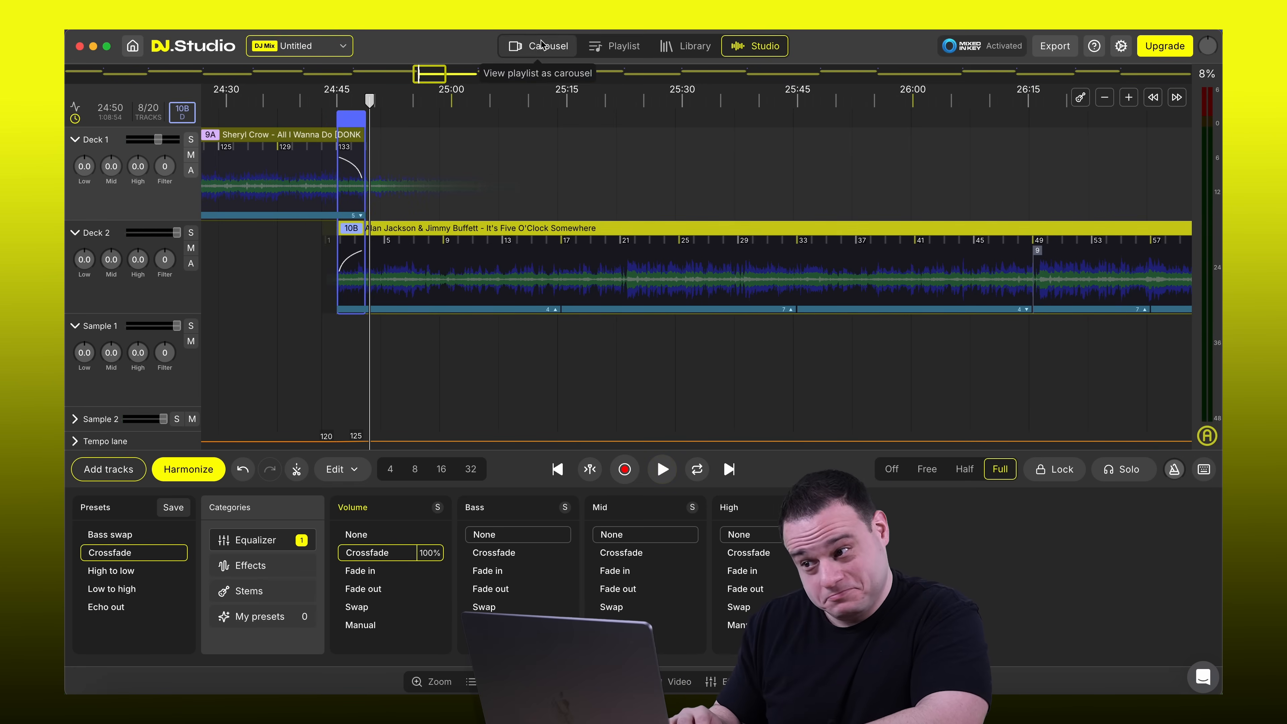
# Play the ending of It's Five O'Clock Somewhere and move its outgoing transition earlier, starting at about 28:24
pyautogui.click(477, 75)
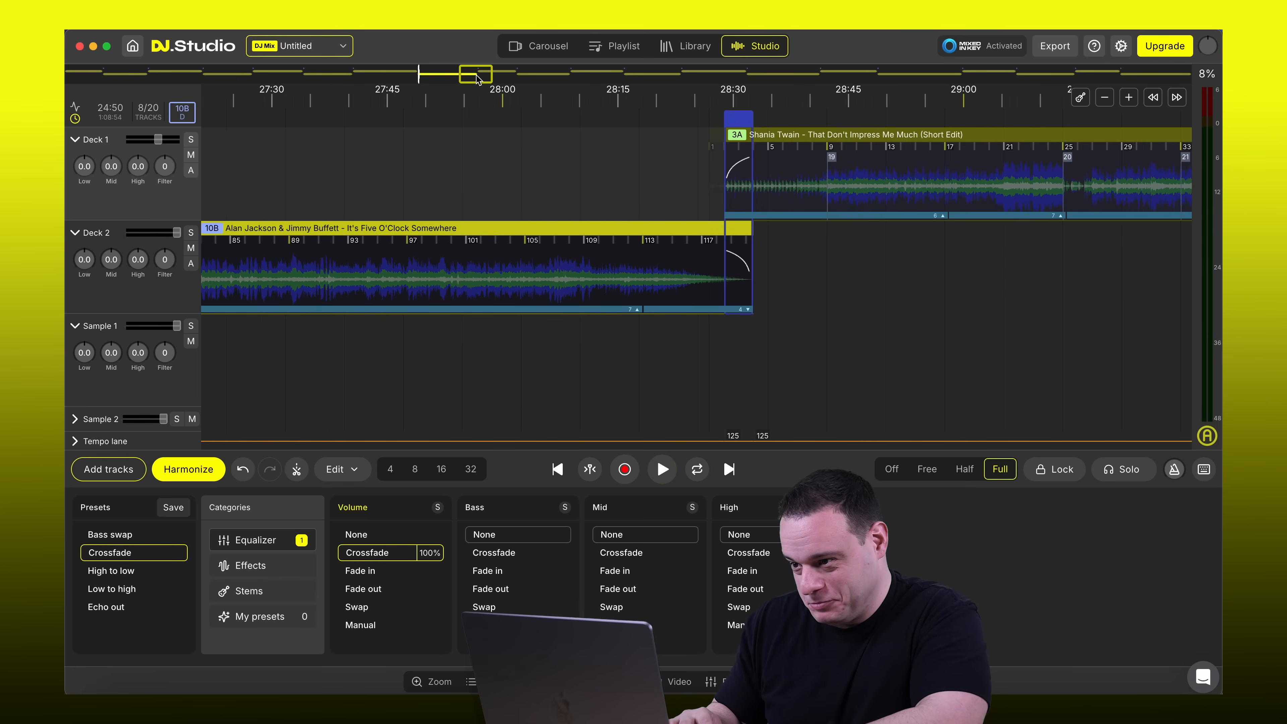
pyautogui.click(644, 122)
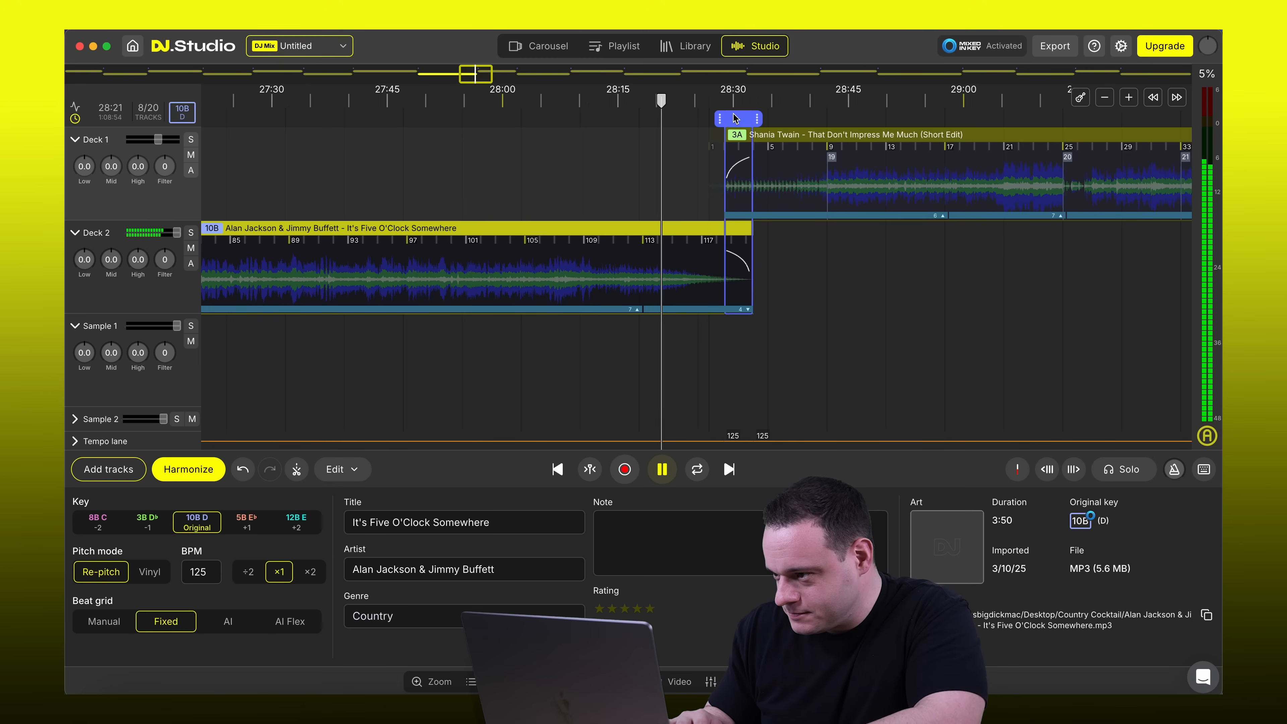
pyautogui.moveTo(740, 123); pyautogui.dragTo(700, 122)
# Shift That Don't Impress Me Much about 10 seconds earlier beneath its incoming transition, and play the adjusted blend
pyautogui.moveTo(826, 138); pyautogui.dragTo(723, 138)
pyautogui.press('space')
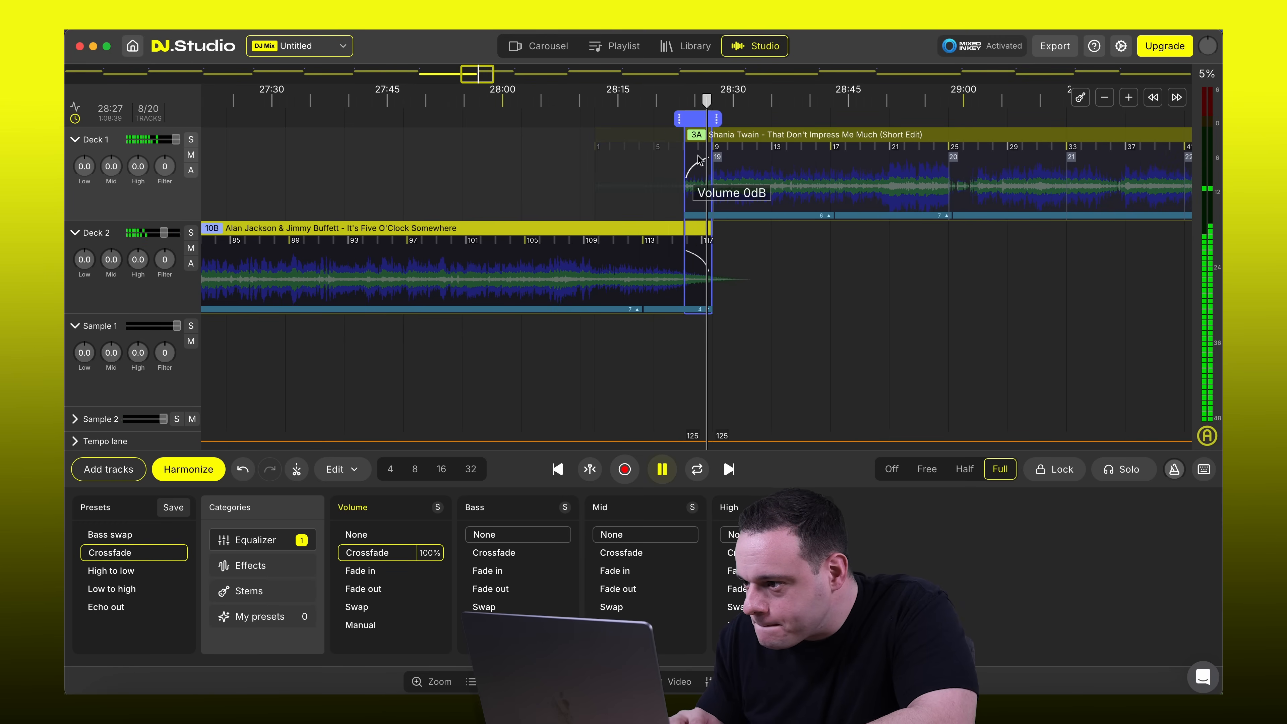
pyautogui.press('space')
pyautogui.click(669, 102)
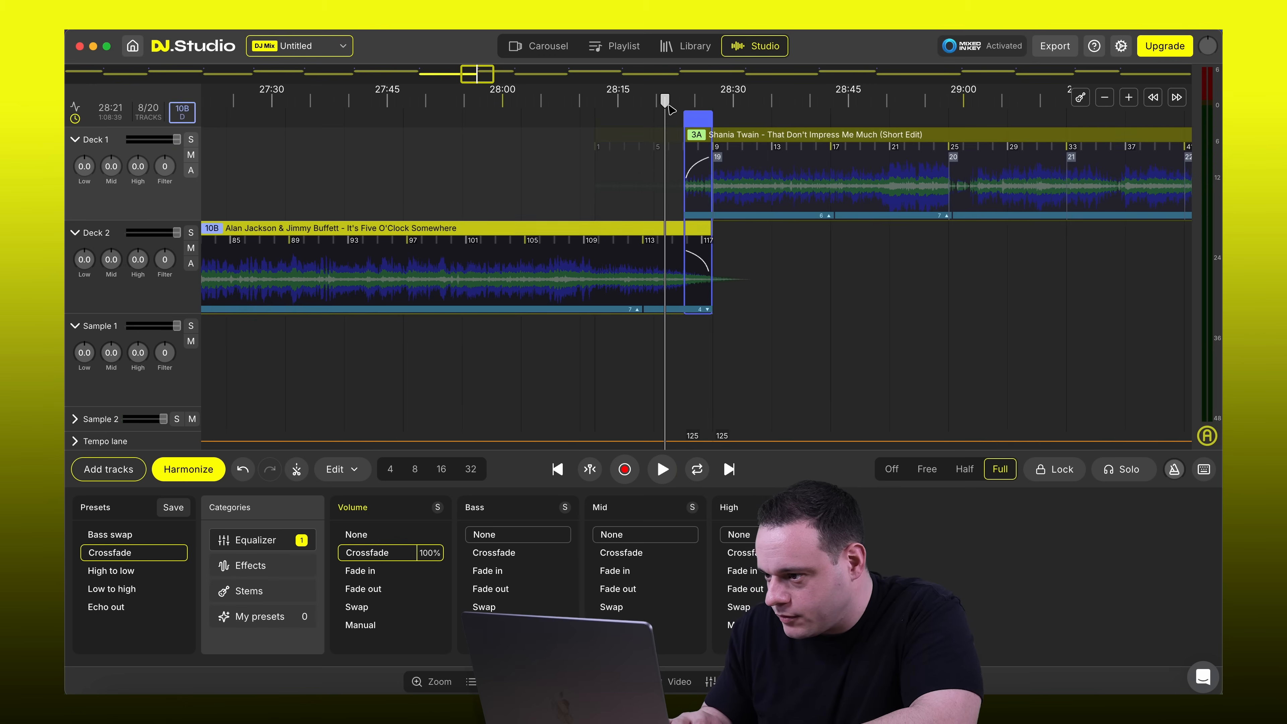
pyautogui.press('space')
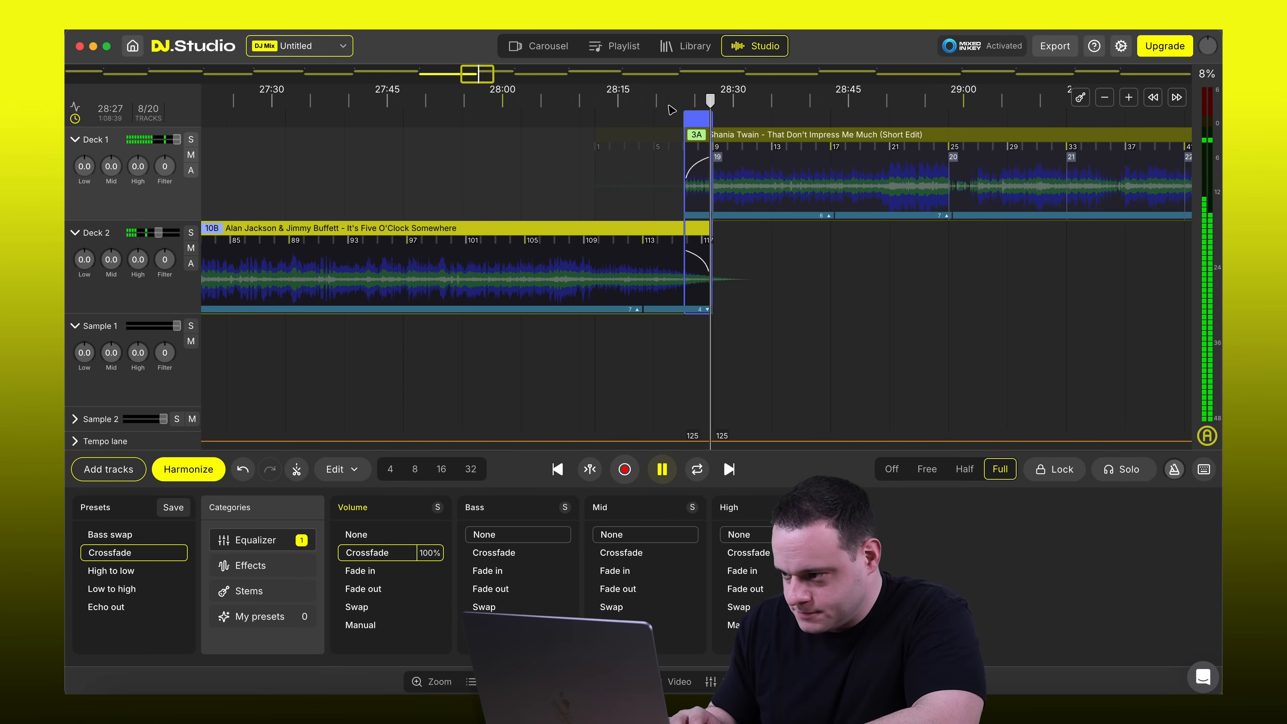
pyautogui.press('space')
# Move the transition from That Don't Impress Me Much into Oklahoma Smokeshow earlier, starting at about 30:30, and play it
pyautogui.click(516, 76)
pyautogui.click(659, 98)
pyautogui.press('space')
pyautogui.press('space')
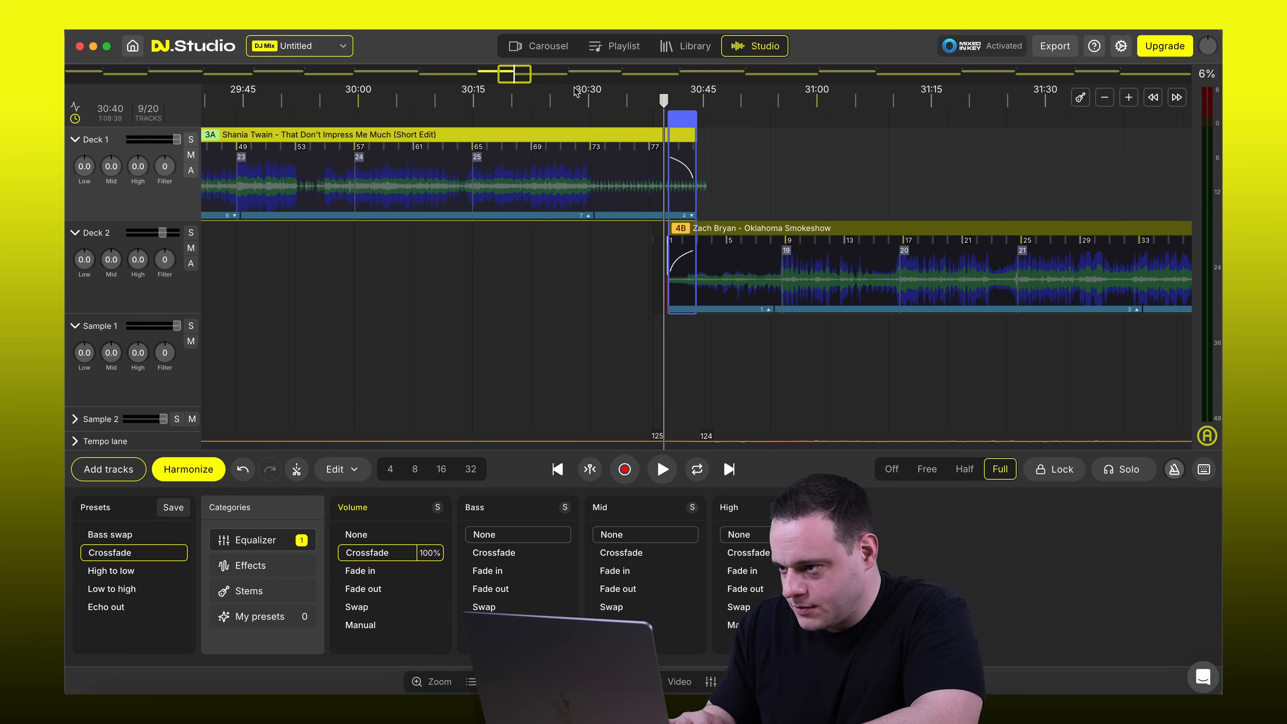
pyautogui.click(575, 94)
pyautogui.press('space')
pyautogui.moveTo(632, 139); pyautogui.dragTo(588, 135)
pyautogui.click(588, 136)
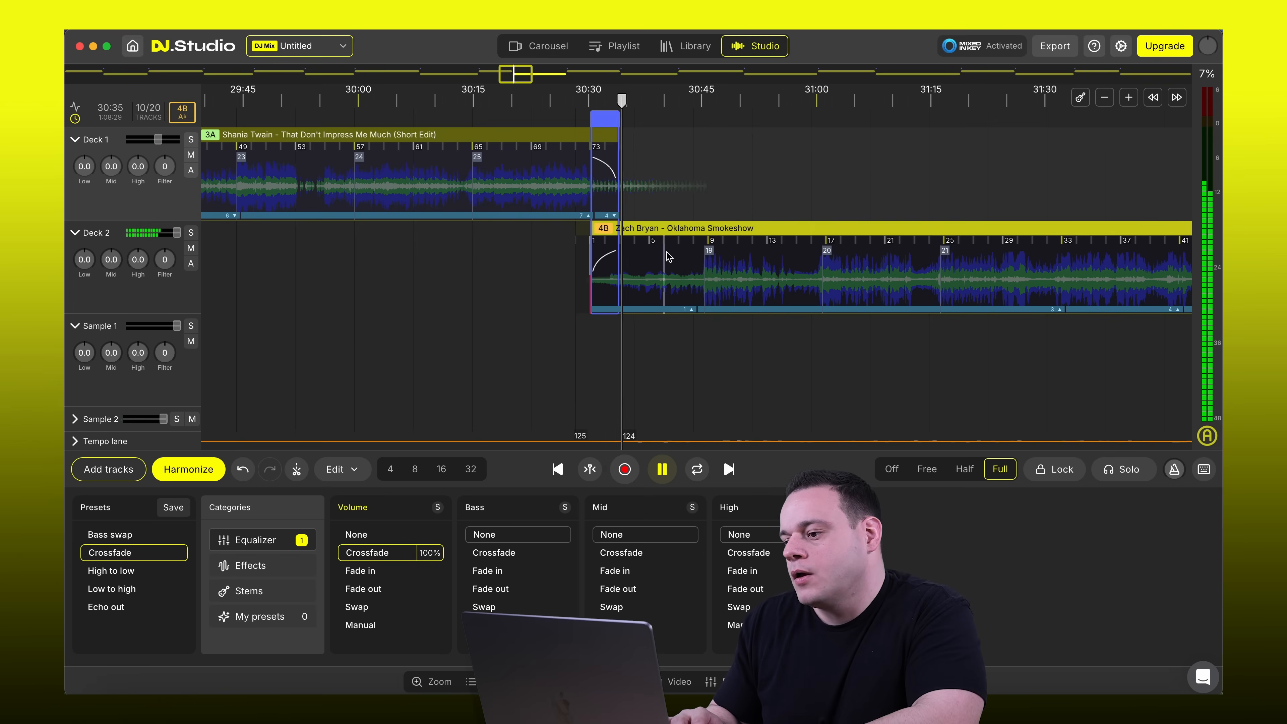
pyautogui.press('space')
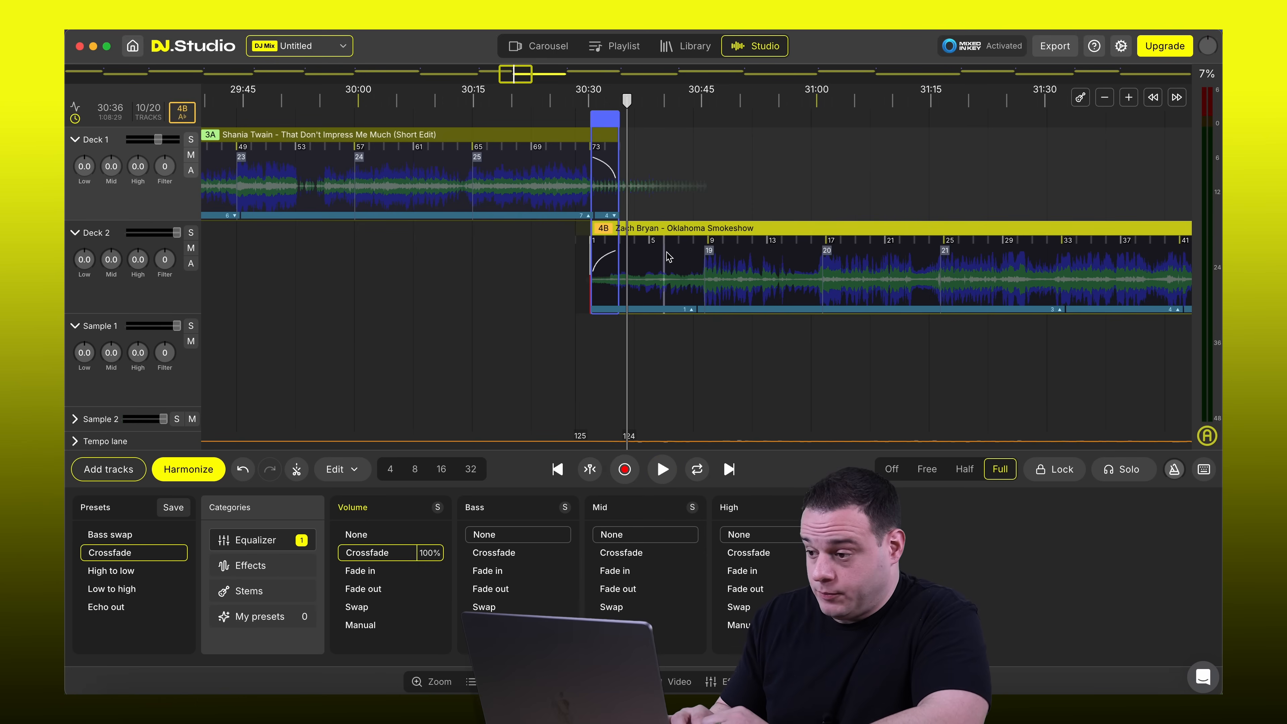
# Remove Oklahoma Smokeshow from the mix playlist
pyautogui.hscroll(3, 659, 218)
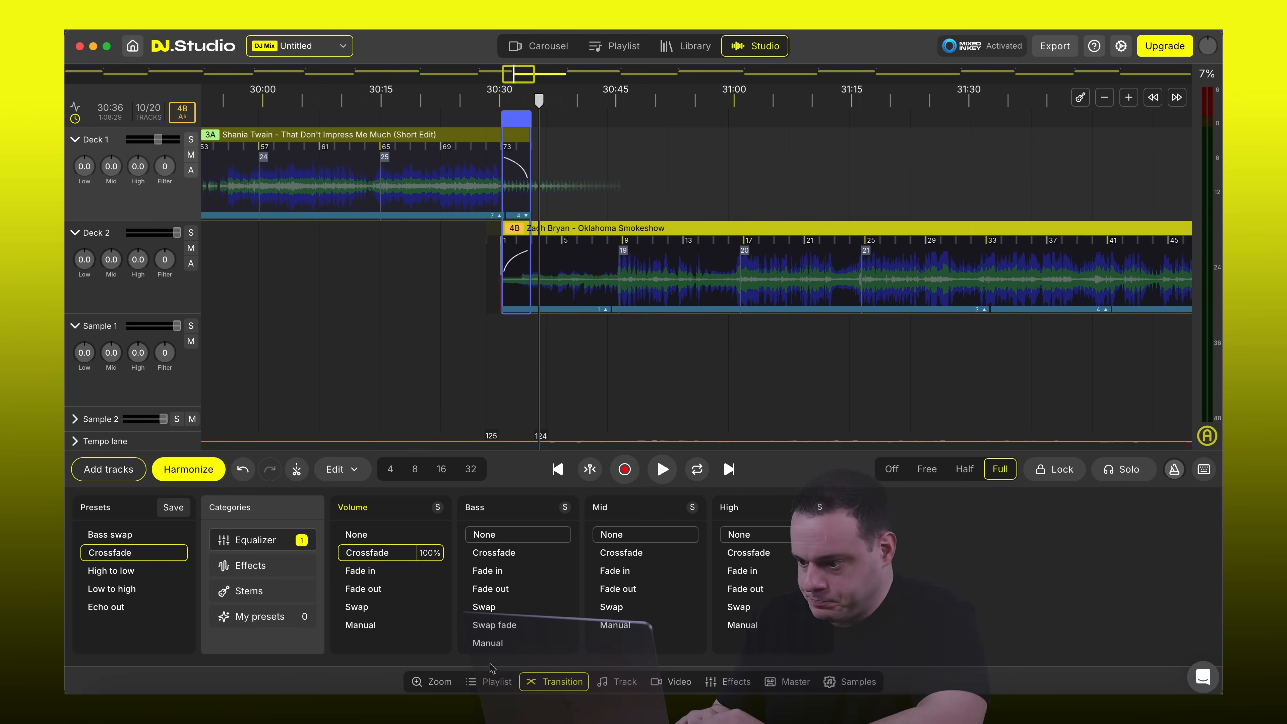
pyautogui.click(497, 682)
pyautogui.scroll(-3, 481, 563)
pyautogui.scroll(-4, 376, 615)
pyautogui.scroll(5, 379, 616)
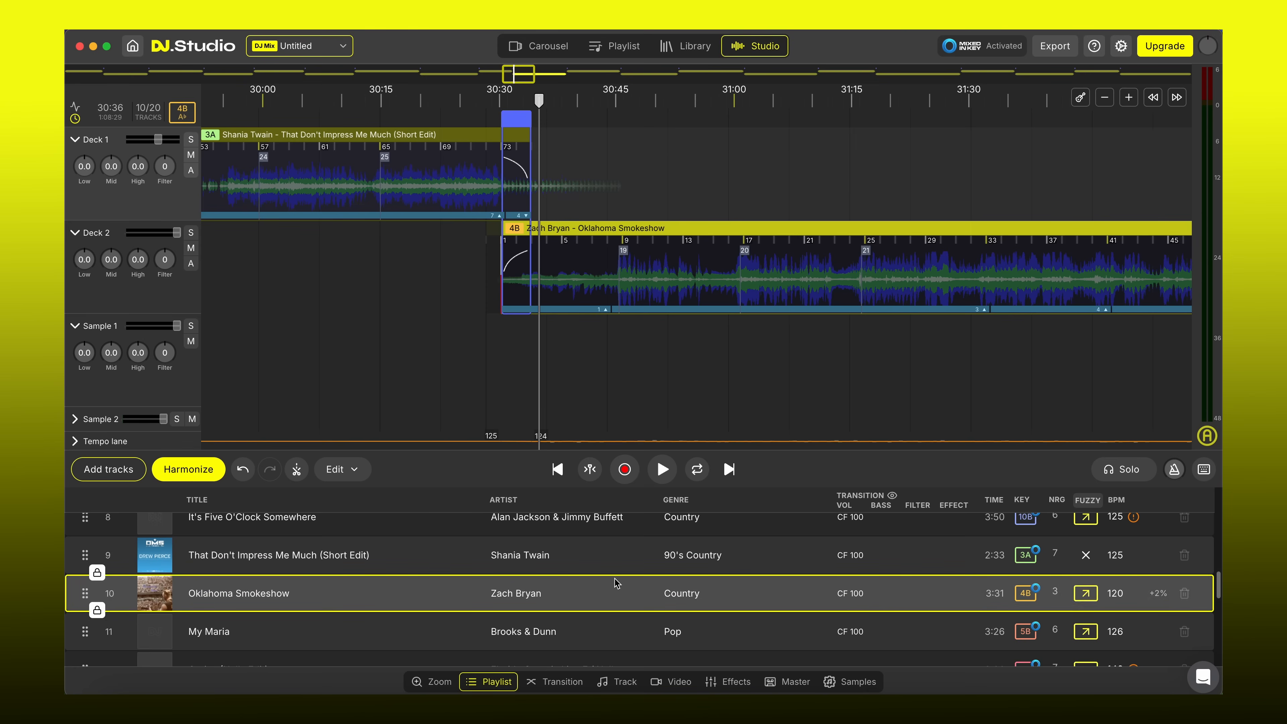
pyautogui.click(1184, 593)
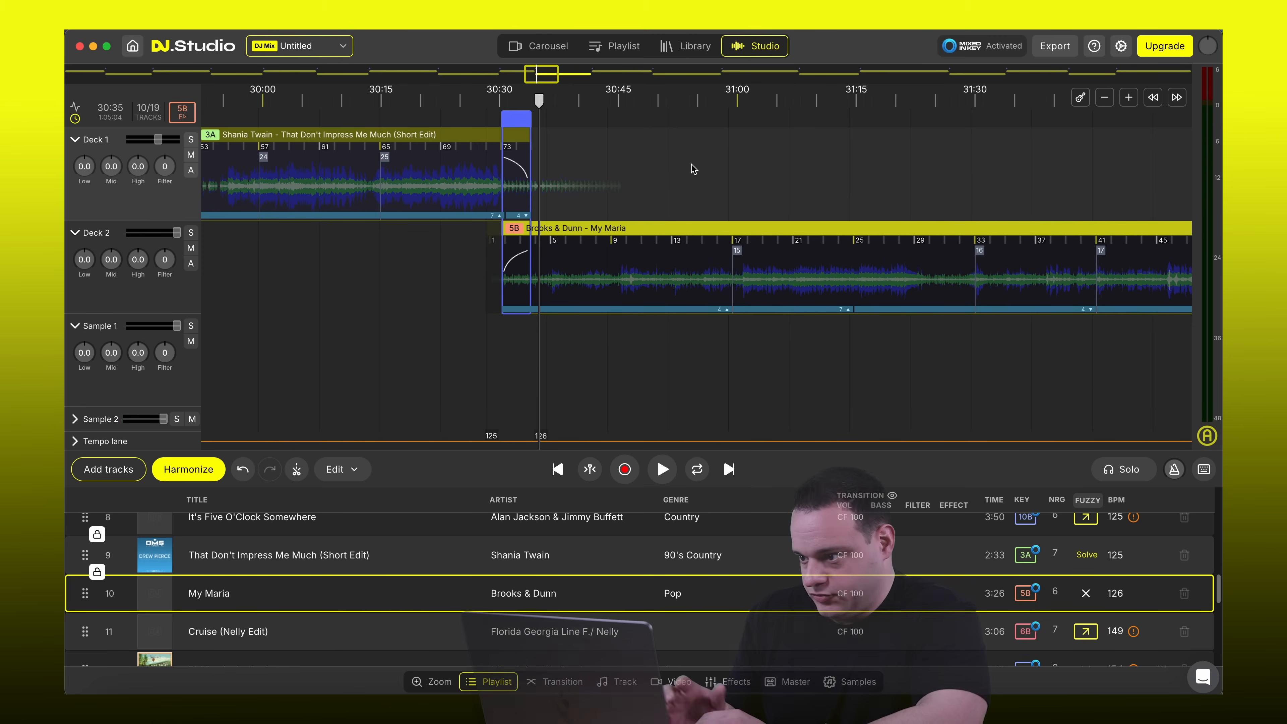
# Move the transition from That Don't Impress Me Much into My Maria earlier, starting at about 30:26, and play it
pyautogui.click(483, 99)
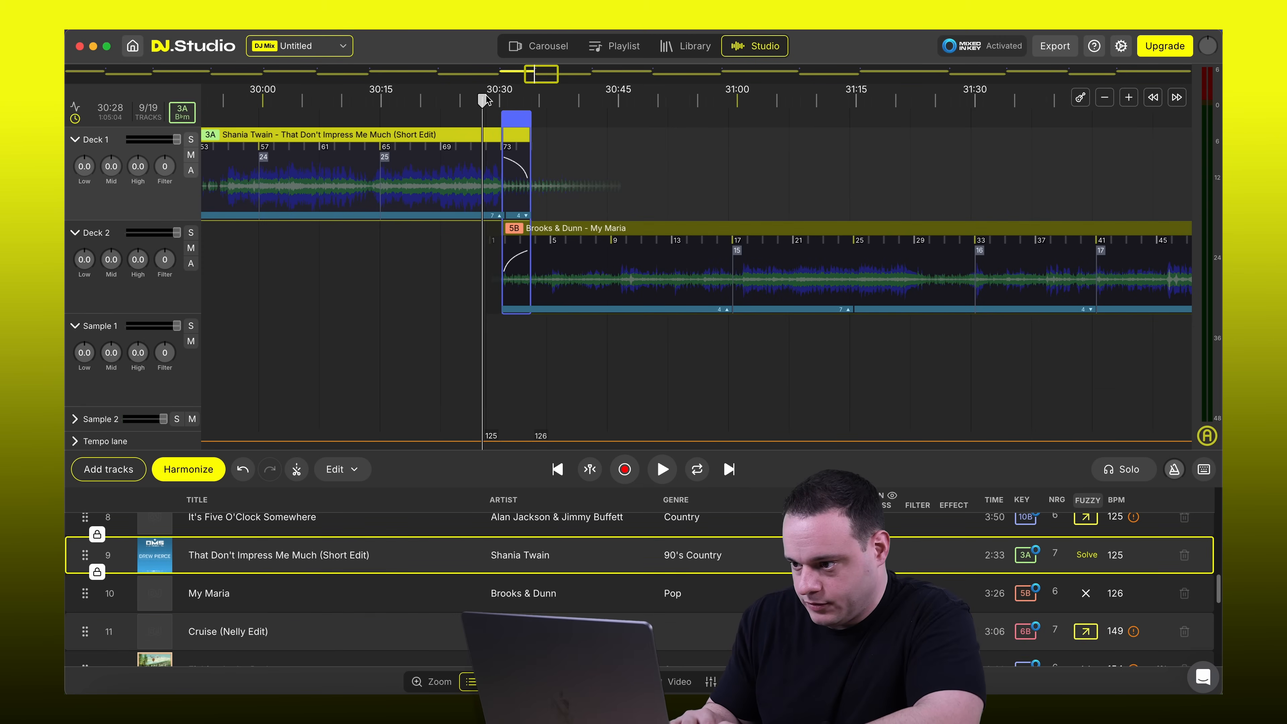
pyautogui.click(514, 122)
pyautogui.press('space')
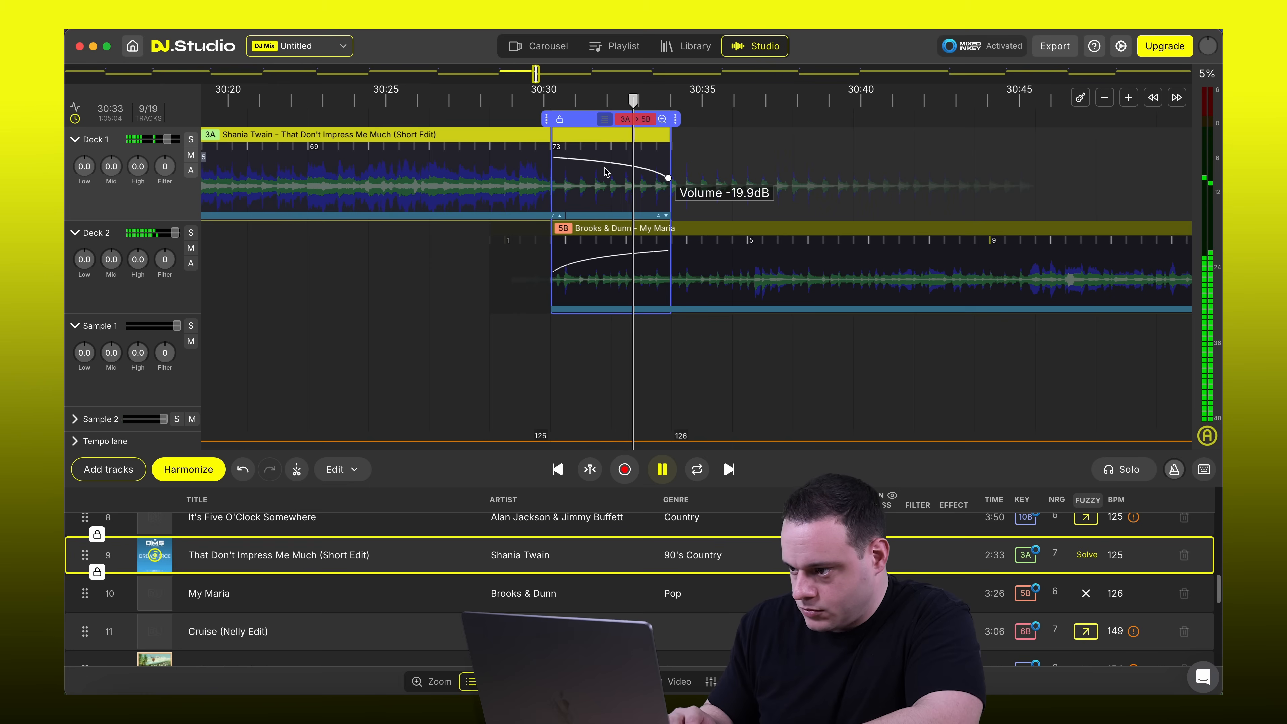
pyautogui.moveTo(581, 122); pyautogui.dragTo(460, 120)
pyautogui.click(385, 98)
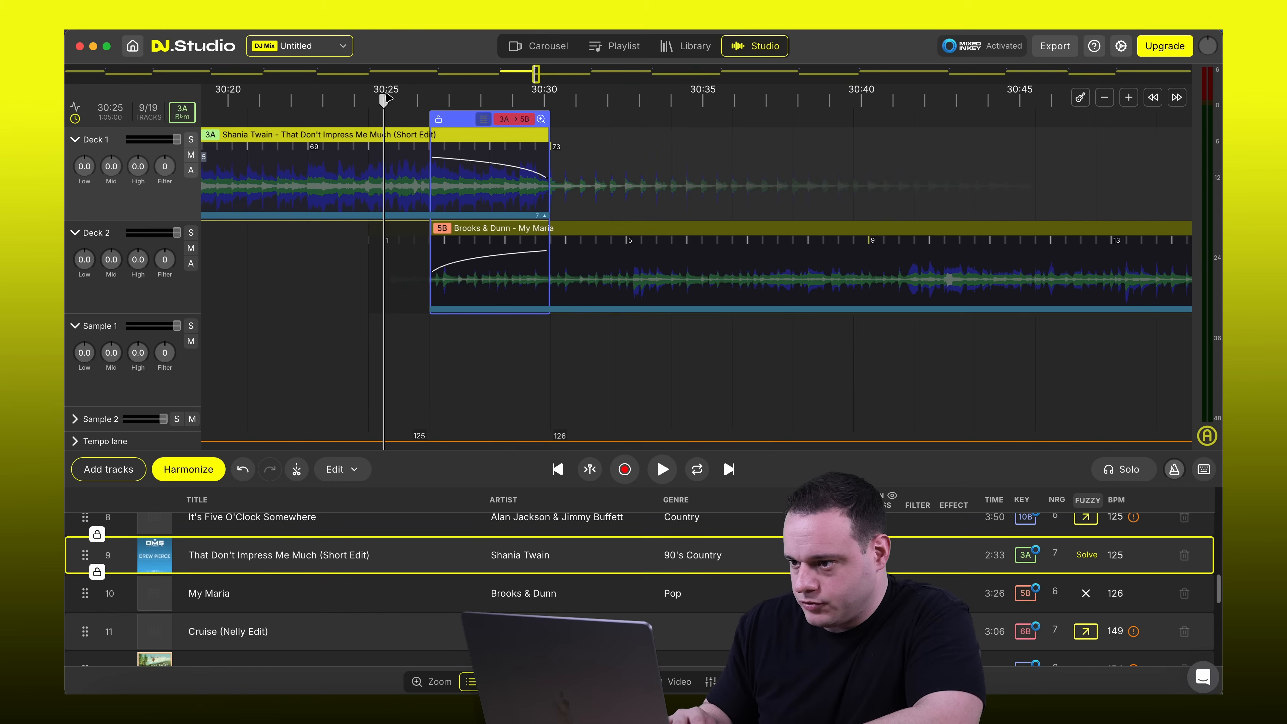
pyautogui.press('space')
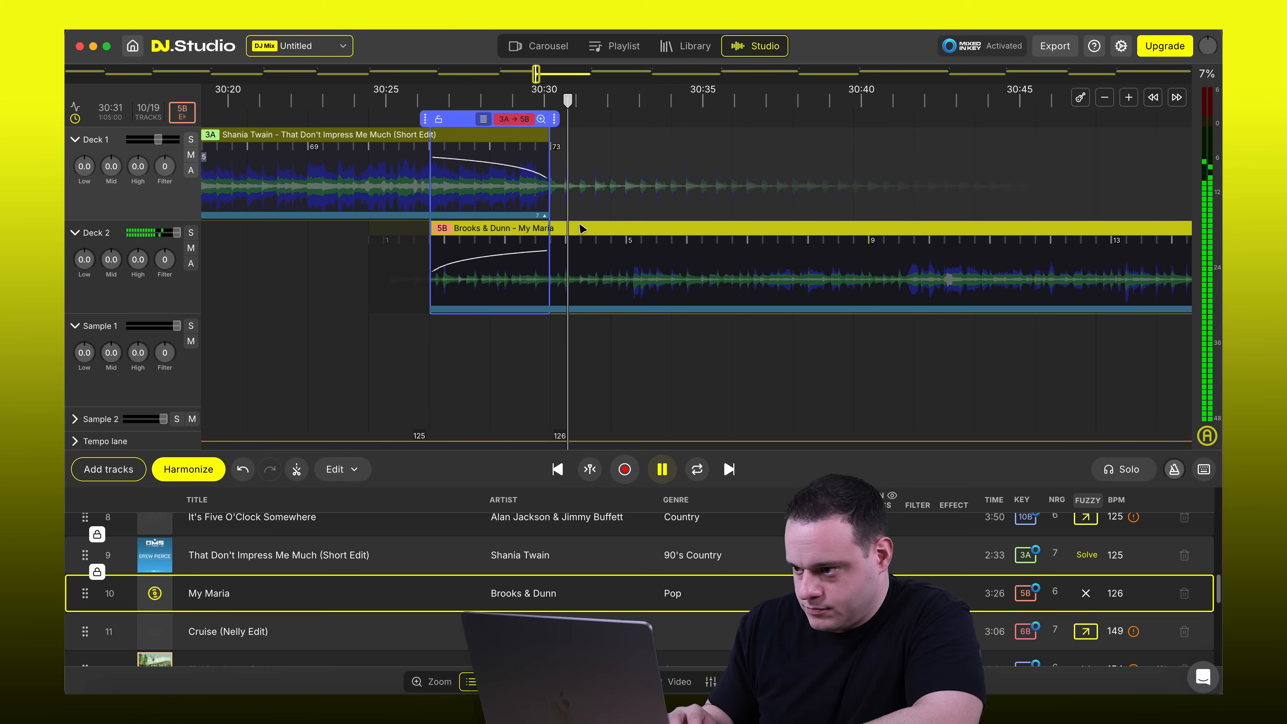
# Move the transition from My Maria into Cruise (Nelly Edit) earlier, starting at about 33:40, and play it
pyautogui.click(593, 75)
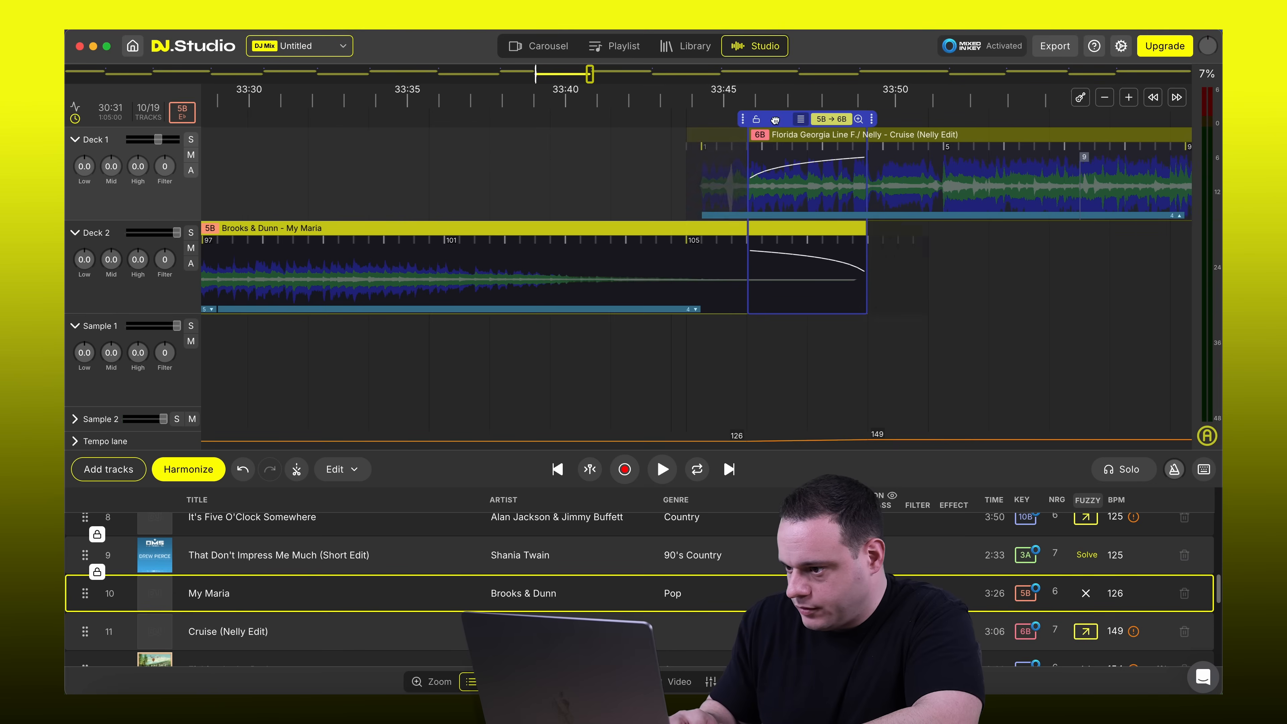
pyautogui.moveTo(776, 120); pyautogui.dragTo(579, 121)
pyautogui.doubleClick(493, 100)
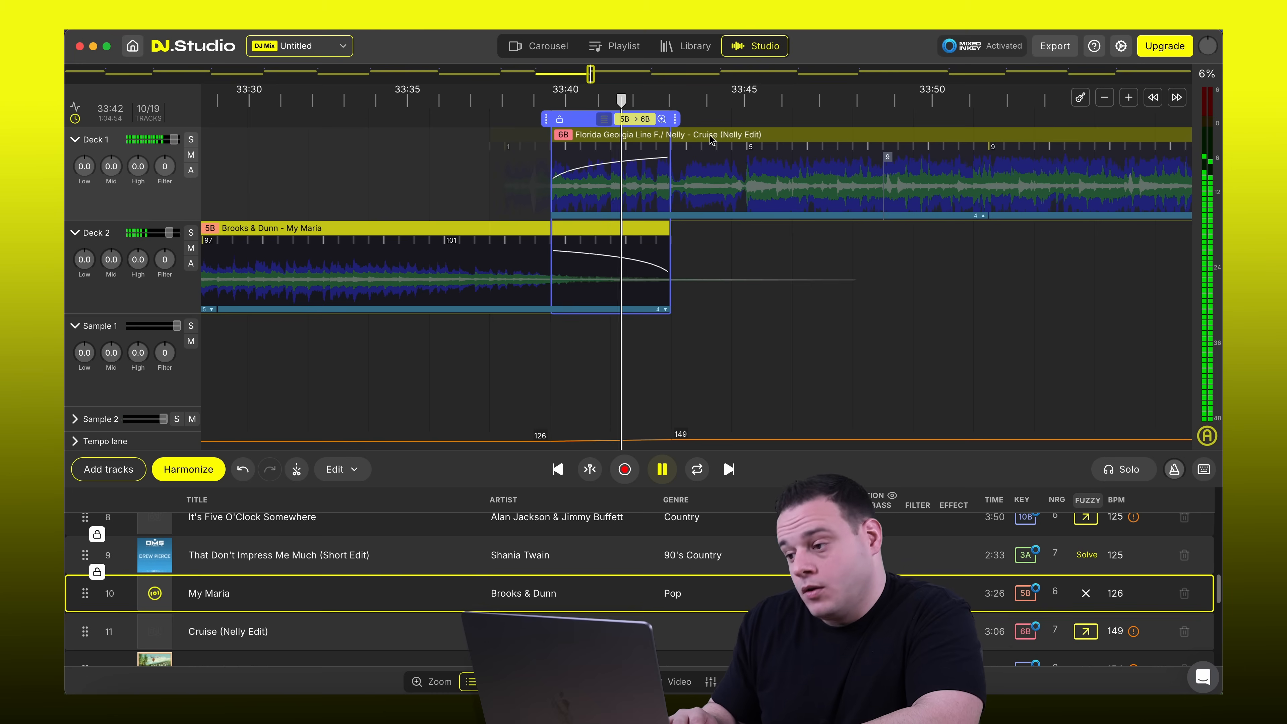
pyautogui.press('space')
# Shift Cruise (Nelly Edit) about 1 second later to align its first bar with the transition's start, and play the blend
pyautogui.moveTo(693, 139); pyautogui.dragTo(666, 149)
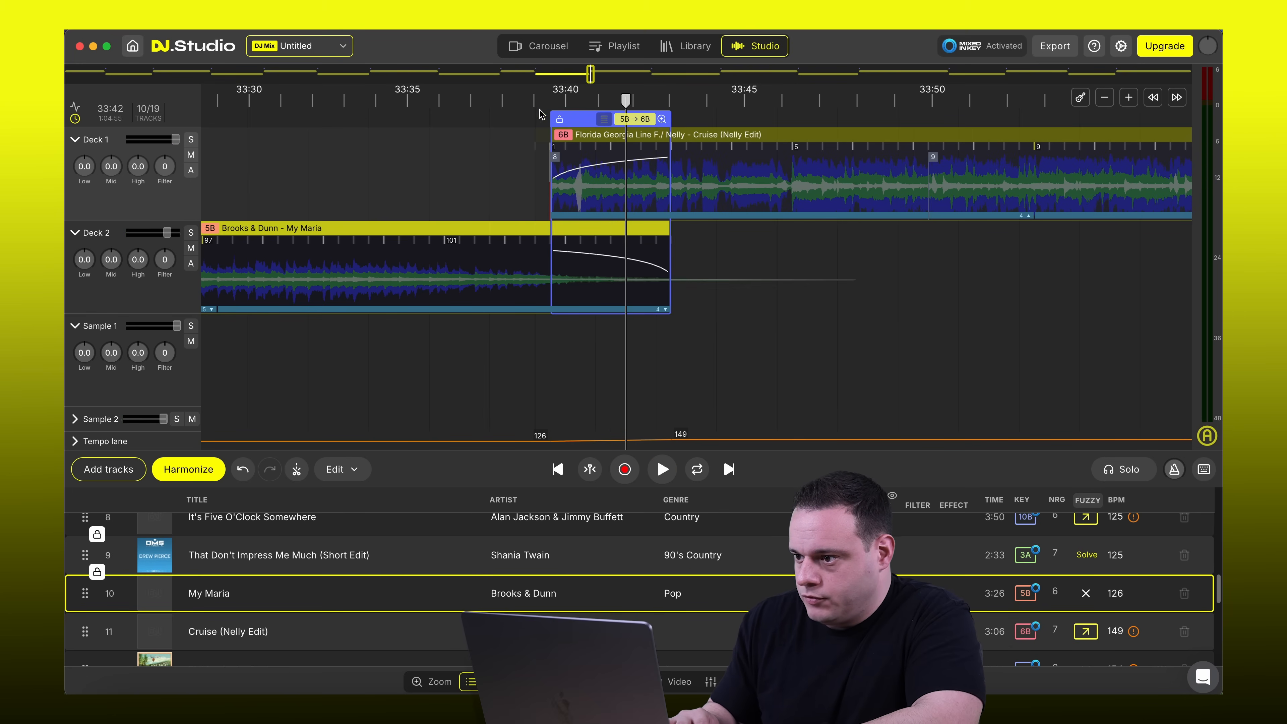
pyautogui.click(553, 100)
pyautogui.moveTo(554, 182)
pyautogui.press('space')
# Raise the starting volume of Cruise (Nelly Edit) to 0 dB in its incoming transition, and play the lead-in and blend
pyautogui.moveTo(555, 173); pyautogui.dragTo(555, 161)
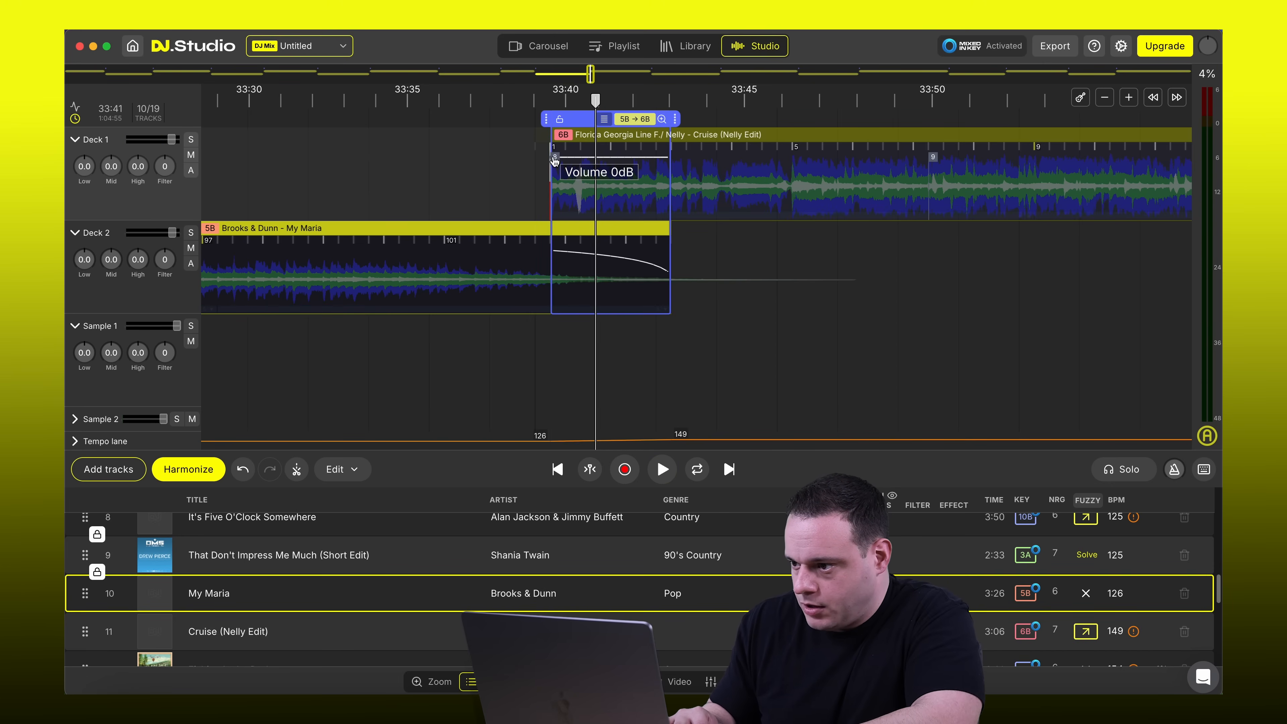
pyautogui.press('space')
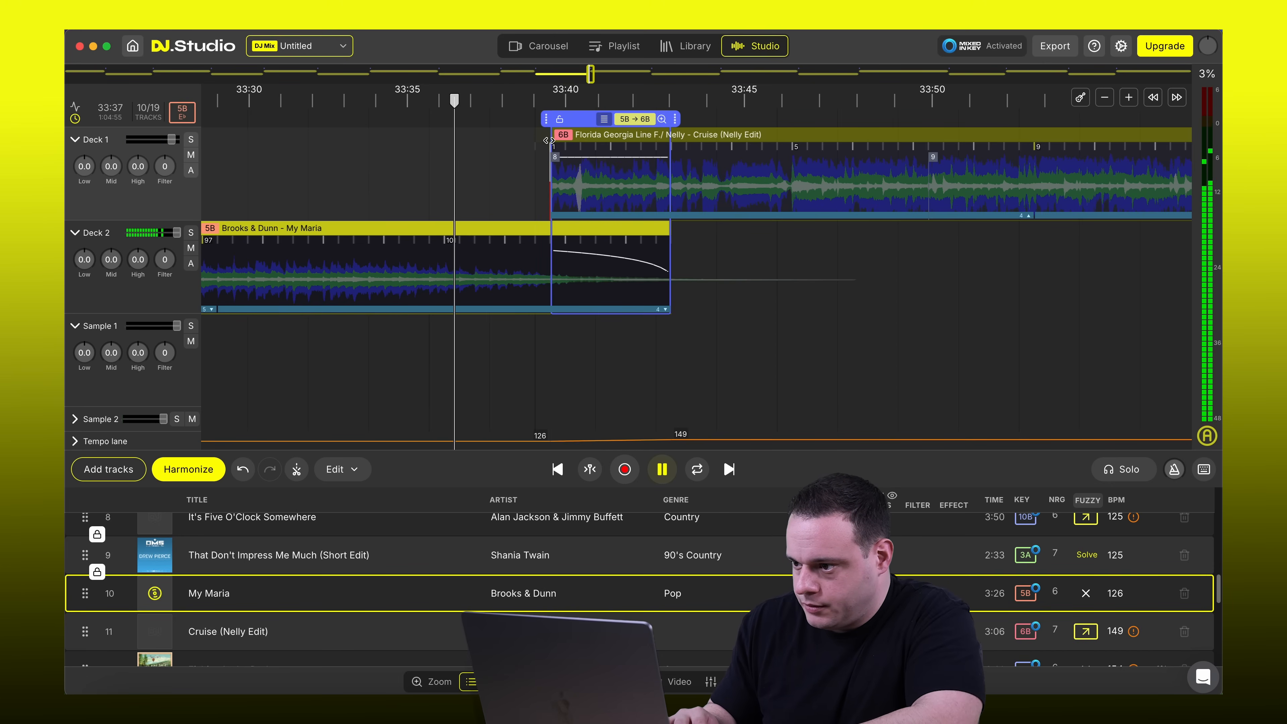
pyautogui.press('space')
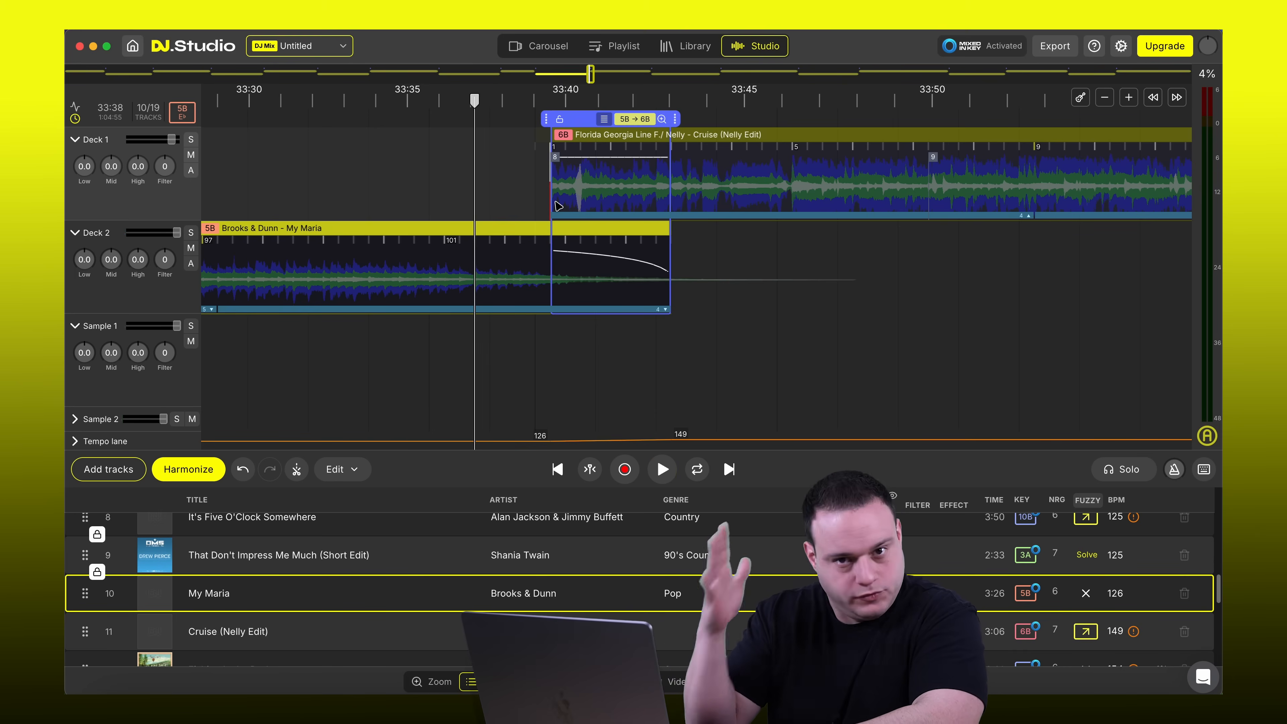
pyautogui.press('space')
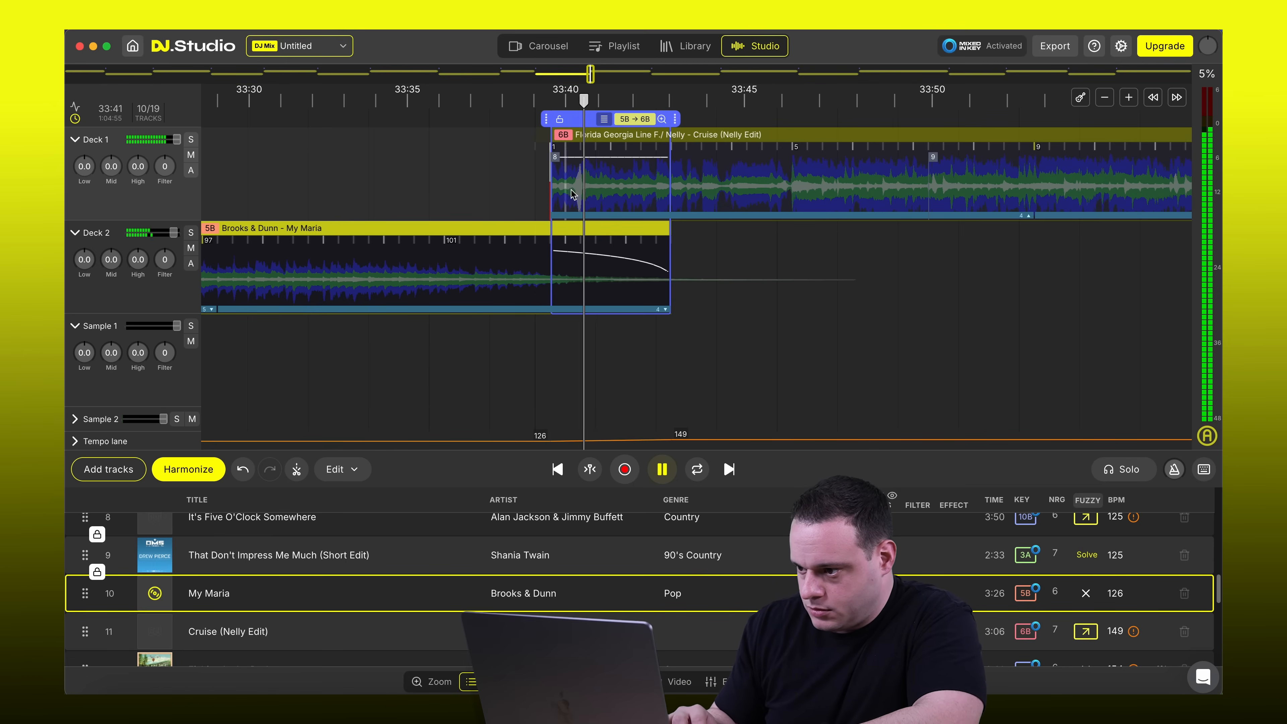
pyautogui.press('space')
pyautogui.click(429, 103)
pyautogui.press('space')
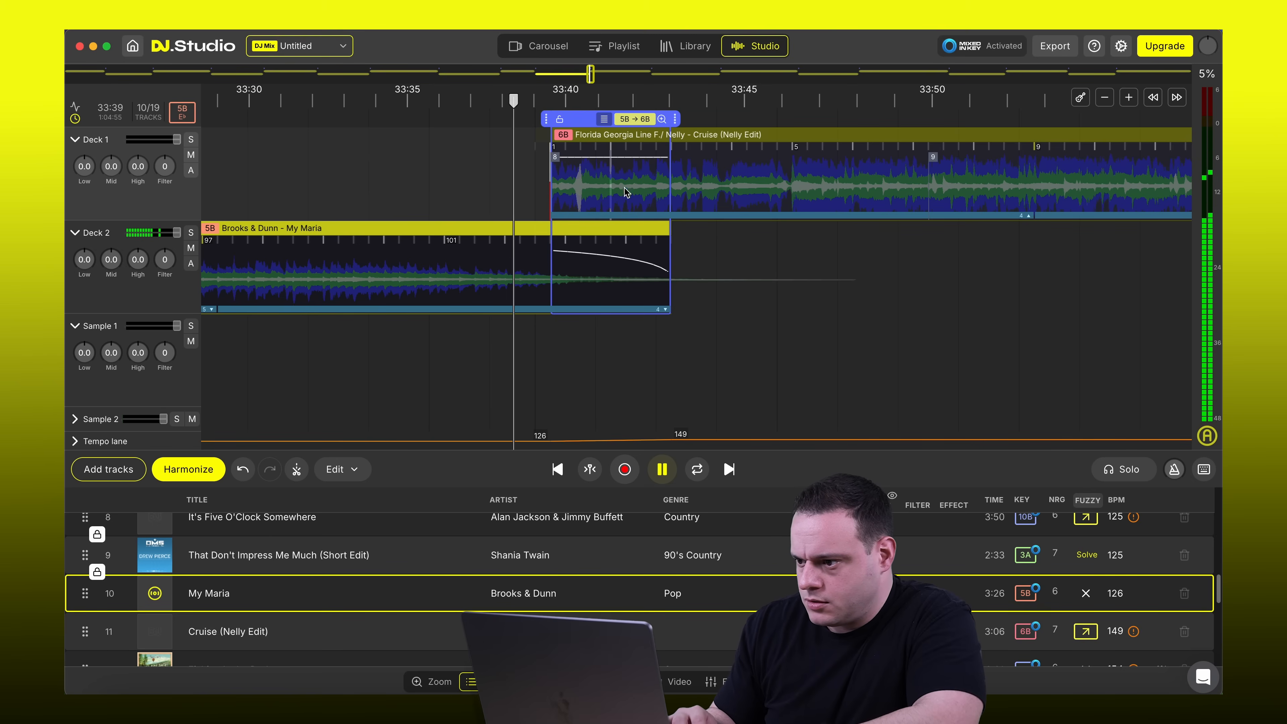
pyautogui.press('space')
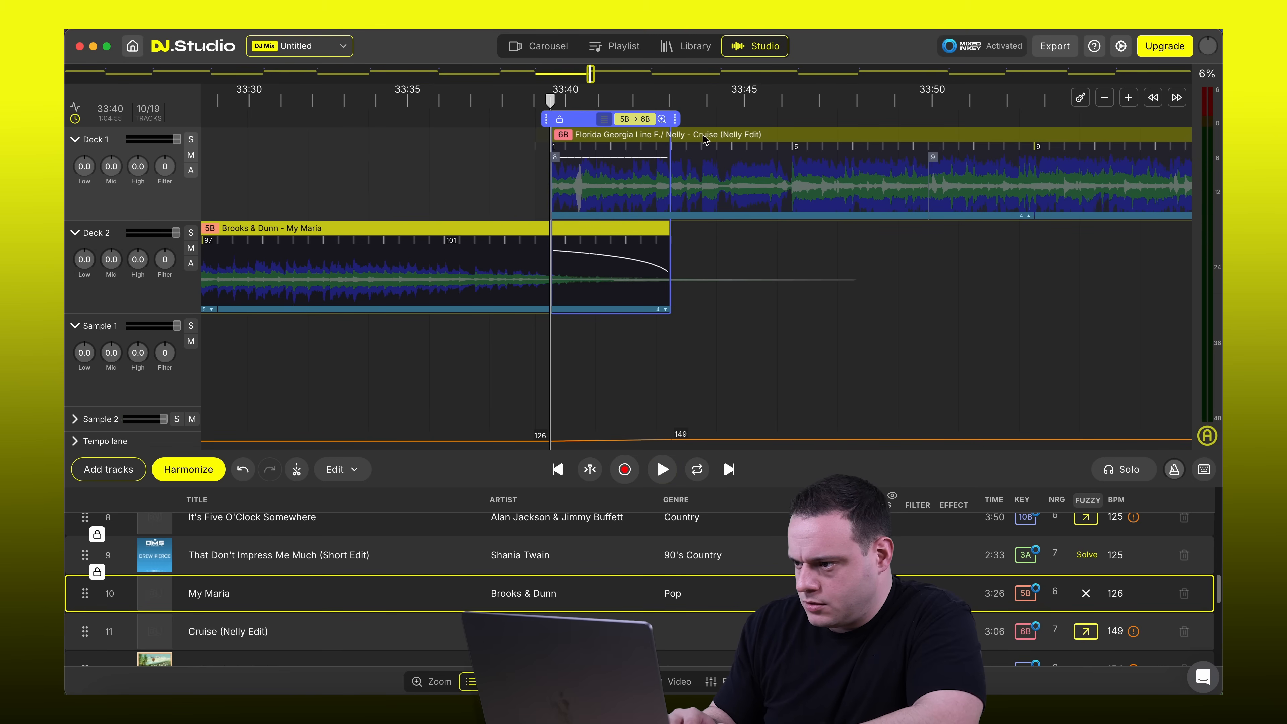
# Move the transition from My Maria into Cruise (Nelly Edit) about 1 second later and play the blend
pyautogui.moveTo(584, 125); pyautogui.dragTo(614, 124)
pyautogui.press('space')
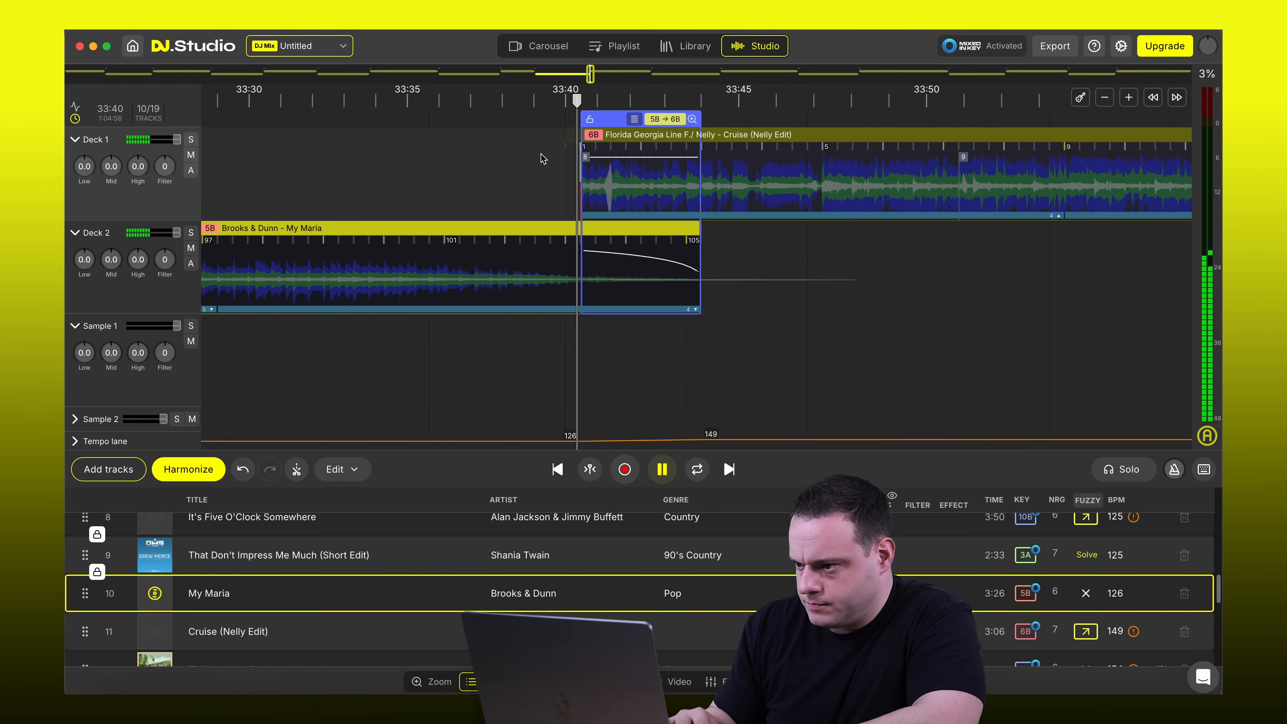
pyautogui.click(477, 99)
pyautogui.press('XF86AudioRaiseVolume')
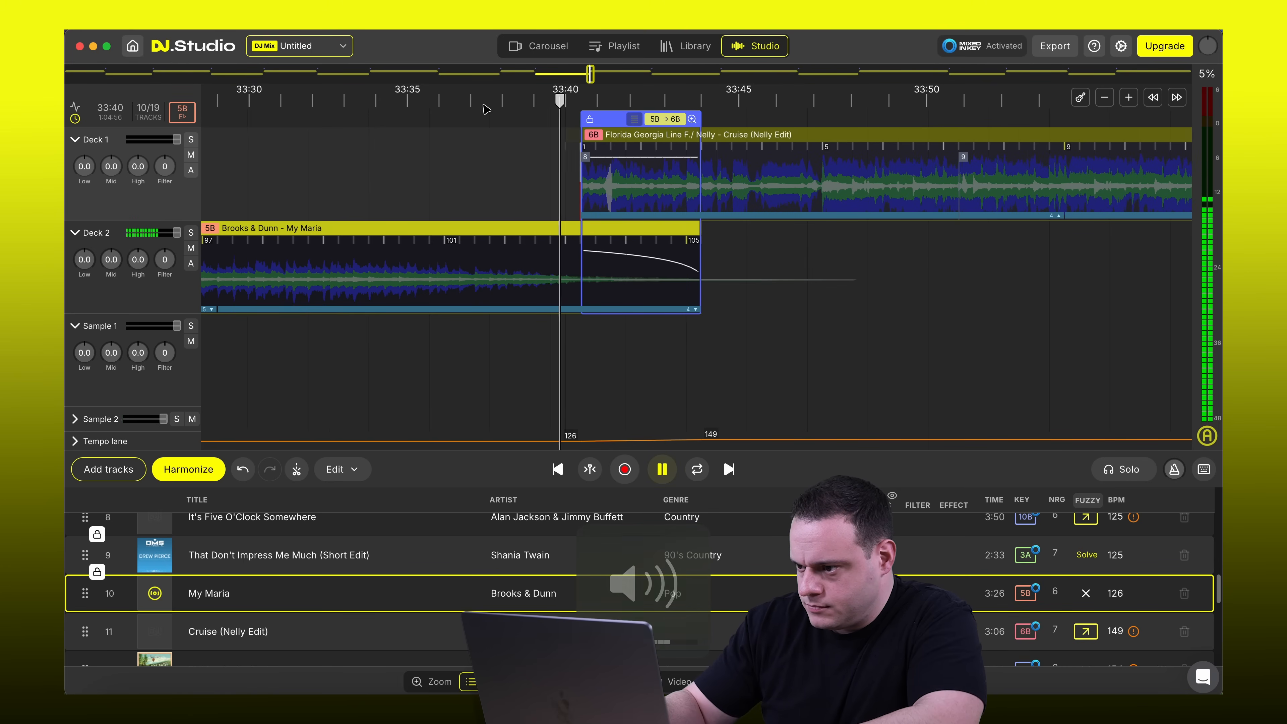
pyautogui.press('space')
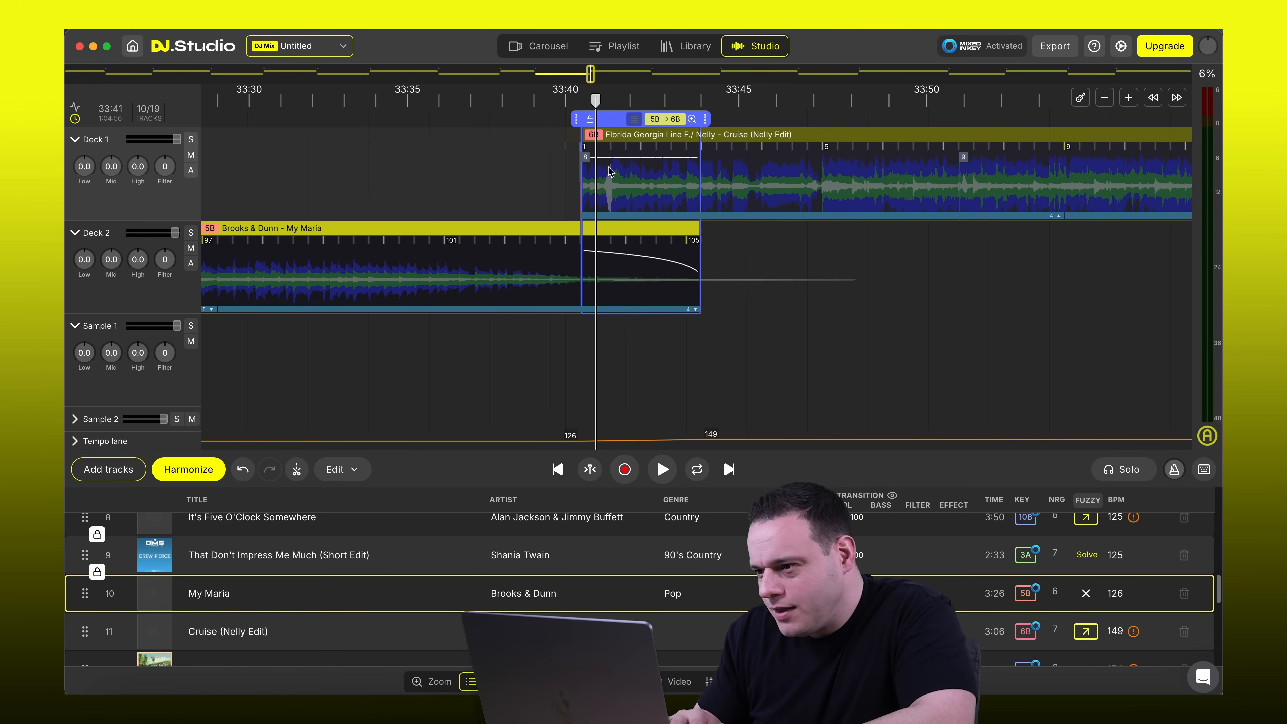
# Lower the starting volume of Cruise (Nelly Edit) slightly in its incoming transition so it fades in, and play the blend
pyautogui.moveTo(594, 161)
pyautogui.mouseDown()
pyautogui.moveTo(594, 180)
pyautogui.moveTo(594, 168)
pyautogui.mouseUp()
pyautogui.click(552, 97)
pyautogui.press('space')
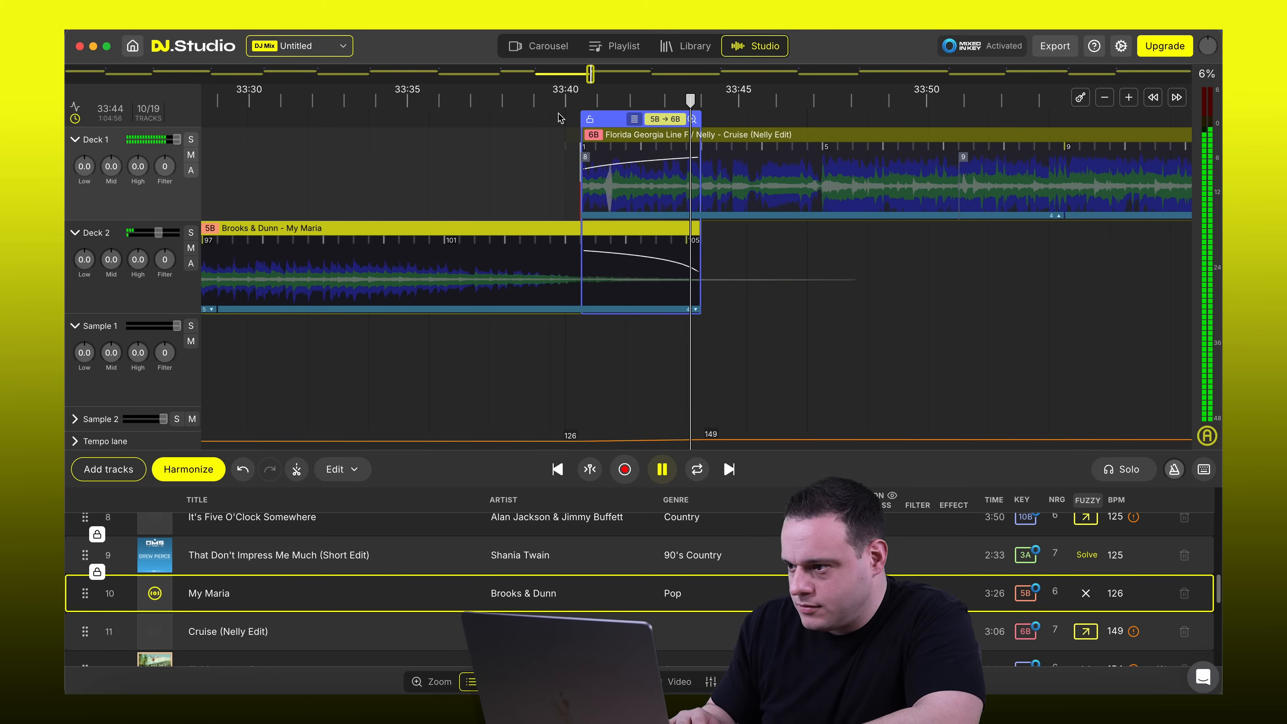
pyautogui.press('XF86AudioLowerVolume')
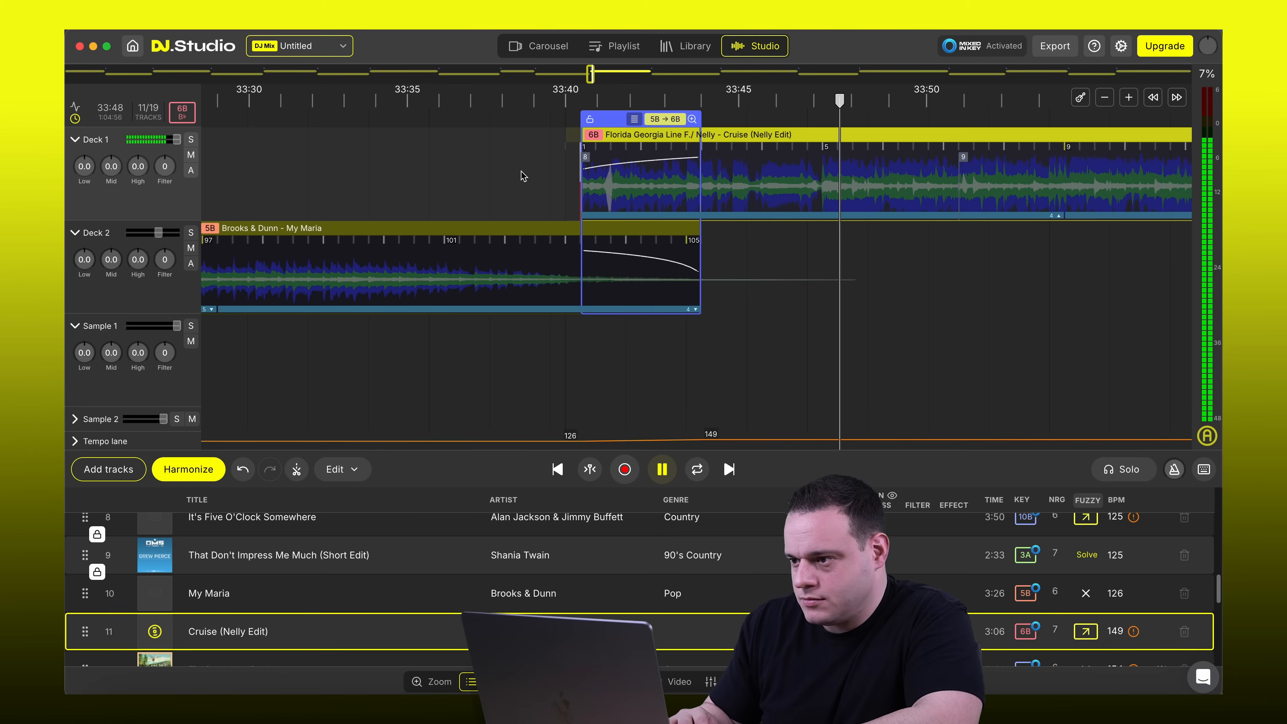
pyautogui.press('space')
# Play the transition from Cruise (Nelly Edit) into Fishing In the Dark twice to judge the blend
pyautogui.hscroll(5, 708, 269)
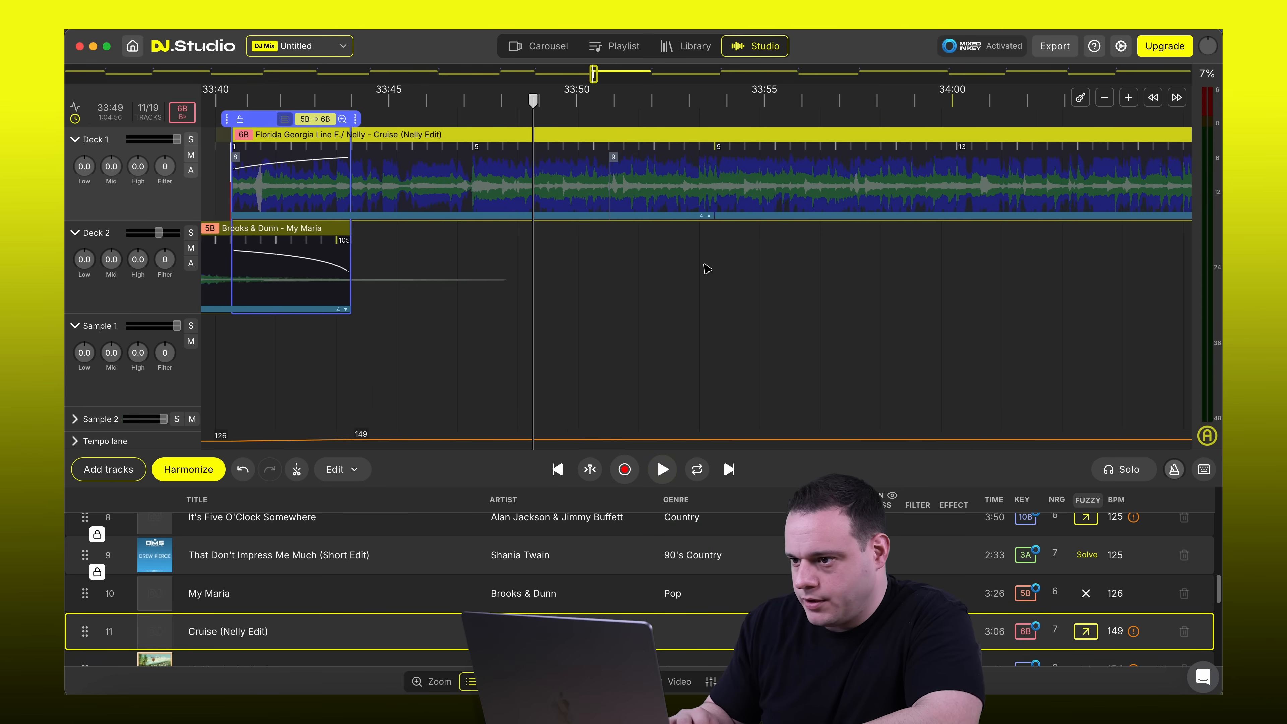
pyautogui.hscroll(-1, 708, 269)
pyautogui.click(652, 75)
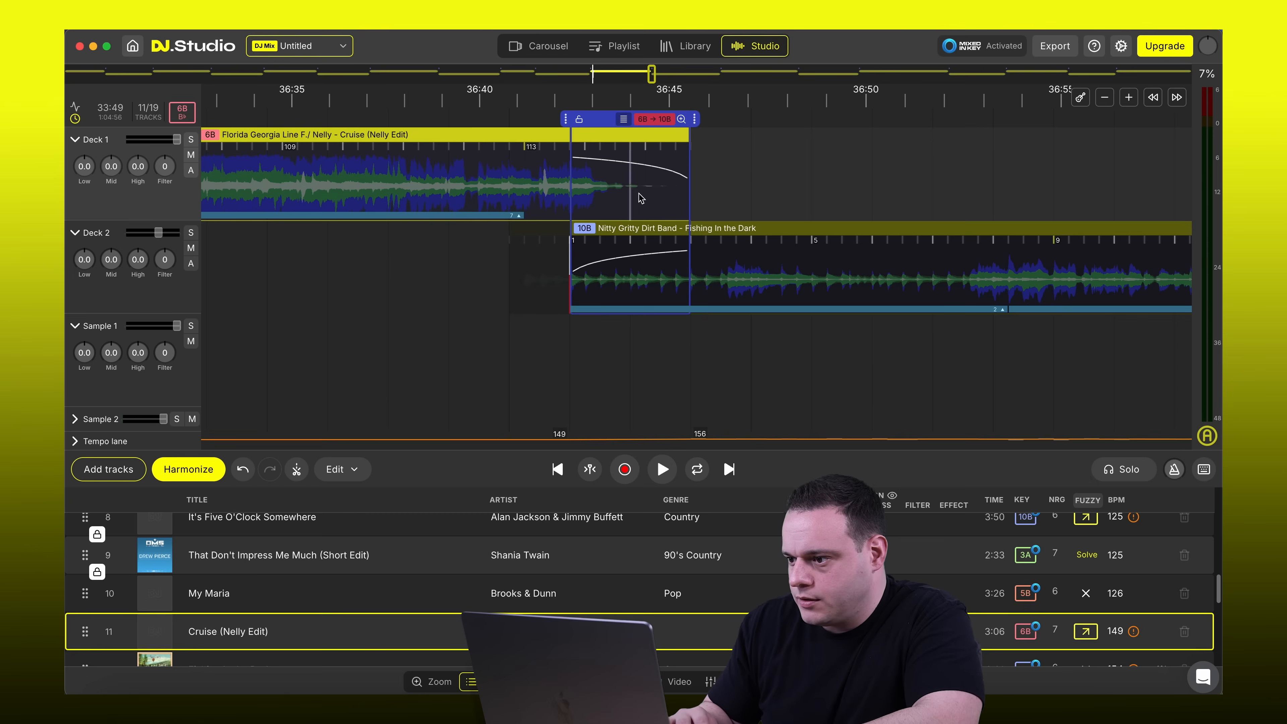
pyautogui.click(542, 104)
pyautogui.press('space')
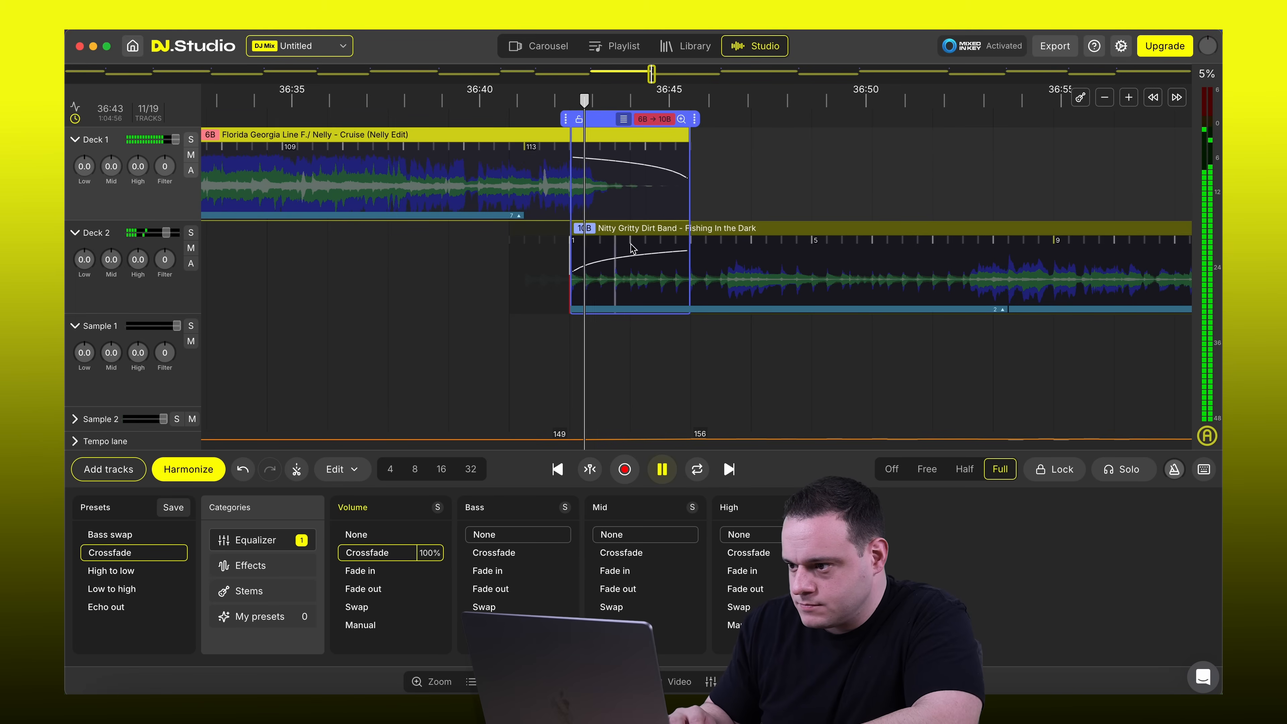
pyautogui.moveTo(633, 249)
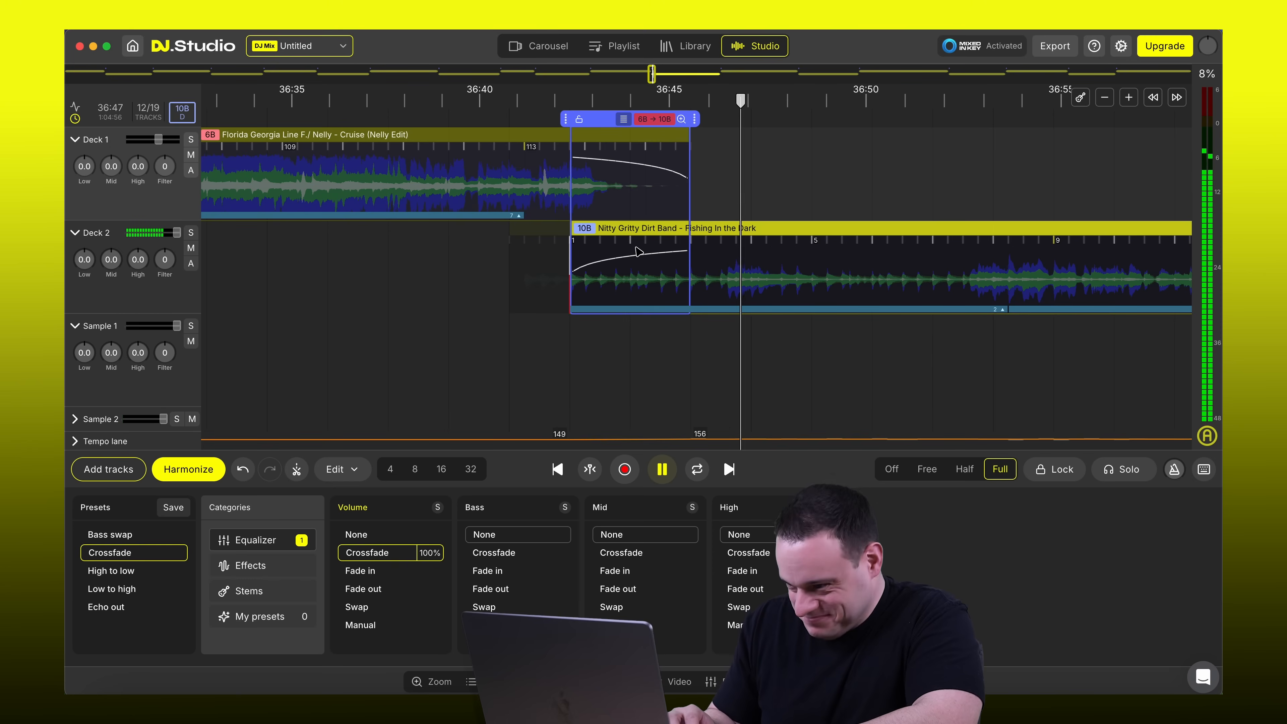
pyautogui.click(512, 99)
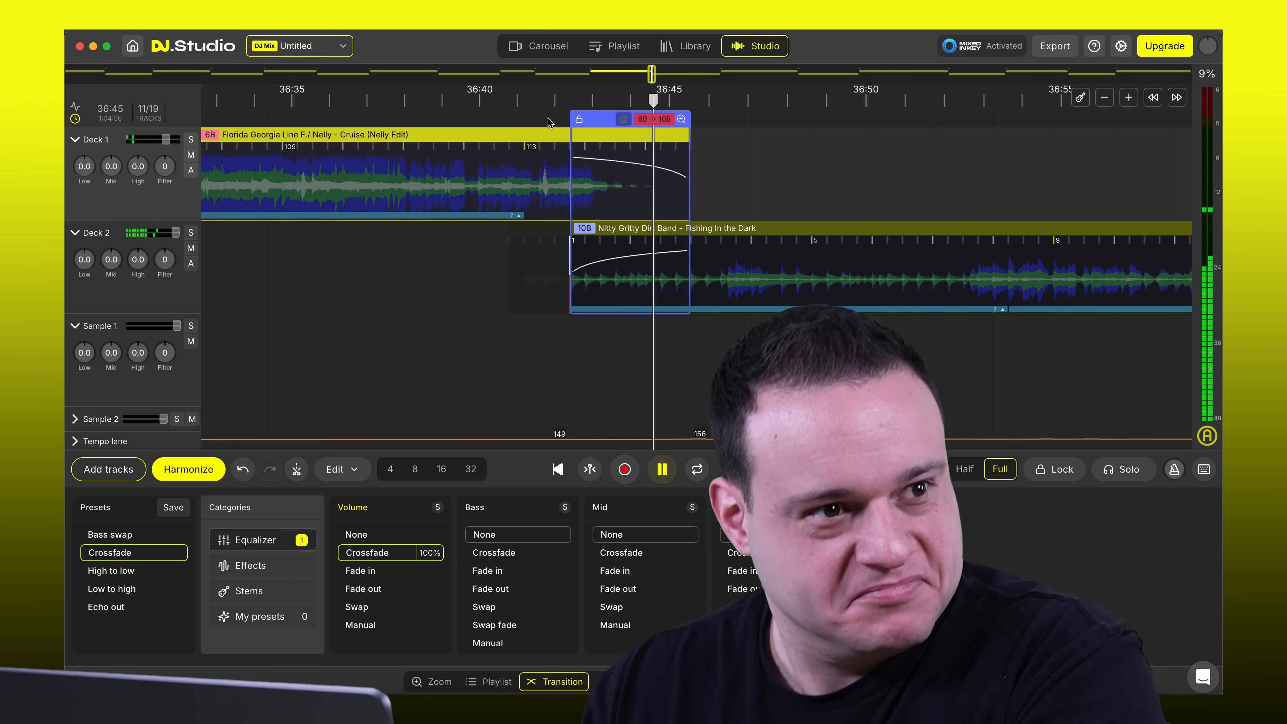
pyautogui.press('space')
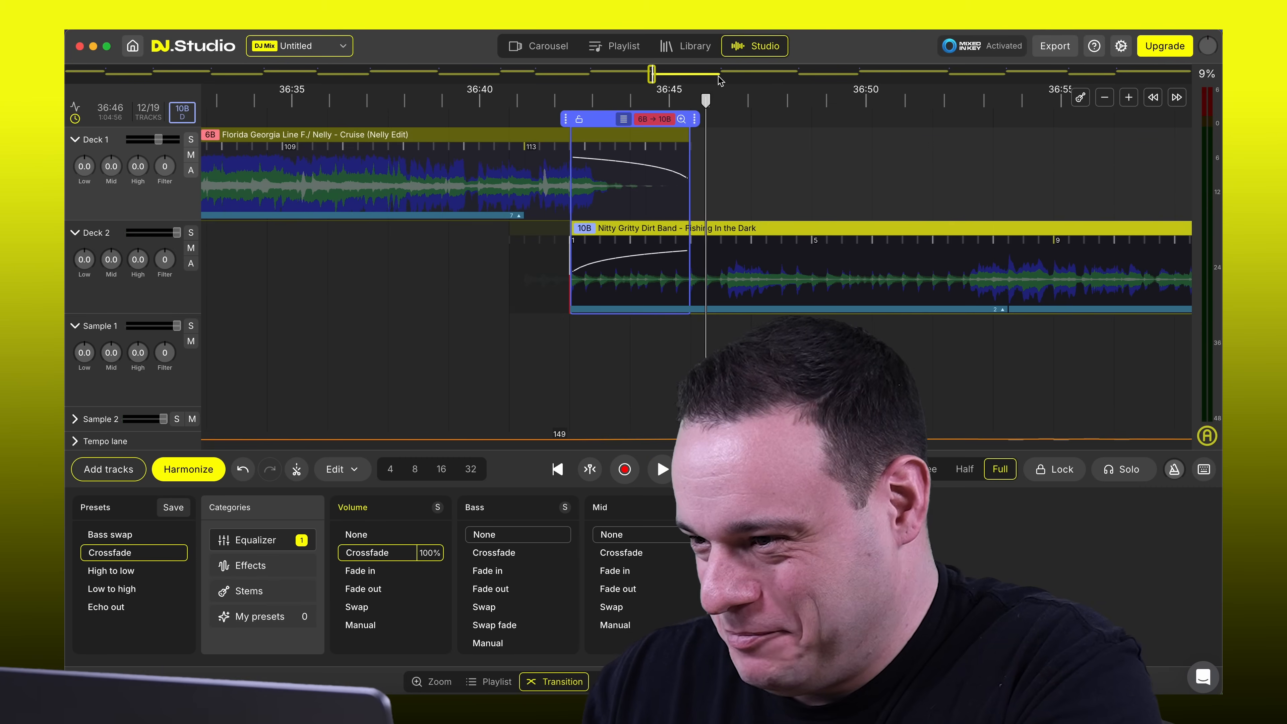
# Move the transition from Fishing In the Dark into Wagon Wheel [Radio Edit] earlier, starting at about 39:50, and play it
pyautogui.click(718, 74)
pyautogui.click(796, 100)
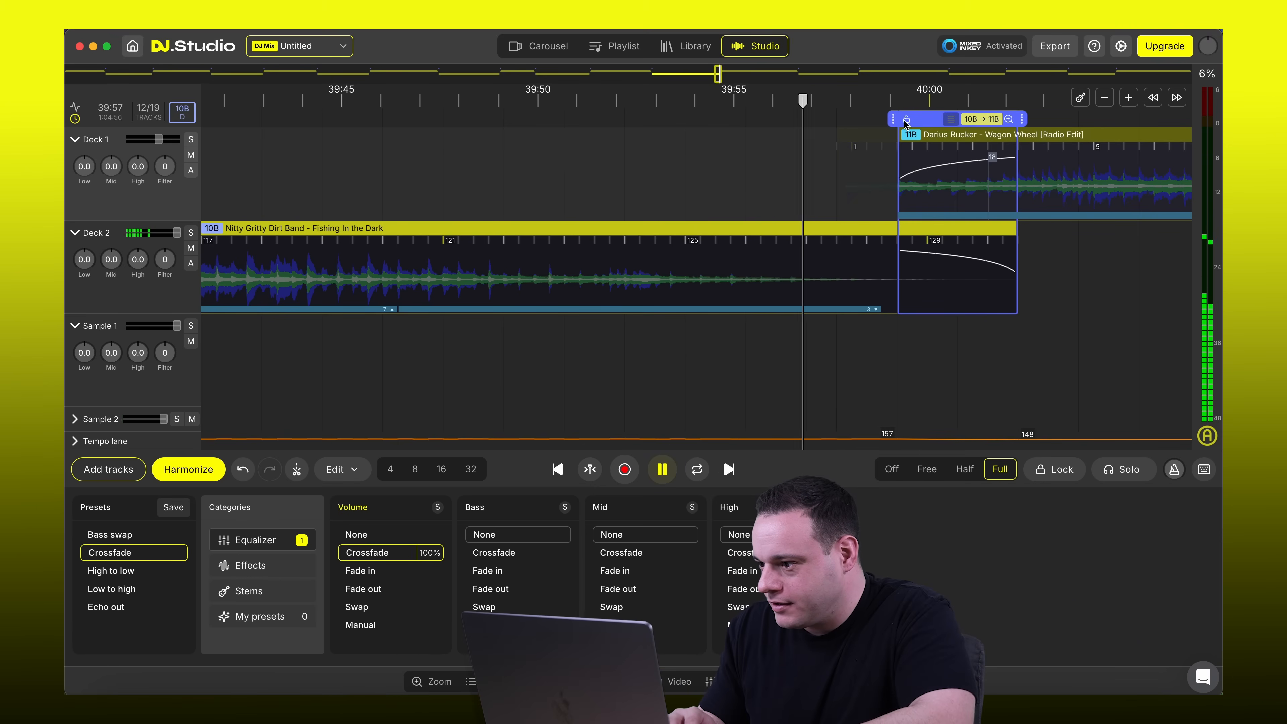
pyautogui.press('space')
pyautogui.moveTo(931, 118); pyautogui.dragTo(709, 109)
pyautogui.click(411, 101)
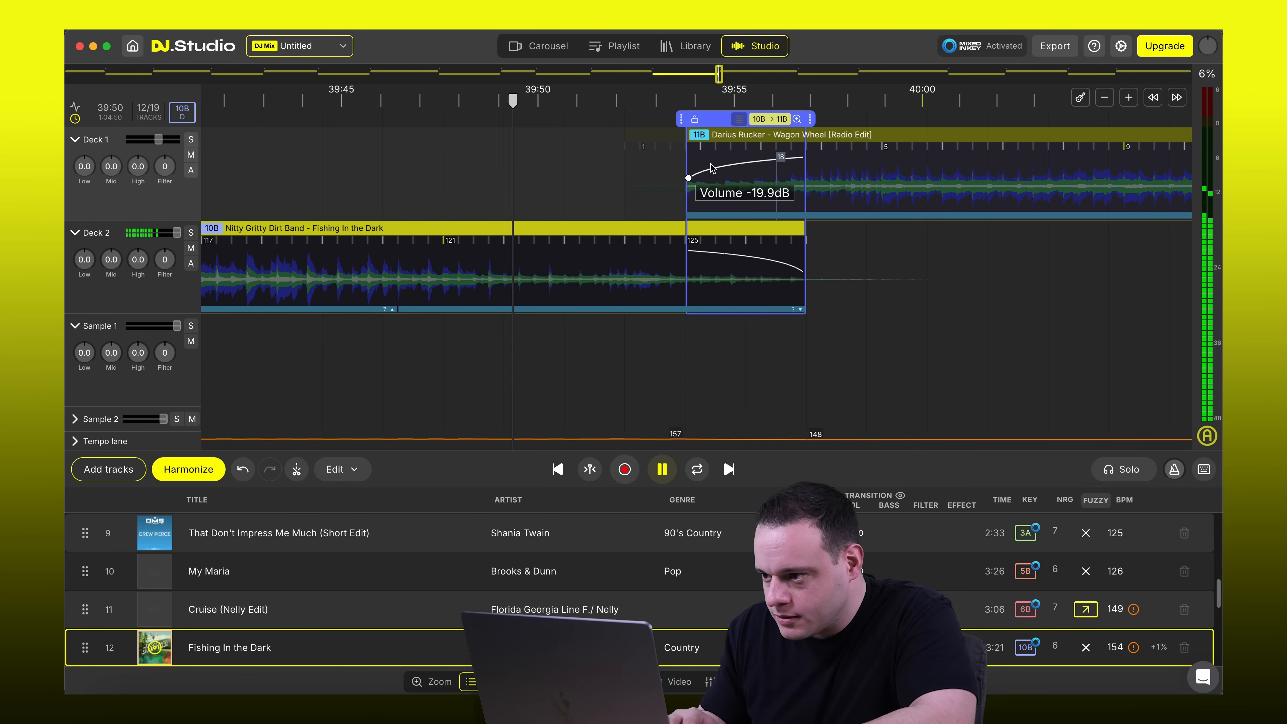
pyautogui.click(749, 185)
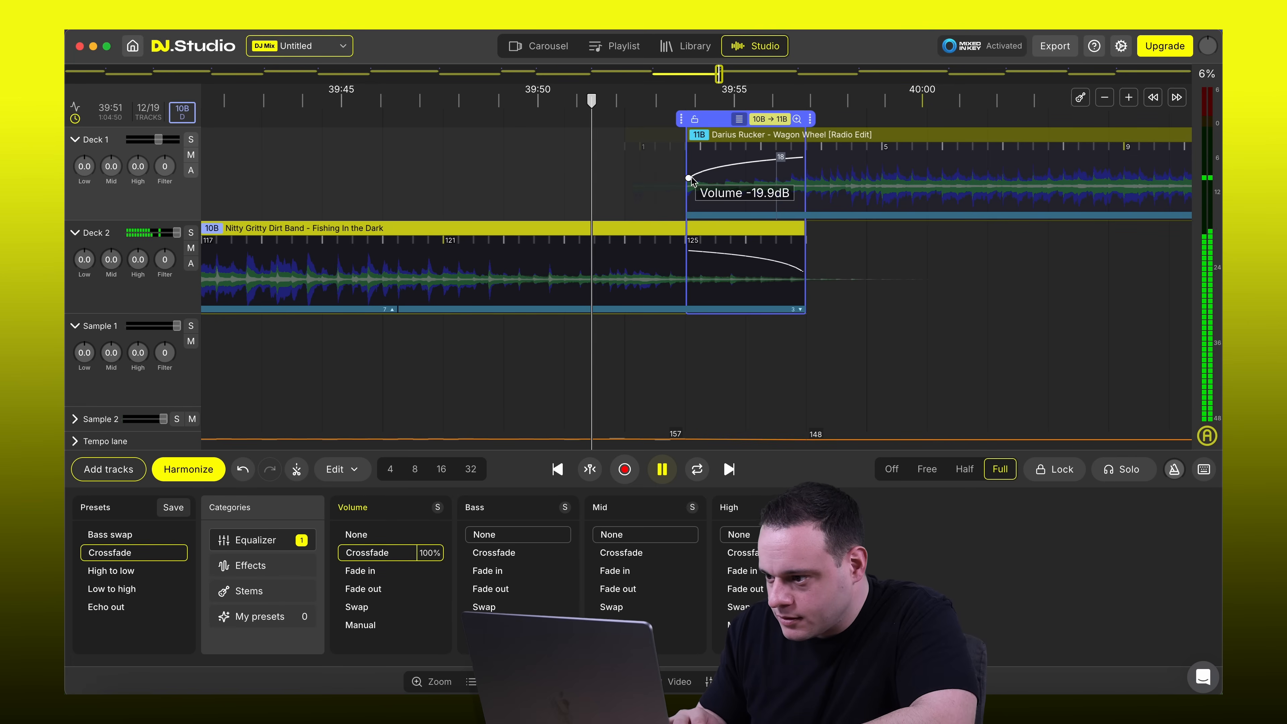
pyautogui.click(487, 116)
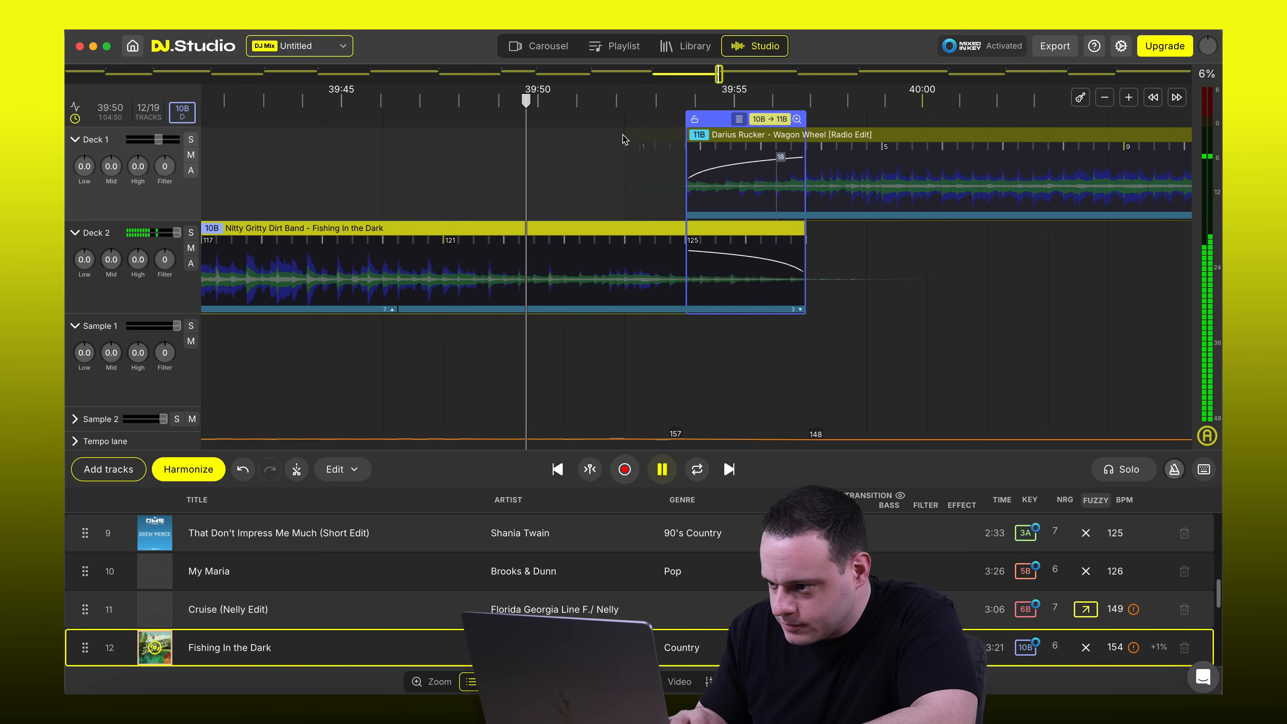
pyautogui.click(411, 117)
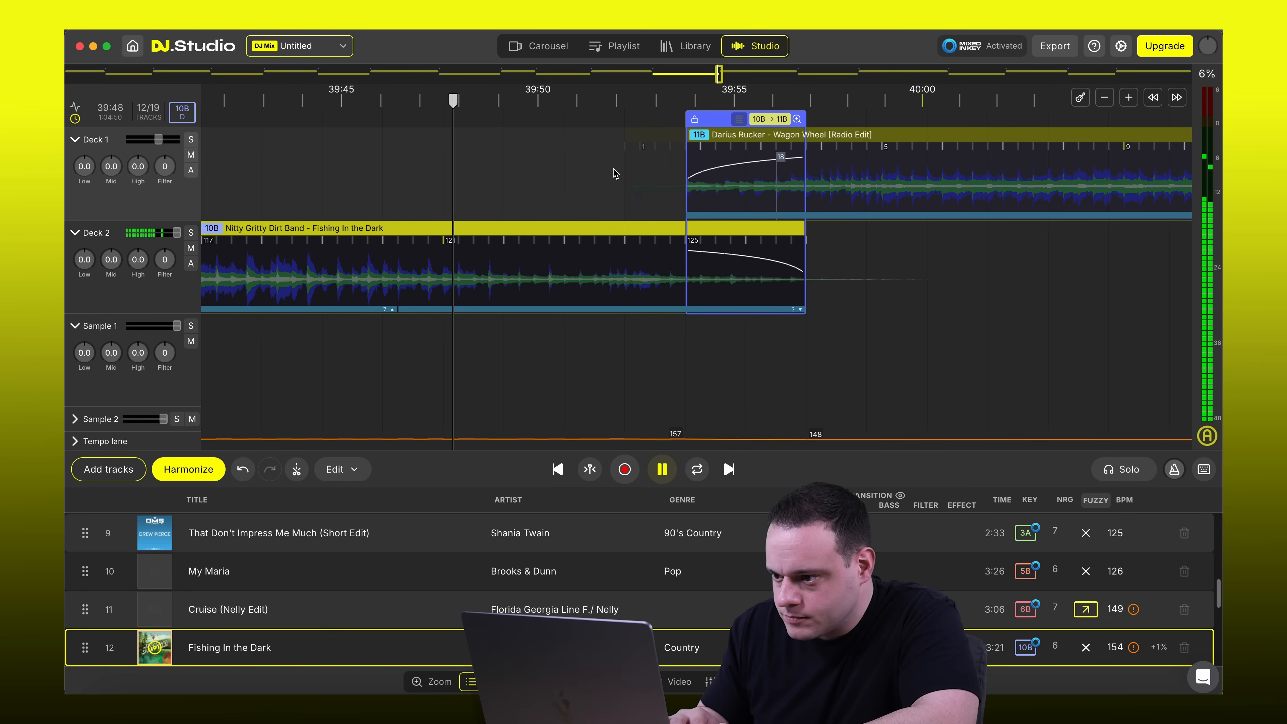
pyautogui.press('space')
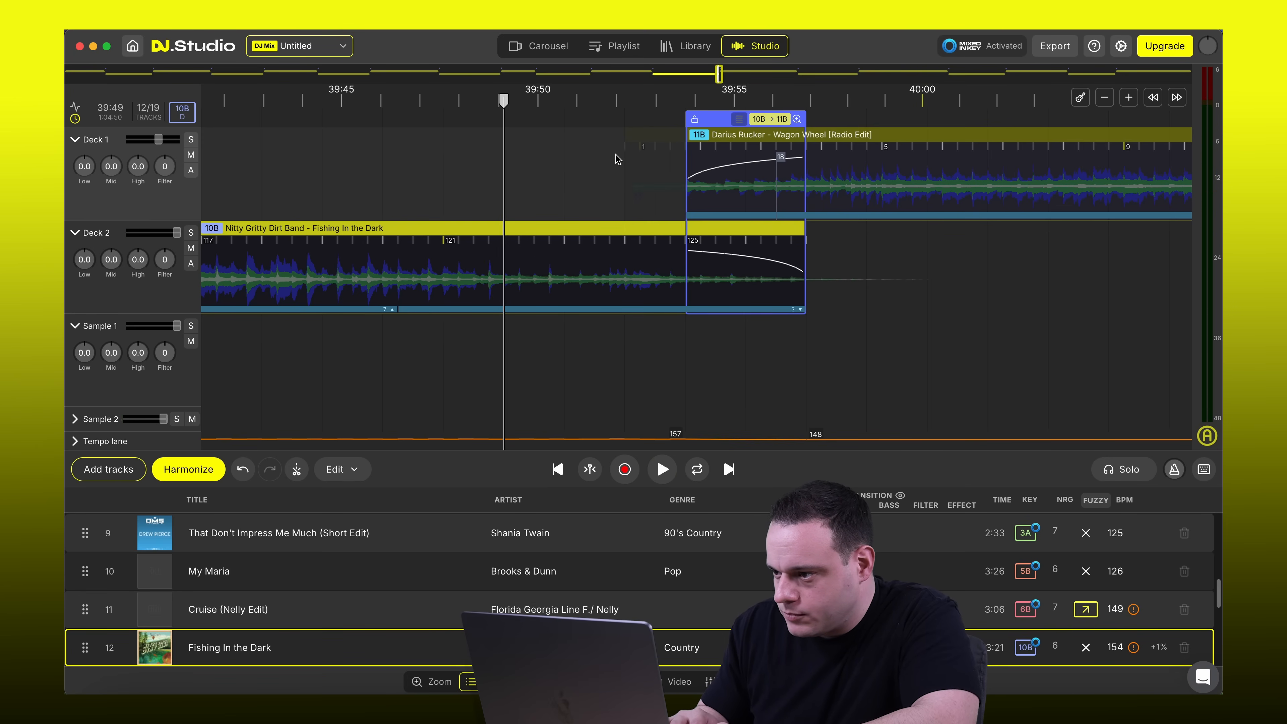
pyautogui.moveTo(716, 120); pyautogui.dragTo(550, 120)
pyautogui.click(460, 108)
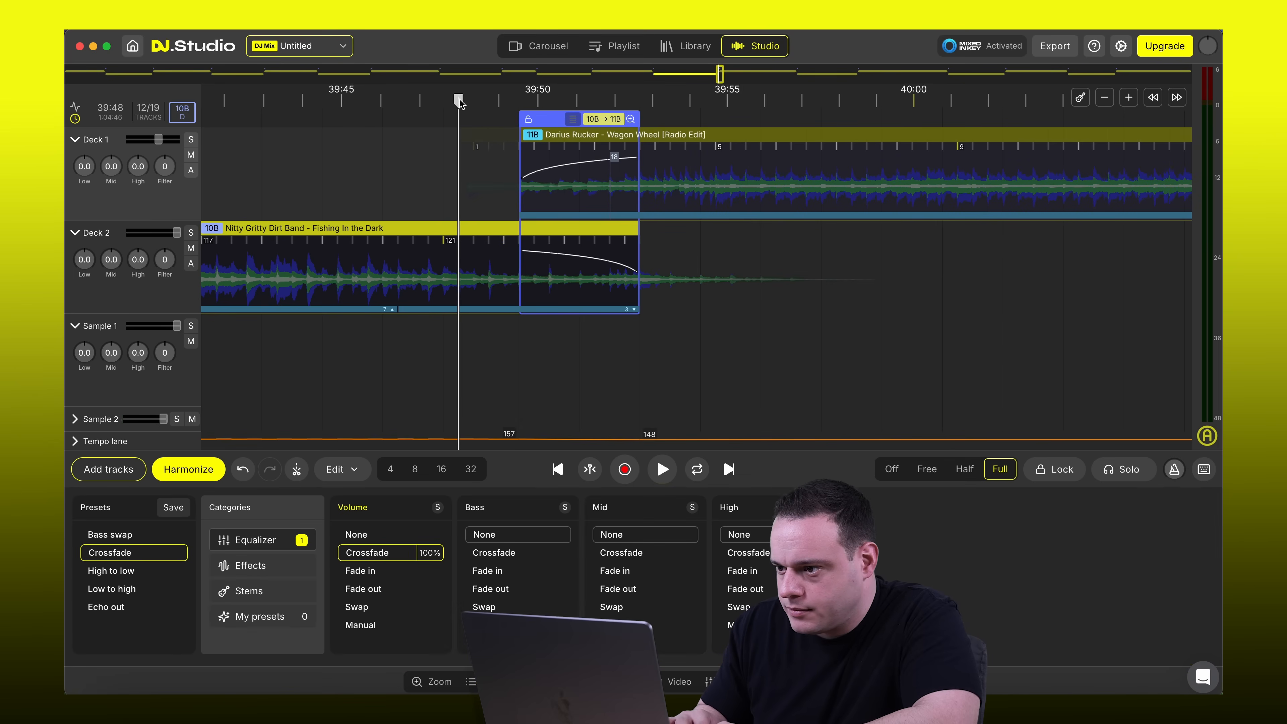
pyautogui.press('space')
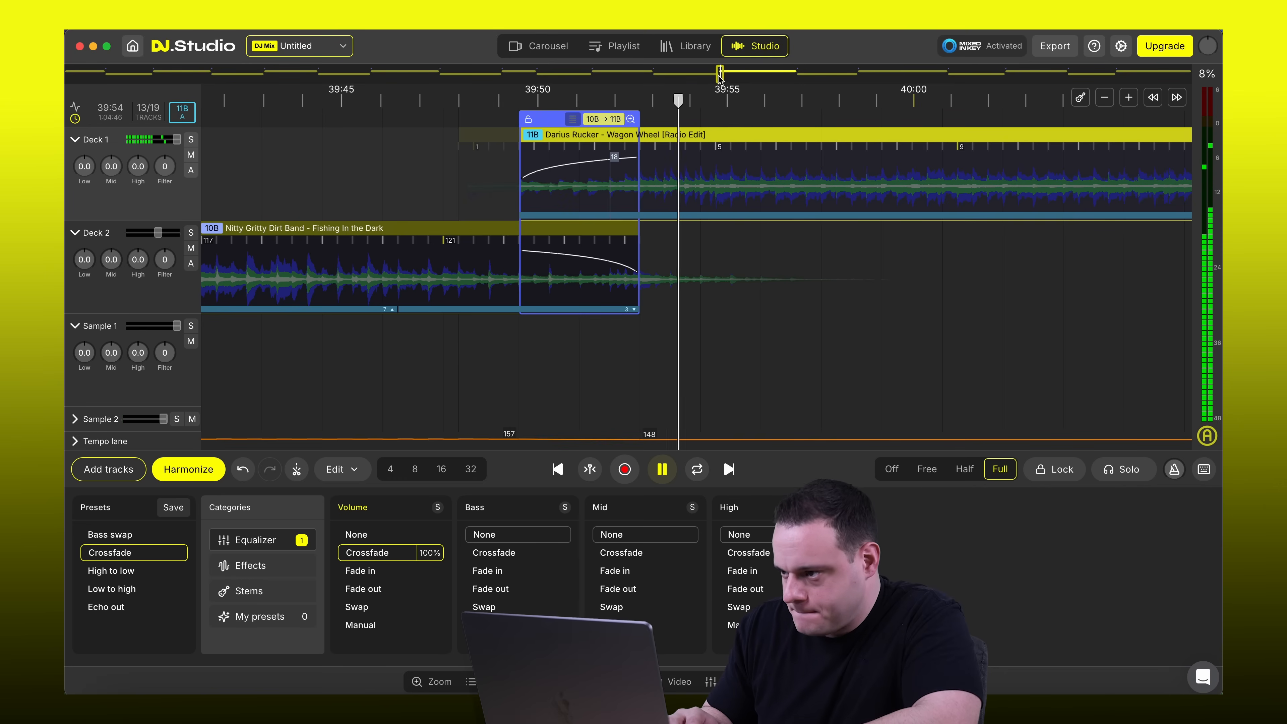
# Move the transition from Wagon Wheel [Radio Edit] into A Bar Song (Tipsy) earlier, starting at about 43:36, and play it
pyautogui.click(794, 80)
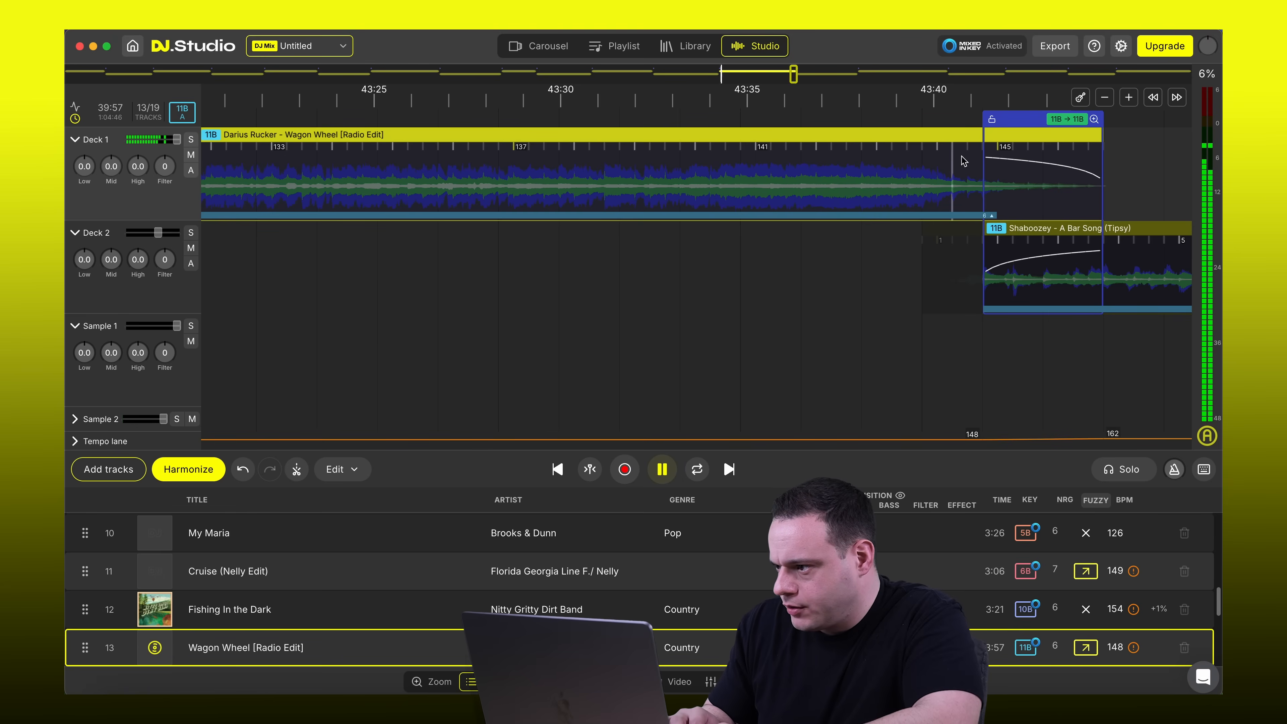
pyautogui.click(992, 119)
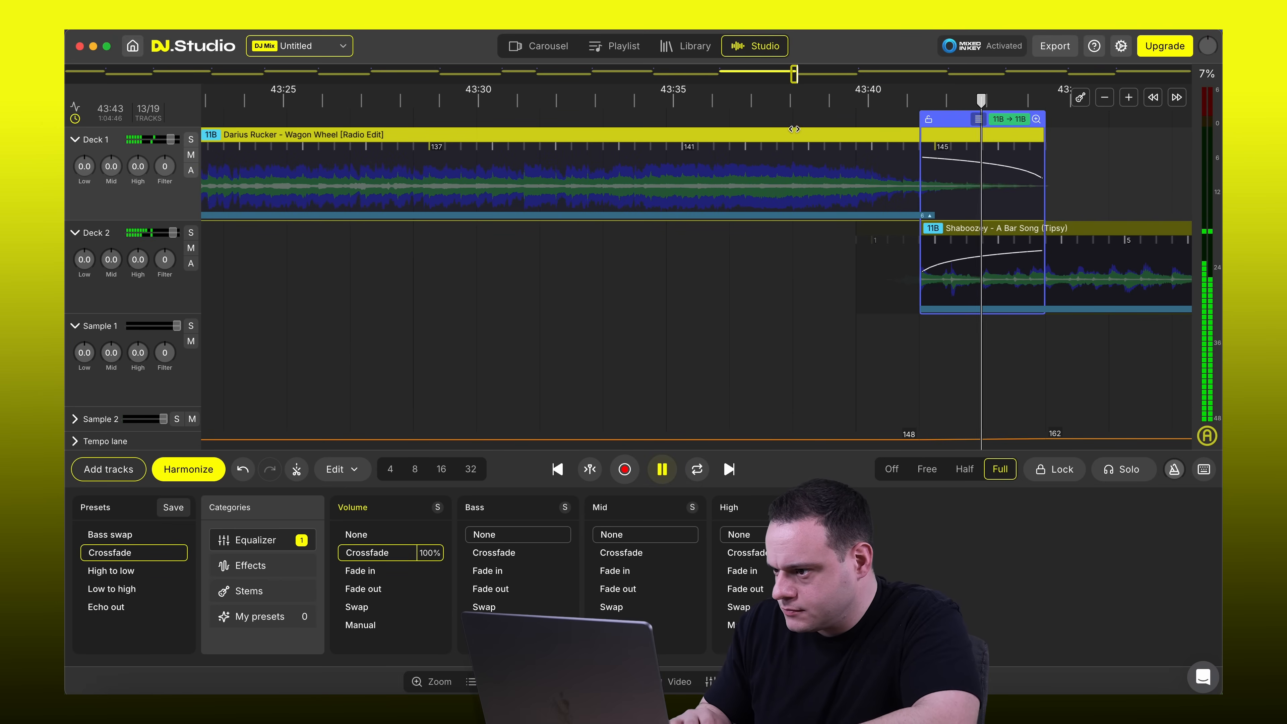
pyautogui.click(500, 117)
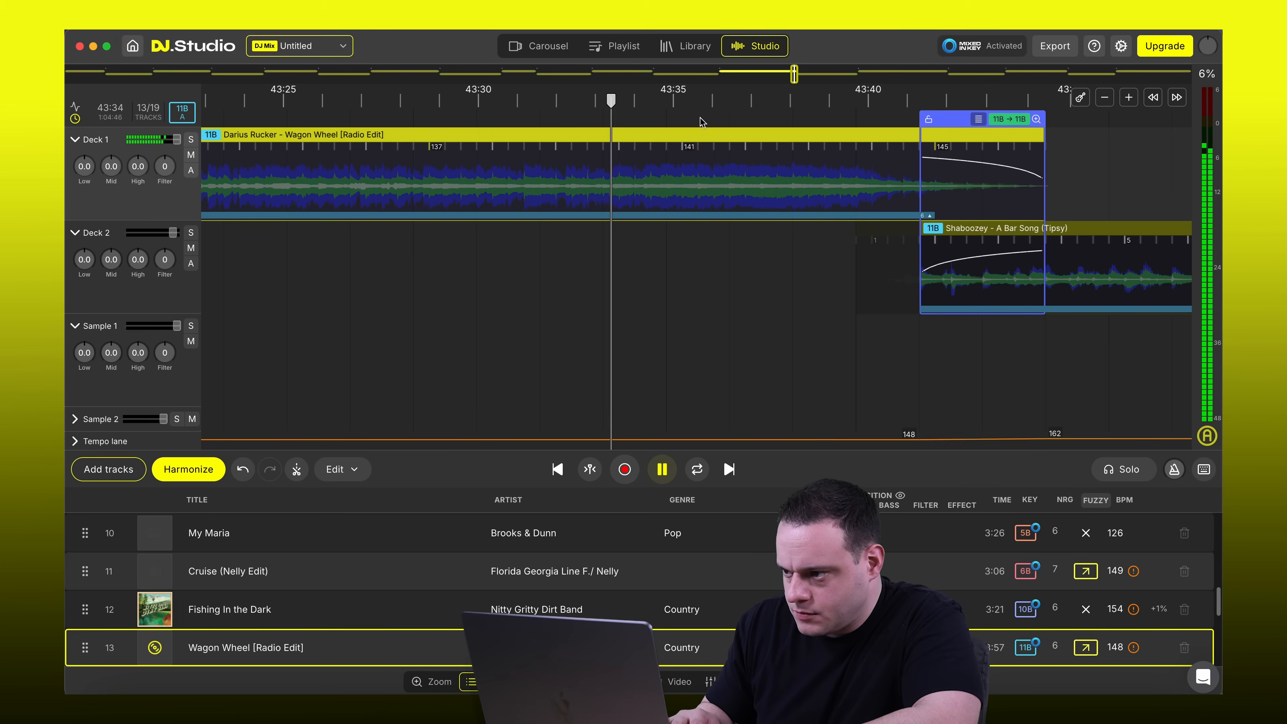
pyautogui.press('space')
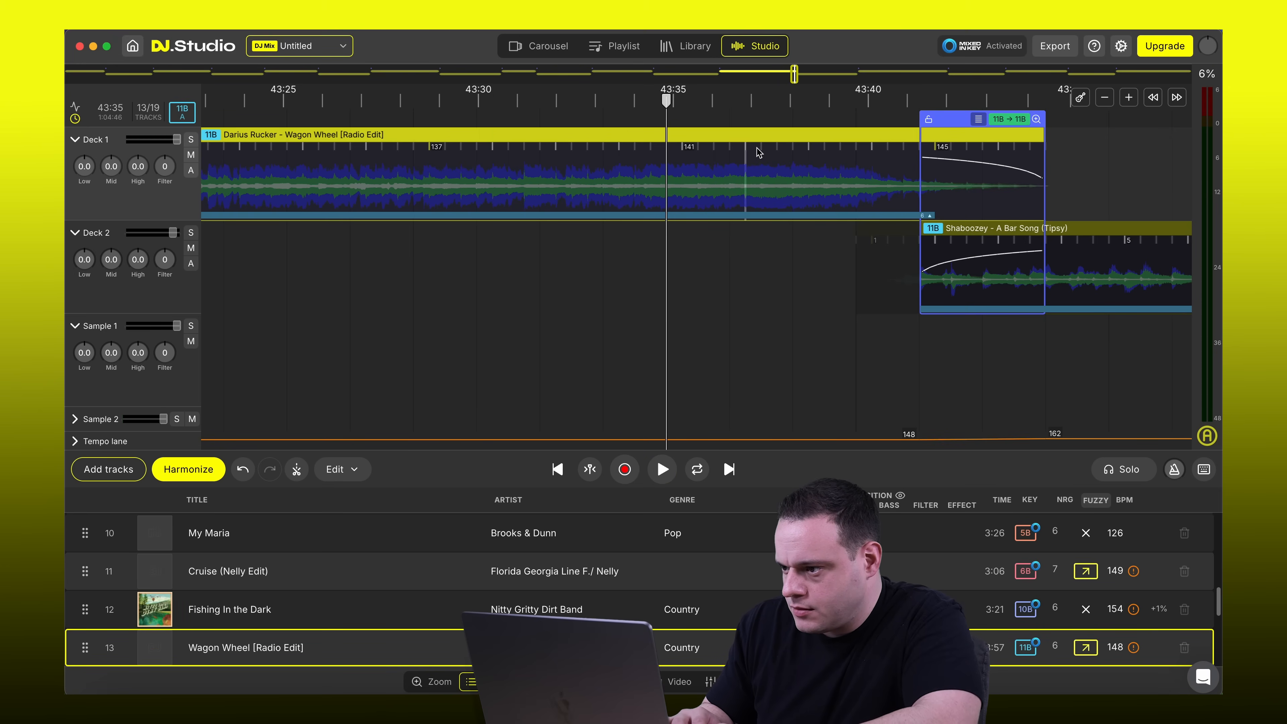
pyautogui.moveTo(961, 119); pyautogui.dragTo(741, 120)
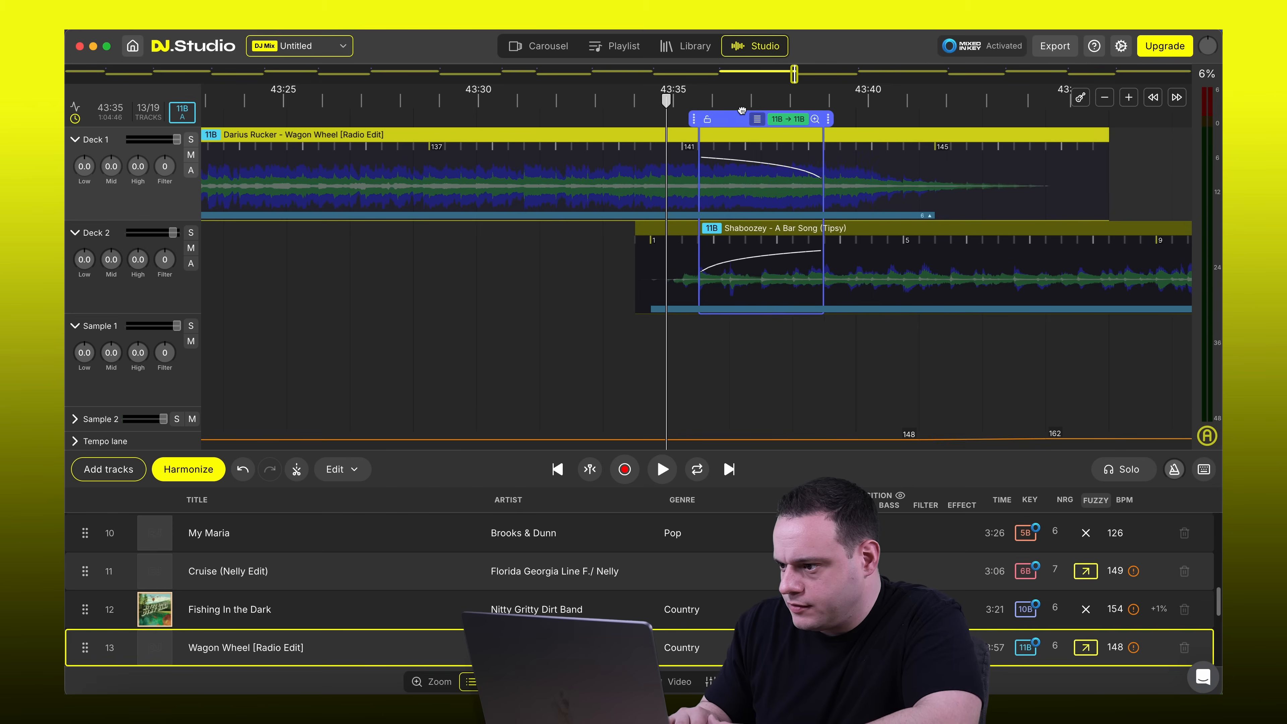
pyautogui.click(613, 81)
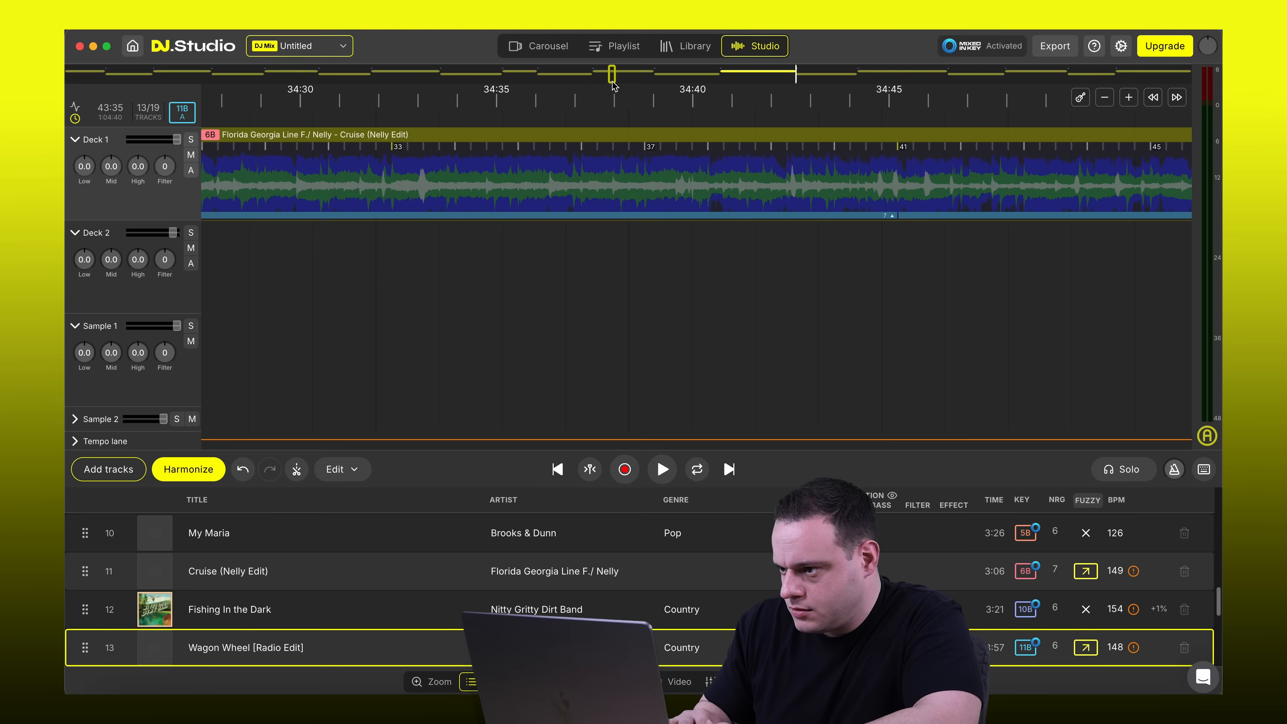
pyautogui.click(796, 77)
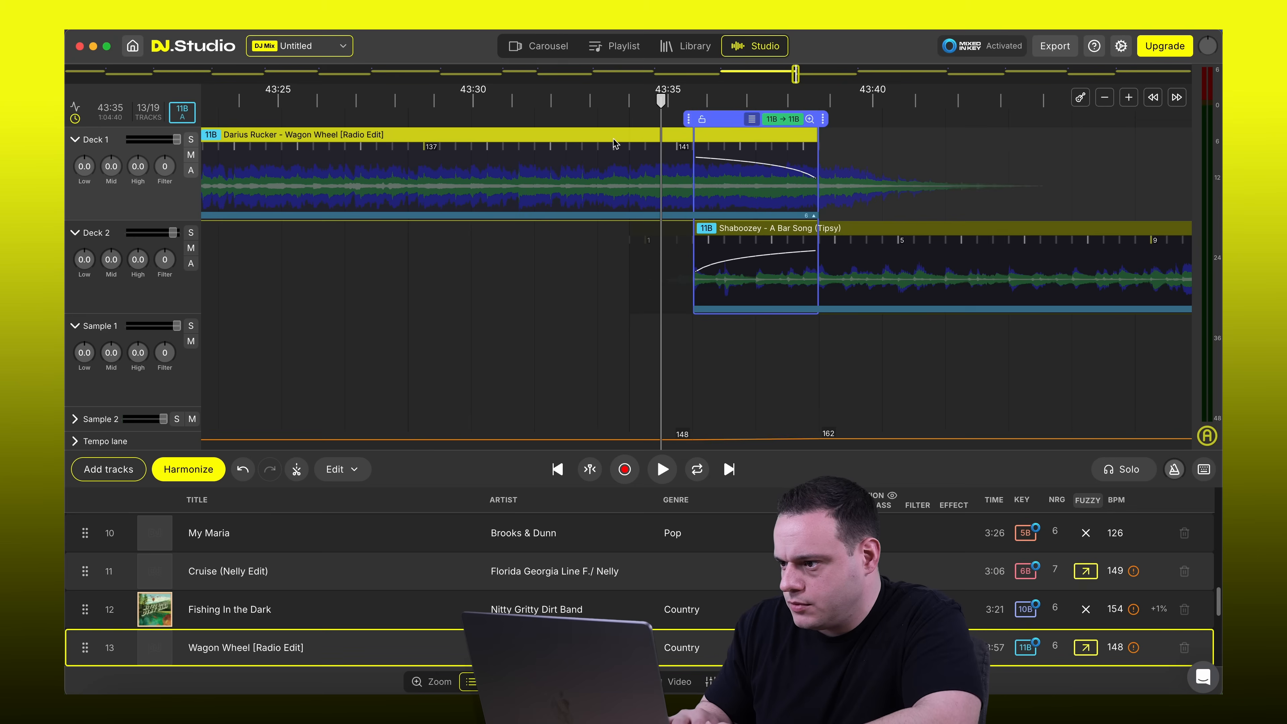
pyautogui.press('space')
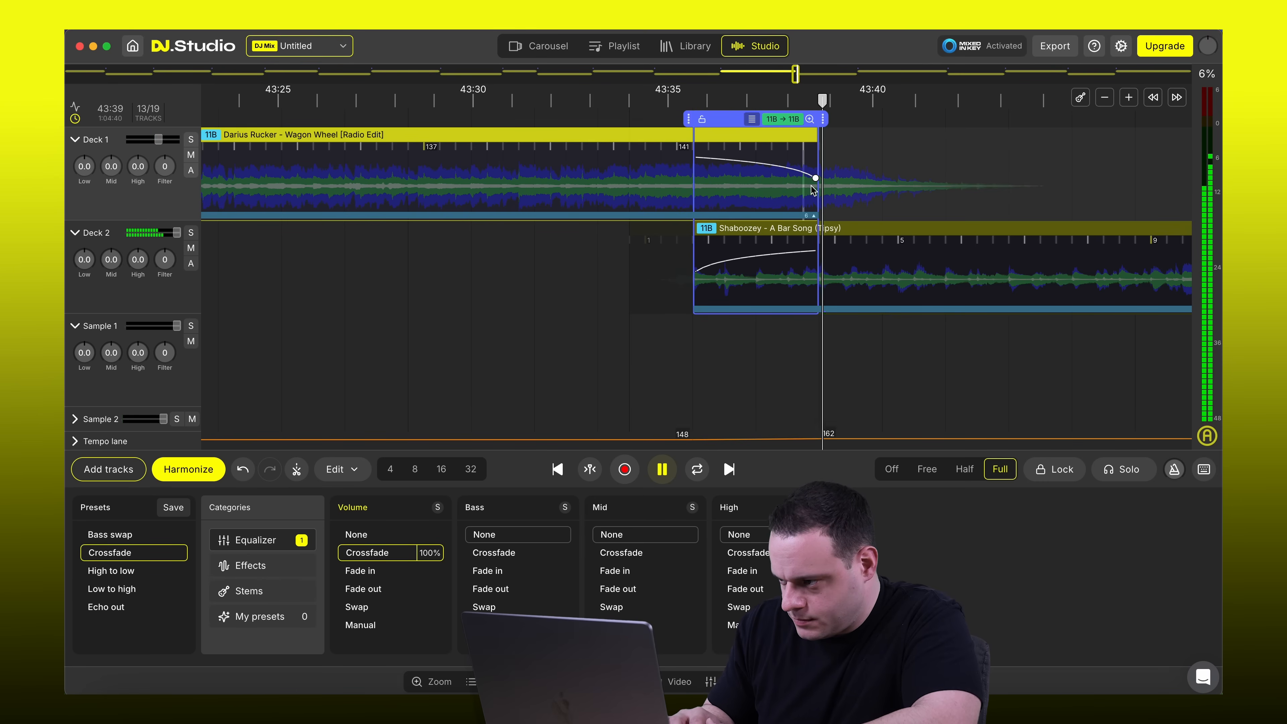
pyautogui.press('space')
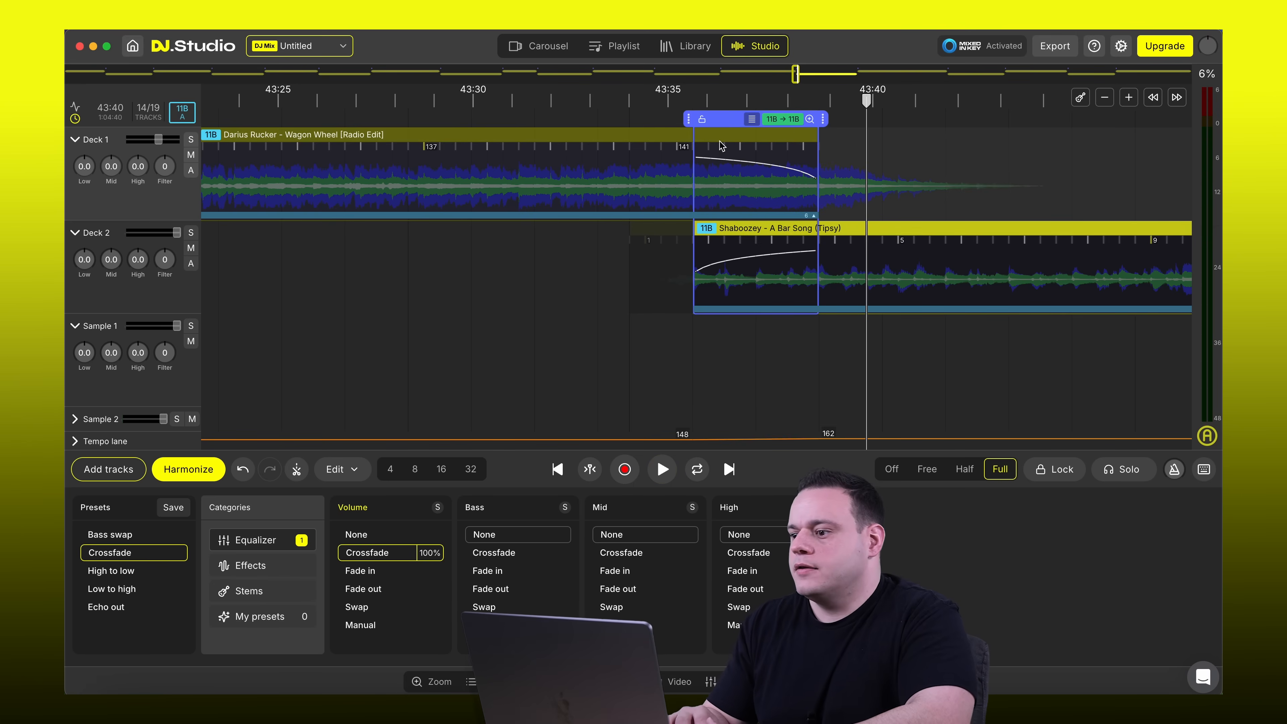
# Set the duration of the transition from Wagon Wheel [Radio Edit] into A Bar Song (Tipsy) to 4 bars and play it
pyautogui.click(727, 119)
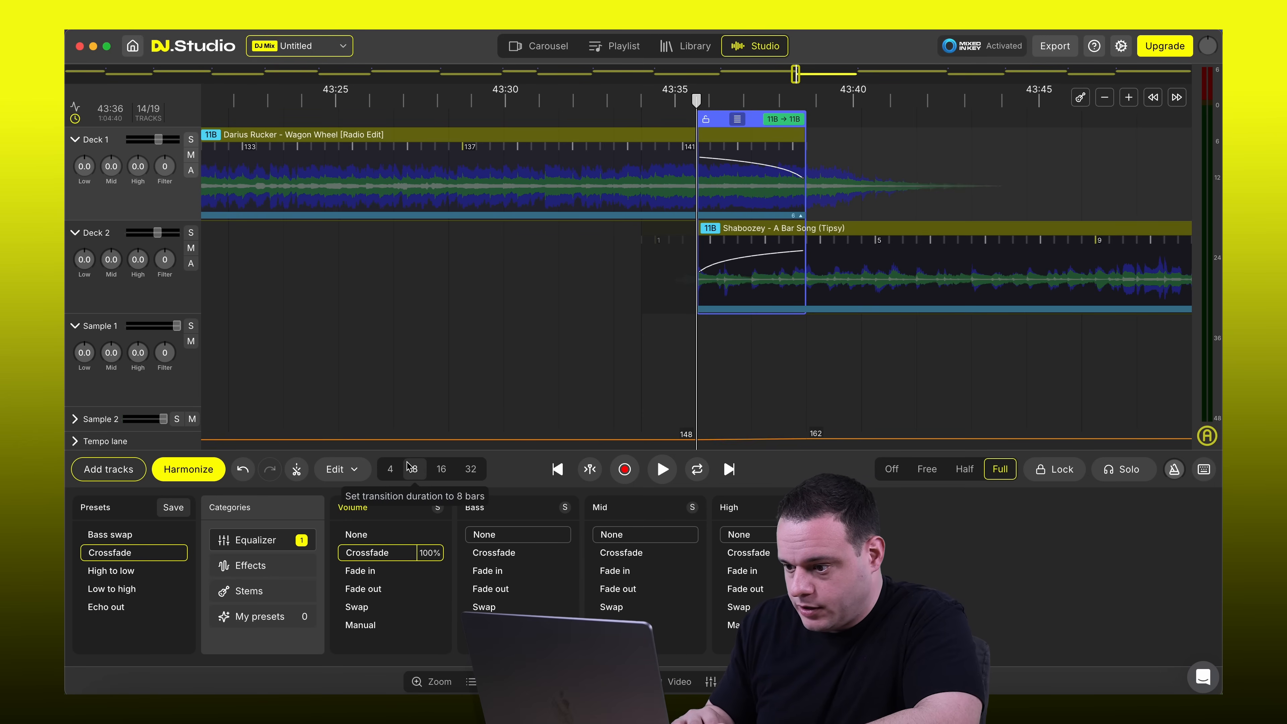
pyautogui.click(392, 470)
pyautogui.click(651, 158)
pyautogui.press('space')
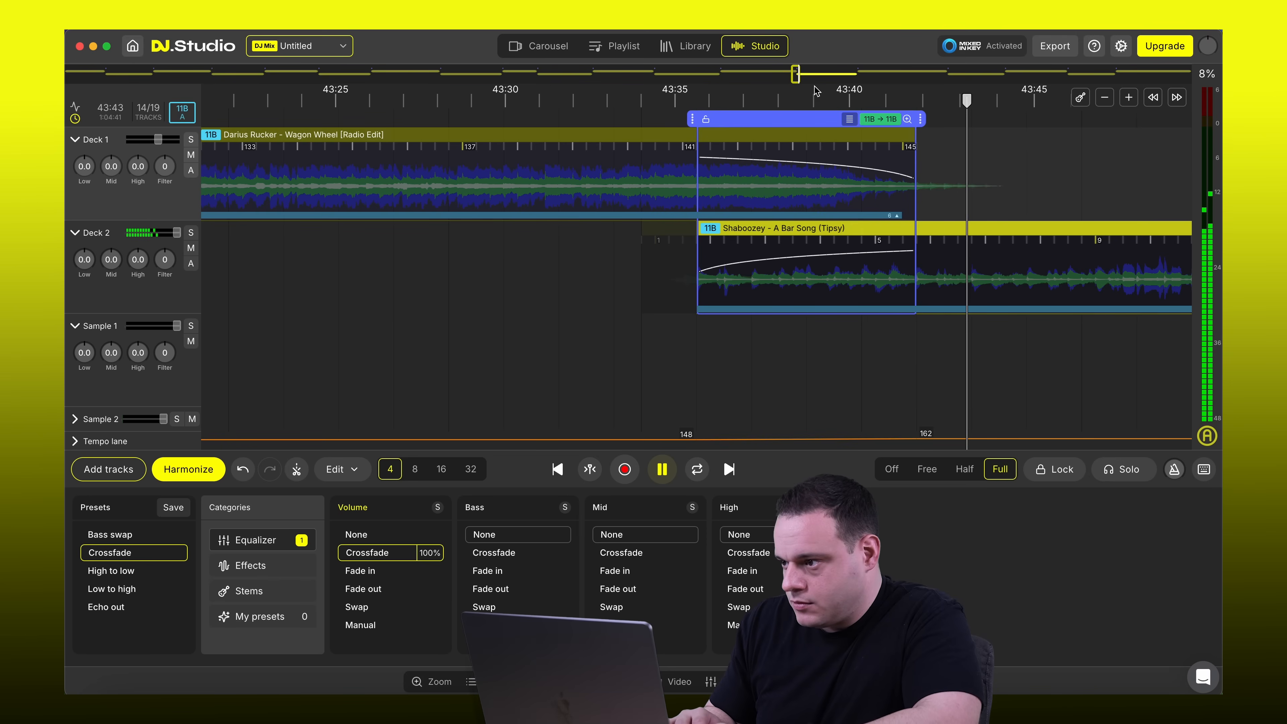
pyautogui.press('space')
# Shift Chicken Fried about 1.5 seconds later within its incoming transition from A Bar Song (Tipsy), and play the blend
pyautogui.click(853, 75)
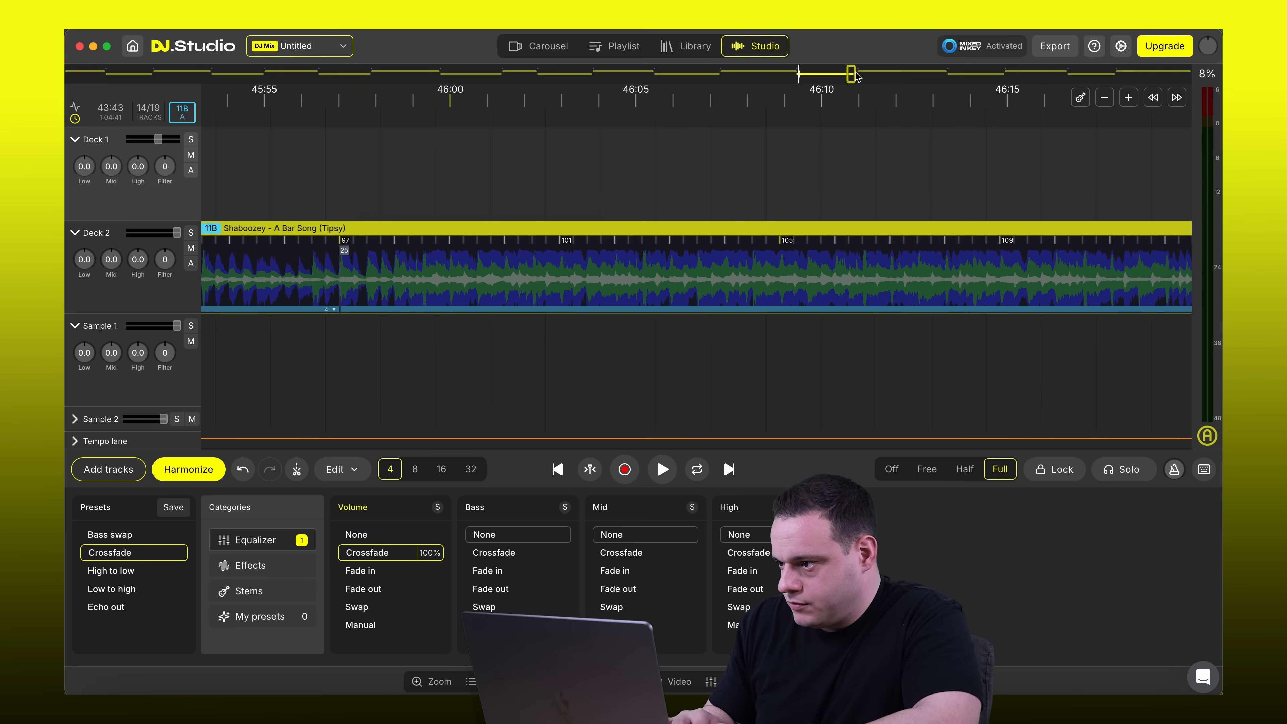
pyautogui.click(814, 101)
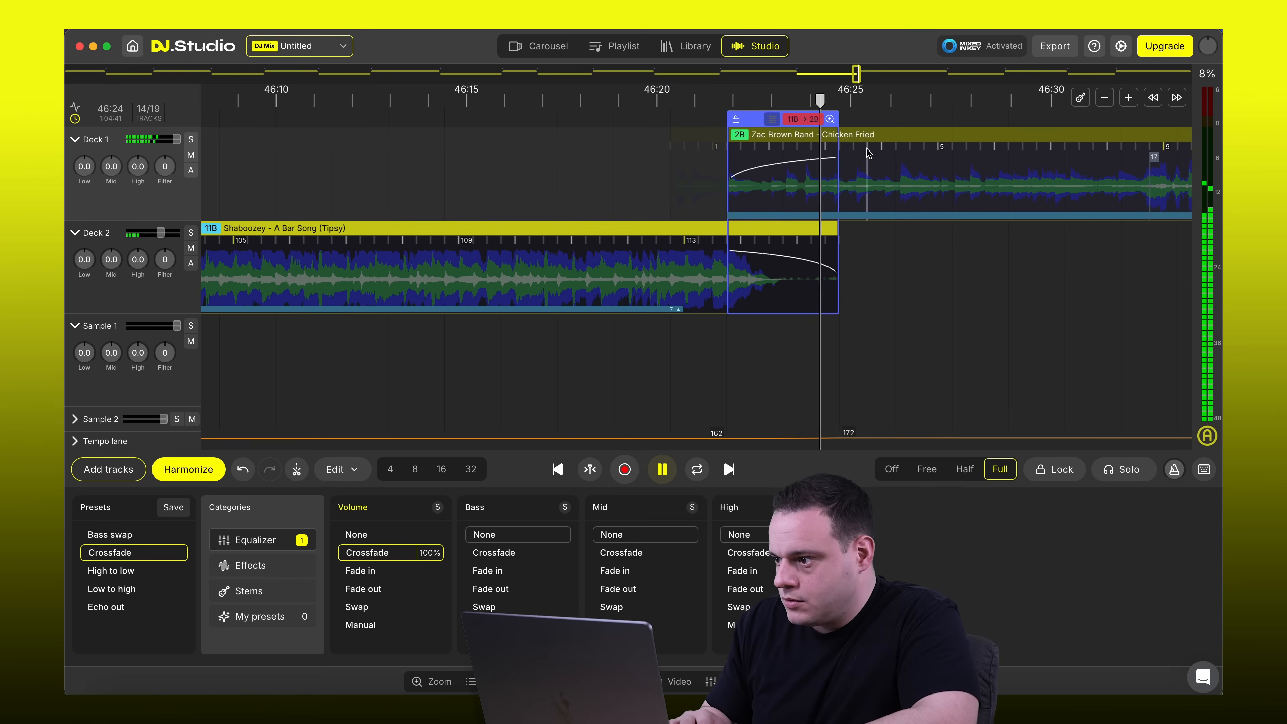
pyautogui.press('space')
pyautogui.moveTo(870, 137); pyautogui.dragTo(929, 137)
pyautogui.click(685, 101)
pyautogui.press('space')
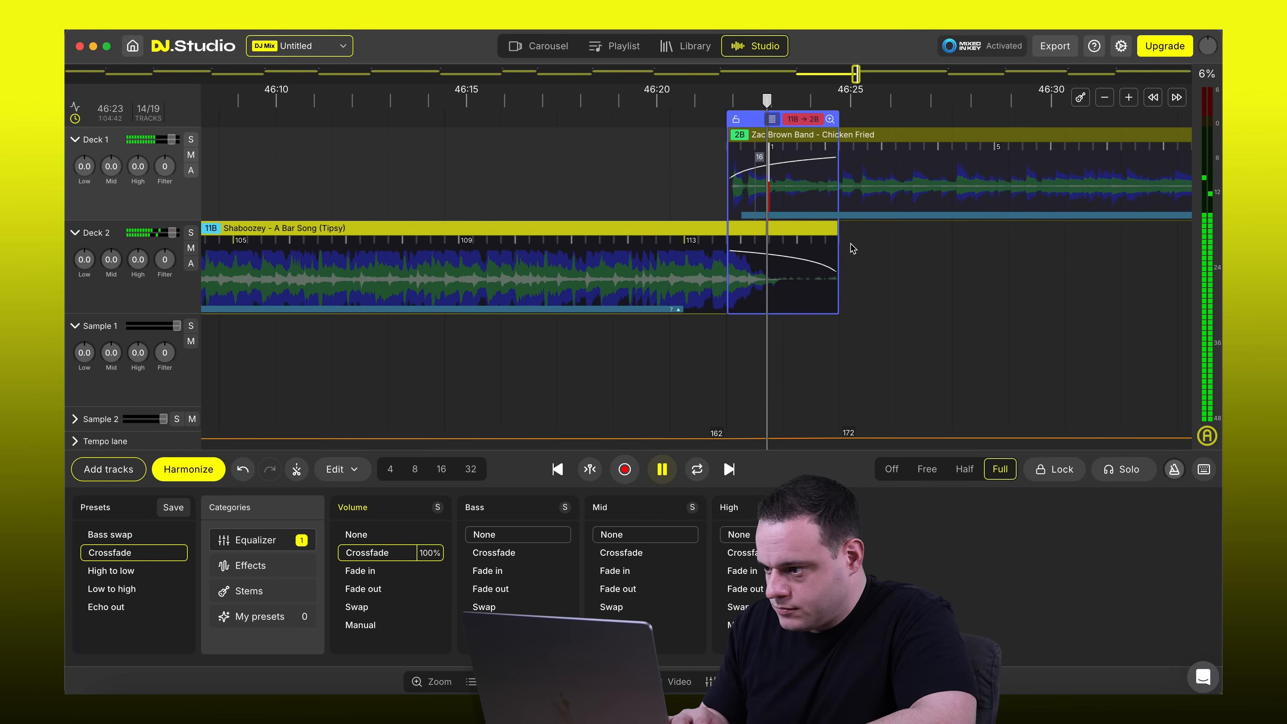
pyautogui.press('space')
# Move the transition from A Bar Song (Tipsy) into Chicken Fried later, starting at about 46:23, and play it
pyautogui.moveTo(757, 120); pyautogui.dragTo(786, 121)
pyautogui.click(659, 99)
pyautogui.press('space')
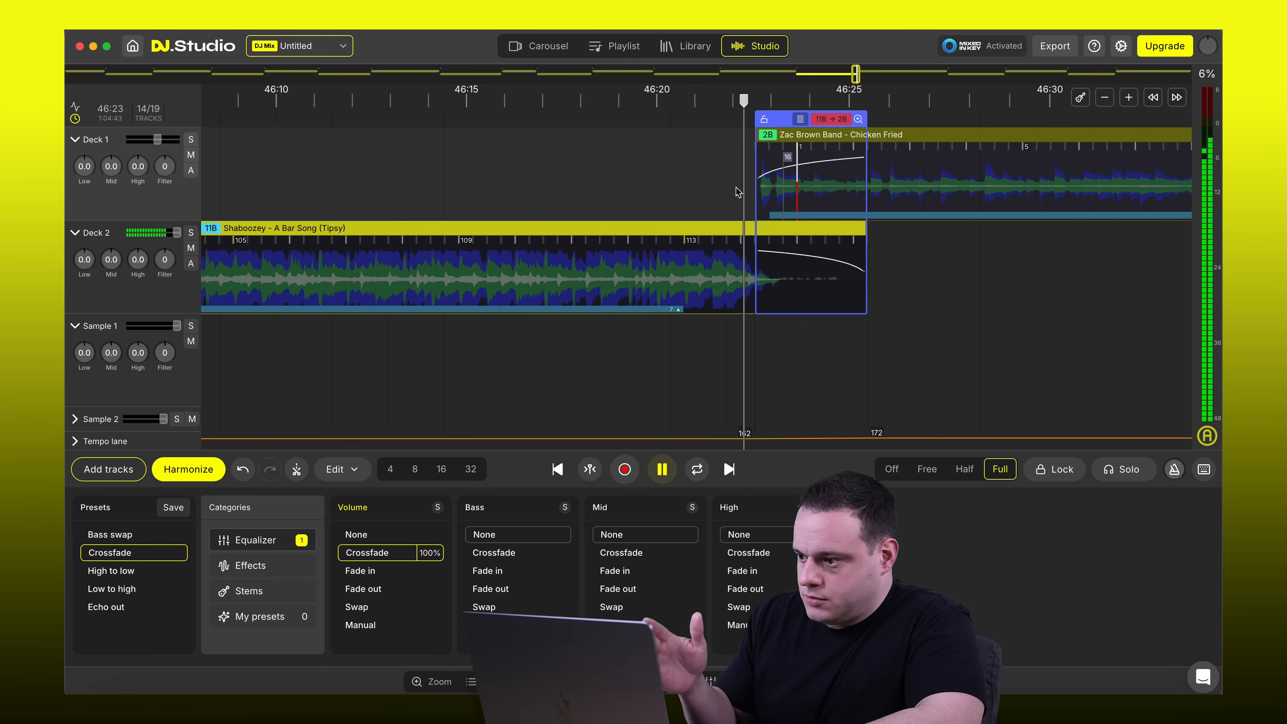
pyautogui.press('space')
pyautogui.moveTo(788, 123); pyautogui.dragTo(802, 123)
pyautogui.press('space')
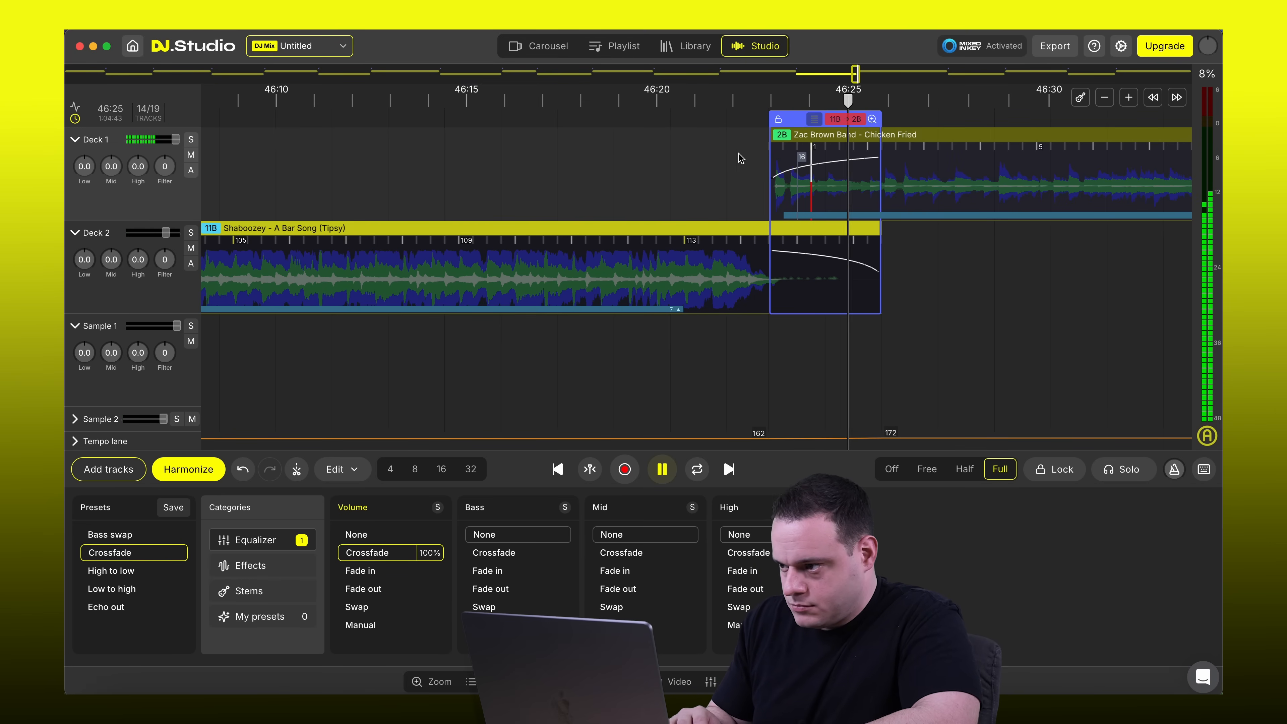
# Raise Chicken Fried's starting volume to 0 dB in its incoming transition from A Bar Song (Tipsy), and play the blend
pyautogui.press('space')
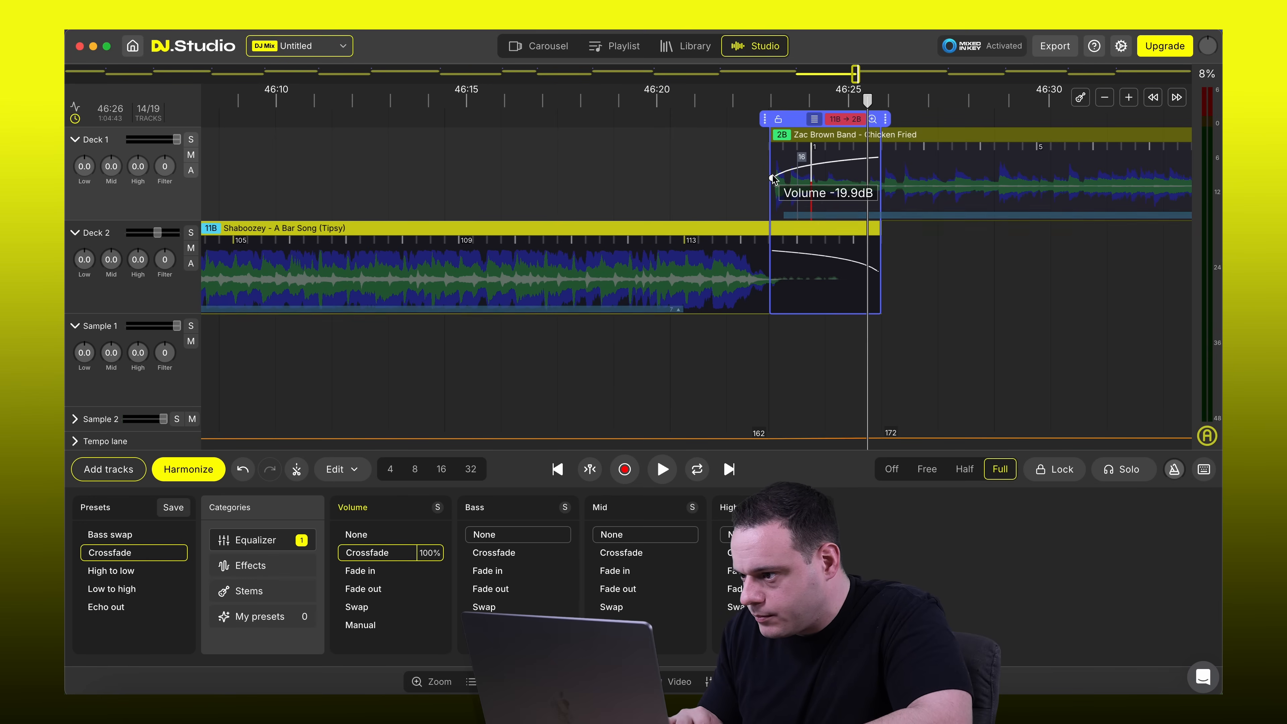
pyautogui.moveTo(773, 178); pyautogui.dragTo(772, 158)
pyautogui.click(712, 104)
pyautogui.press('space')
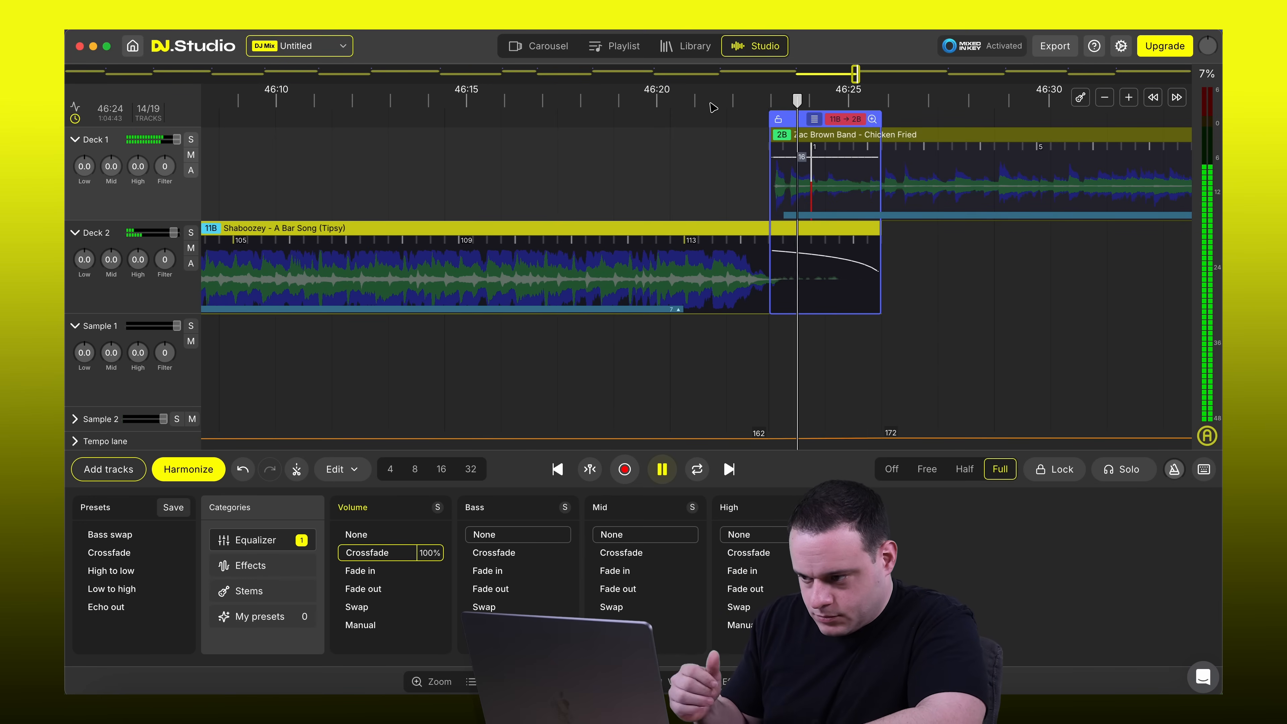
pyautogui.press('space')
# Shift Chicken Fried slightly earlier so its first waveform hit meets the start of its incoming transition, and play the blend
pyautogui.scroll(5, 770, 149)
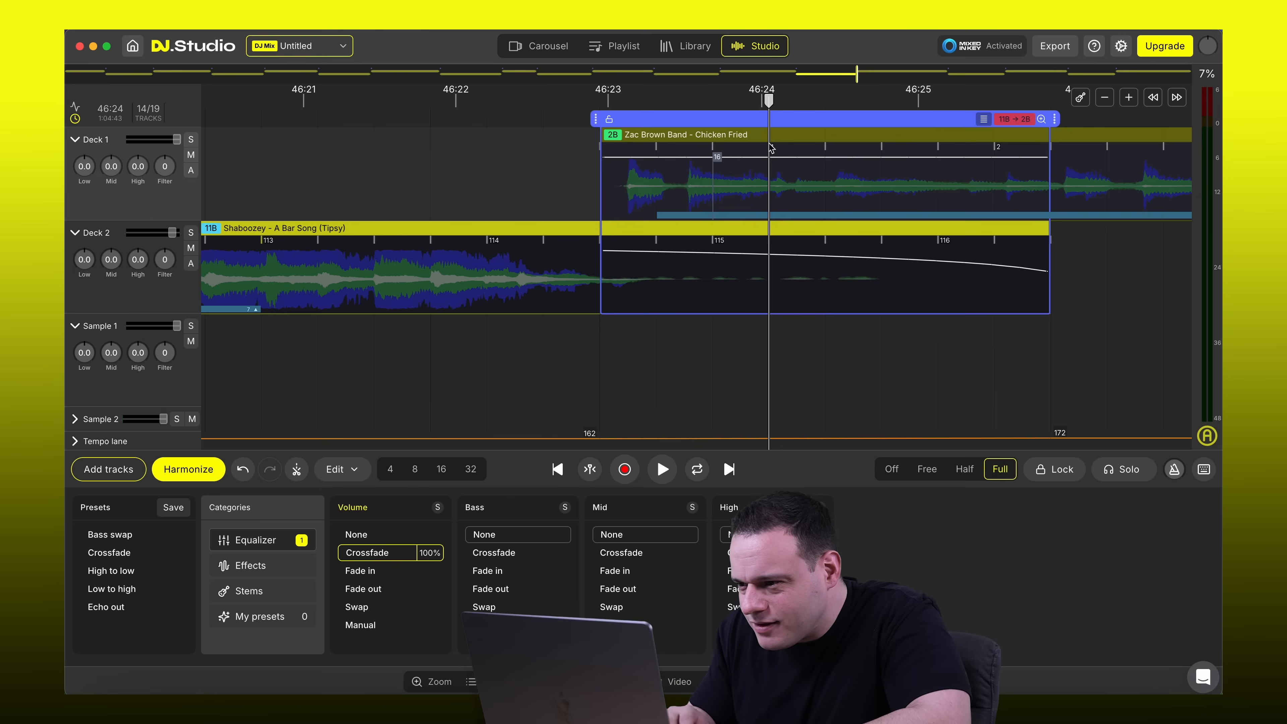
pyautogui.moveTo(648, 128)
pyautogui.mouseDown()
pyautogui.moveTo(614, 123)
pyautogui.moveTo(632, 122)
pyautogui.mouseUp()
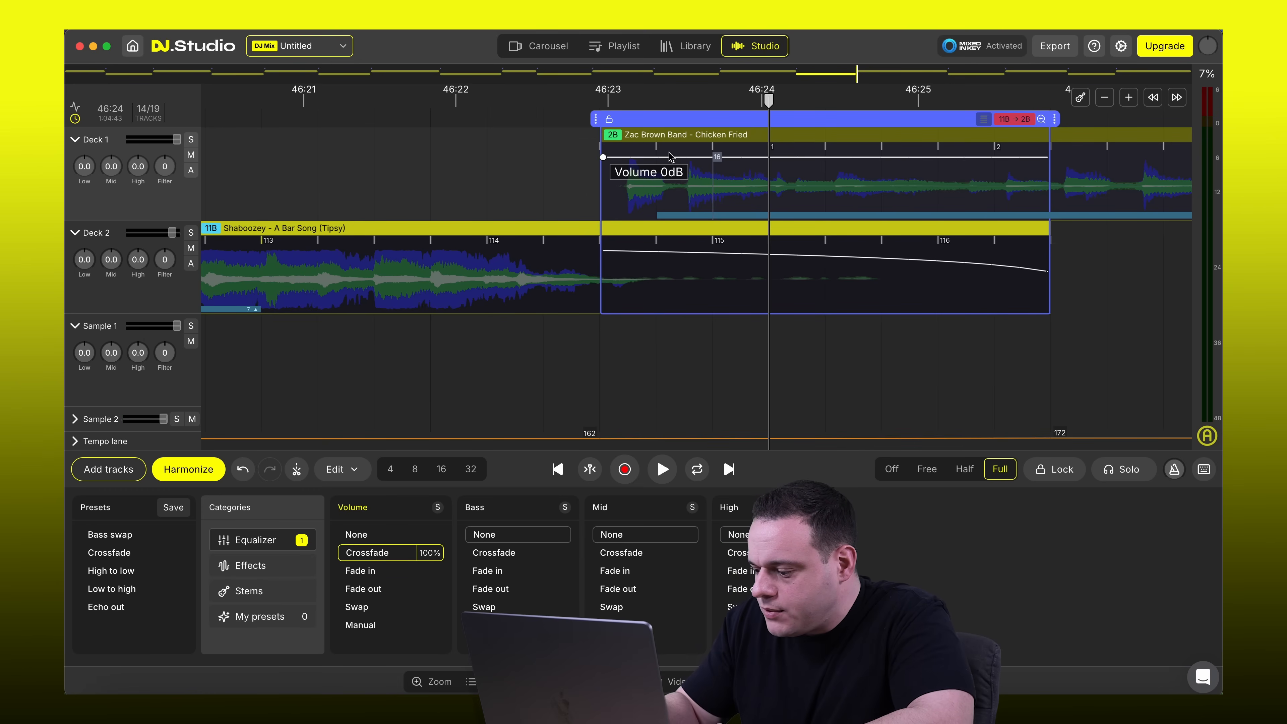
pyautogui.scroll(5, 669, 157)
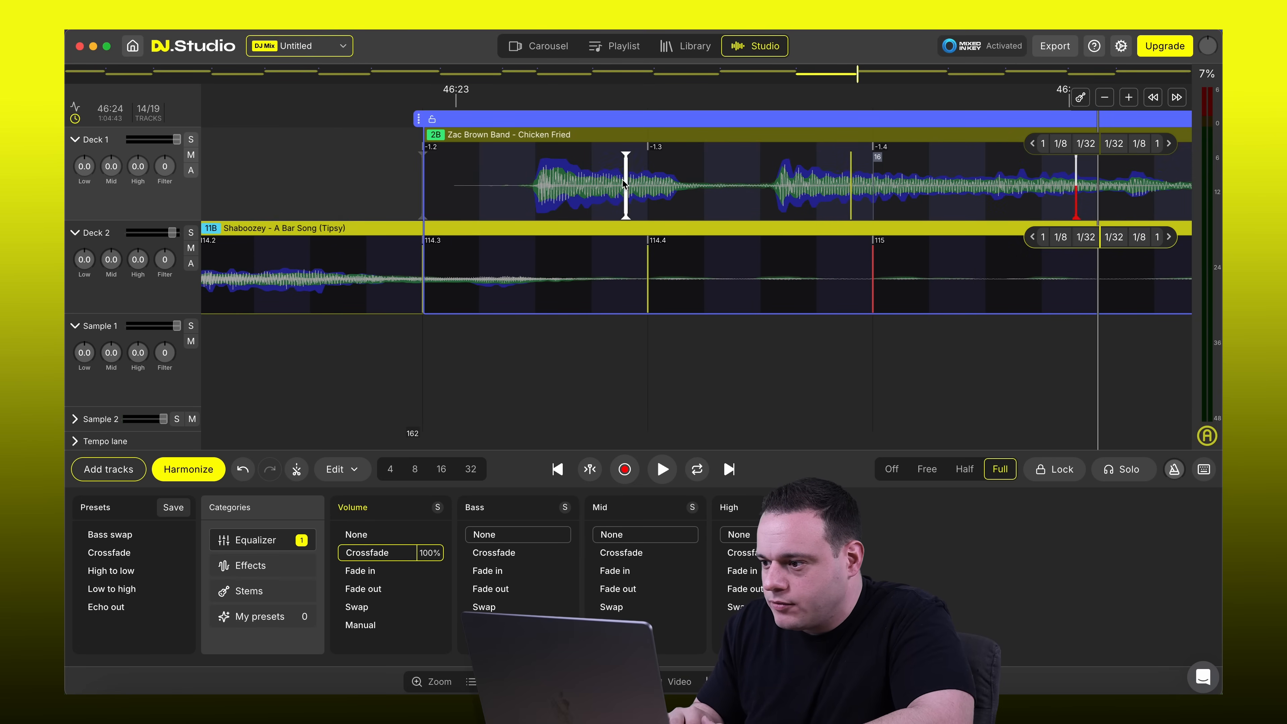
pyautogui.moveTo(537, 169); pyautogui.dragTo(424, 172)
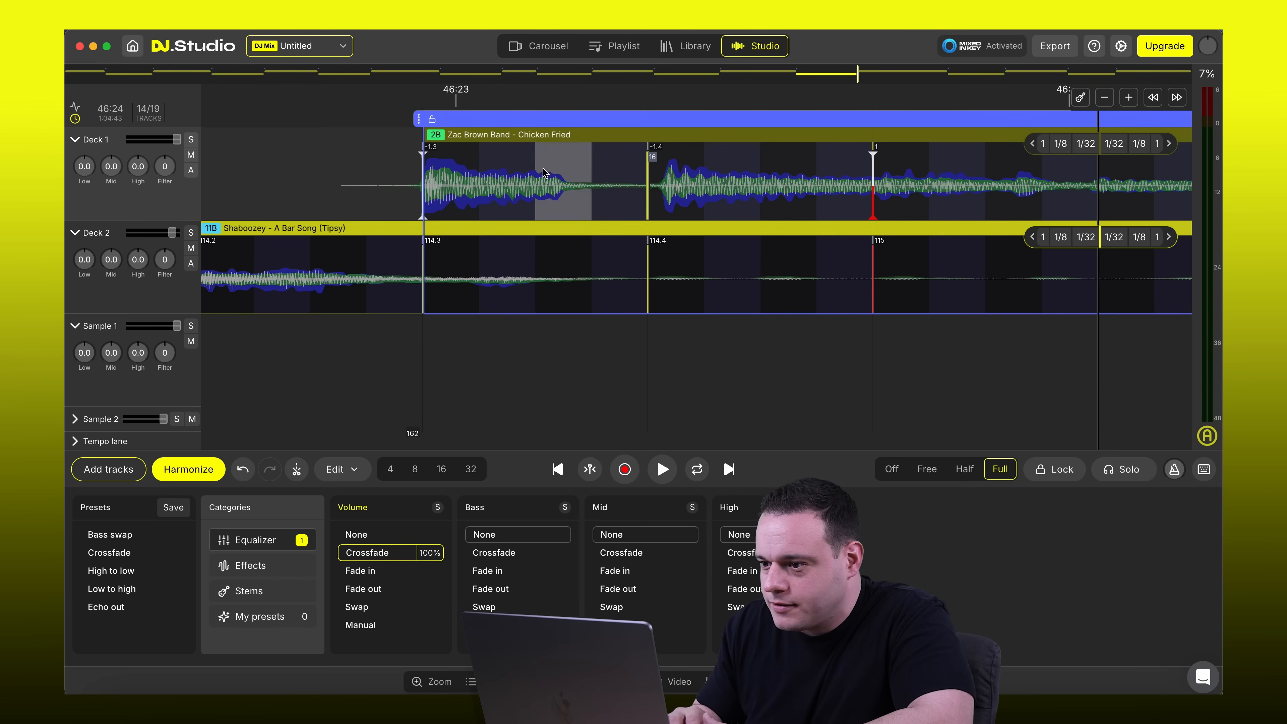
pyautogui.scroll(-5, 389, 106)
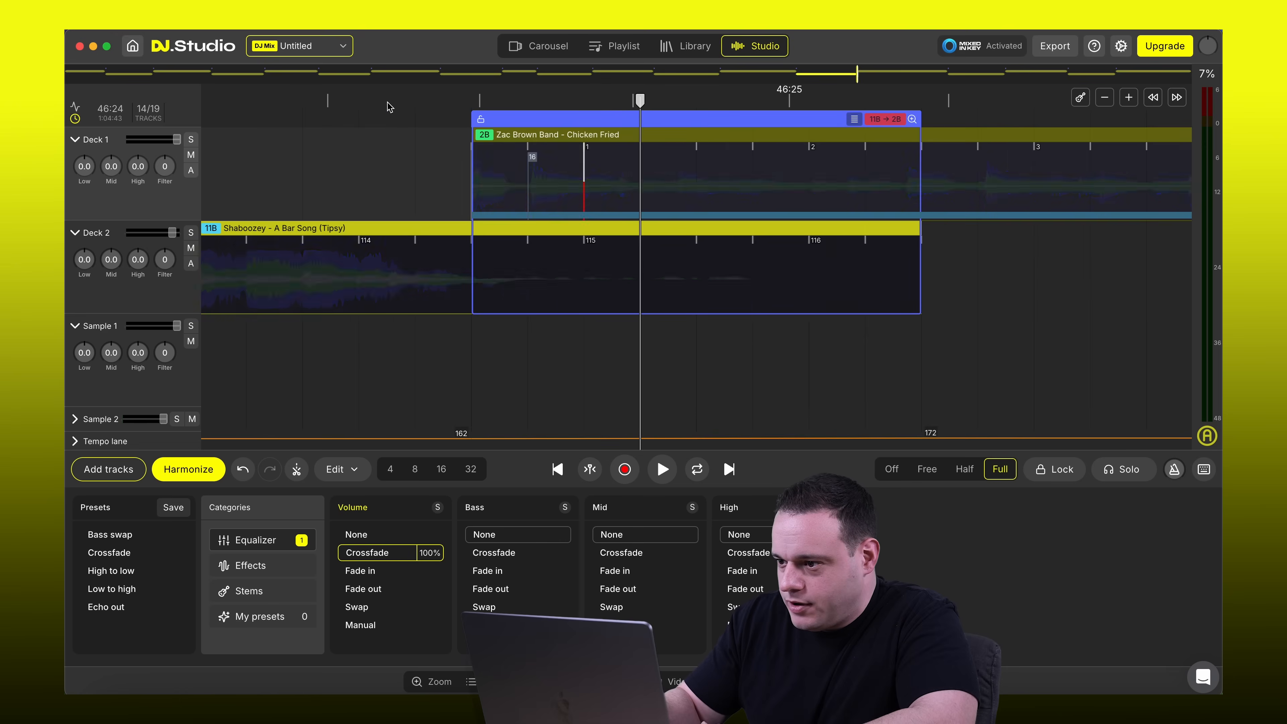
pyautogui.click(605, 105)
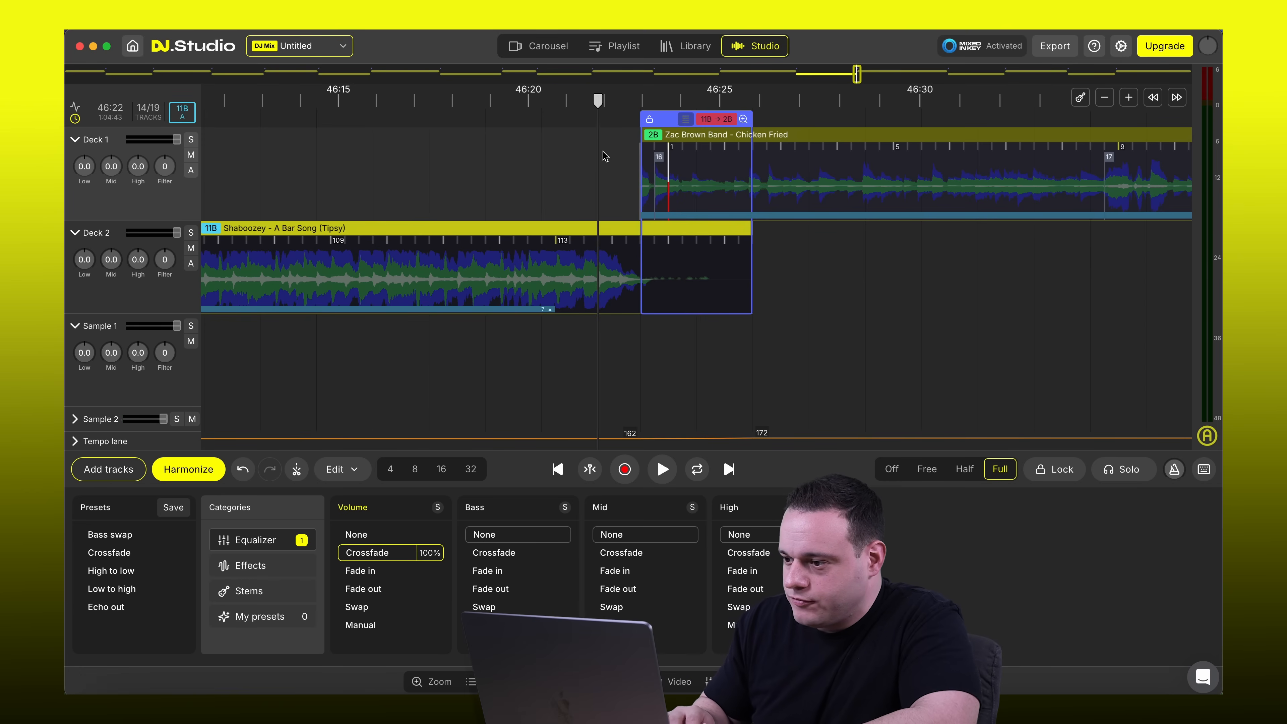
pyautogui.press('space')
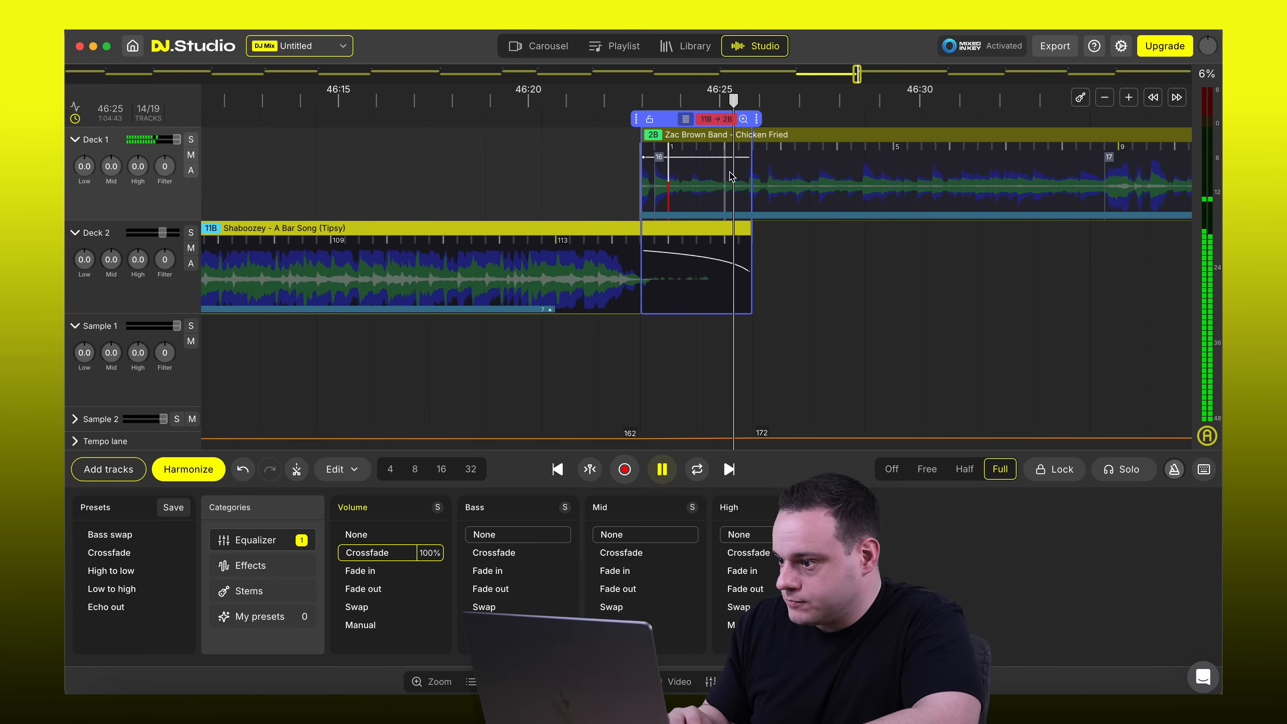
pyautogui.press('space')
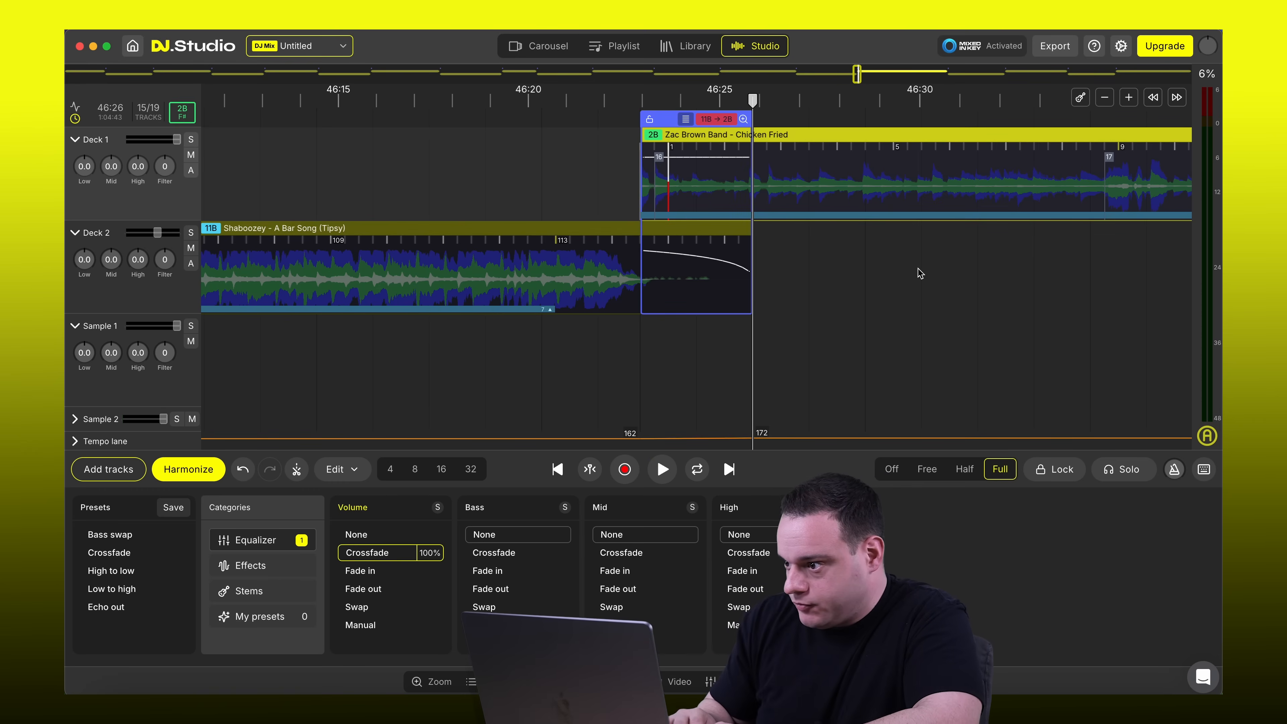
# Play the transition from Chicken Fried into Chattahoochee, and place the playhead at about 50:12 near the end of Chicken Fried
pyautogui.hscroll(1, 860, 289)
pyautogui.click(946, 75)
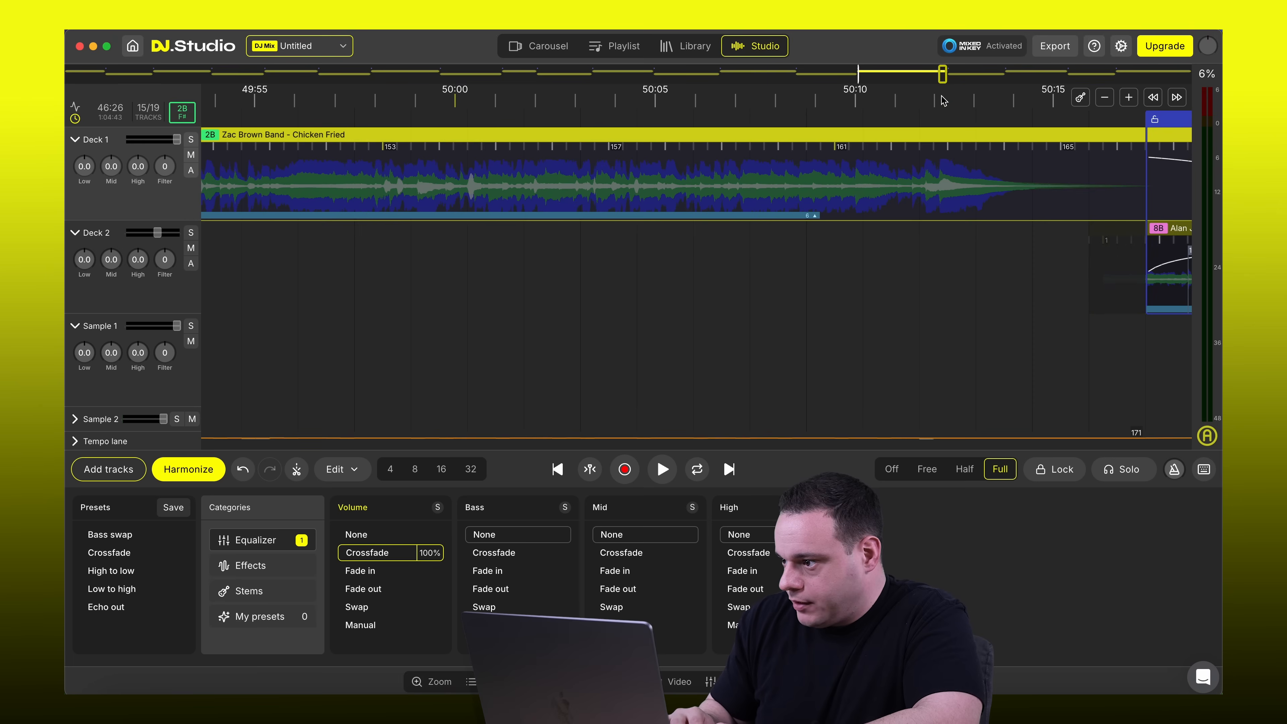
pyautogui.click(1120, 119)
pyautogui.press('space')
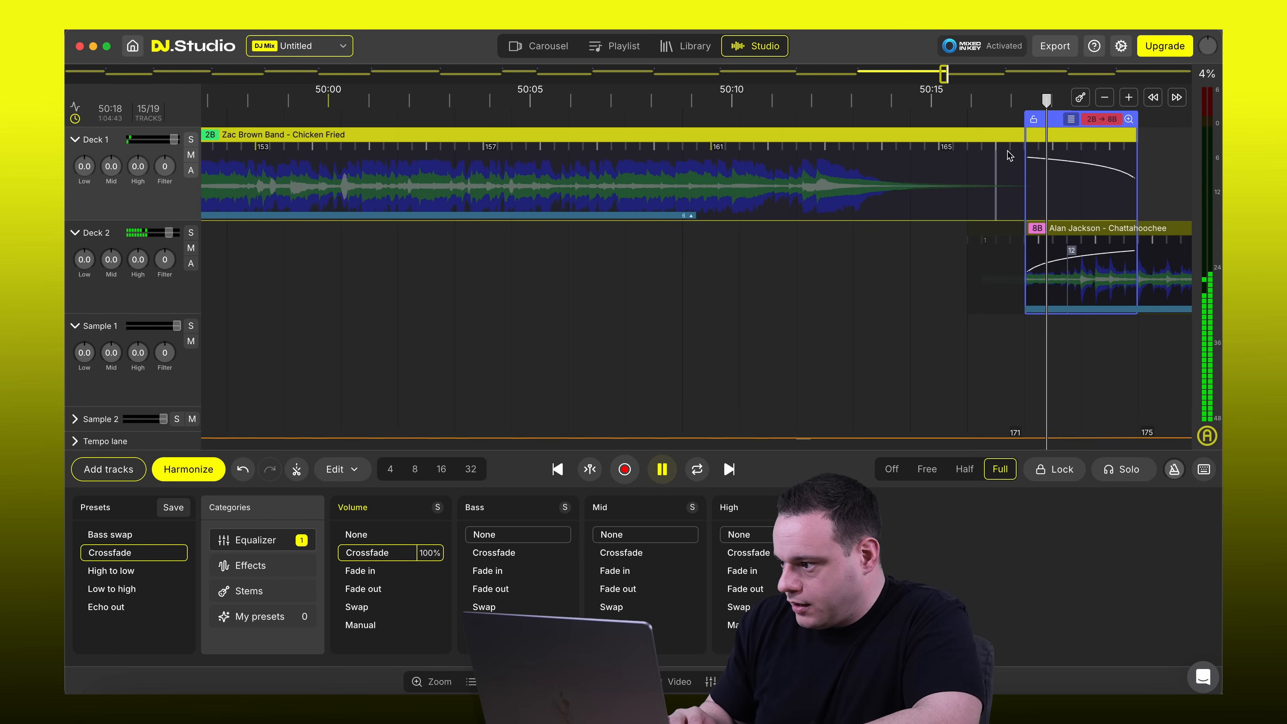
pyautogui.click(767, 170)
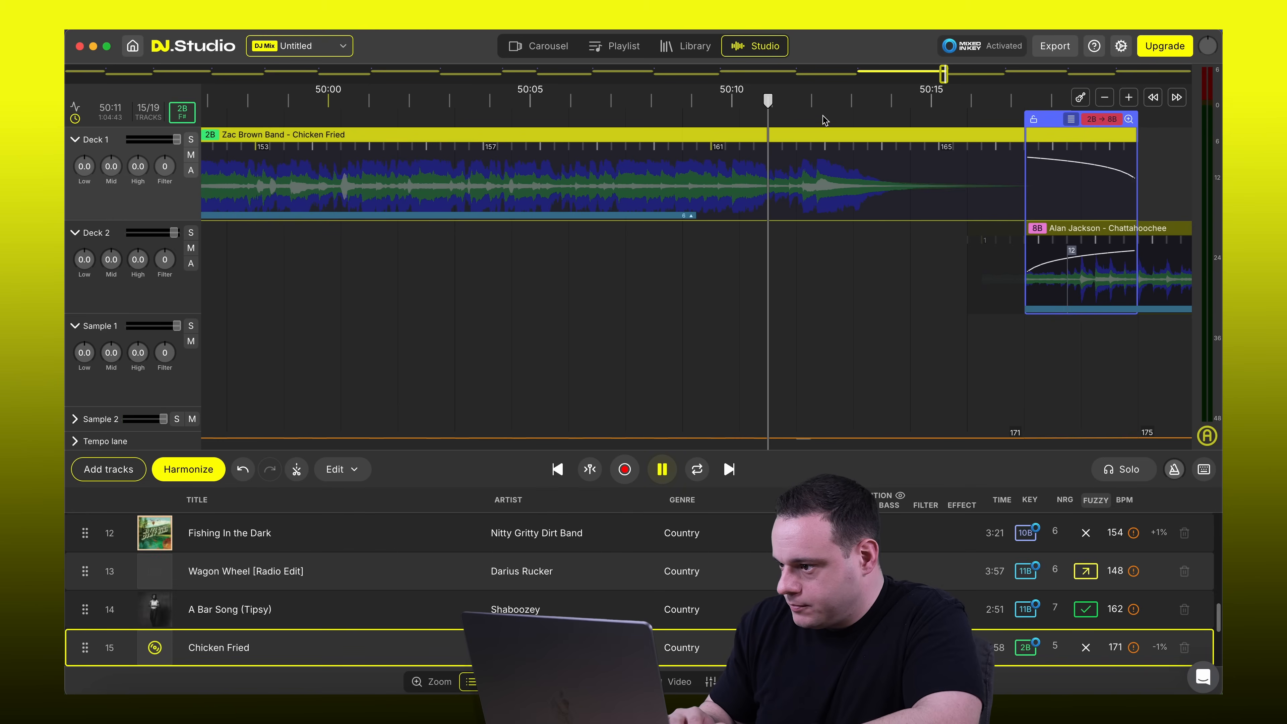
pyautogui.click(839, 98)
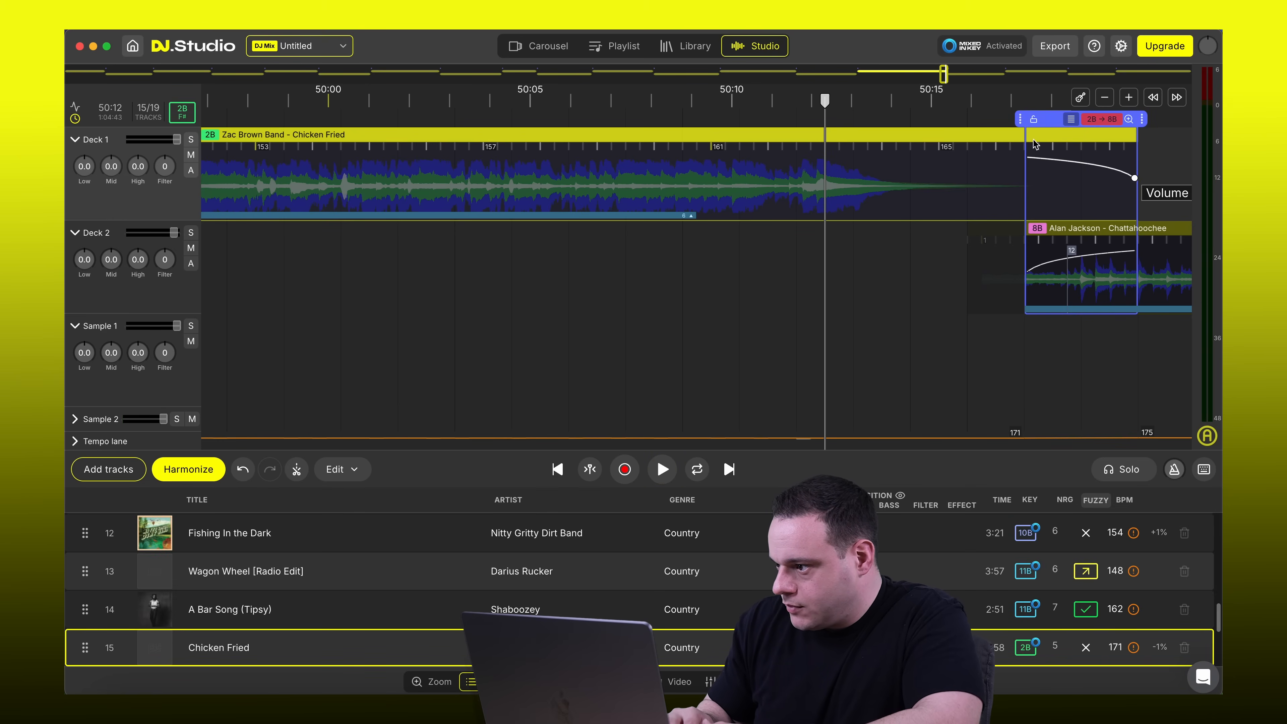
# Shift Chattahoochee about 1 second later within its incoming transition, move that transition earlier to start at about 50:12, and play it
pyautogui.moveTo(1076, 246); pyautogui.dragTo(1116, 250)
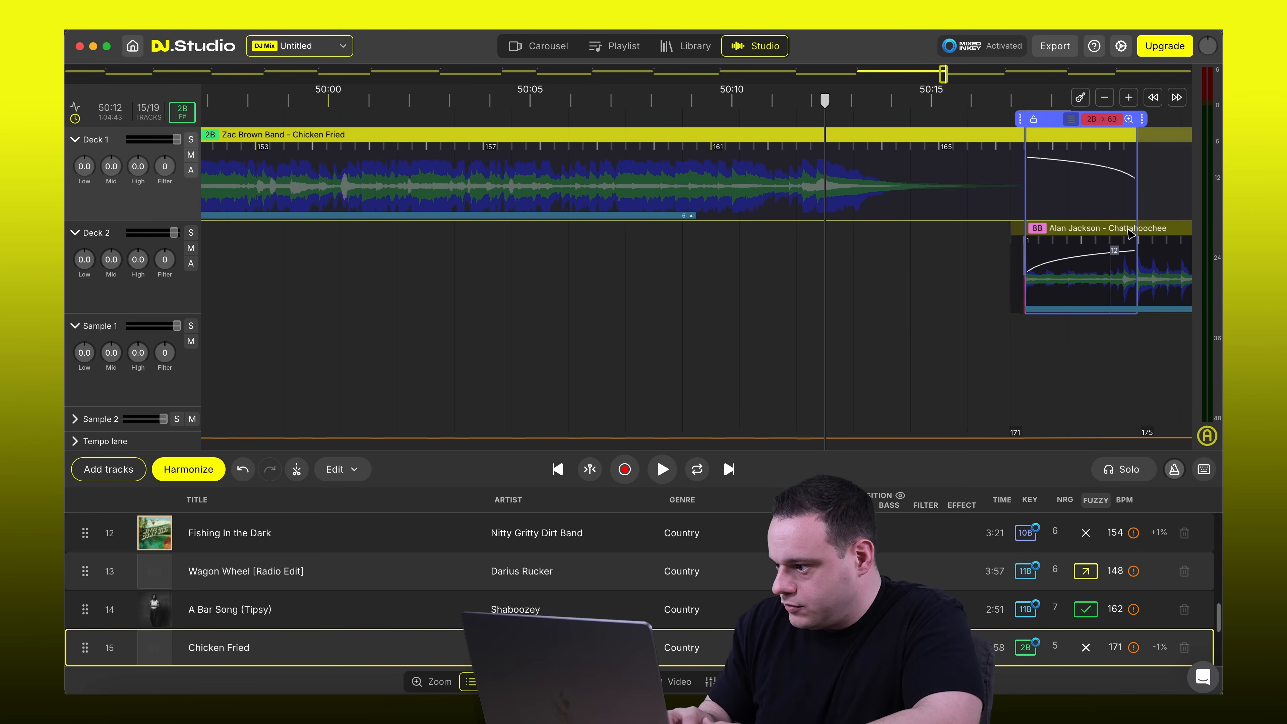
pyautogui.moveTo(1017, 119); pyautogui.dragTo(824, 122)
pyautogui.click(824, 120)
pyautogui.press('space')
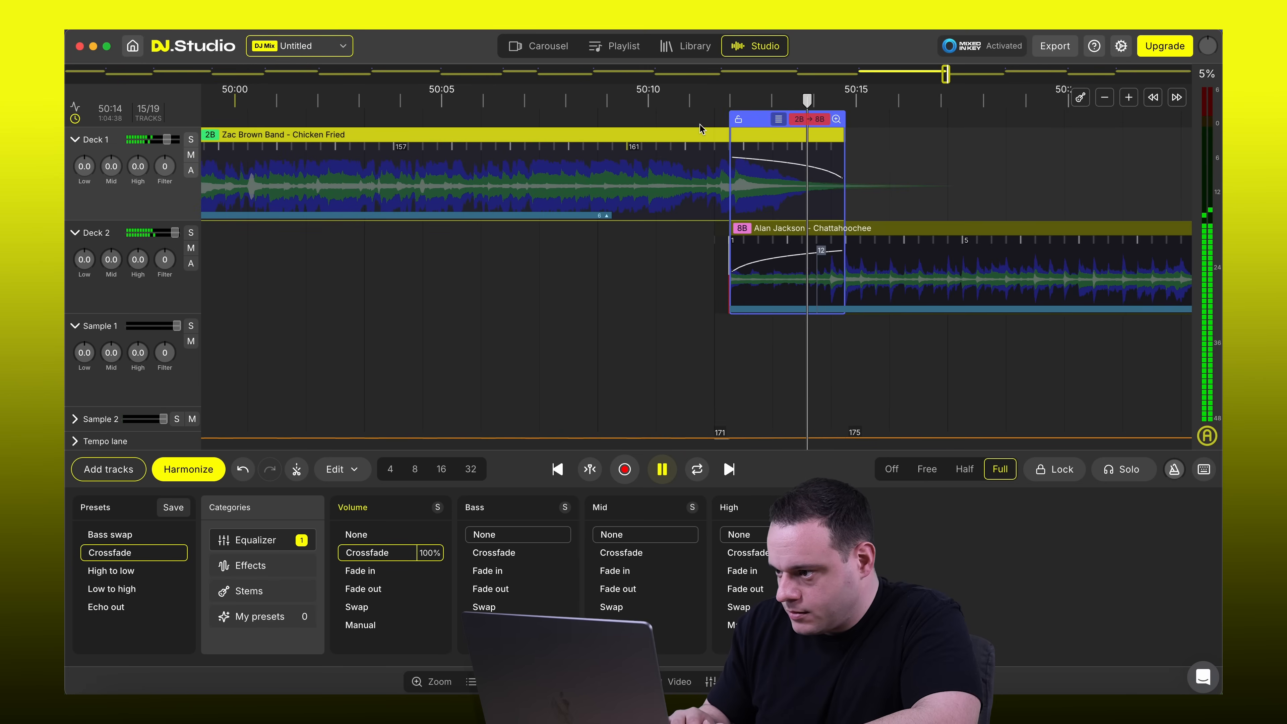
pyautogui.press('space')
pyautogui.click(700, 108)
pyautogui.press('space')
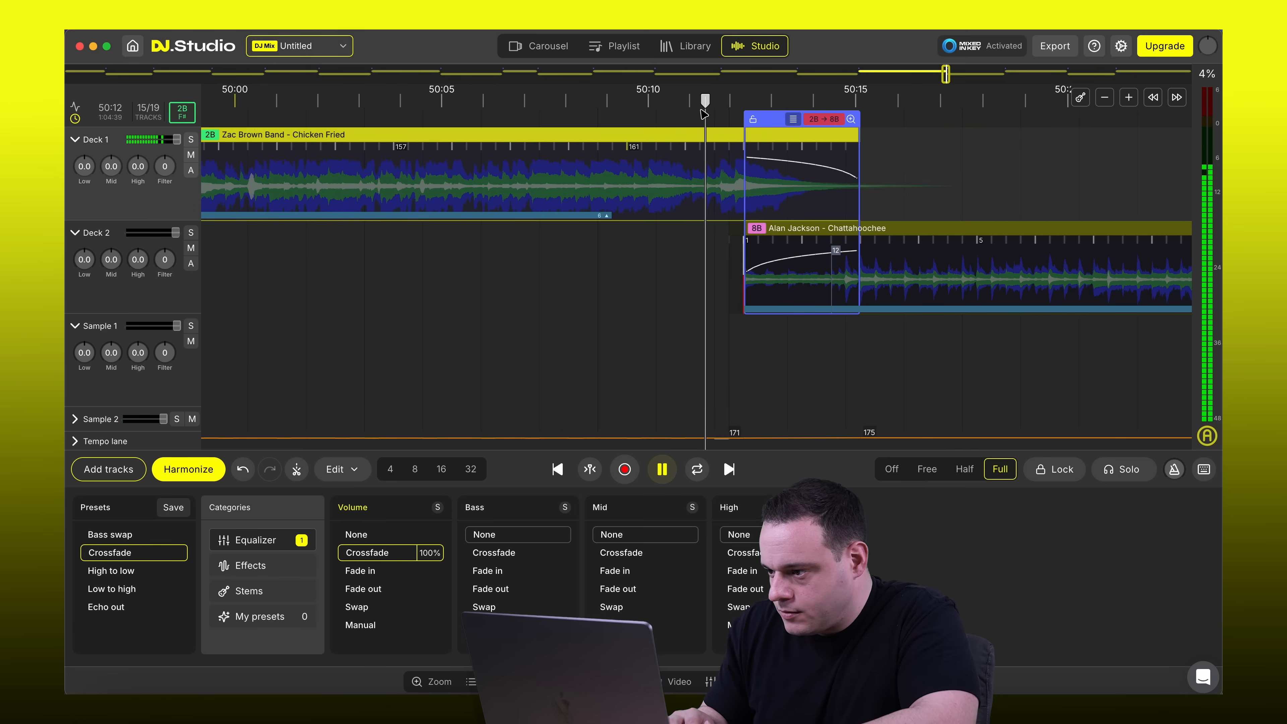
# Raise Chattahoochee's starting volume in its transition from Chicken Fried to an almost flat curve, and play the blend
pyautogui.moveTo(749, 273)
pyautogui.press('space')
pyautogui.moveTo(748, 272); pyautogui.dragTo(751, 254)
pyautogui.press('space')
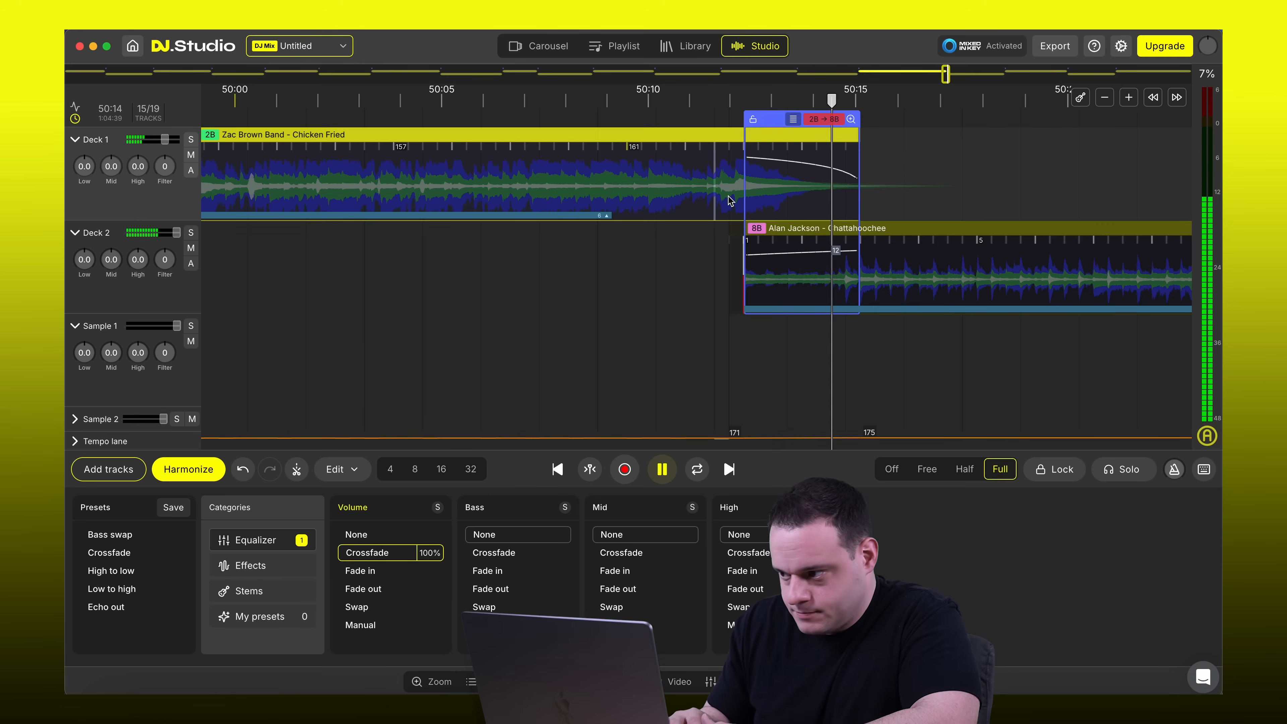
pyautogui.press('space')
# Add a user beat marker at beat 1.2 of Chattahoochee, align its opening beats with Chicken Fried's, and play the blend
pyautogui.scroll(8, 749, 151)
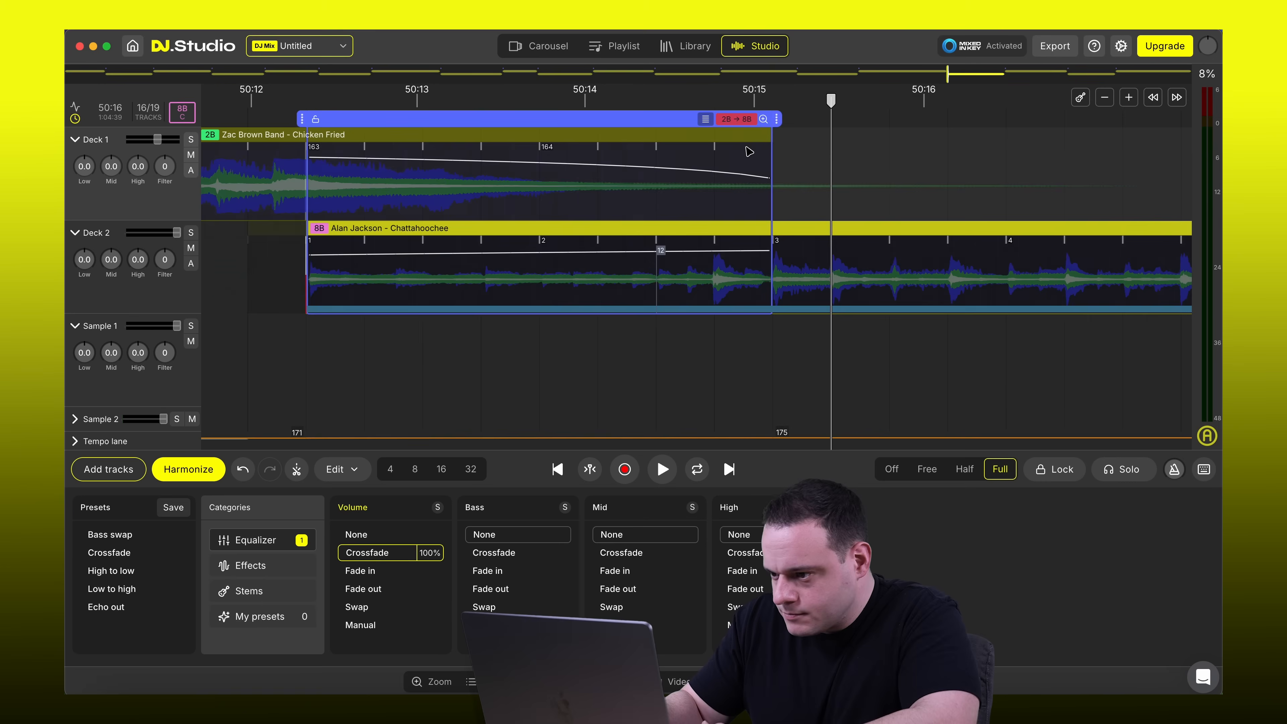
pyautogui.hscroll(-10, 607, 237)
pyautogui.hscroll(-6, 606, 237)
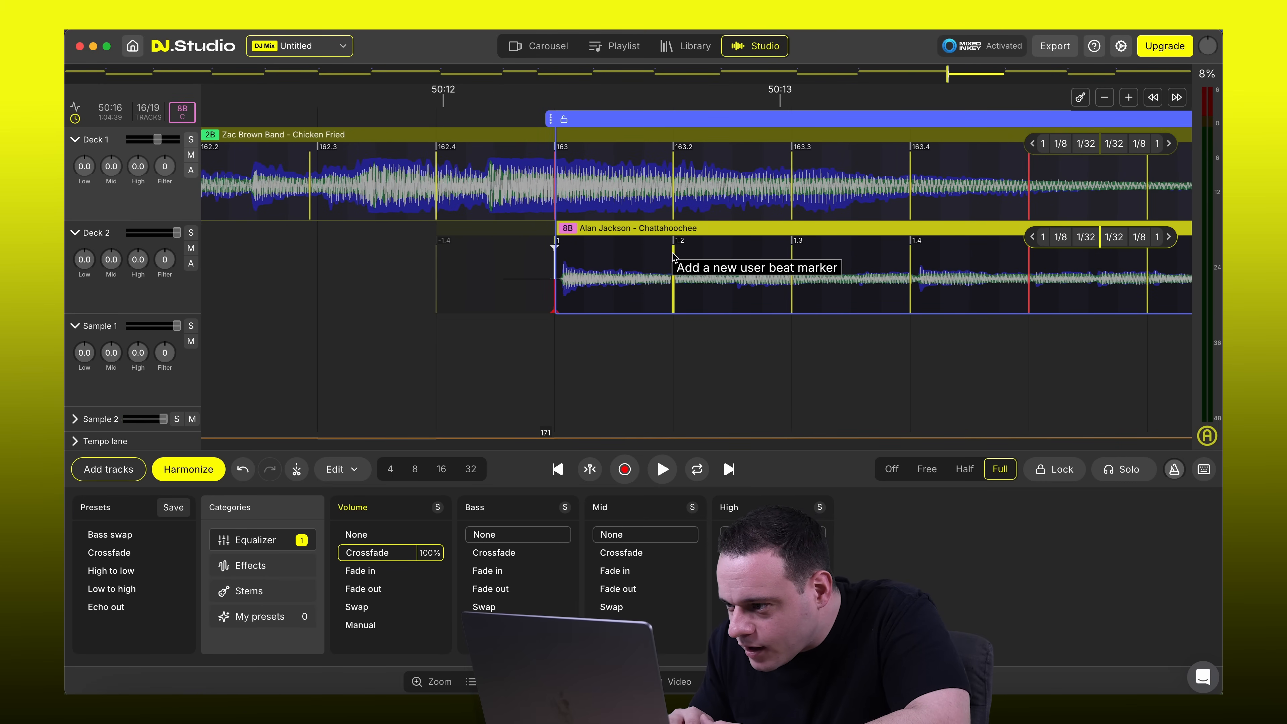
pyautogui.moveTo(673, 253); pyautogui.dragTo(671, 255)
pyautogui.moveTo(557, 250); pyautogui.dragTo(567, 252)
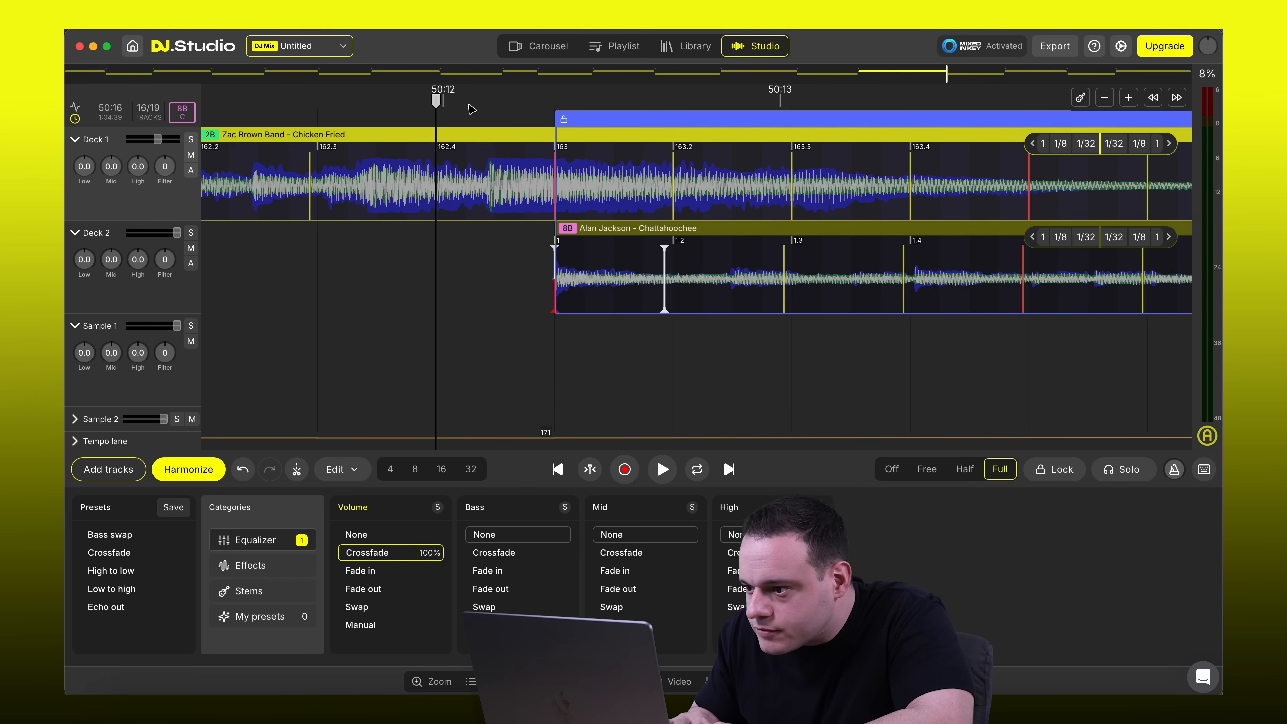
pyautogui.press('space')
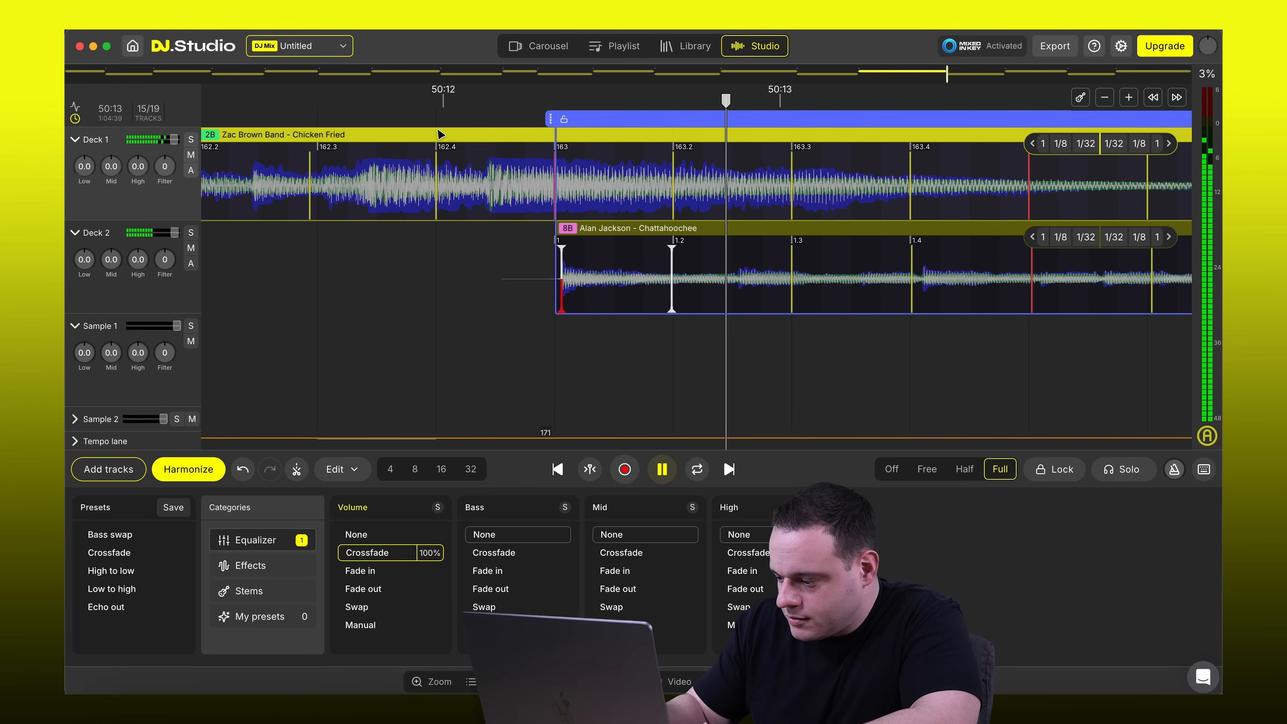
# Play the transition from Chicken Fried into Chattahoochee again to check the blend
pyautogui.press('-')
pyautogui.press('-')
pyautogui.press('-')
pyautogui.press('-')
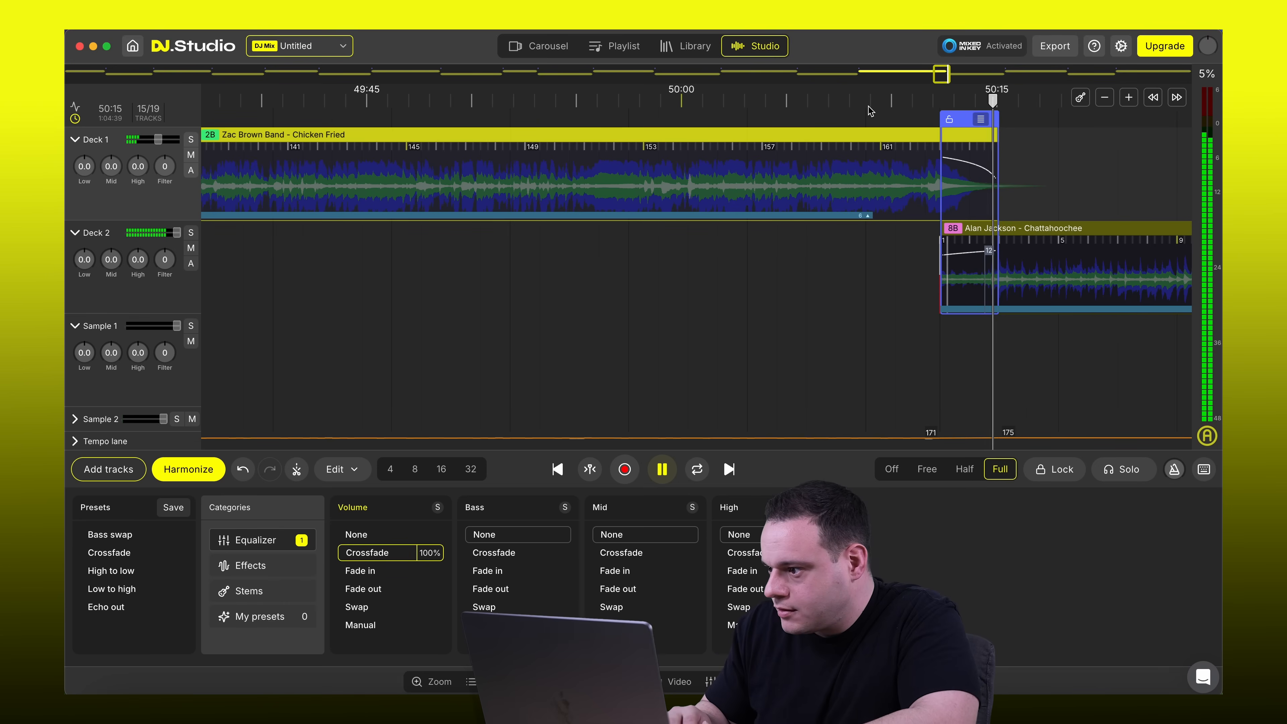
pyautogui.click(889, 110)
pyautogui.hscroll(1, 811, 116)
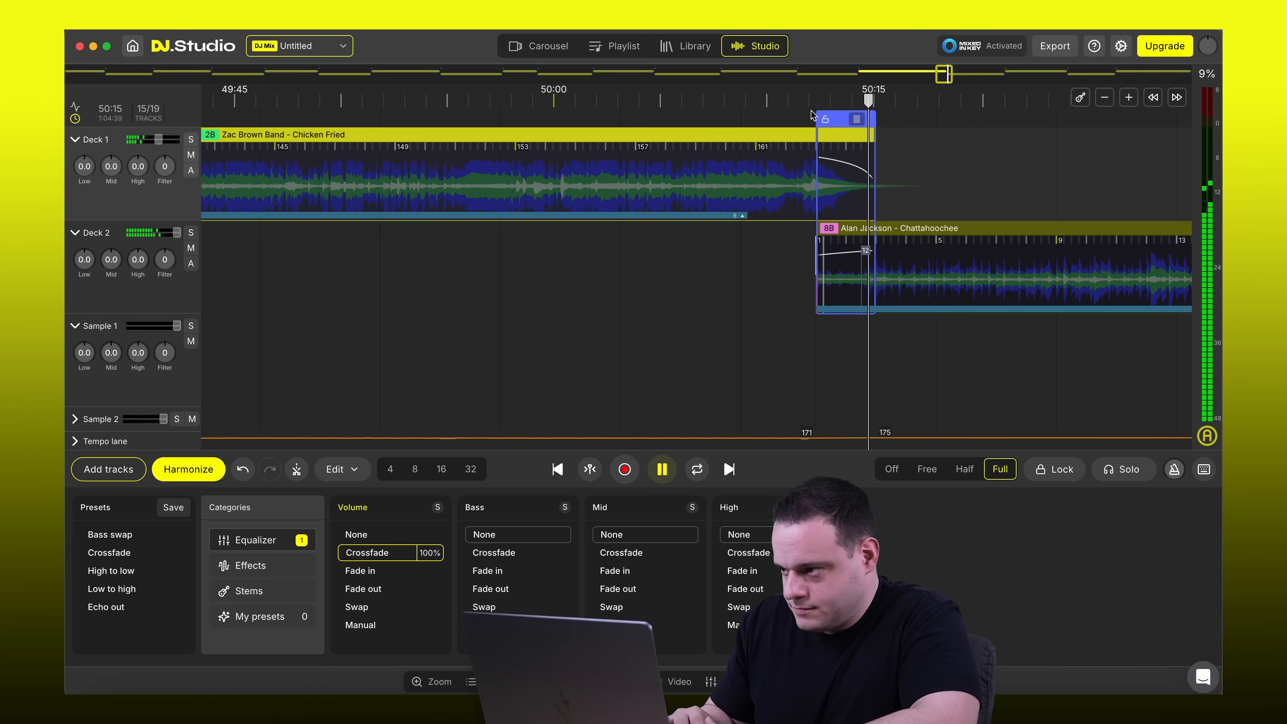
pyautogui.press('space')
# Save the mix as Country Cocktail and export it as MP3 audio
pyautogui.click(1007, 75)
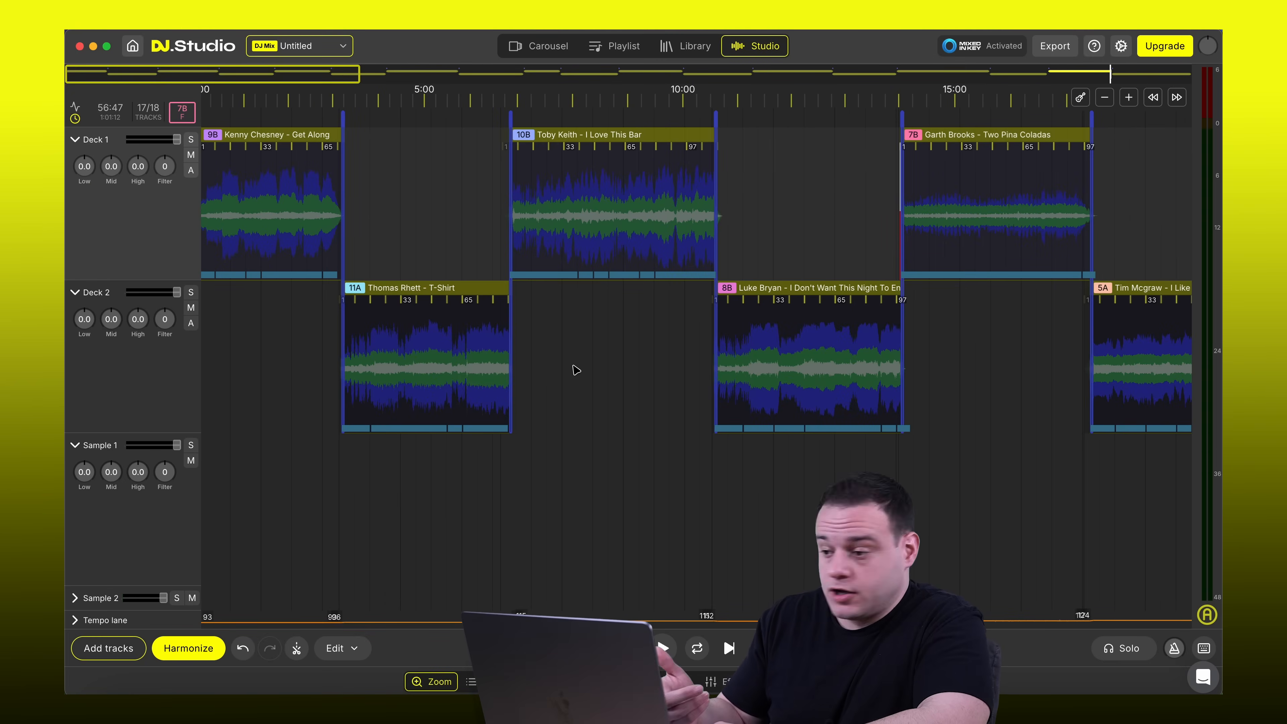
pyautogui.hscroll(2, 634, 334)
pyautogui.hscroll(-2, 634, 333)
pyautogui.scroll(-1, 634, 333)
pyautogui.click(1057, 47)
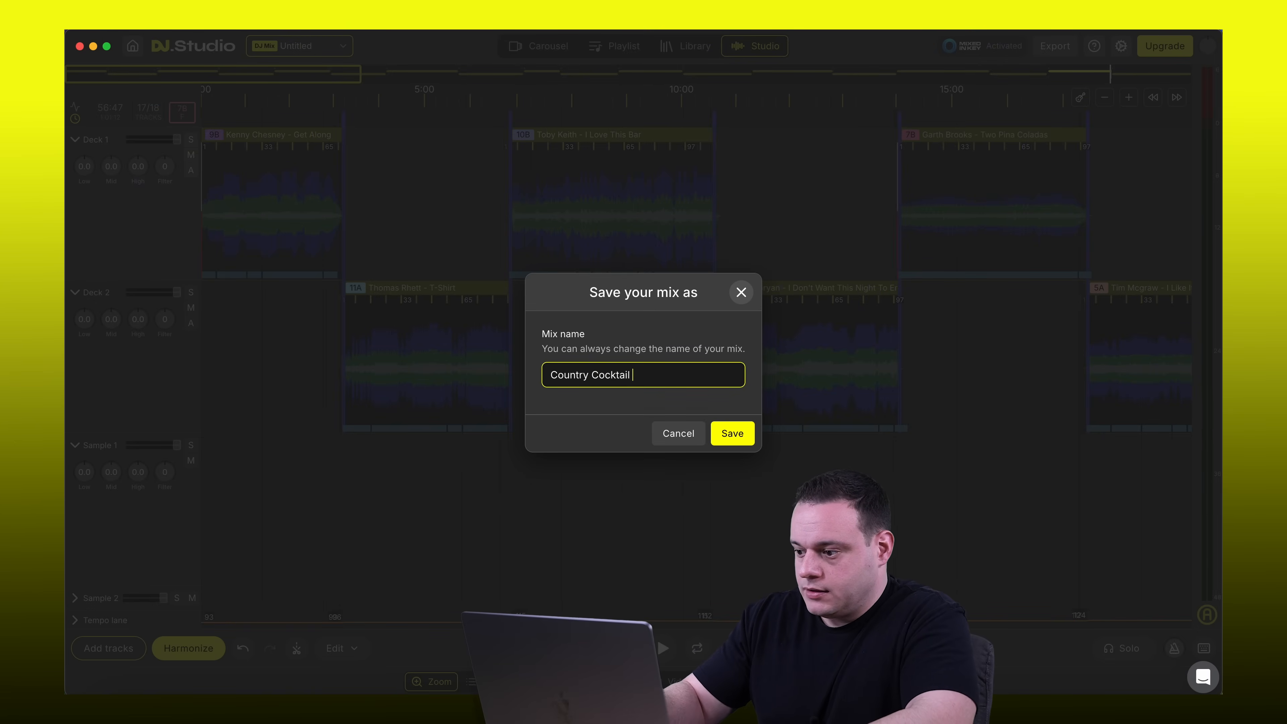
pyautogui.press('Return')
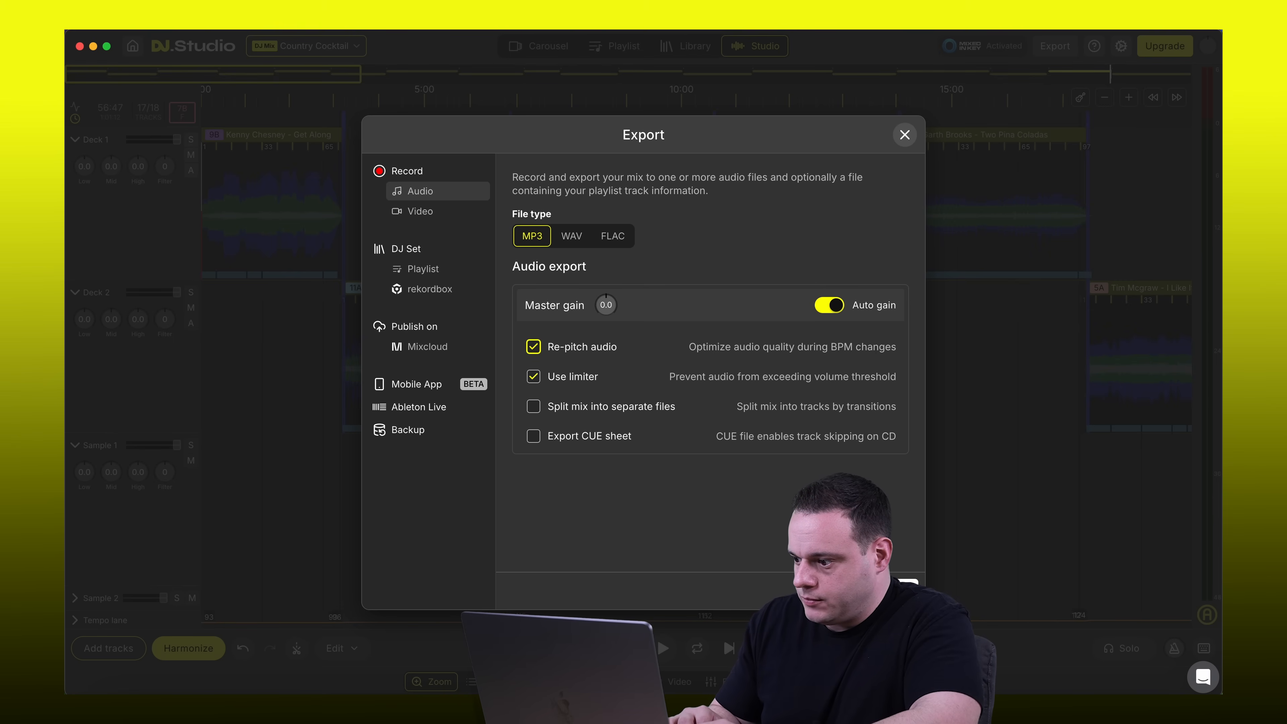
pyautogui.click(891, 591)
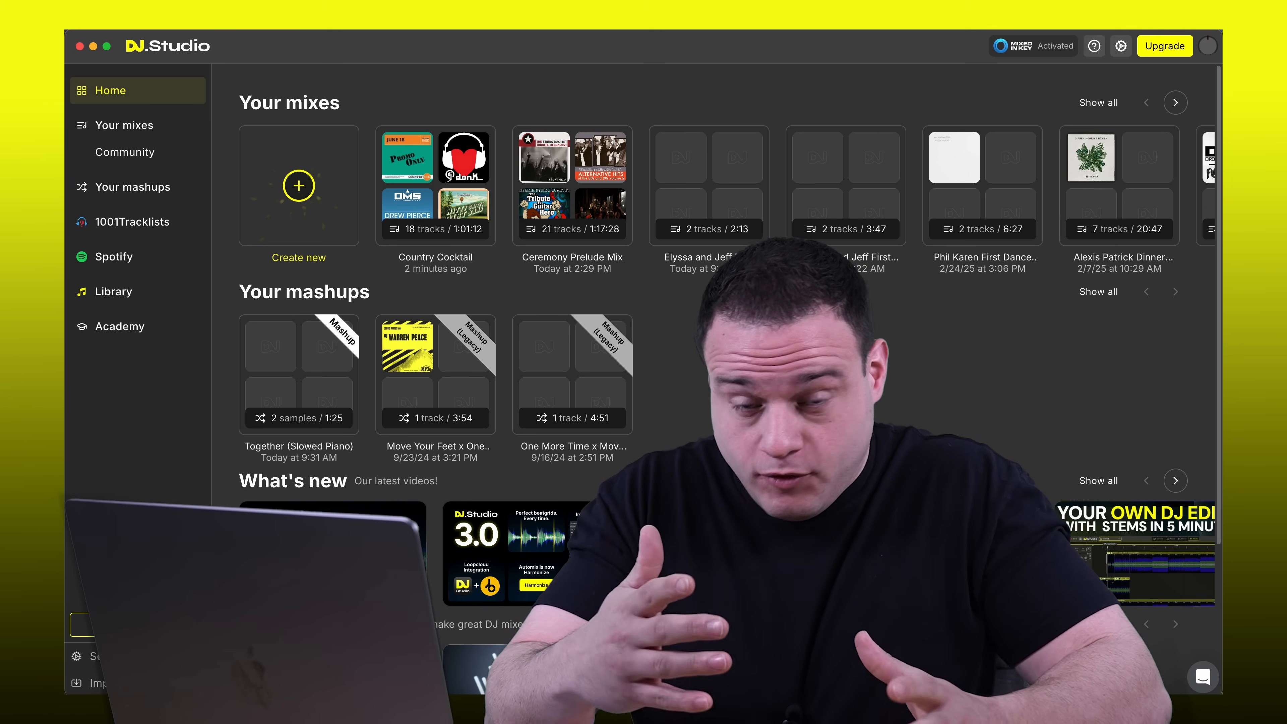
# Create a new DJ mix and dismiss the track picker without adding any tracks
pyautogui.click(303, 195)
pyautogui.click(547, 385)
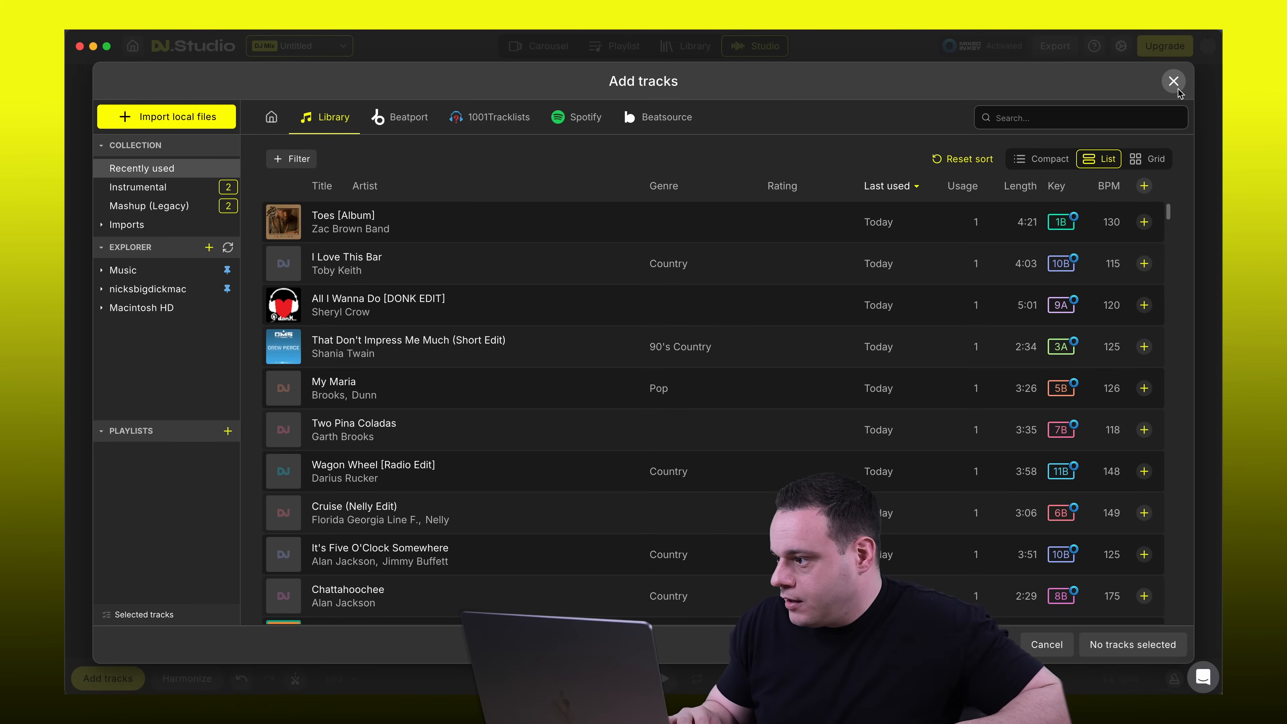
pyautogui.click(1174, 82)
# Select all the tracks in the Dinner folder in Finder and add them to the new DJ.Studio mix
pyautogui.click(1124, 708)
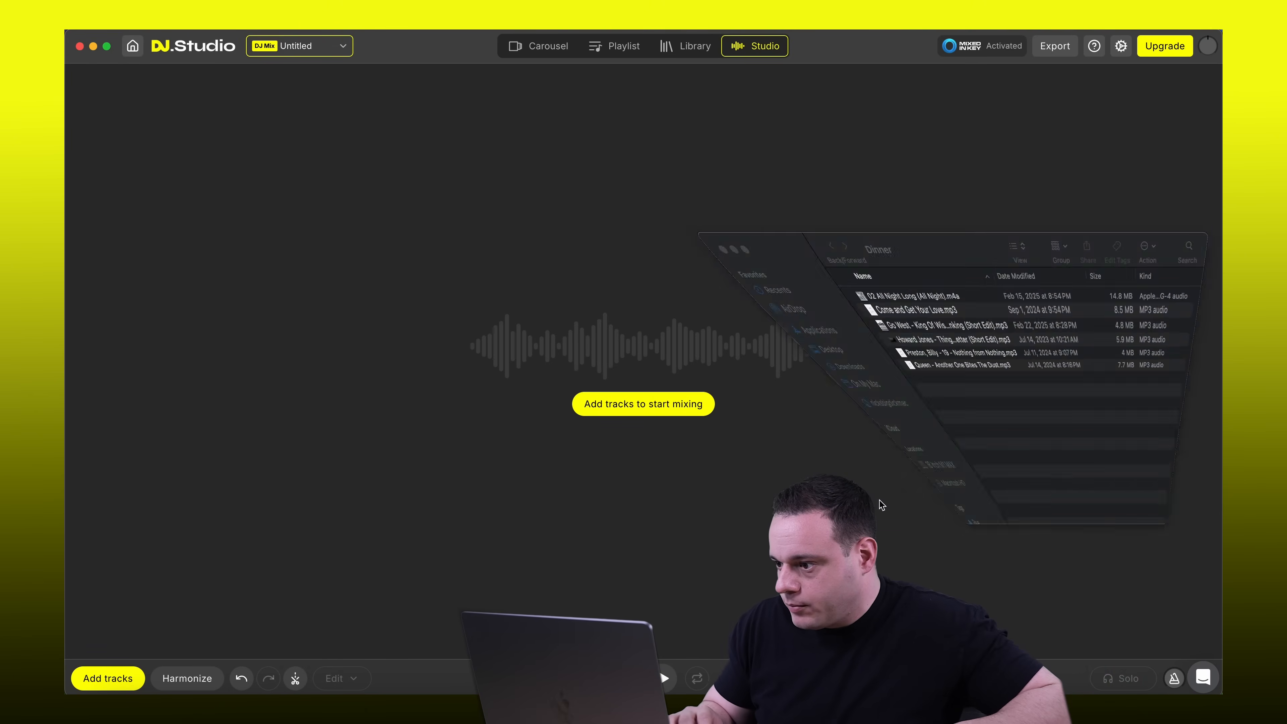
pyautogui.press('super+a')
pyautogui.moveTo(806, 147); pyautogui.dragTo(457, 329)
pyautogui.click(624, 46)
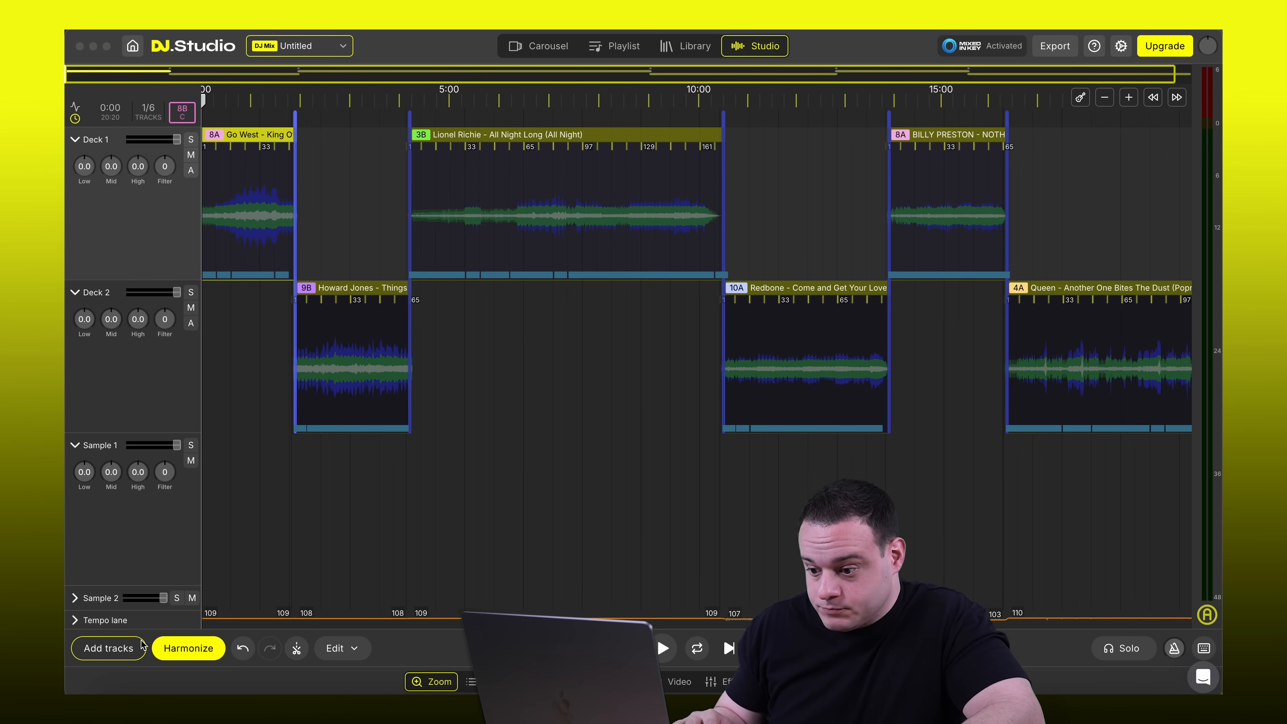
# Check the Harmonize options for transitions and playlist ordering, and close them without harmonizing
pyautogui.click(188, 649)
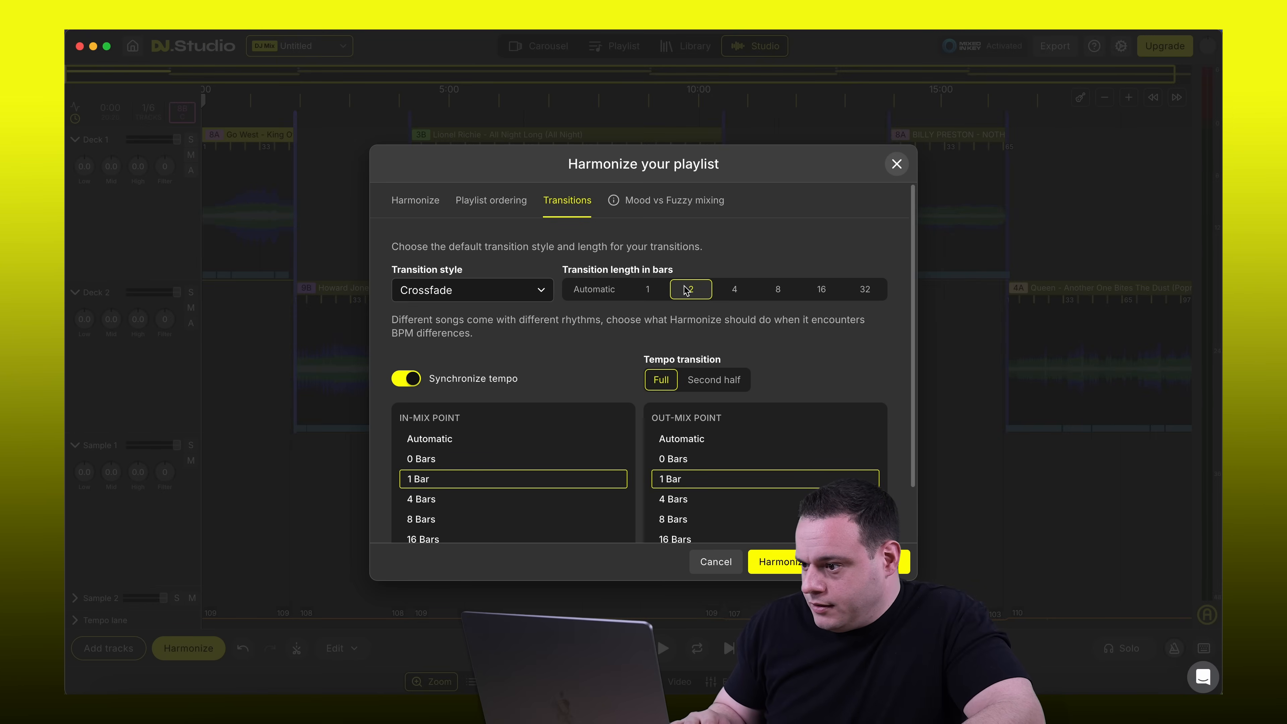
pyautogui.click(496, 202)
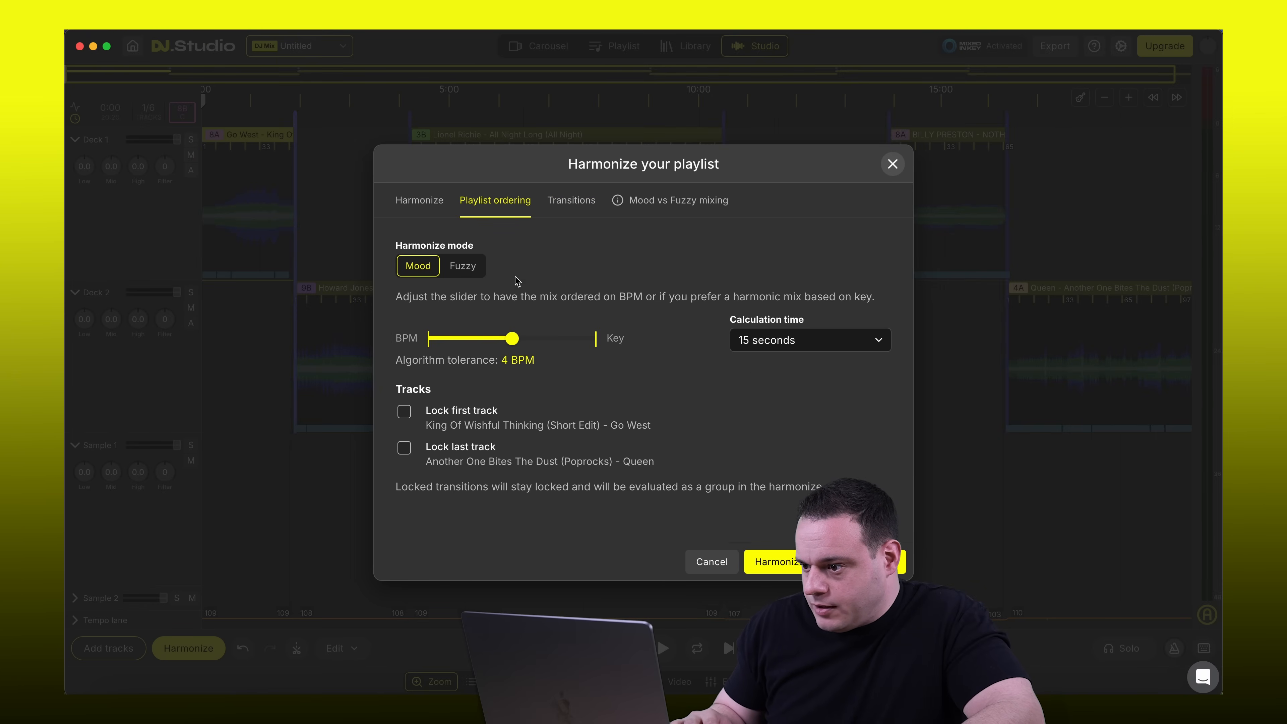
pyautogui.click(892, 164)
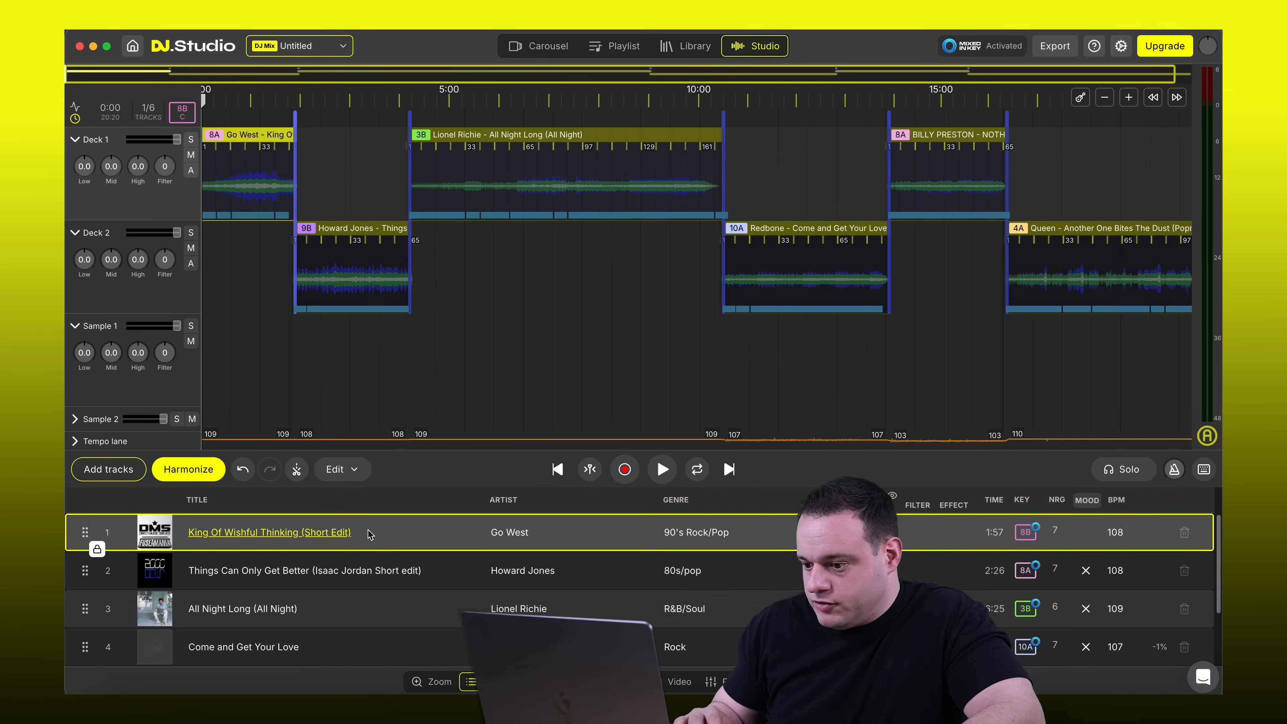
# Look through the new mix's track list from King Of Wishful Thinking down to the last track
pyautogui.scroll(-3, 285, 593)
pyautogui.scroll(3, 285, 594)
pyautogui.scroll(-2, 285, 593)
pyautogui.scroll(2, 285, 593)
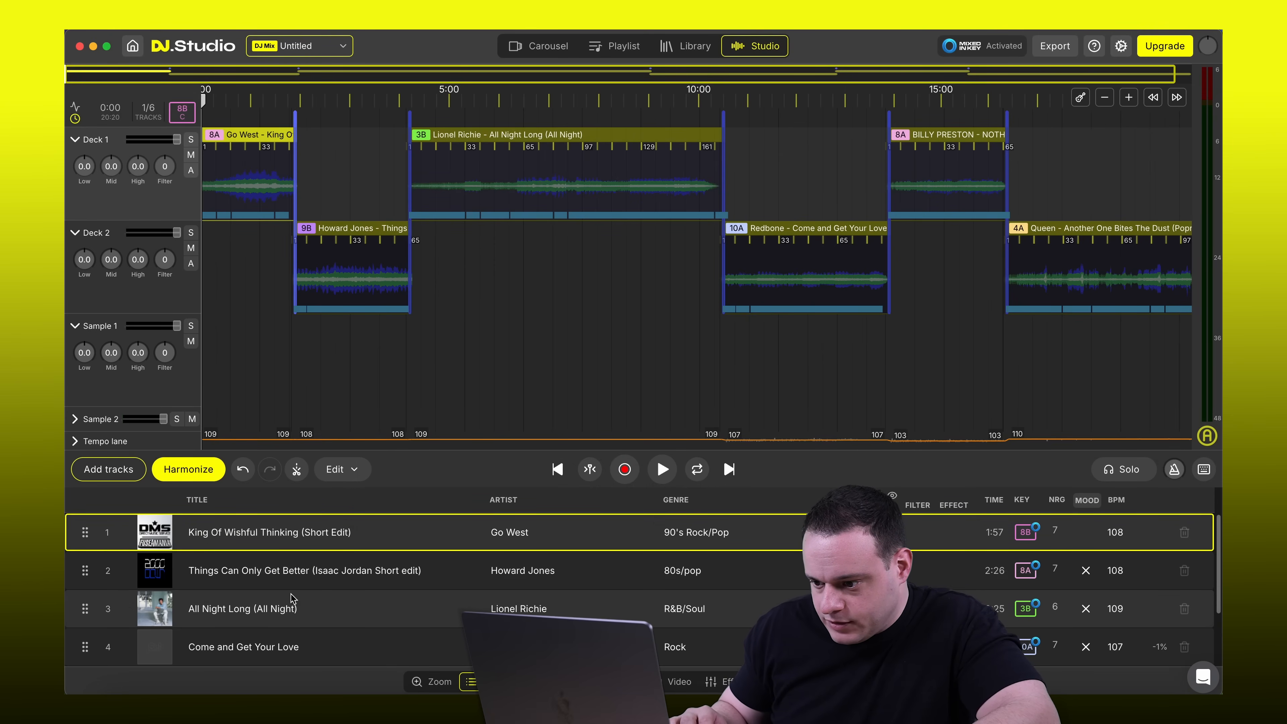
# Reorder the playlist so All Night Long is last and NOTHING FROM NOTHING comes before Come and Get Your Love
pyautogui.scroll(-3, 291, 598)
pyautogui.moveTo(87, 533); pyautogui.dragTo(88, 654)
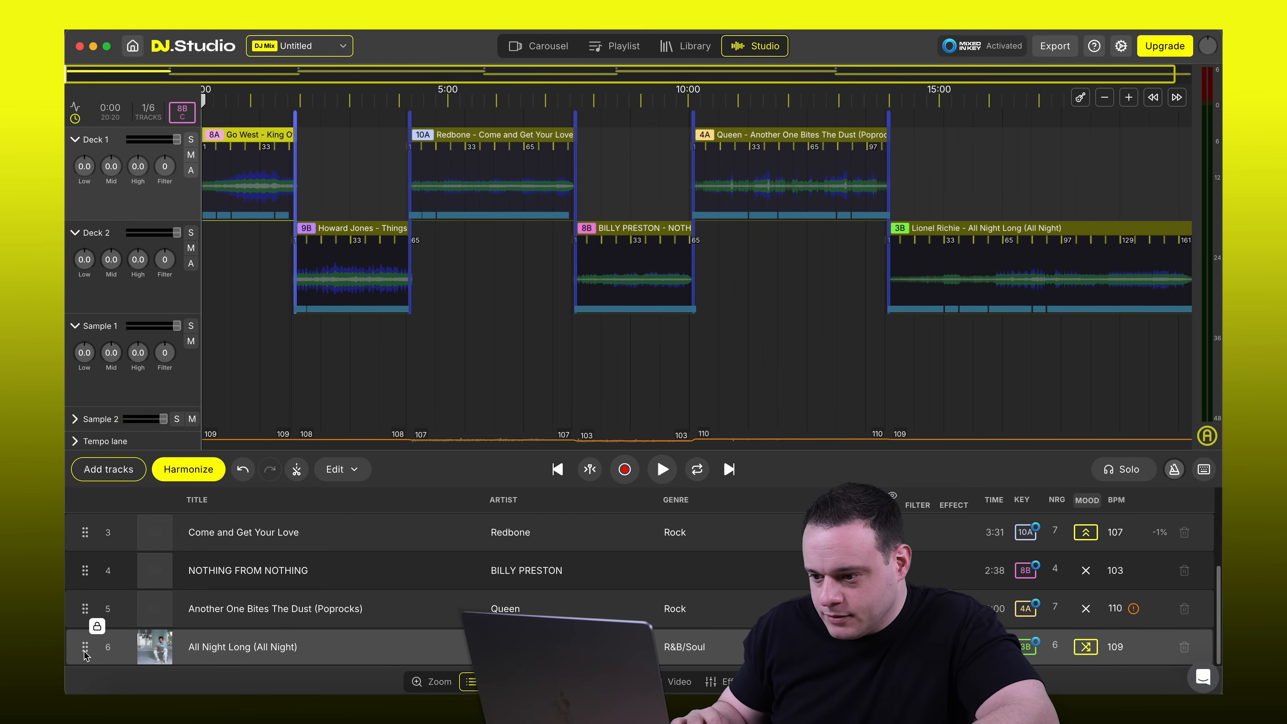
pyautogui.scroll(3, 85, 593)
pyautogui.scroll(-1, 86, 578)
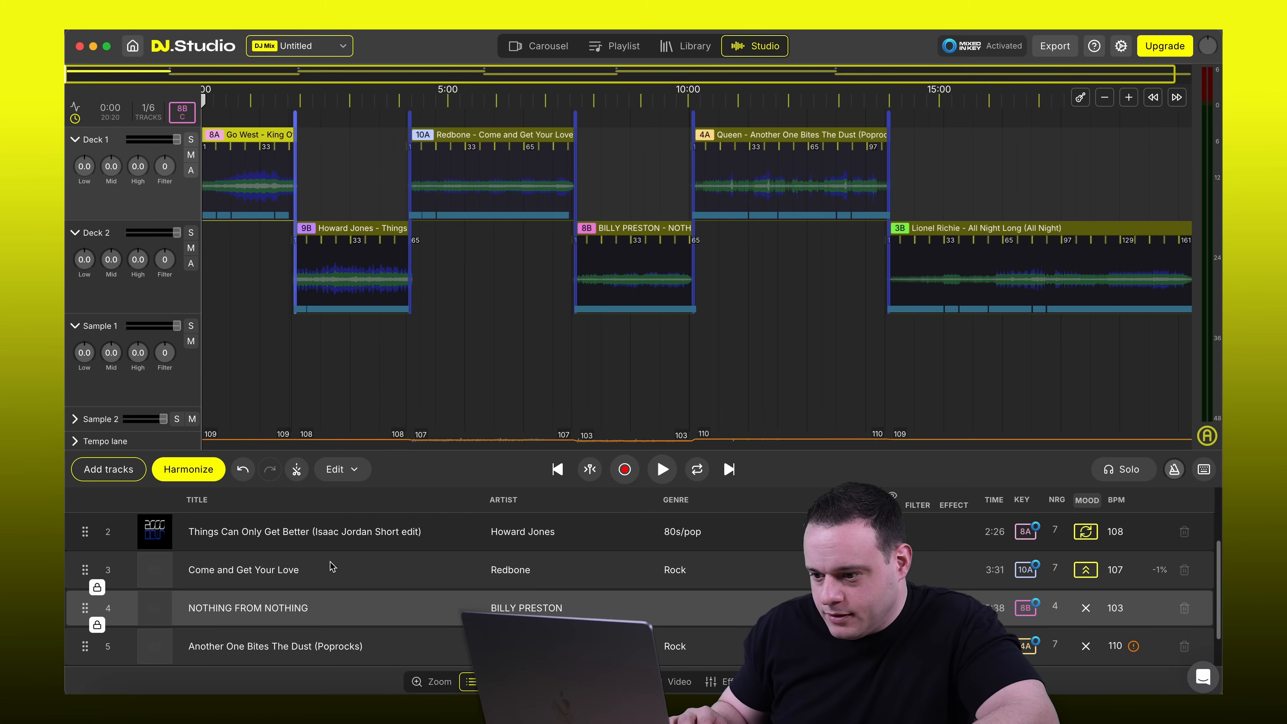
pyautogui.moveTo(86, 572); pyautogui.dragTo(87, 609)
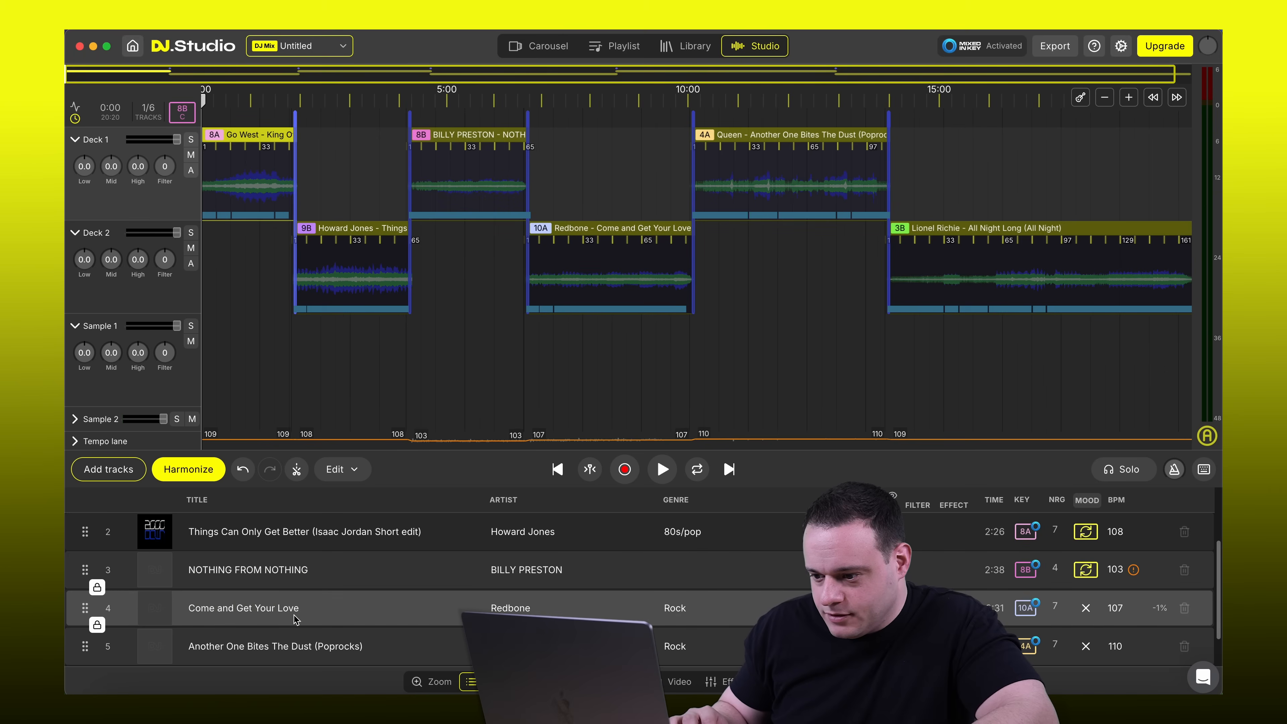
# Review the revised playlist order from the first track to the last
pyautogui.scroll(-1, 293, 615)
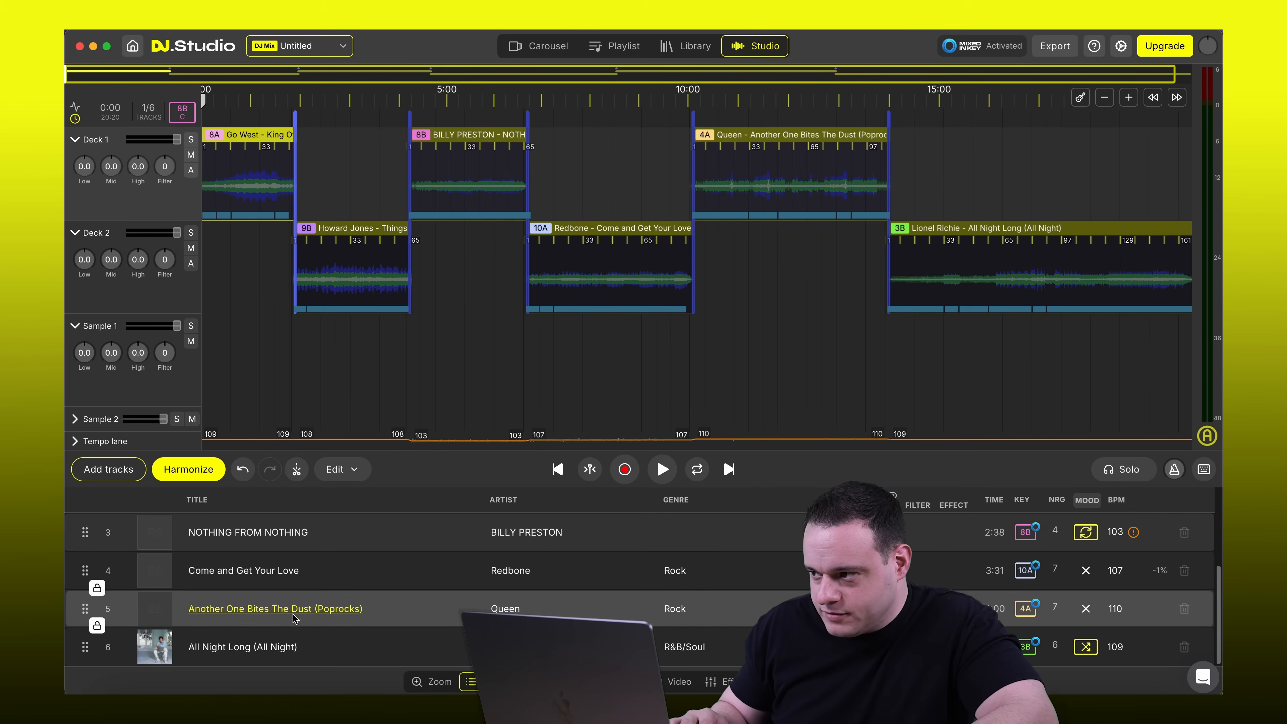
pyautogui.scroll(1, 314, 634)
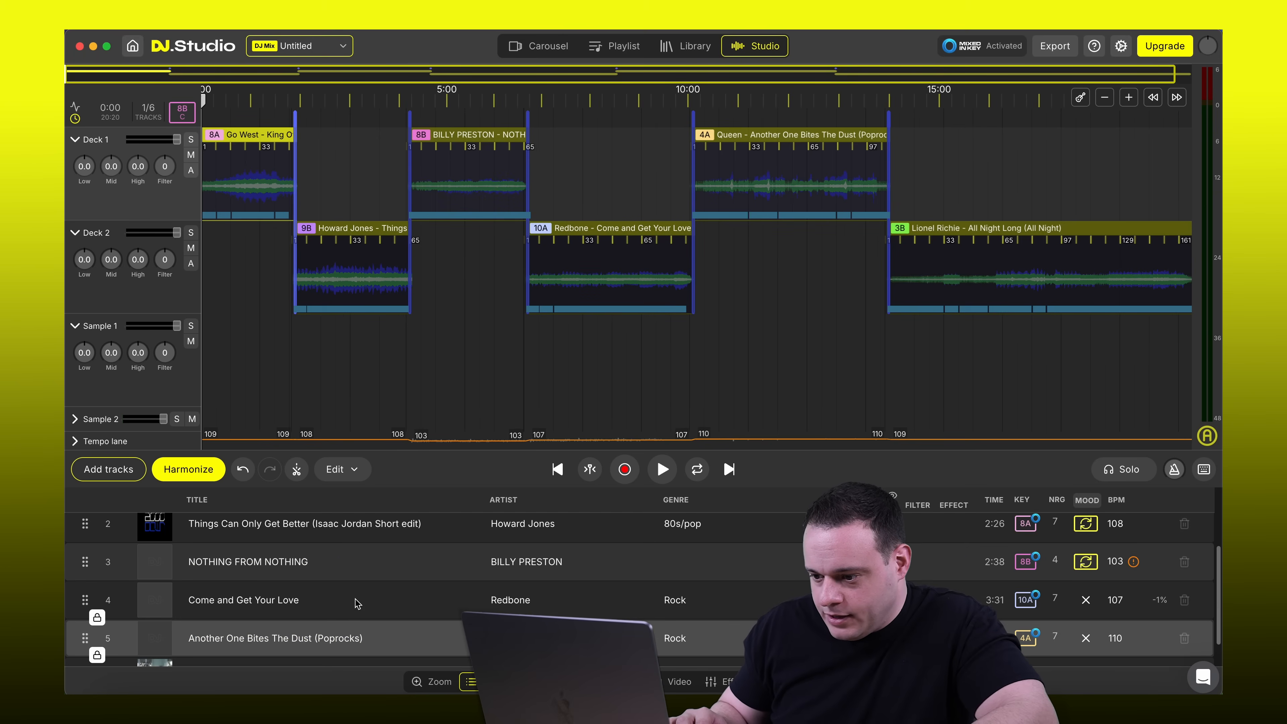
pyautogui.scroll(2, 356, 602)
pyautogui.scroll(-3, 356, 603)
pyautogui.scroll(2, 356, 604)
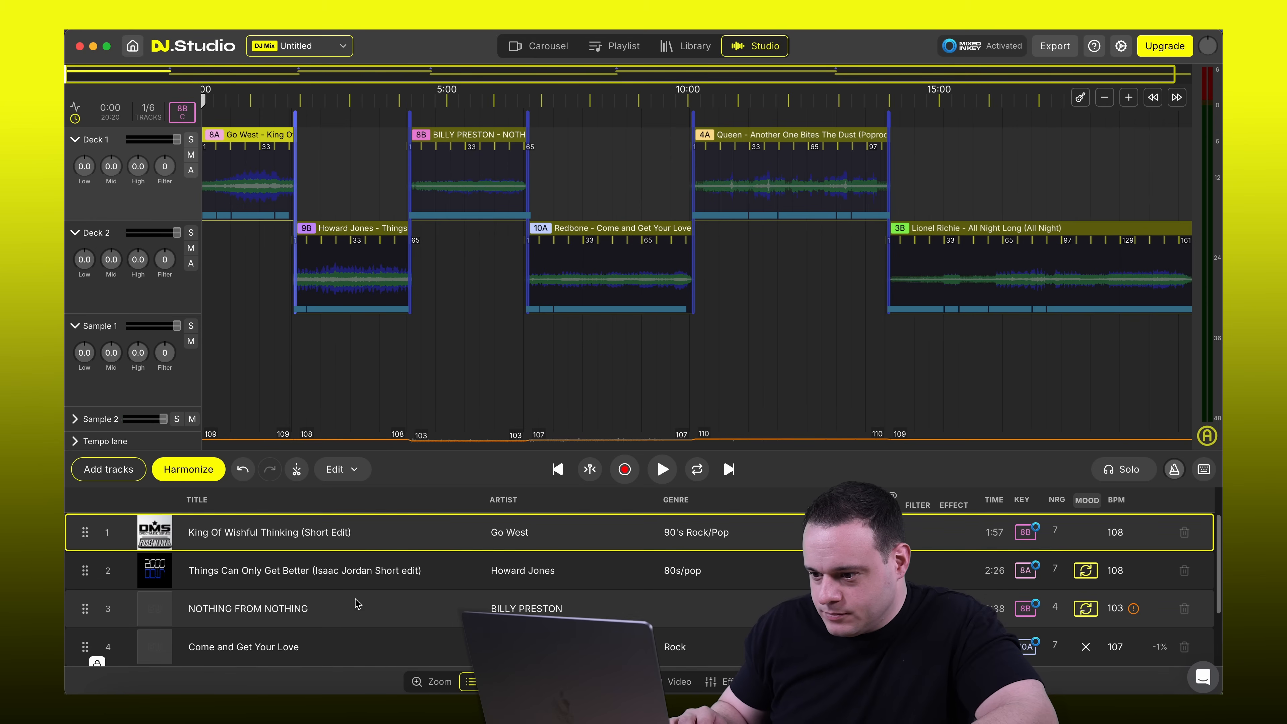
pyautogui.scroll(-2, 356, 602)
pyautogui.scroll(2, 355, 600)
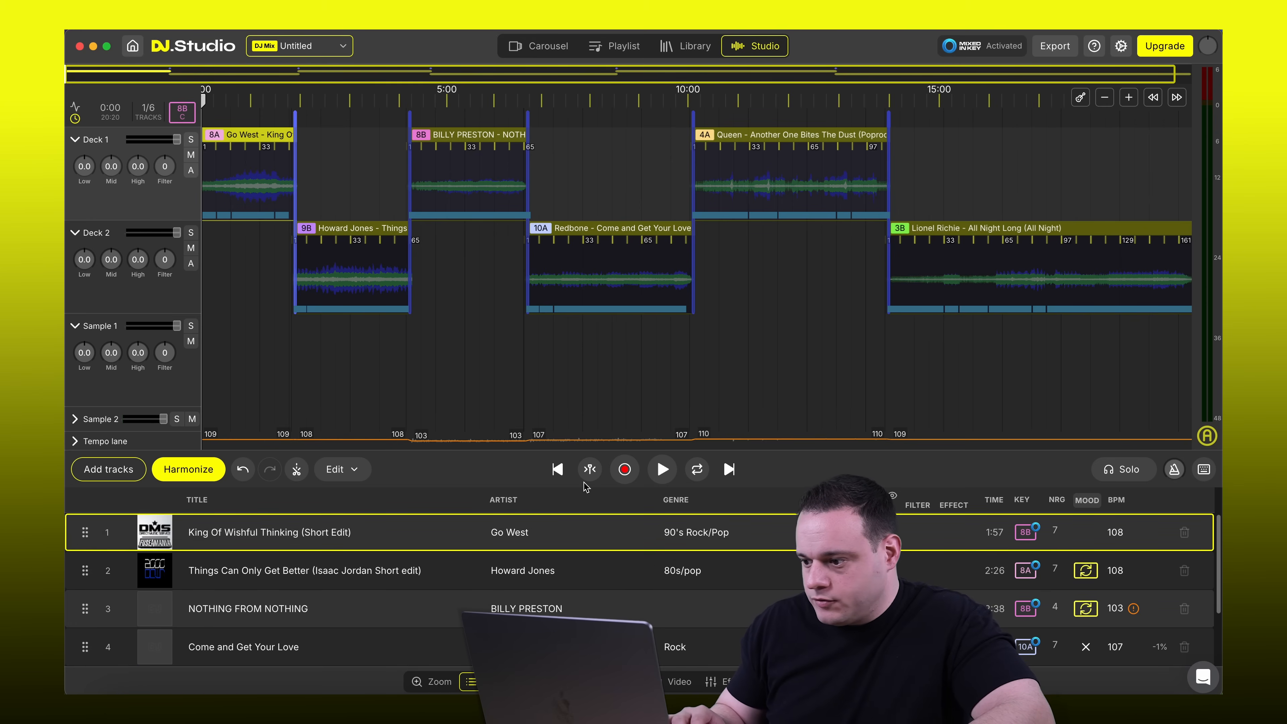
# Show the transition settings and play King Of Wishful Thinking from about 1:36 near its first transition
pyautogui.click(557, 682)
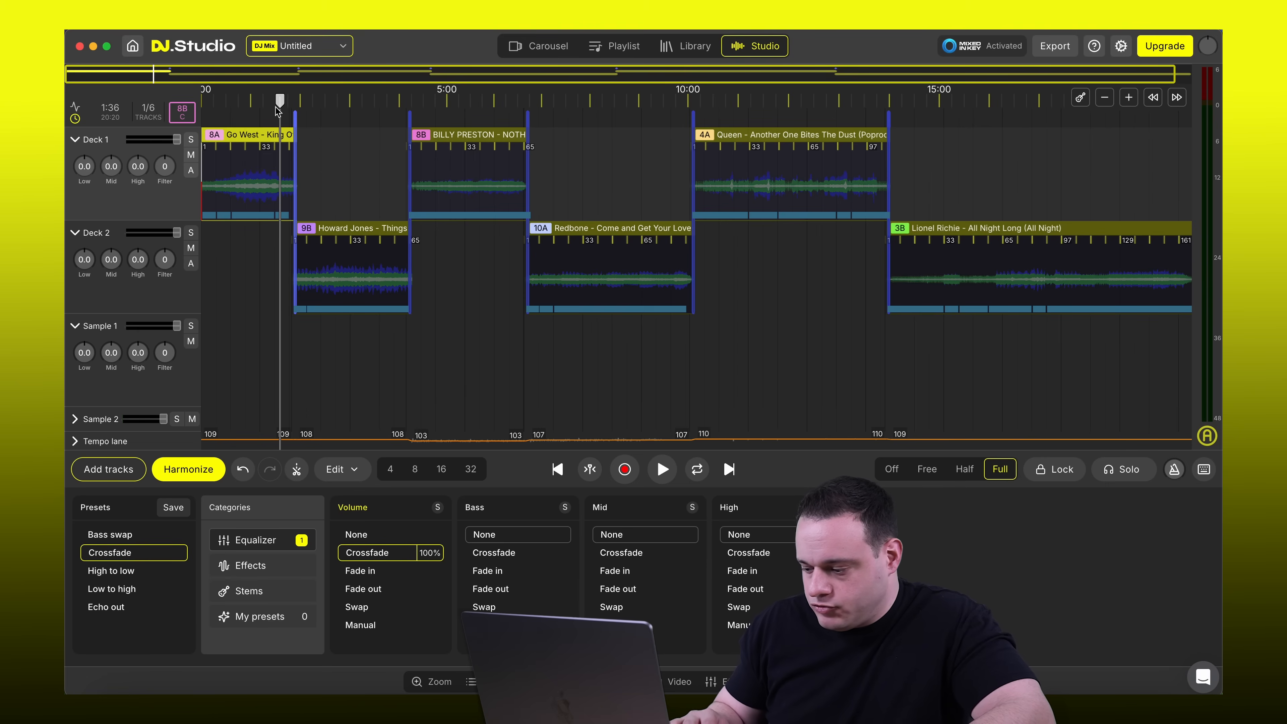
pyautogui.scroll(3, 280, 114)
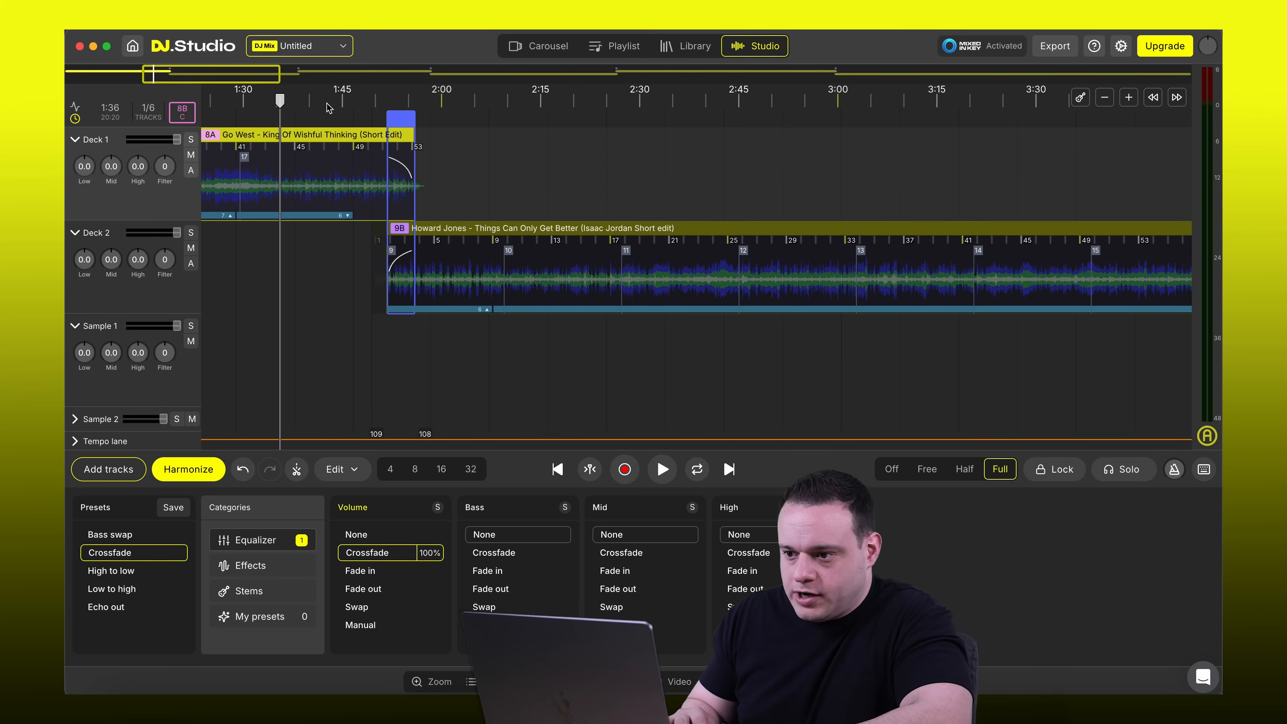
pyautogui.press('space')
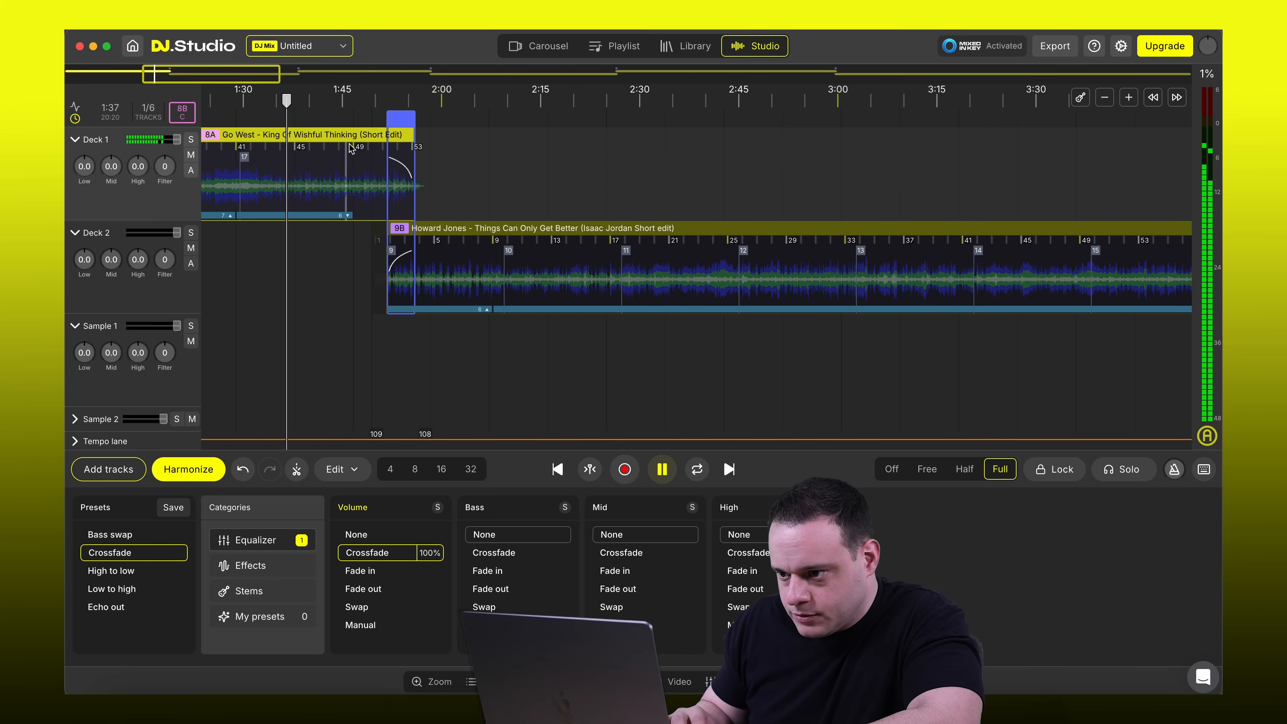
pyautogui.press('space')
pyautogui.hscroll(-3, 306, 135)
pyautogui.hscroll(-1, 306, 136)
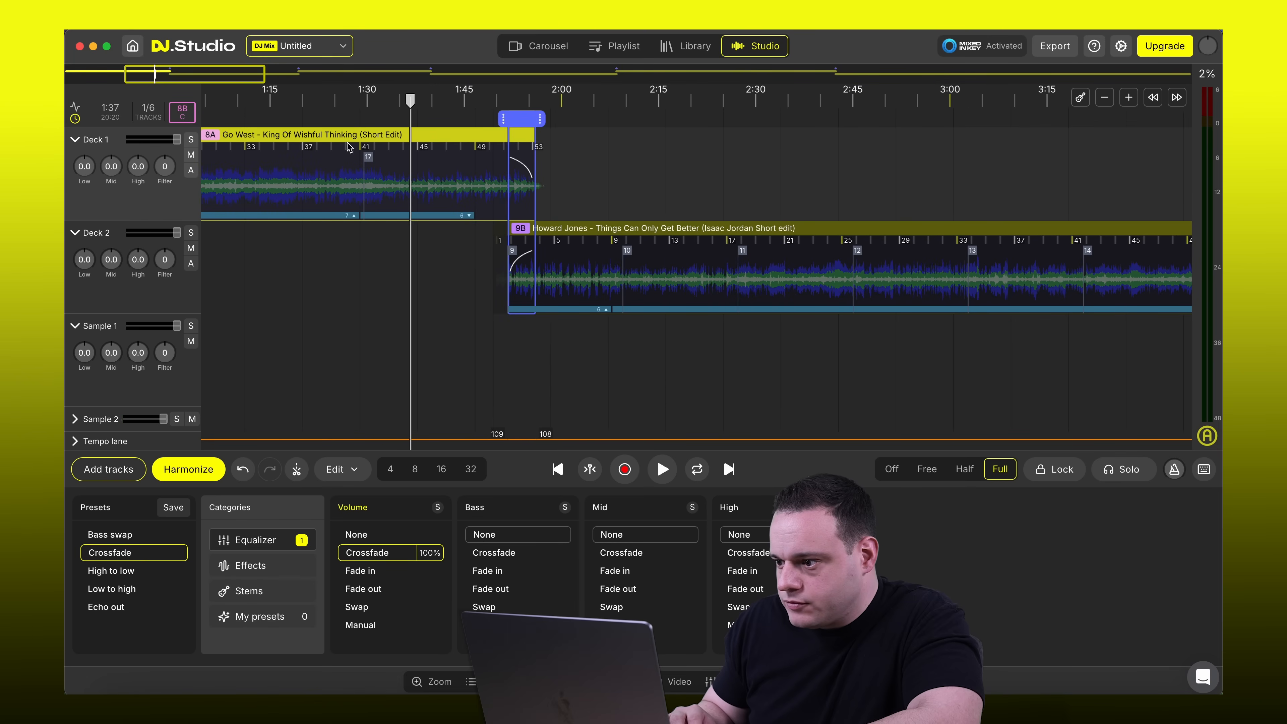
# Play King Of Wishful Thinking from about 1:27, and move its outgoing transition earlier to start at about 1:36
pyautogui.click(338, 105)
pyautogui.press('space')
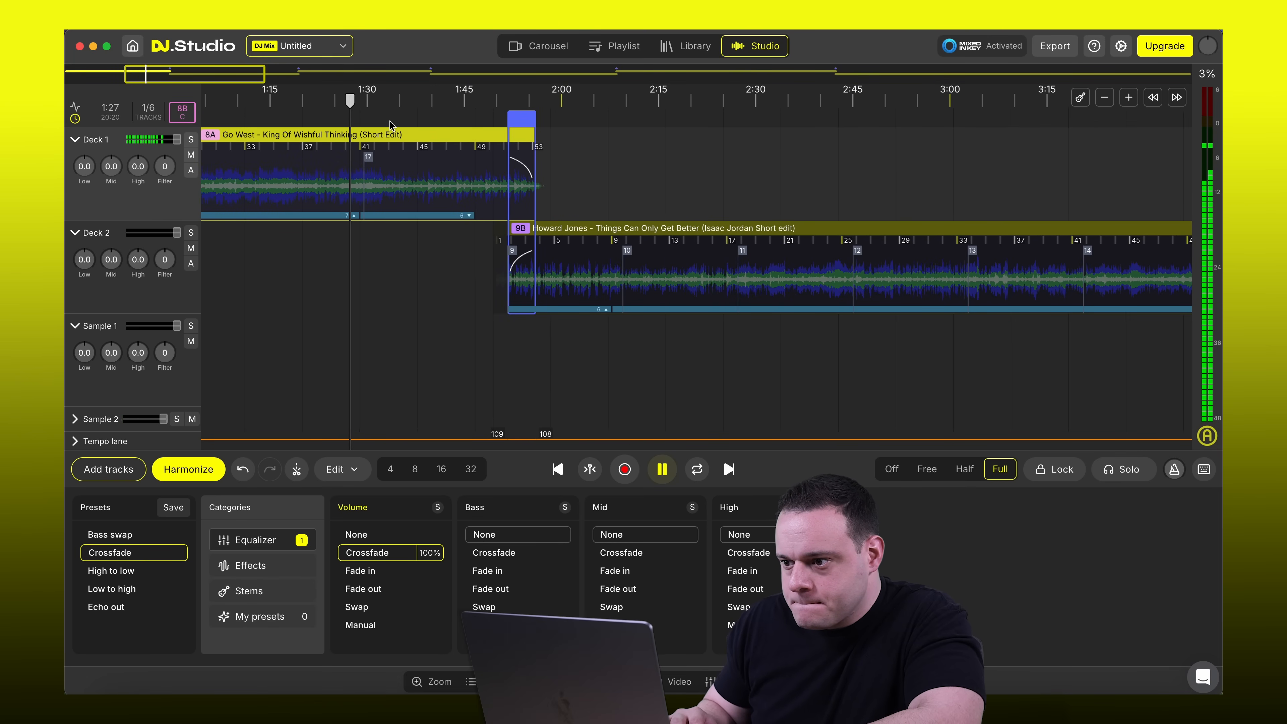
pyautogui.click(1129, 98)
pyautogui.click(1129, 98)
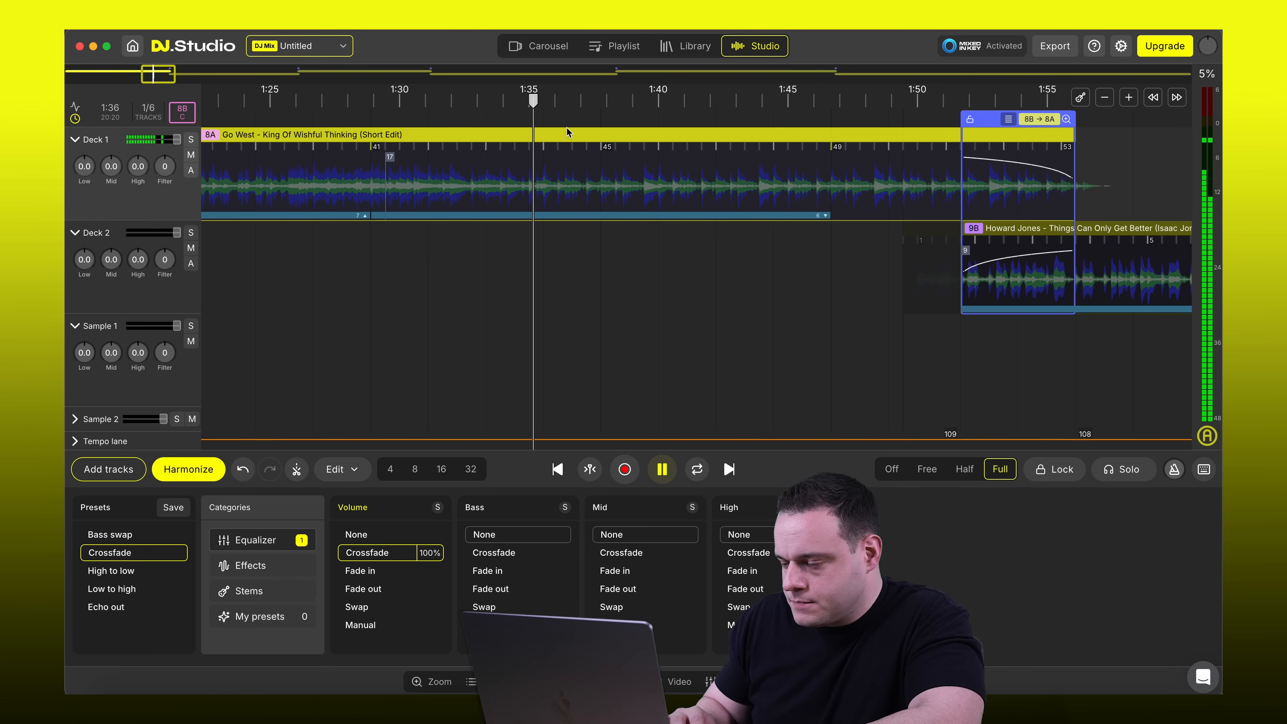
pyautogui.press('space')
pyautogui.moveTo(988, 121); pyautogui.dragTo(571, 153)
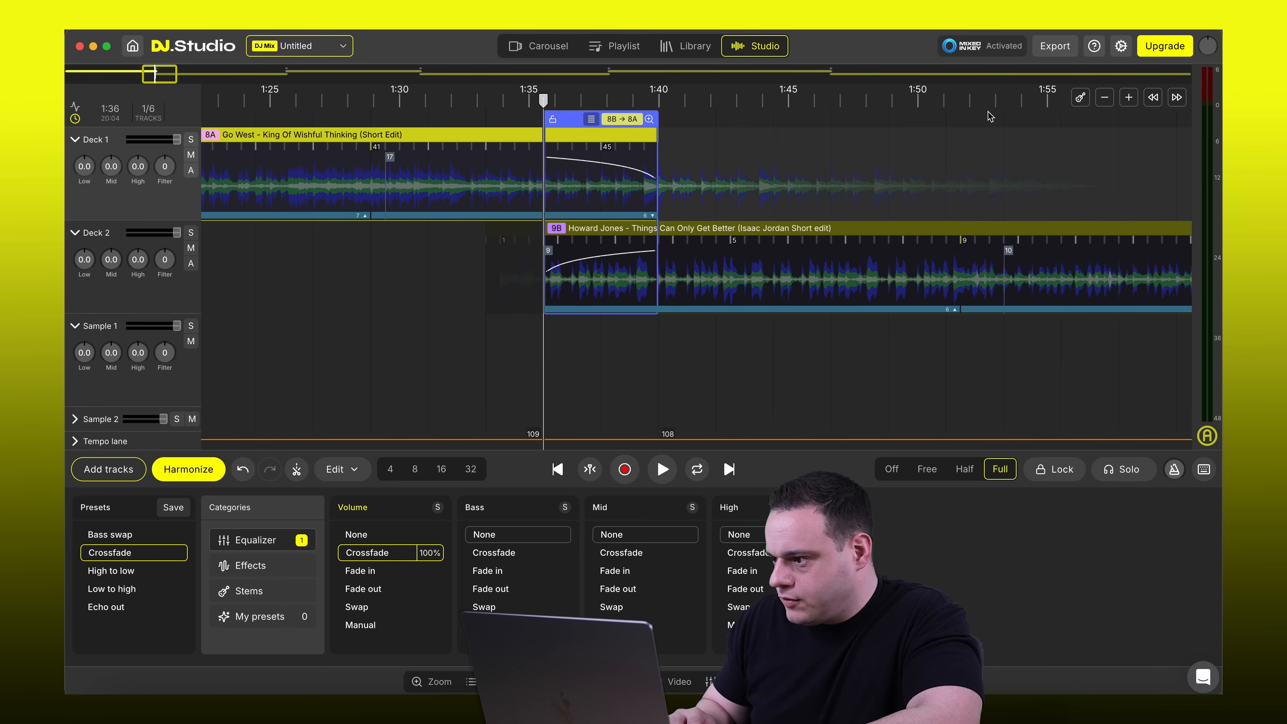
# Listen to Things Can Only Get Better around 1:52, and slide its audio about 13 seconds earlier against the transition
pyautogui.click(962, 103)
pyautogui.press('space')
pyautogui.hscroll(1, 929, 136)
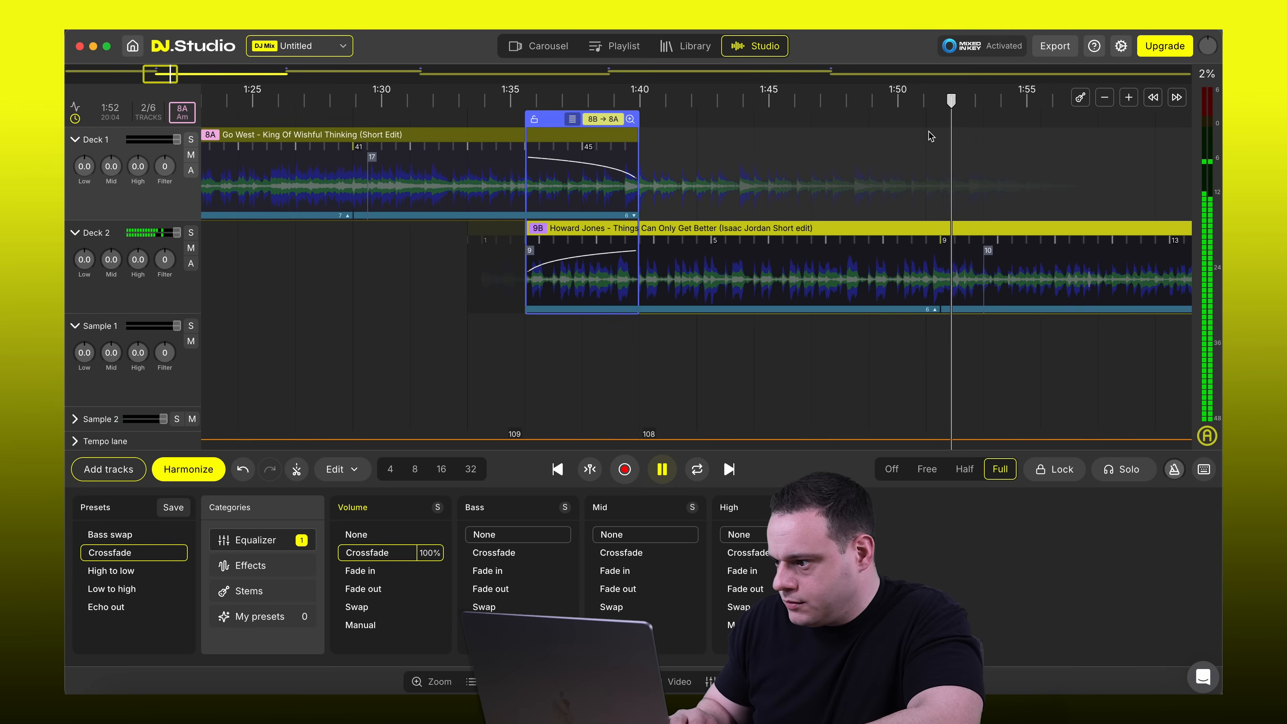
pyautogui.press('space')
pyautogui.press('space')
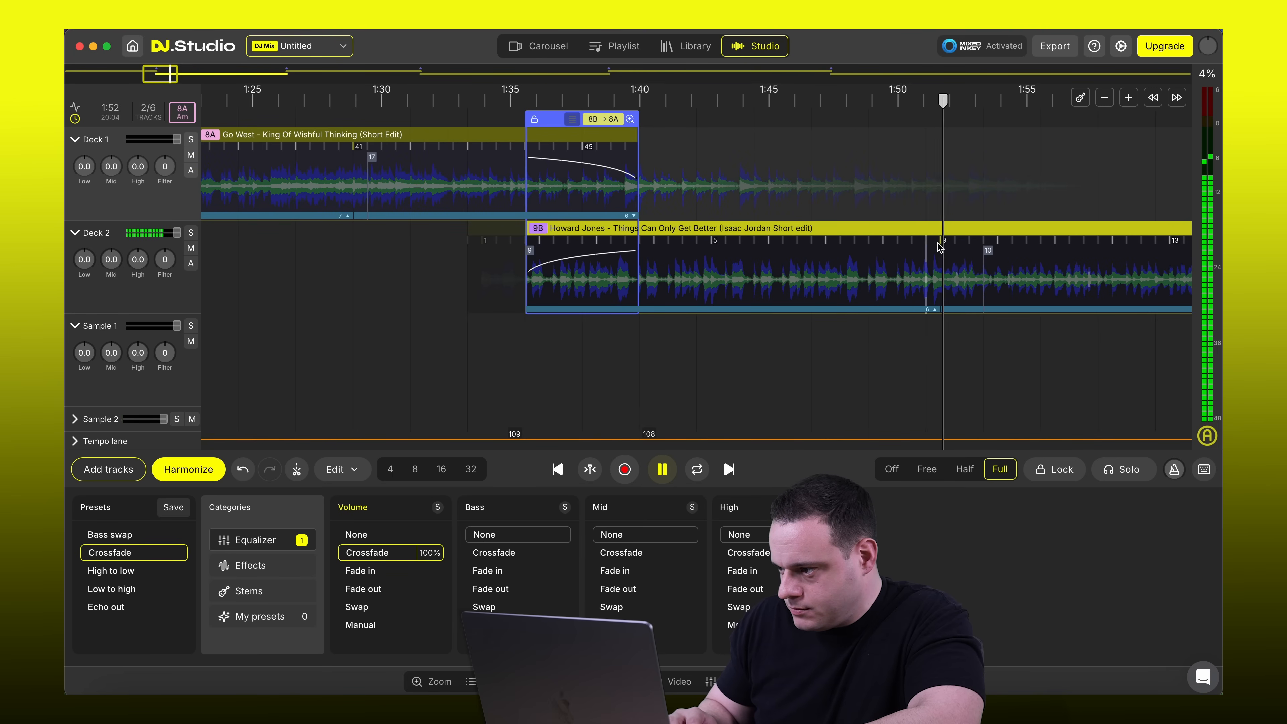
pyautogui.press('space')
pyautogui.moveTo(966, 234); pyautogui.dragTo(620, 245)
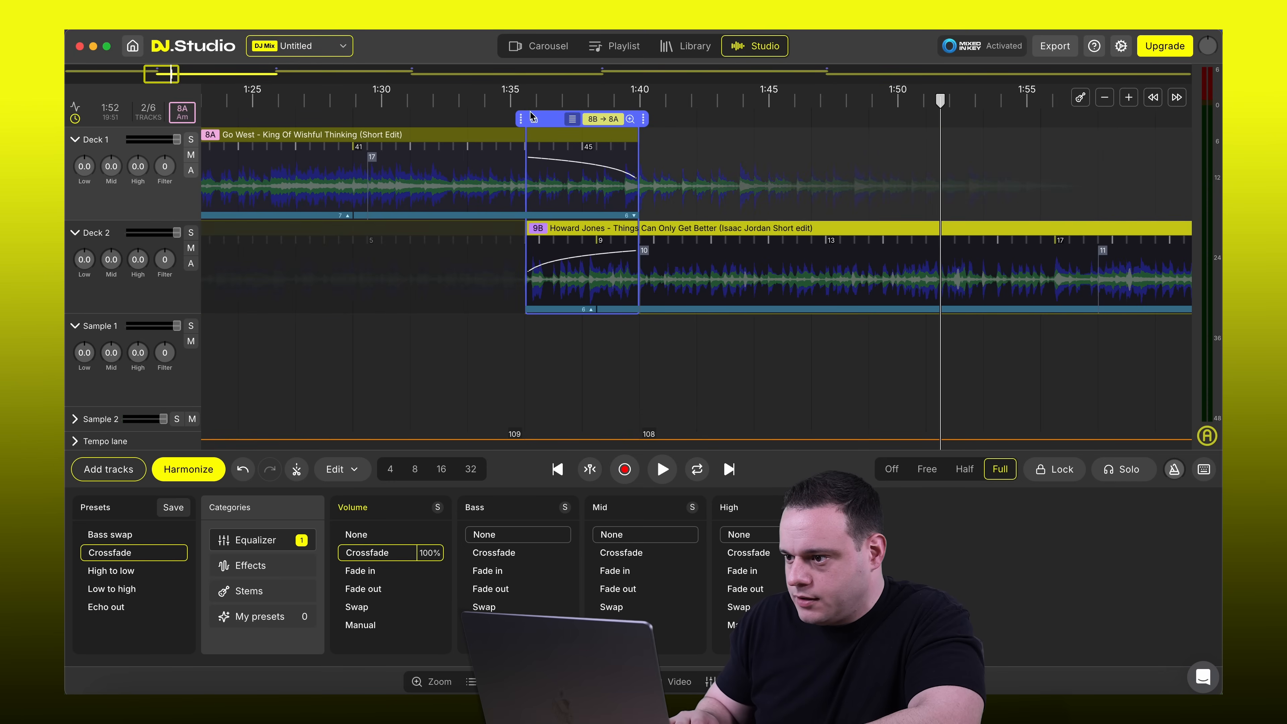
# Slide Things Can Only Get Better slightly later so bar 9 falls at the transition's end near 1:40, and play the blend
pyautogui.press('space')
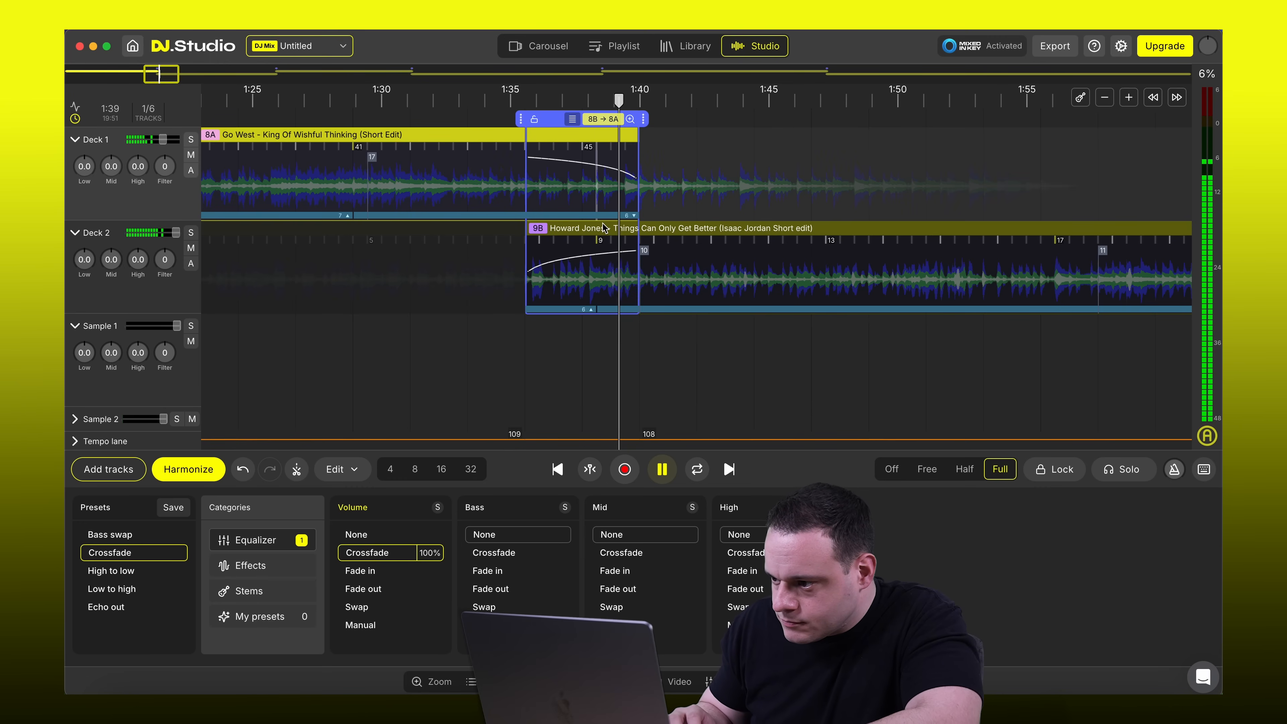
pyautogui.click(678, 229)
pyautogui.moveTo(679, 229); pyautogui.dragTo(717, 229)
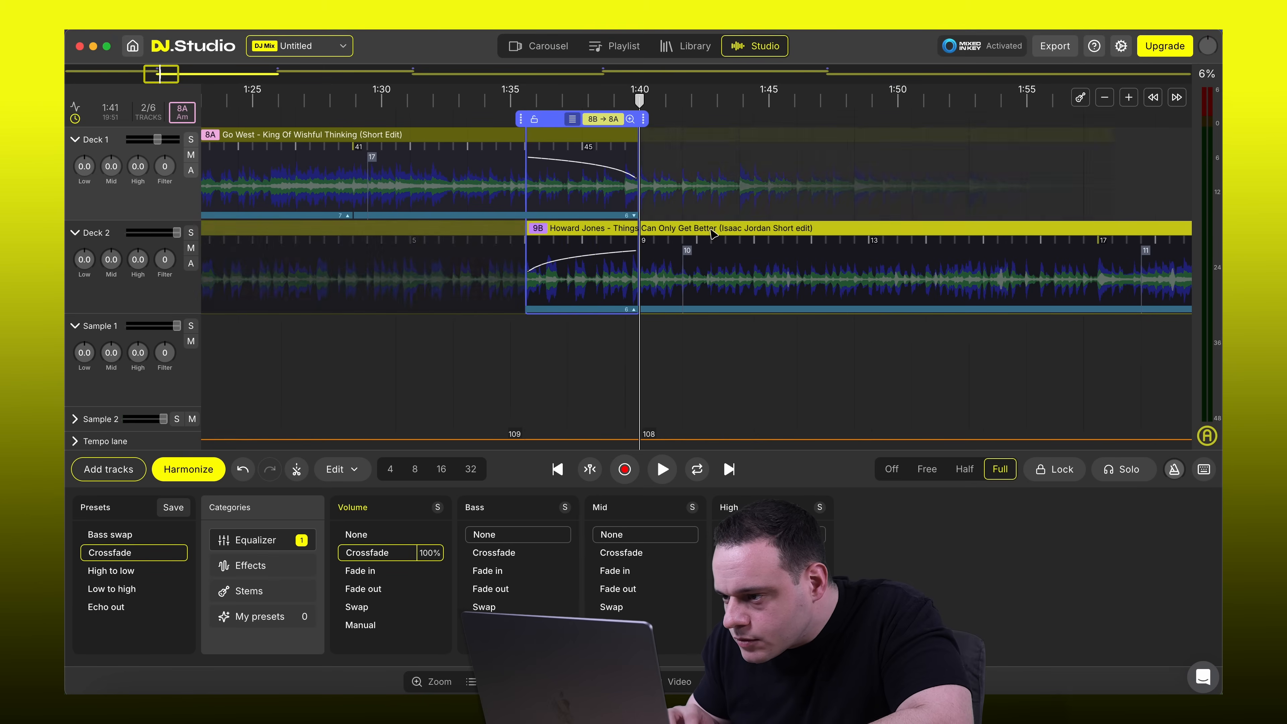
pyautogui.click(479, 97)
pyautogui.press('space')
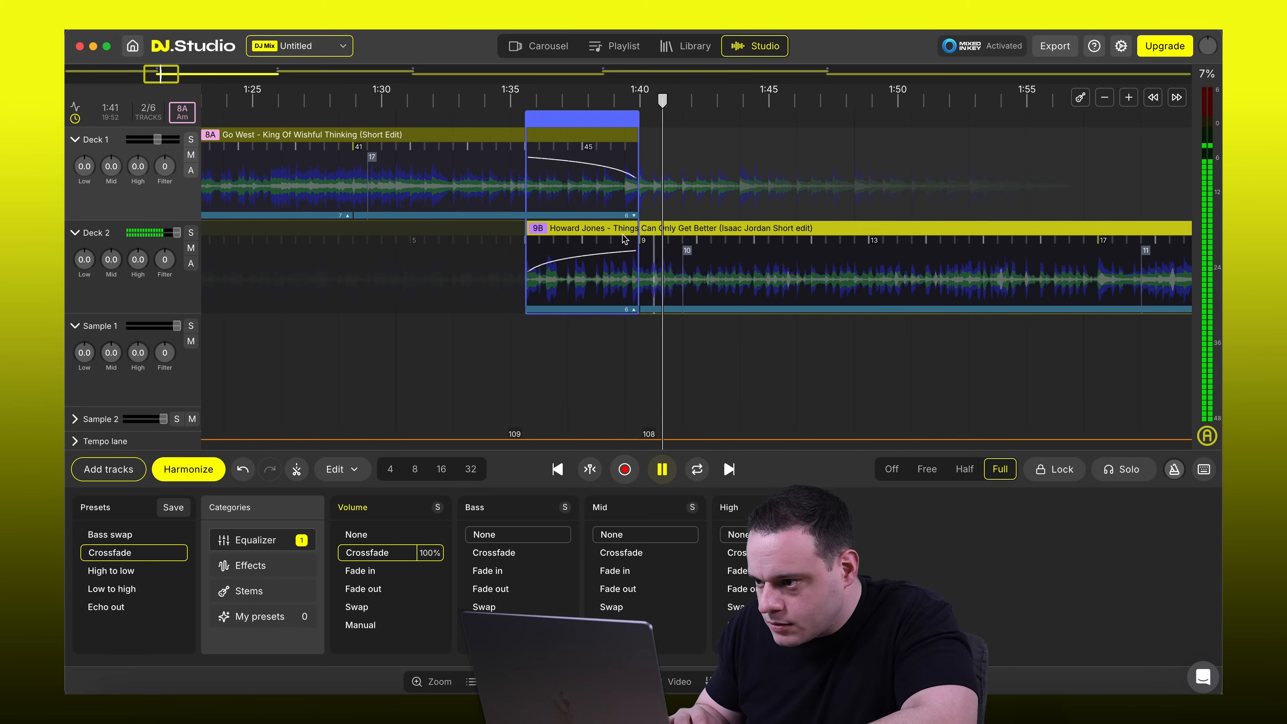
pyautogui.press('space')
# Add a Bass crossfade to the first transition, and play it from about 1:35 while raising the system volume
pyautogui.click(541, 98)
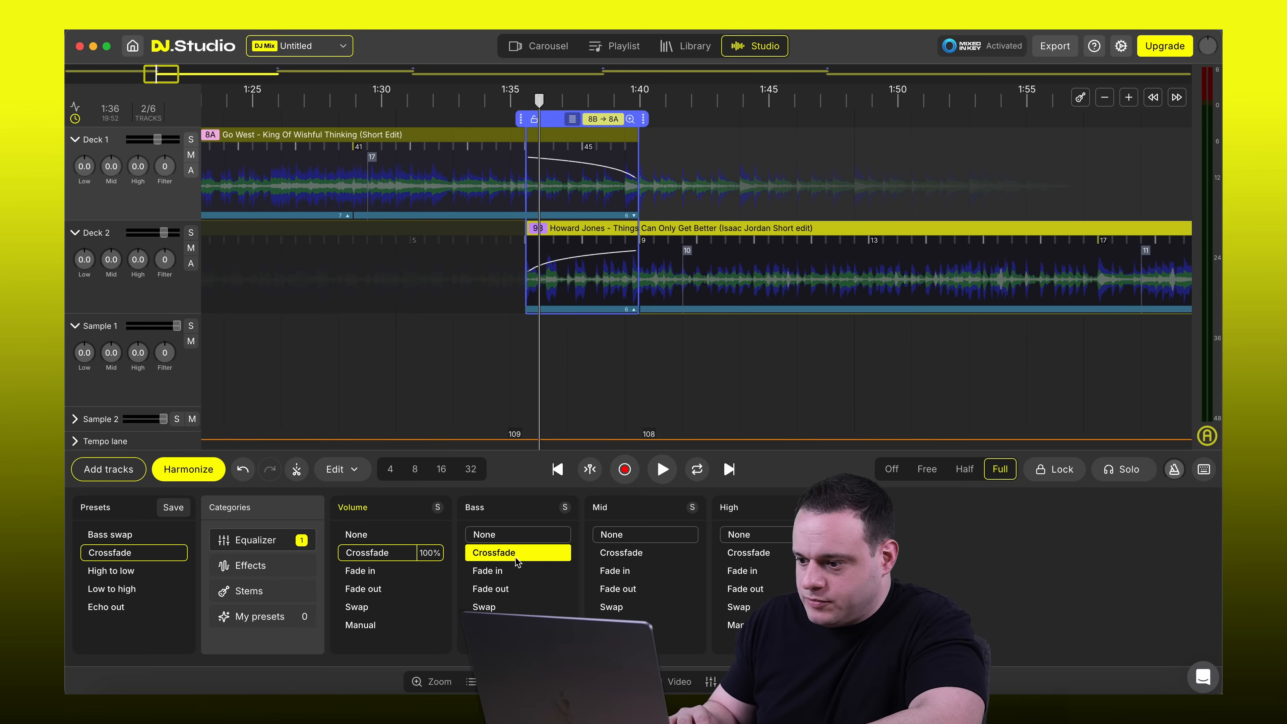
pyautogui.click(507, 559)
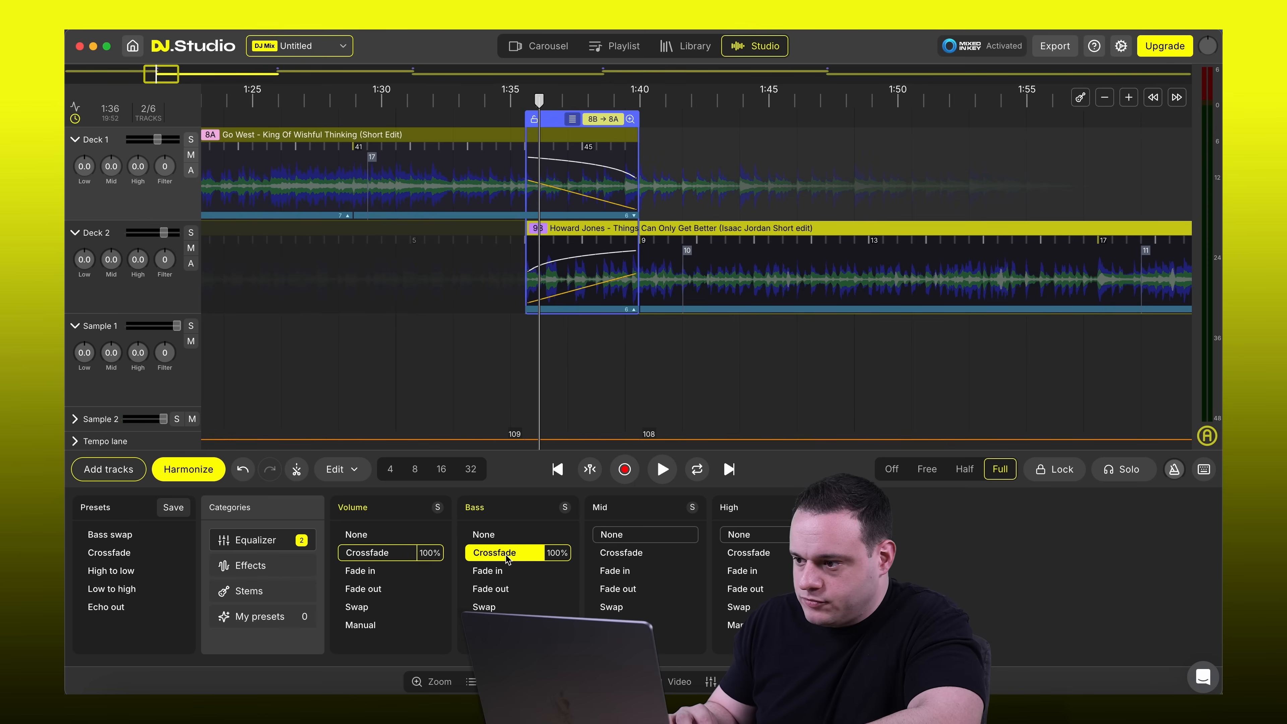
pyautogui.click(507, 97)
pyautogui.press('space')
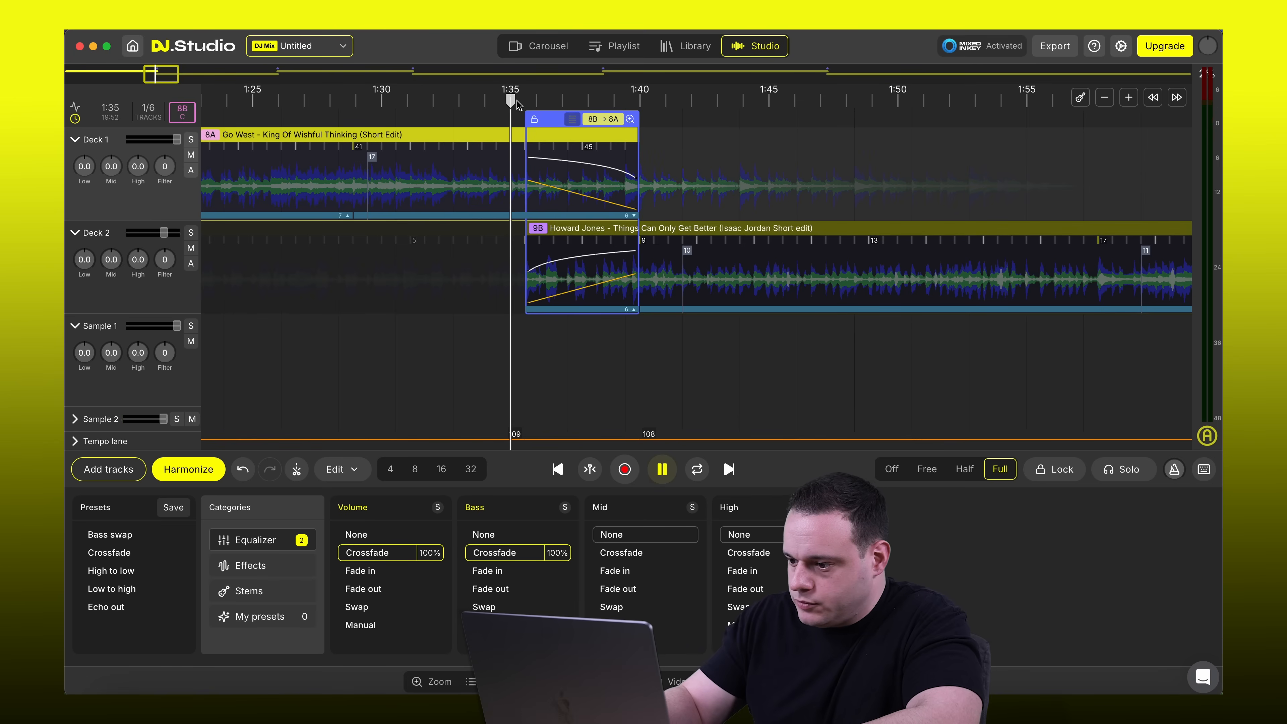
pyautogui.press('XF86AudioRaiseVolume')
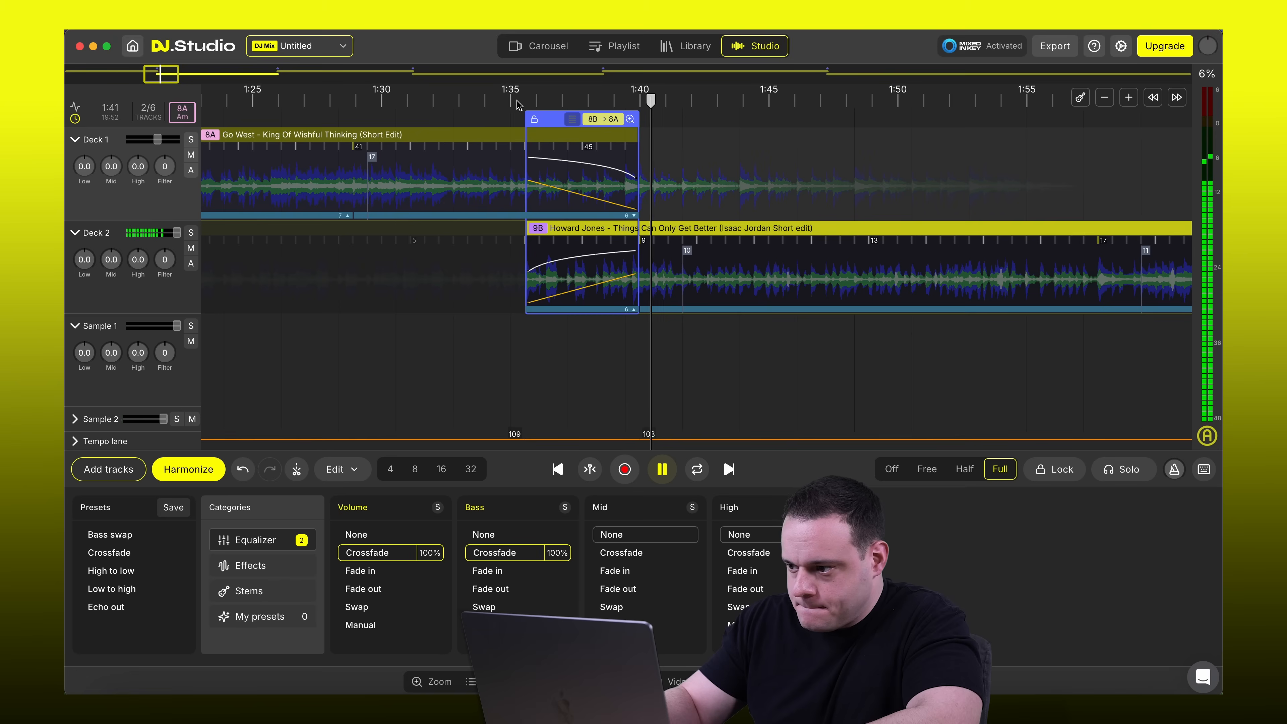
pyautogui.press('XF86AudioRaiseVolume')
pyautogui.press('space')
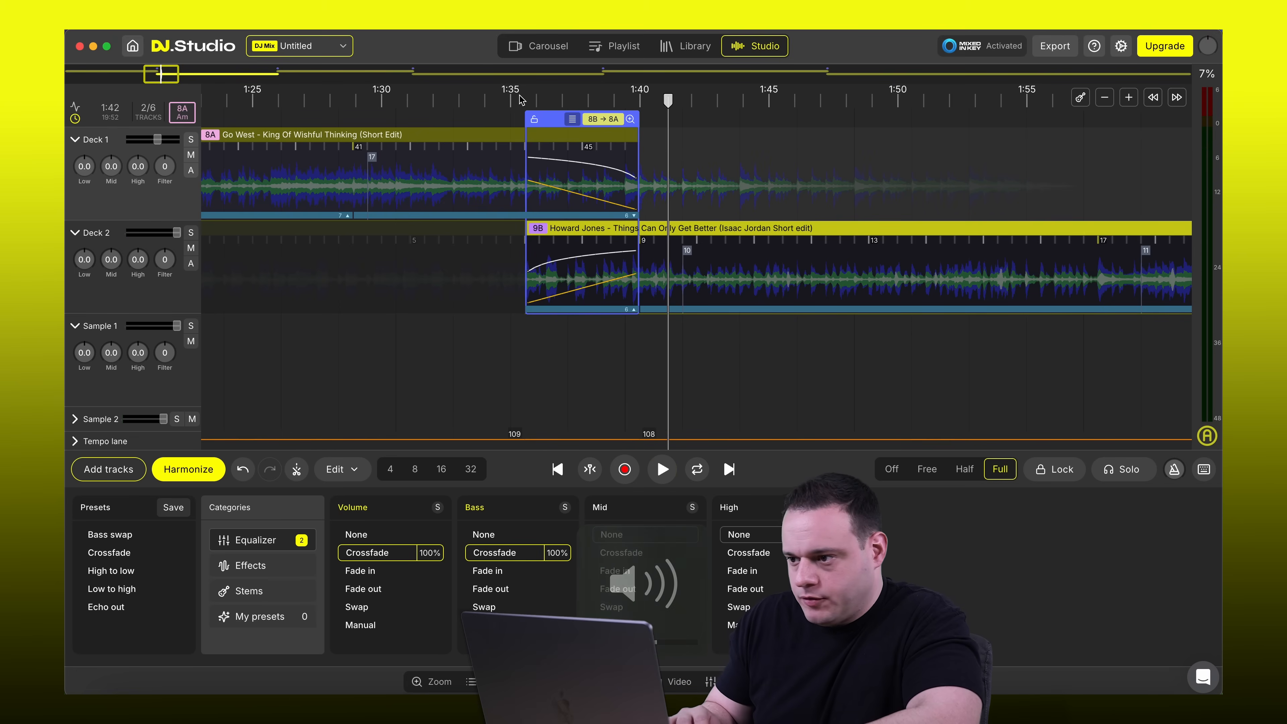
# Play the transition from Things Can Only Get Better into NOTHING FROM NOTHING, starting at about 3:42
pyautogui.hscroll(10, 785, 167)
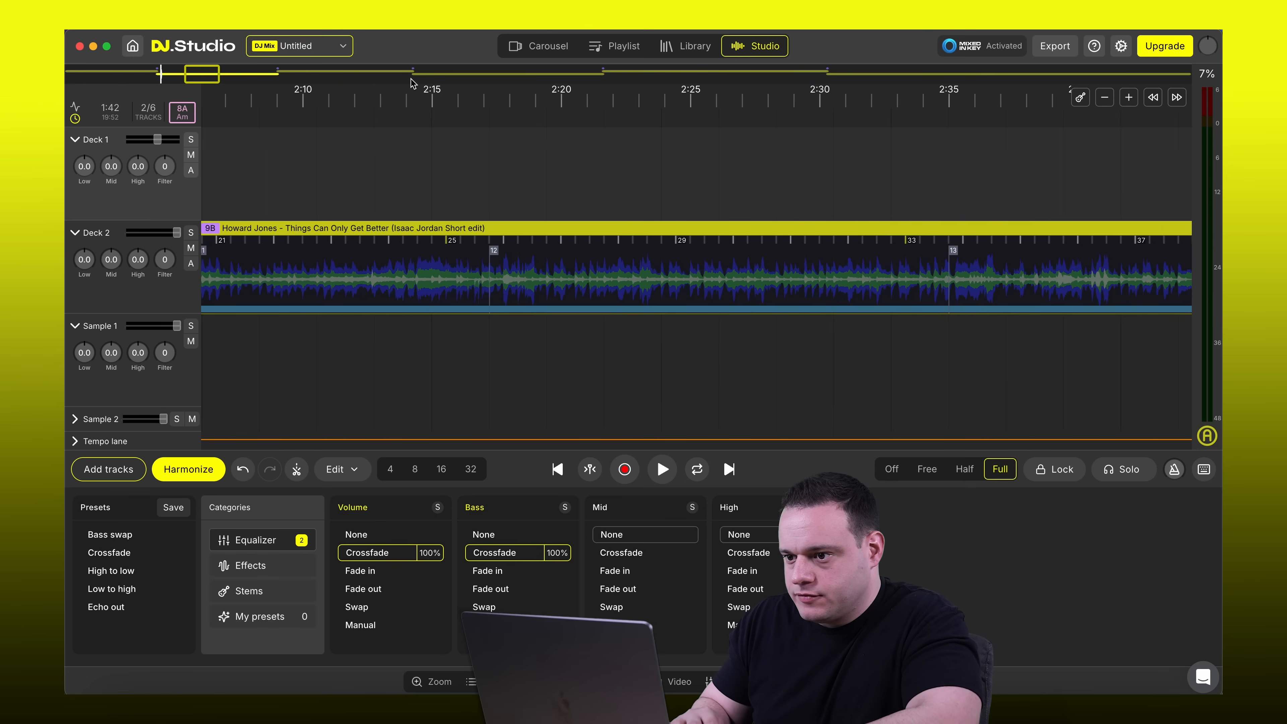
pyautogui.click(277, 74)
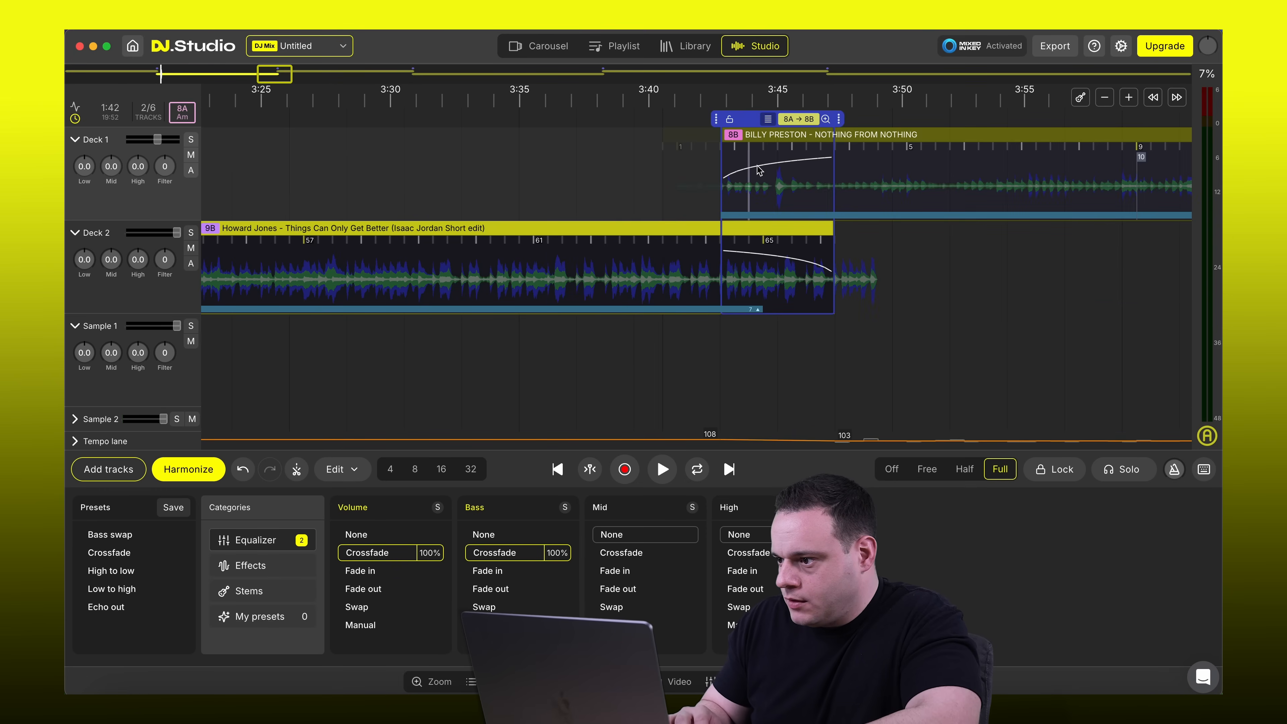
pyautogui.click(711, 110)
pyautogui.press('space')
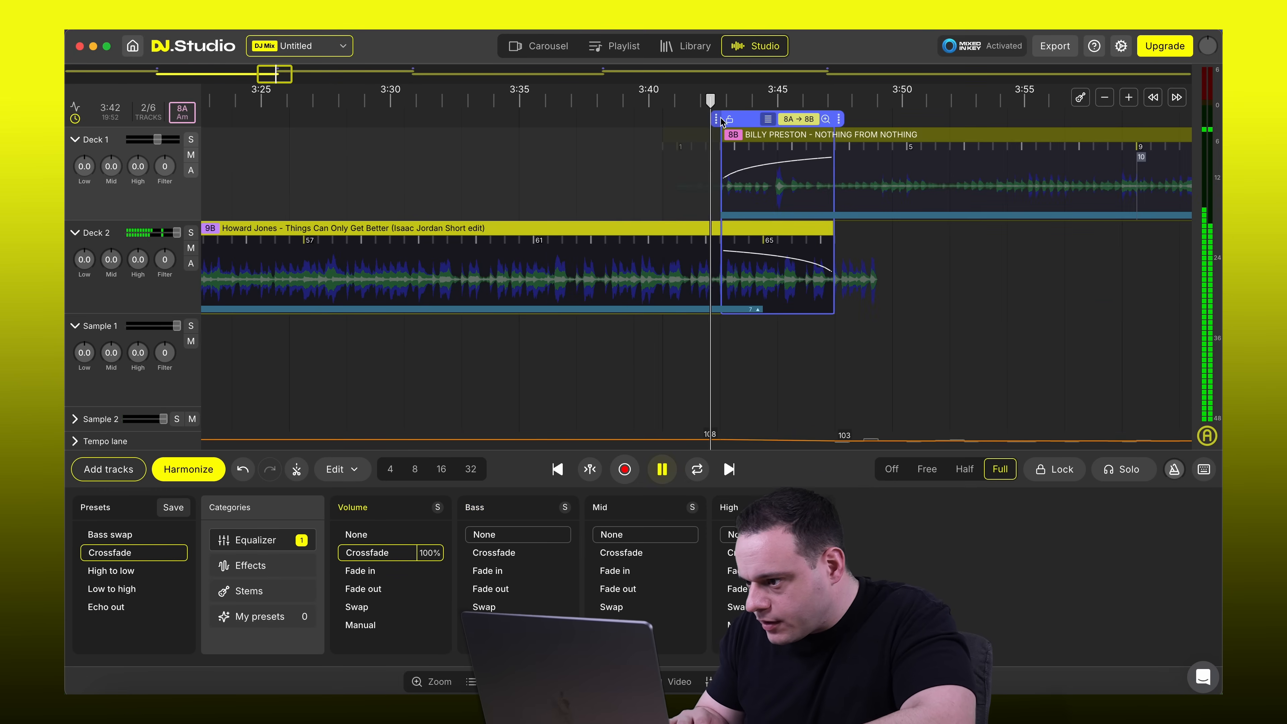
pyautogui.hscroll(2, 614, 176)
pyautogui.scroll(1, 614, 175)
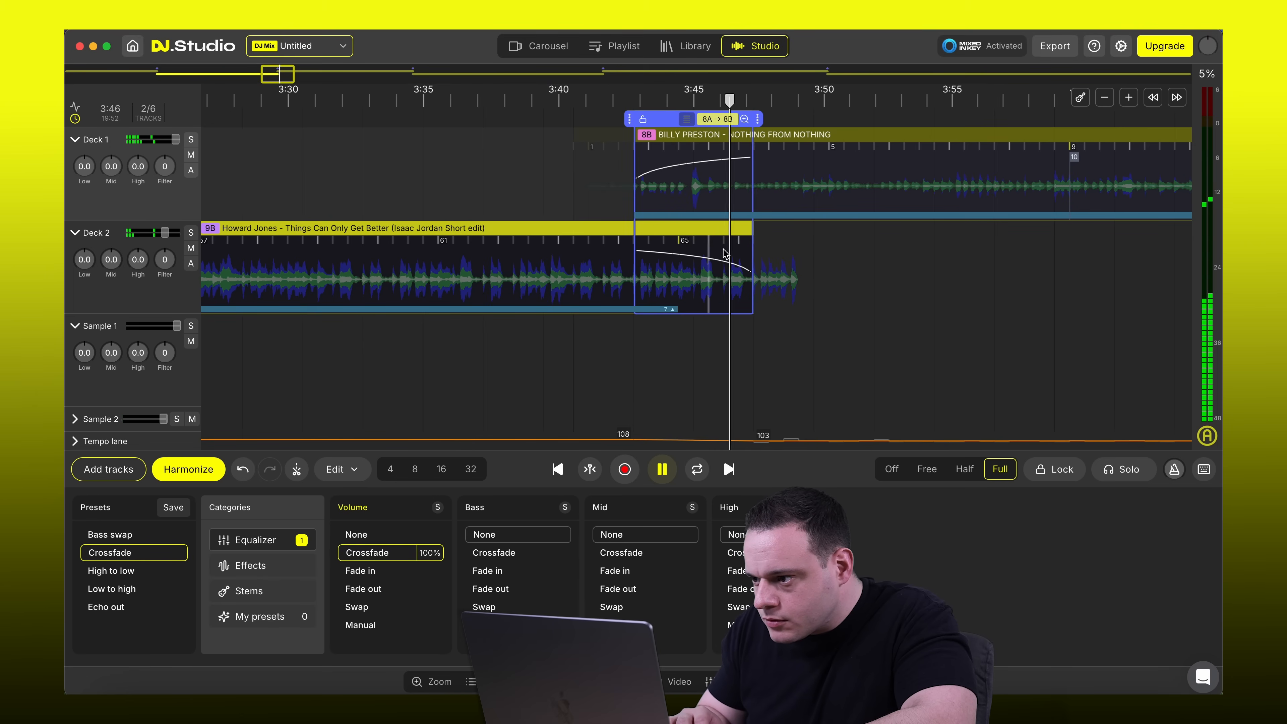
pyautogui.press('space')
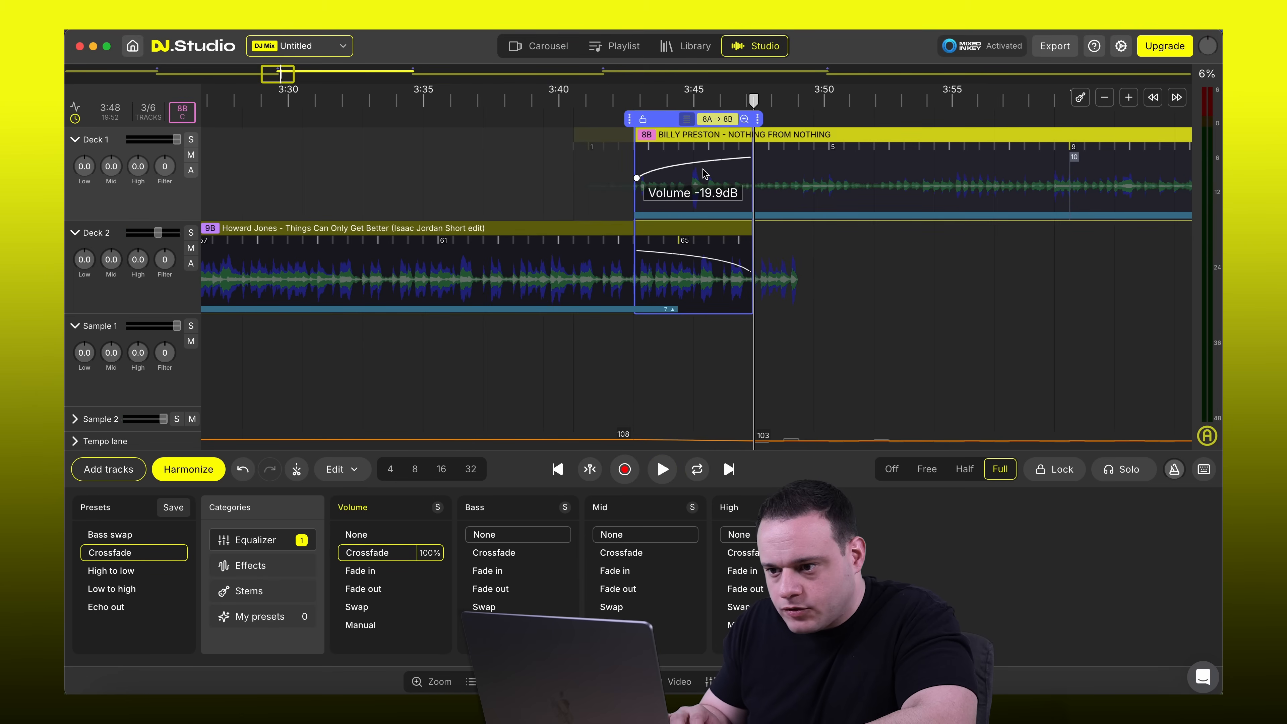
# Solo Deck 1 and listen to NOTHING FROM NOTHING within its incoming transition
pyautogui.click(190, 138)
pyautogui.press('space')
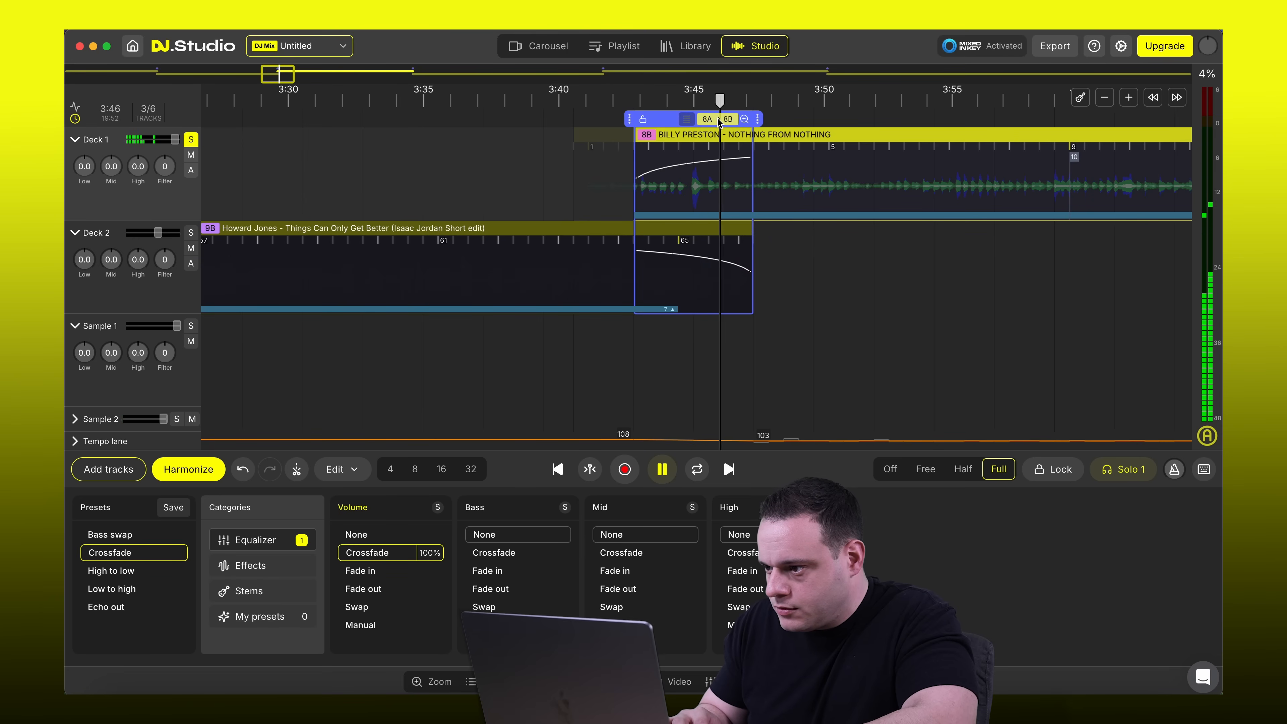
pyautogui.press('space')
pyautogui.moveTo(664, 120); pyautogui.dragTo(664, 120)
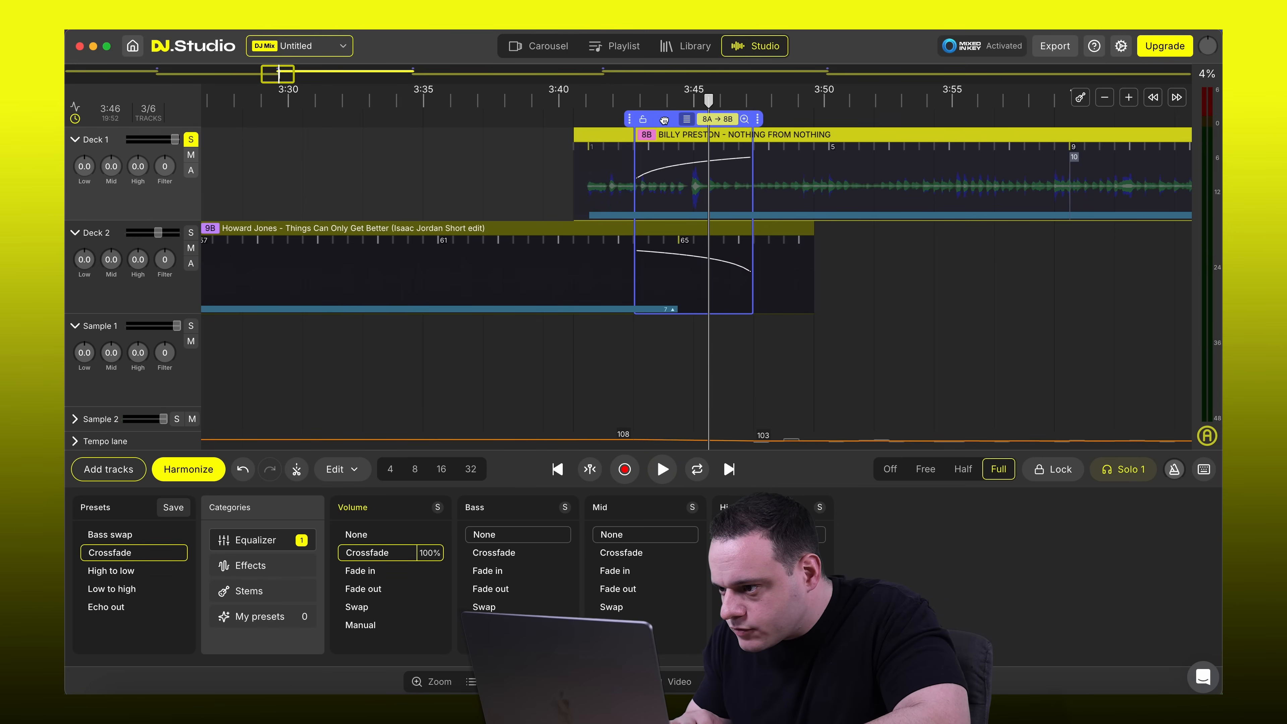
# Slide NOTHING FROM NOTHING earlier so bar 5 falls at the transition's end, play it in solo, and turn off Deck 1's solo
pyautogui.moveTo(881, 135); pyautogui.dragTo(803, 136)
pyautogui.click(635, 100)
pyautogui.press('space')
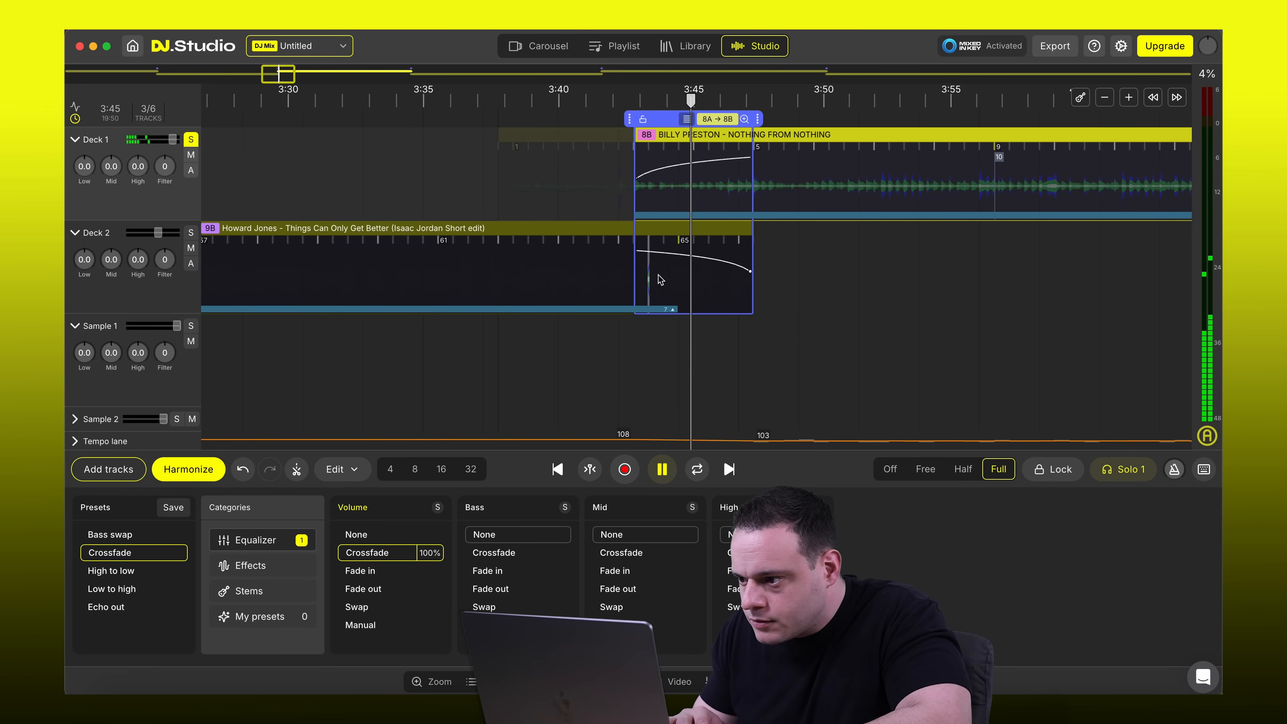
pyautogui.press('space')
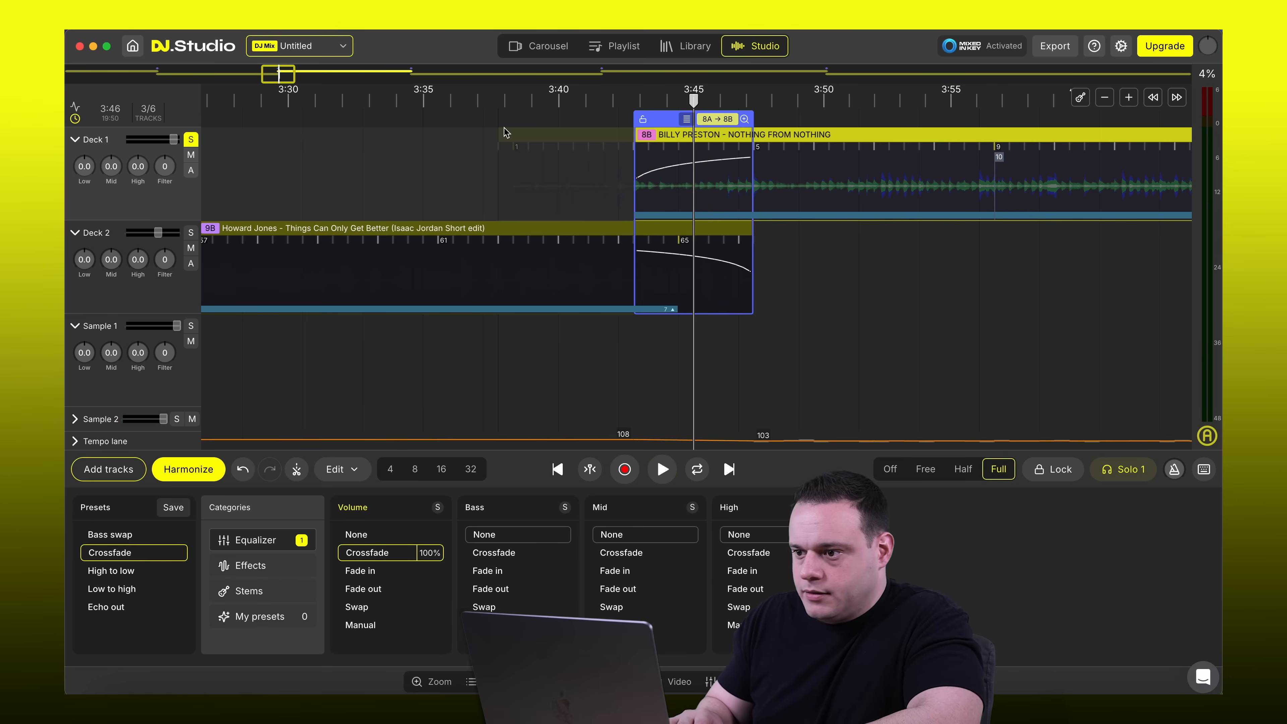
pyautogui.click(191, 139)
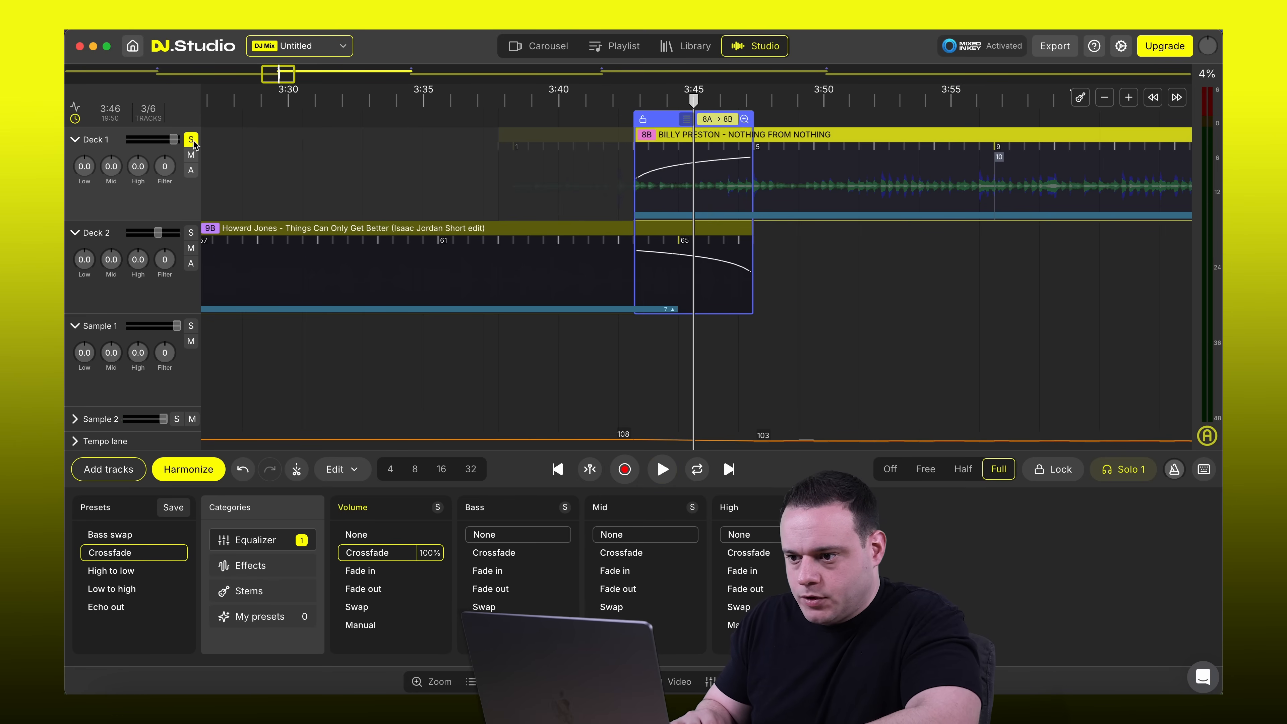
# Play Things Can Only Get Better at several spots between about 3:18 and 3:34 to find an earlier exit point
pyautogui.hscroll(-10, 472, 233)
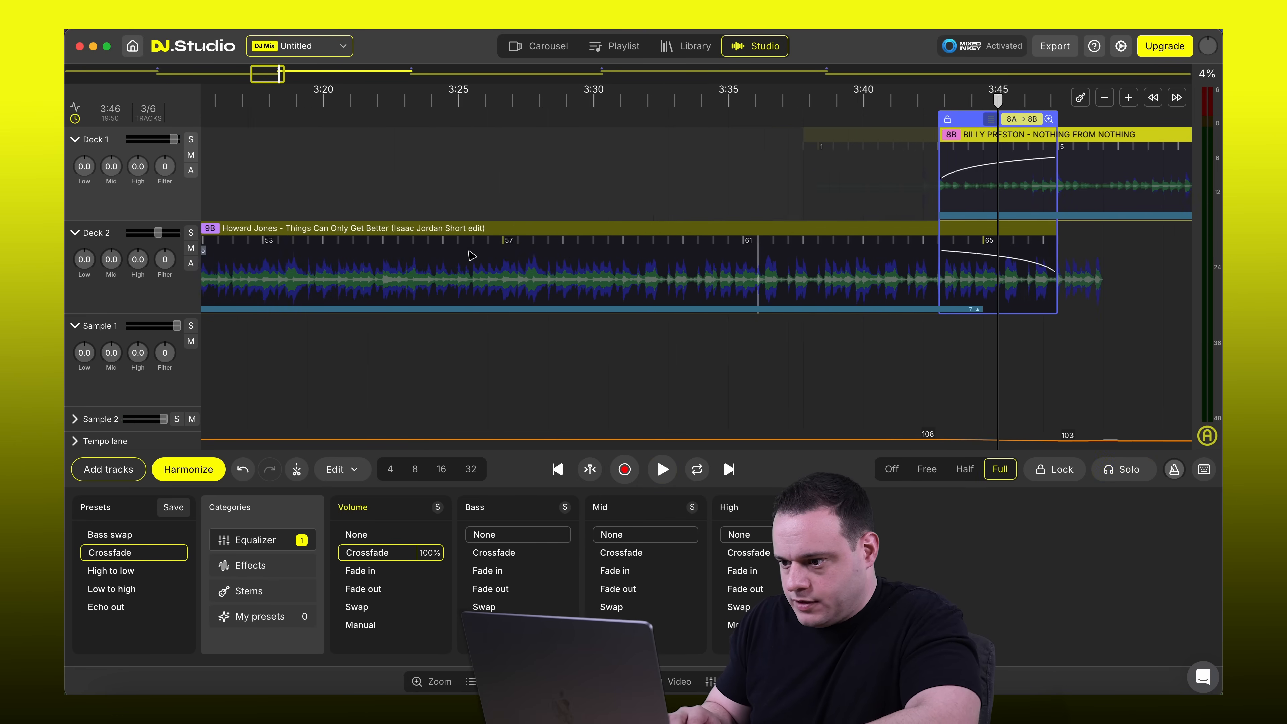
pyautogui.click(449, 106)
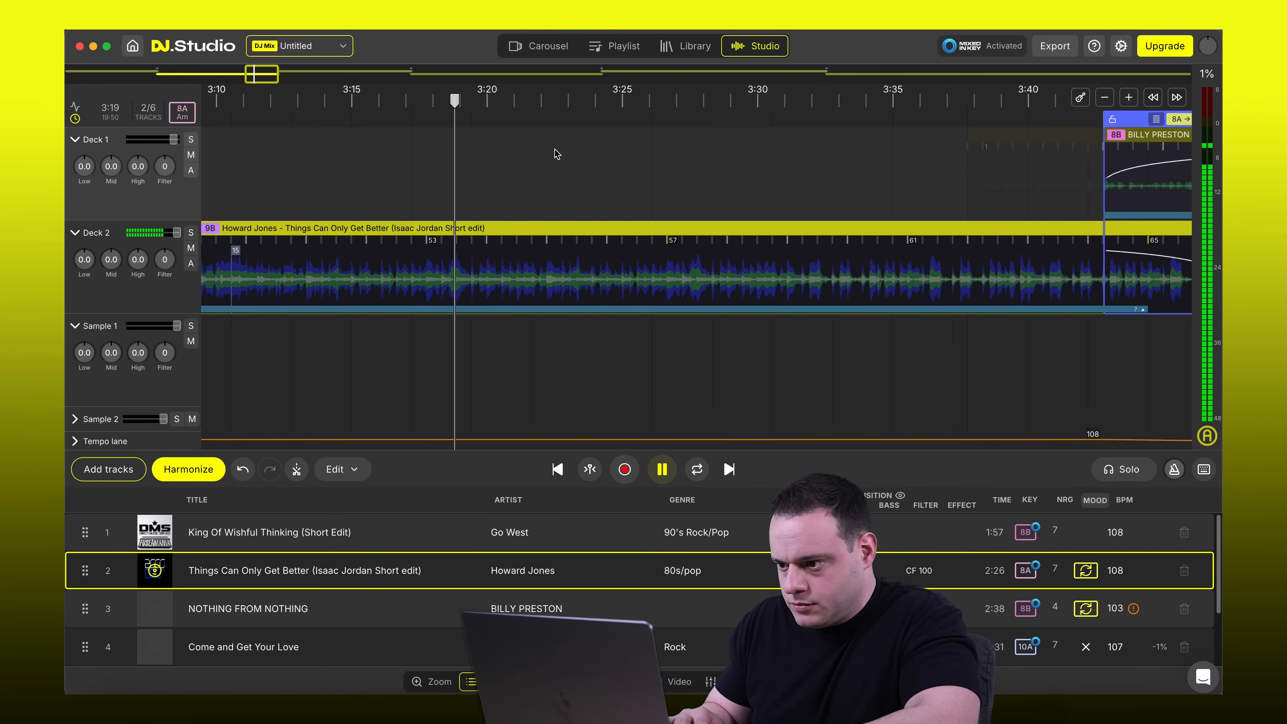
pyautogui.click(688, 105)
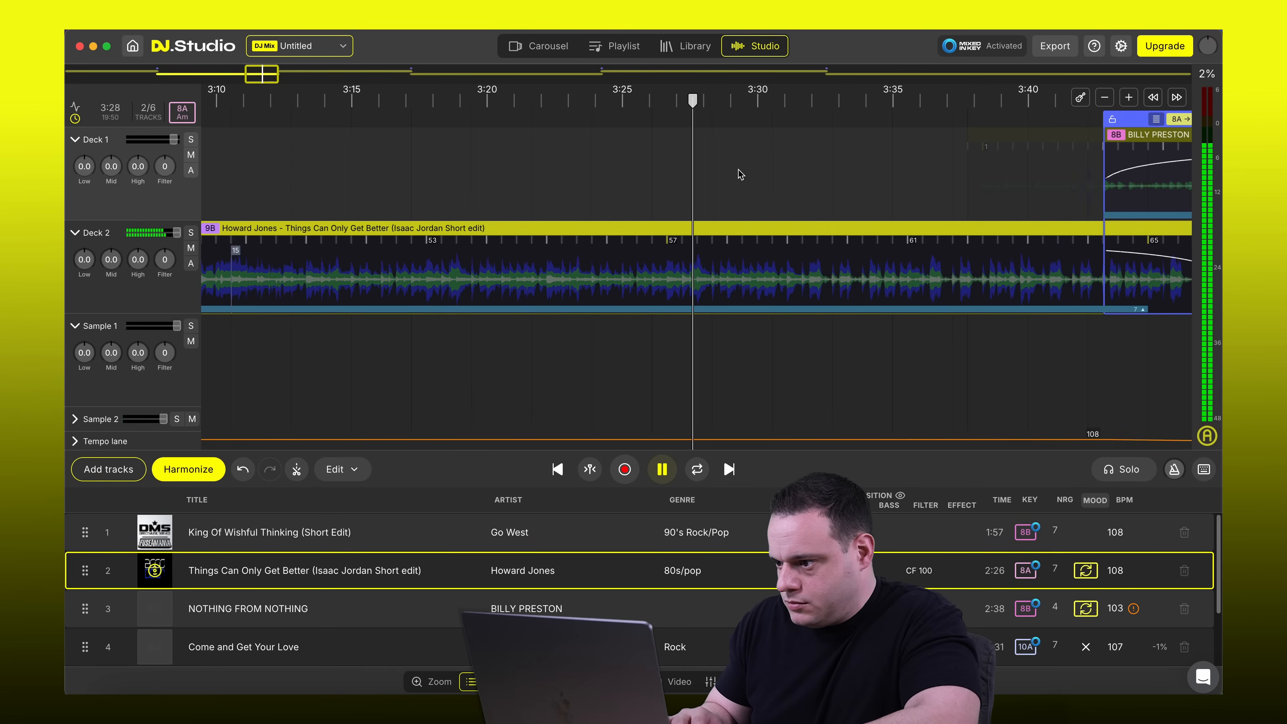
pyautogui.click(841, 104)
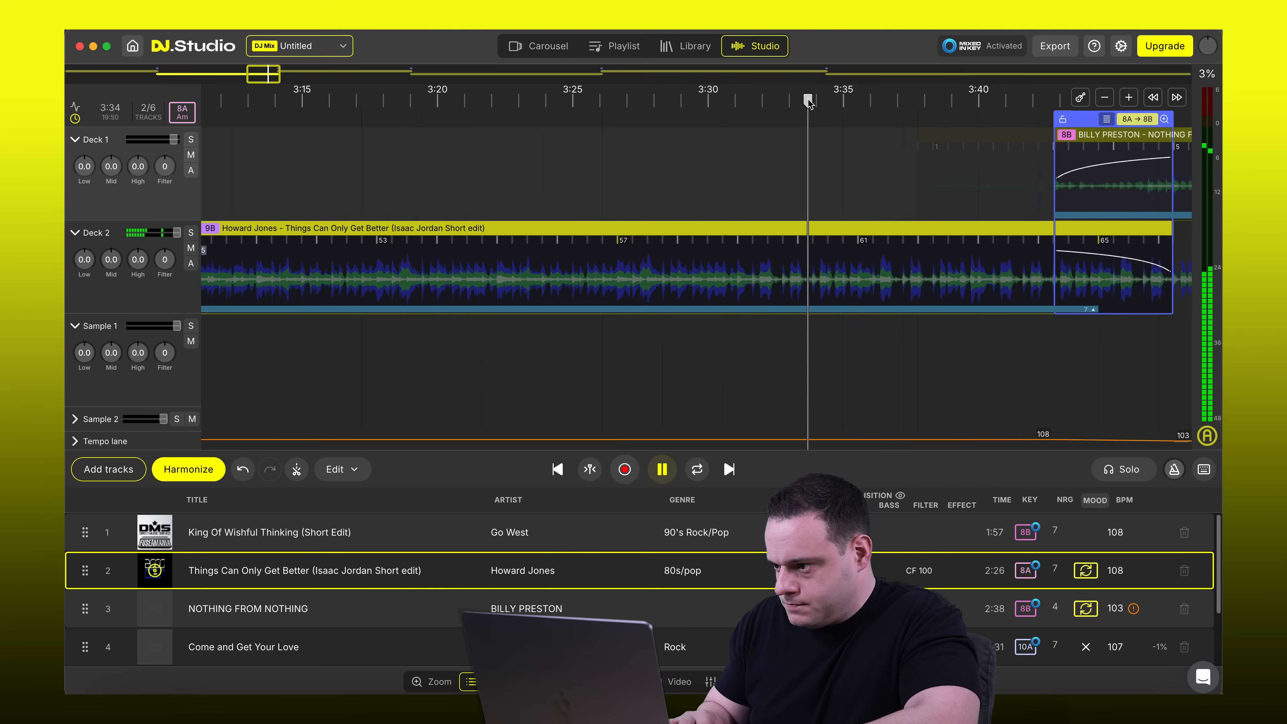
pyautogui.click(709, 130)
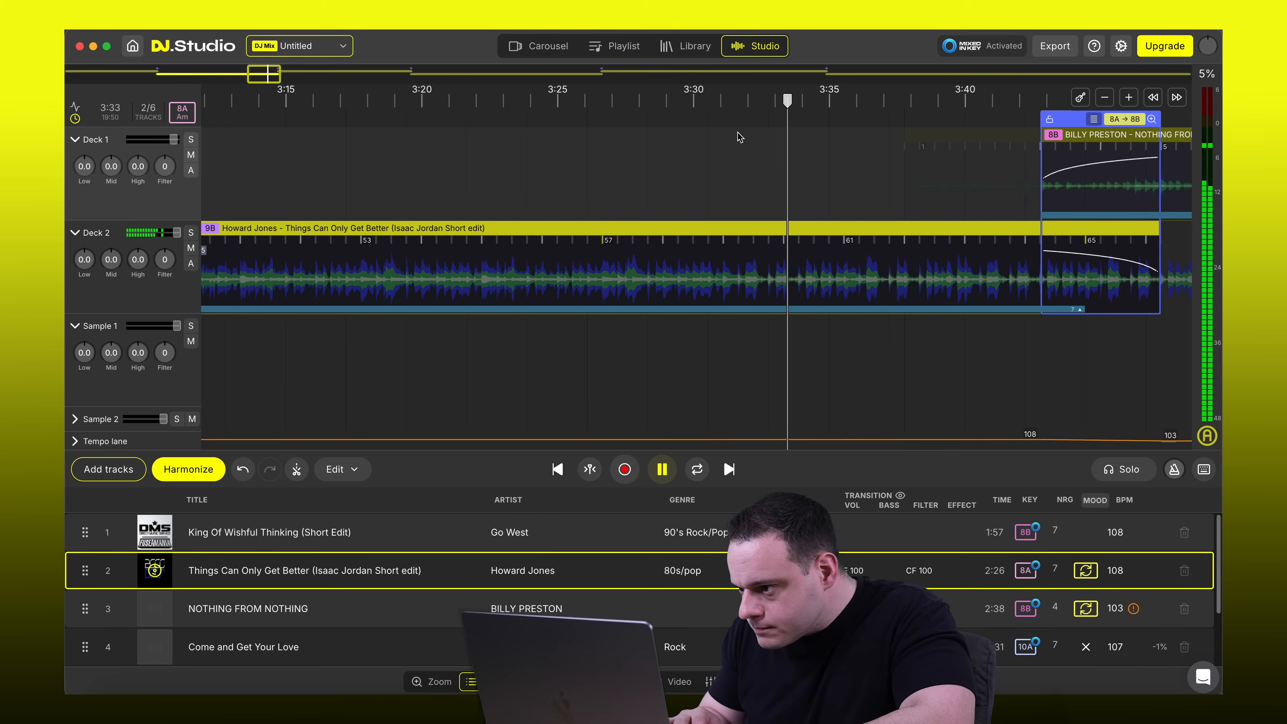
pyautogui.press('space')
pyautogui.click(668, 104)
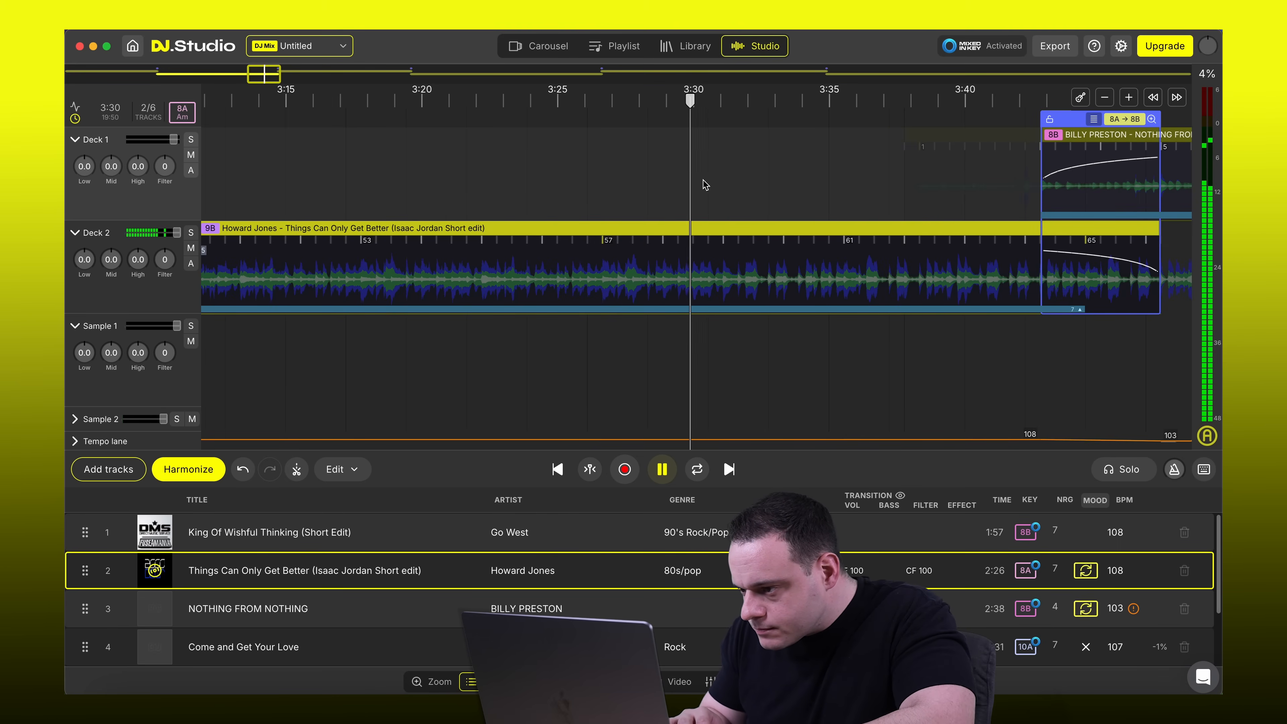
pyautogui.press('space')
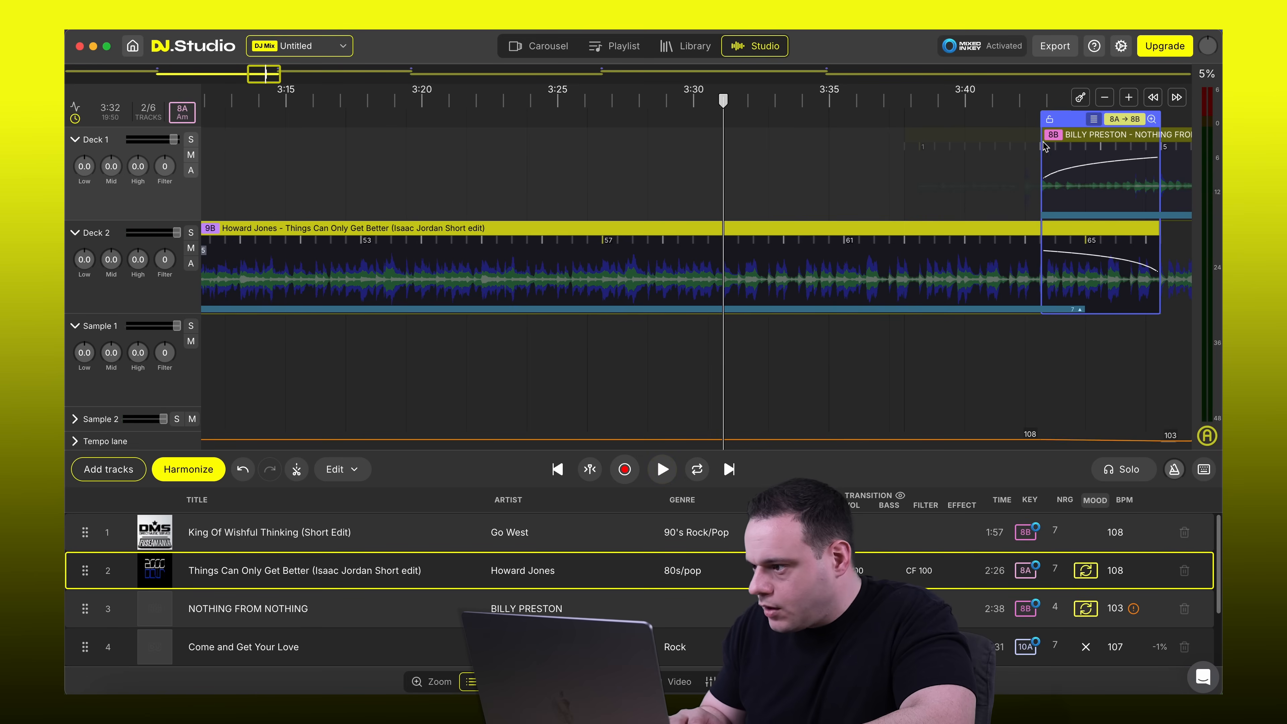
# Move the transition into NOTHING FROM NOTHING earlier so it starts at the 3:32 playhead, and switch it to stem mixing
pyautogui.moveTo(1074, 121); pyautogui.dragTo(748, 141)
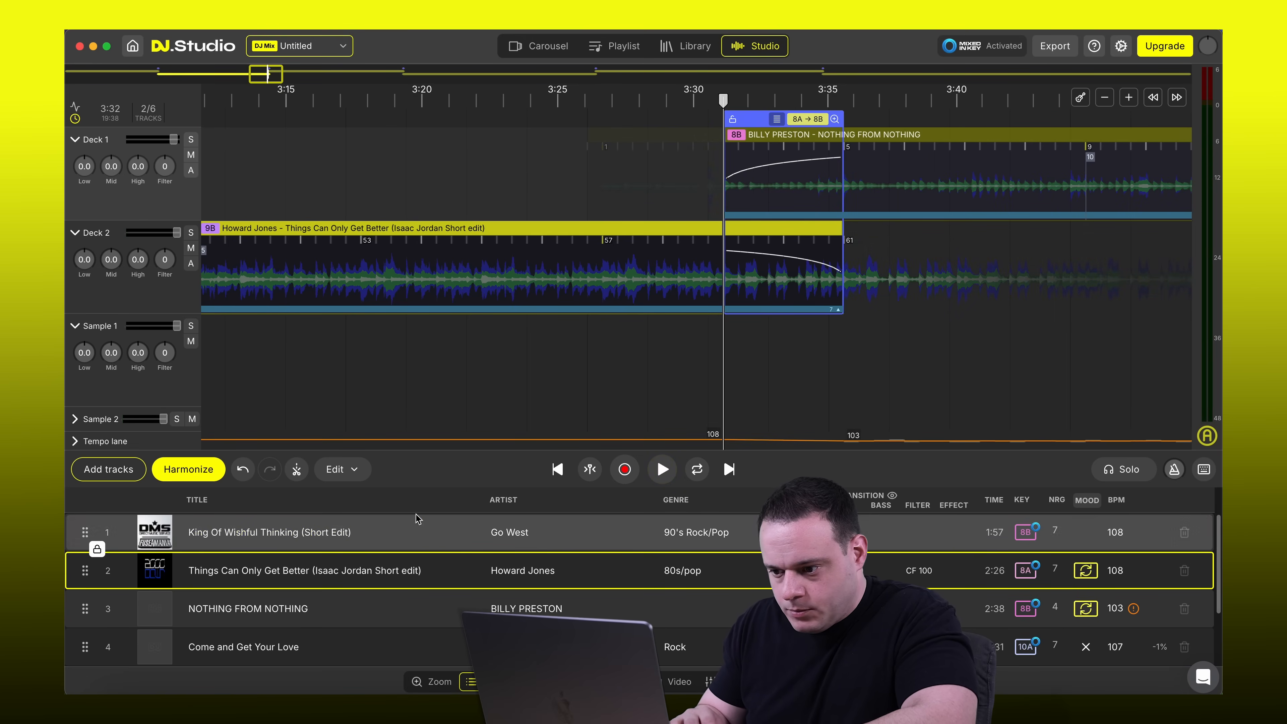
pyautogui.click(560, 682)
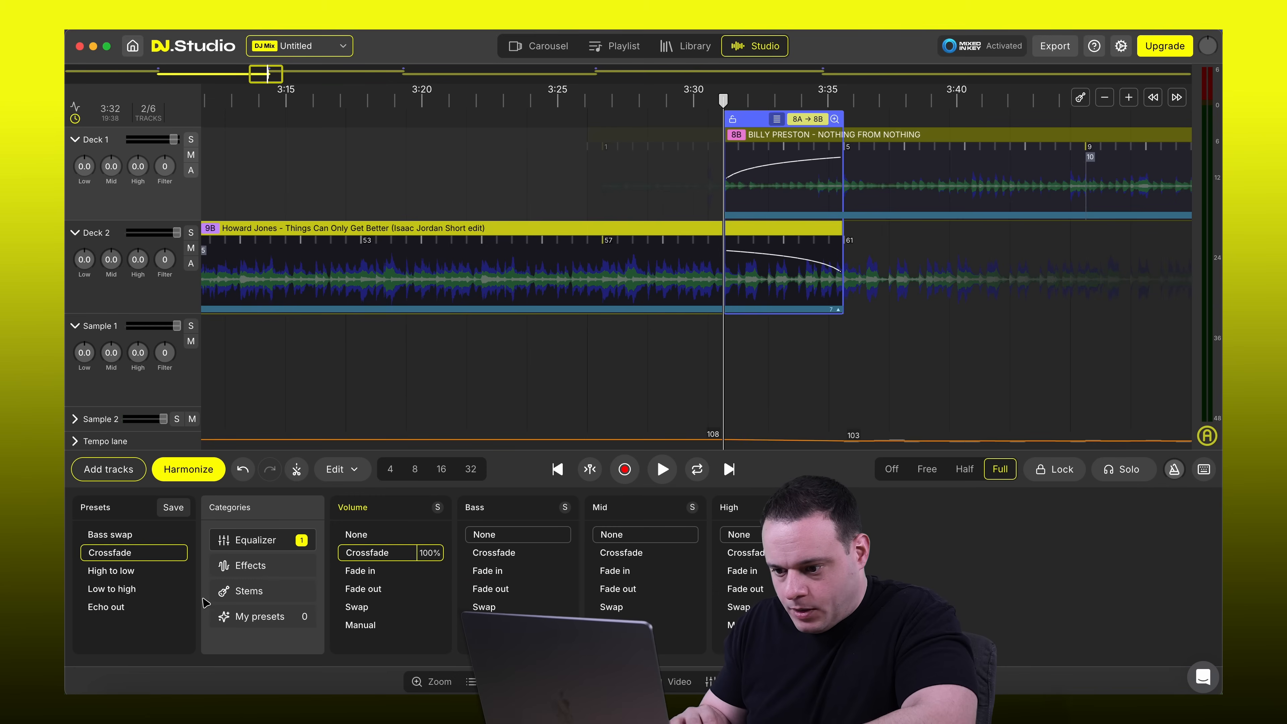
pyautogui.click(256, 592)
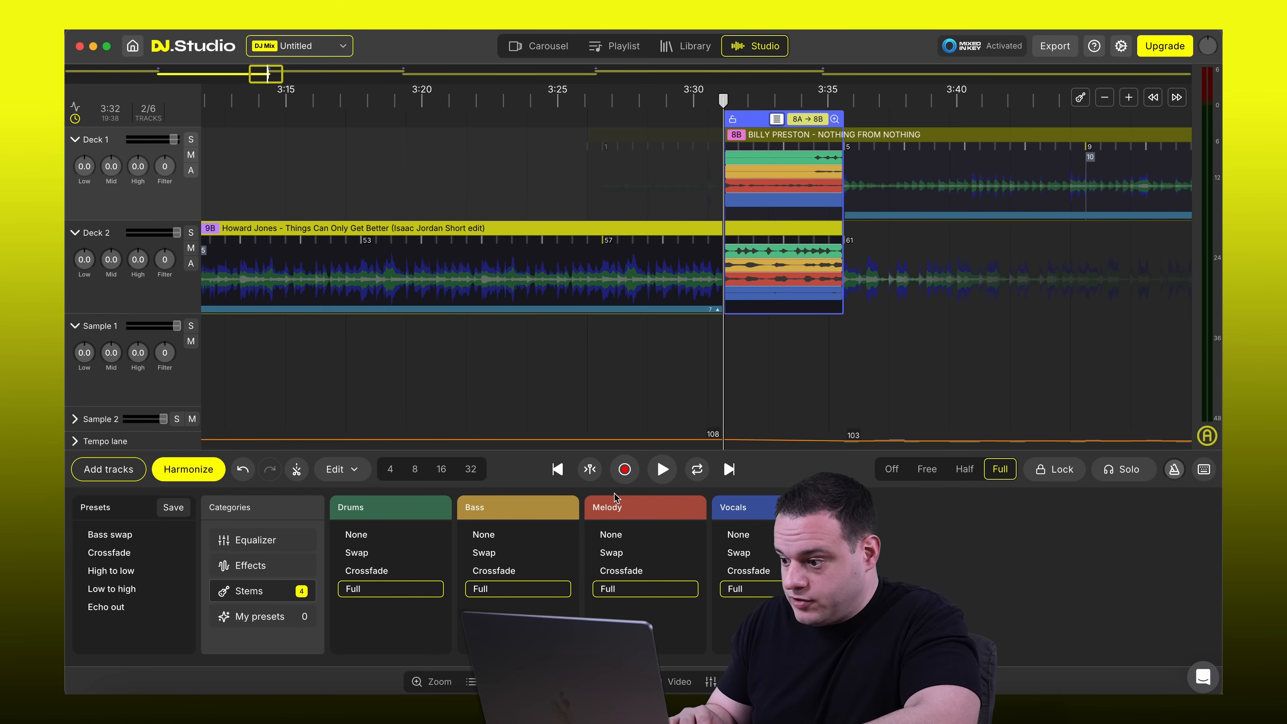
# Set the Melody stem to Swap and move the swap point to the transition's start on both decks
pyautogui.moveTo(793, 173)
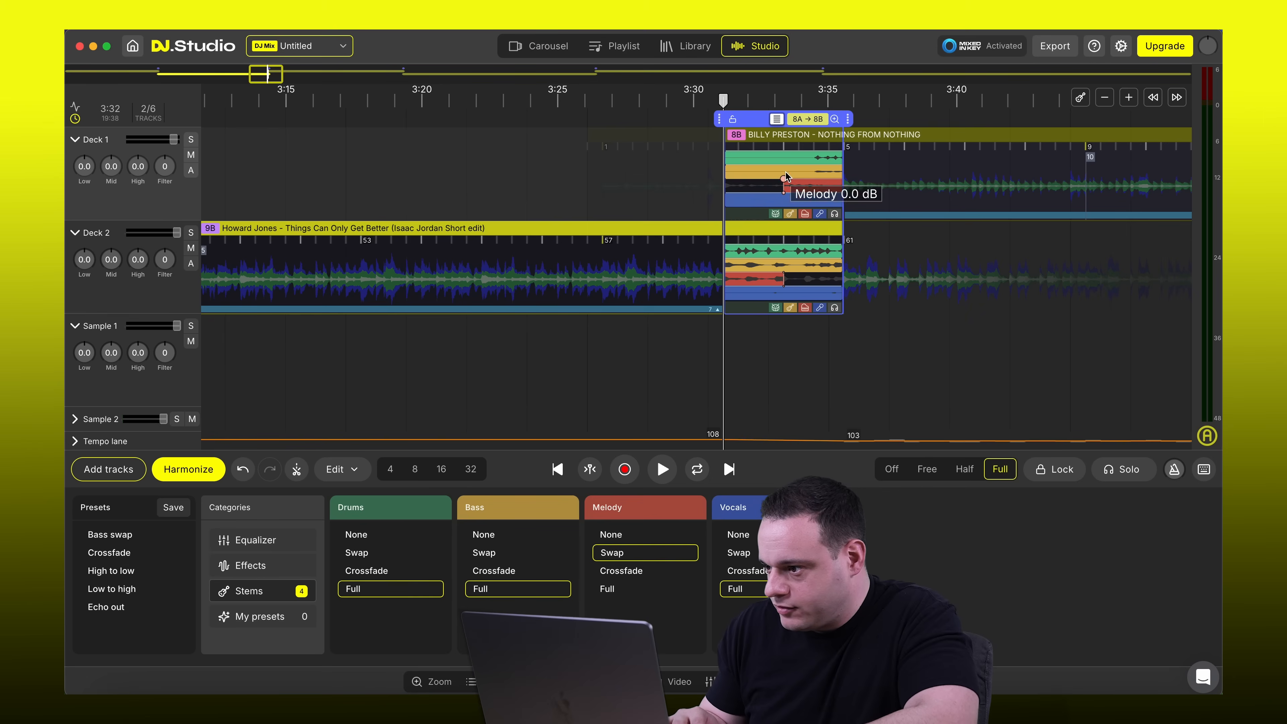
pyautogui.press('space')
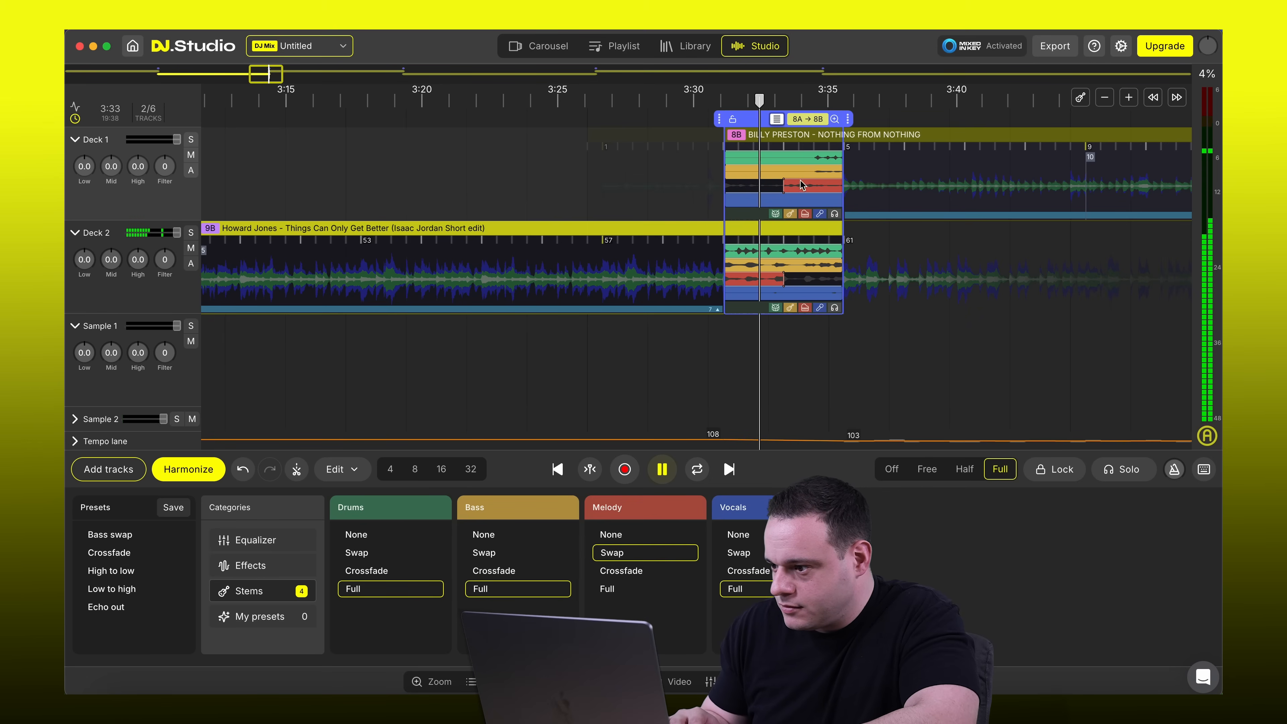
pyautogui.press('space')
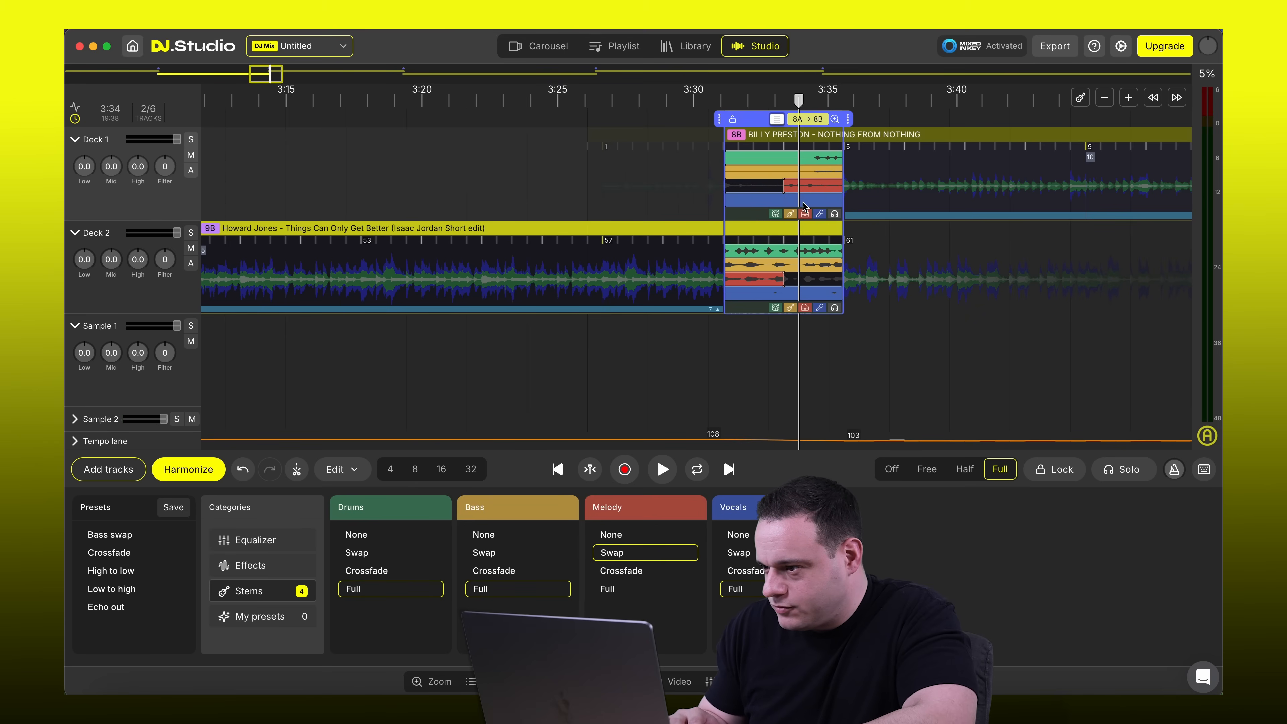
pyautogui.moveTo(784, 193); pyautogui.dragTo(727, 180)
pyautogui.moveTo(784, 288); pyautogui.dragTo(715, 287)
# Play the transition into NOTHING FROM NOTHING from about 3:30 to check the melody swap
pyautogui.click(692, 97)
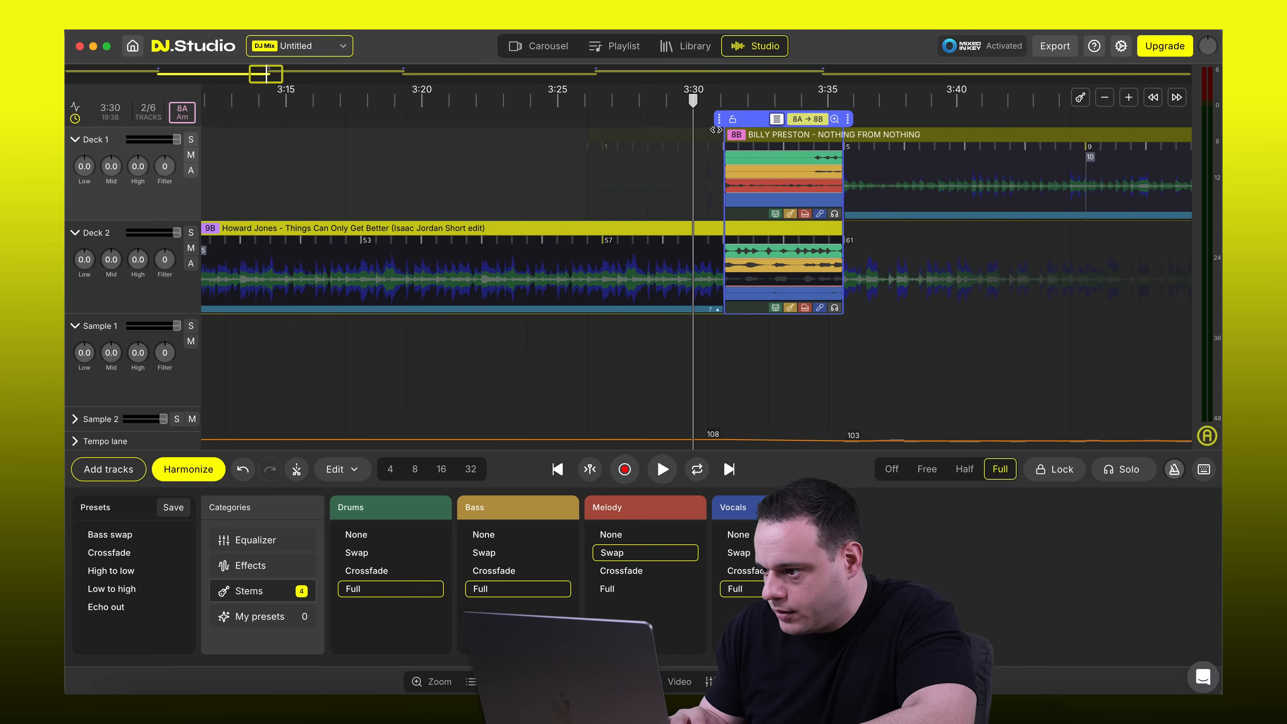
pyautogui.press('space')
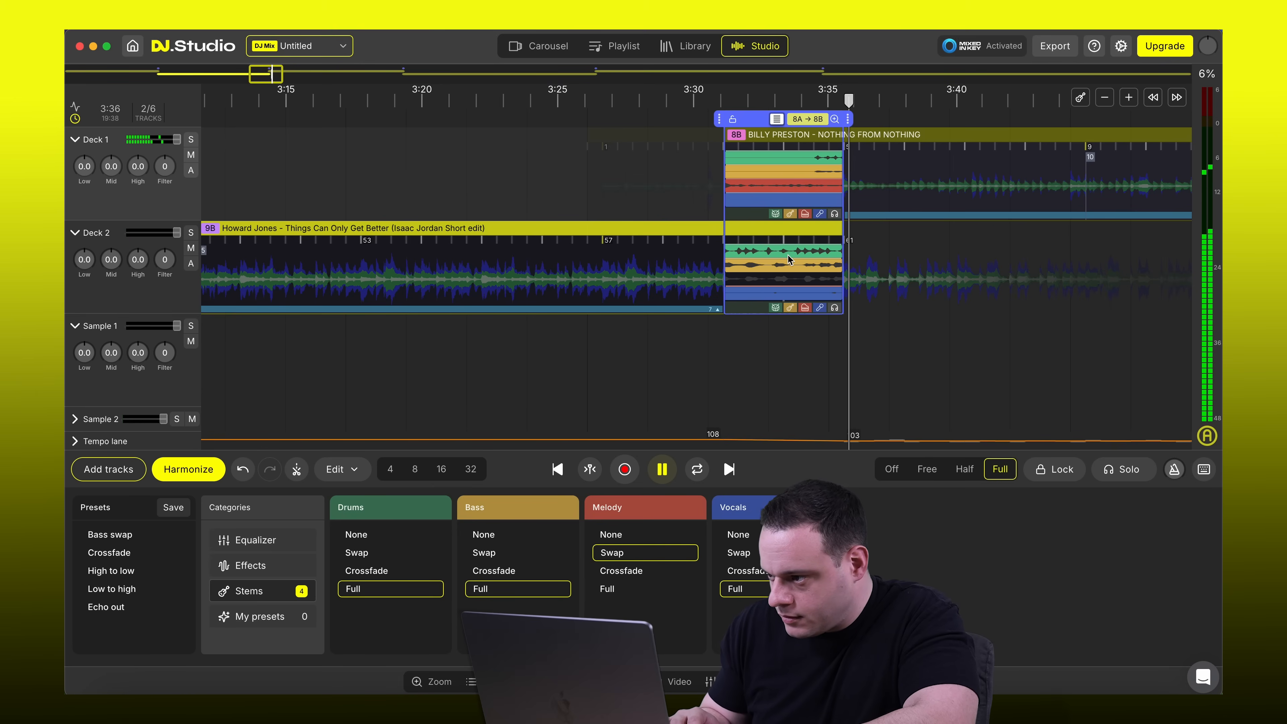
pyautogui.press('space')
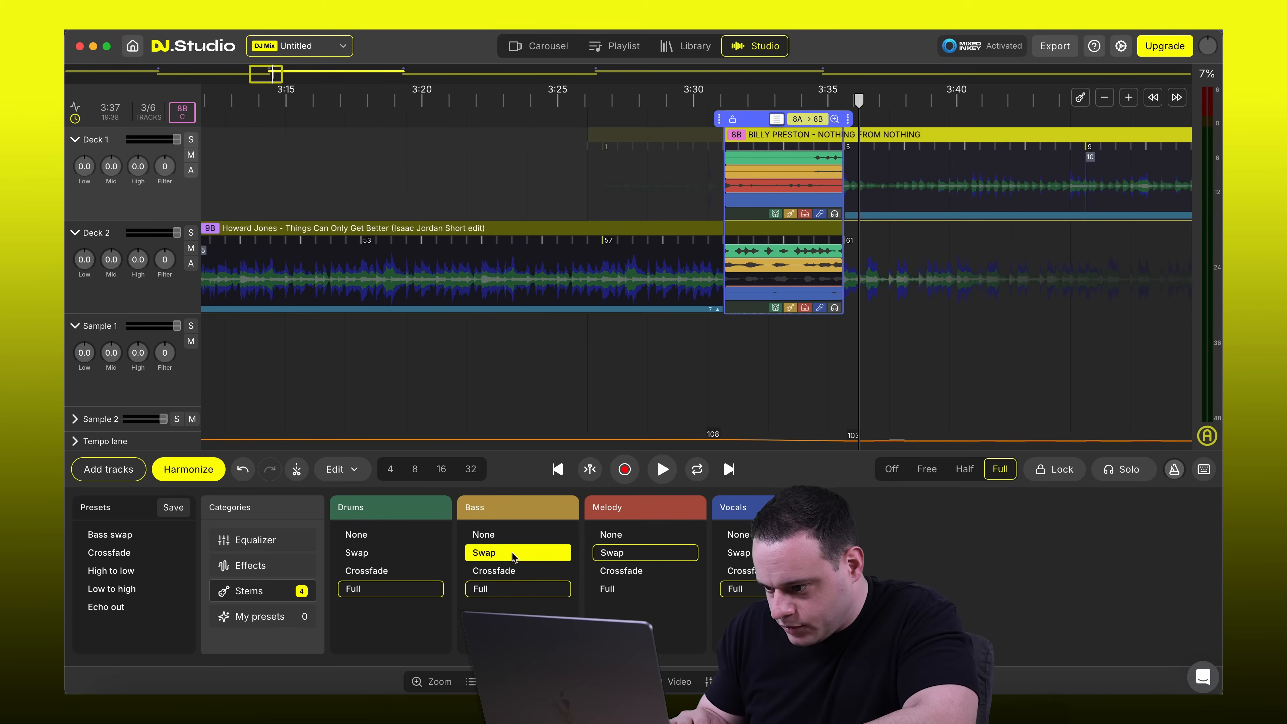
# Set the transition's Bass stem to Crossfade, and play it from about 3:30 while raising the system volume
pyautogui.click(513, 573)
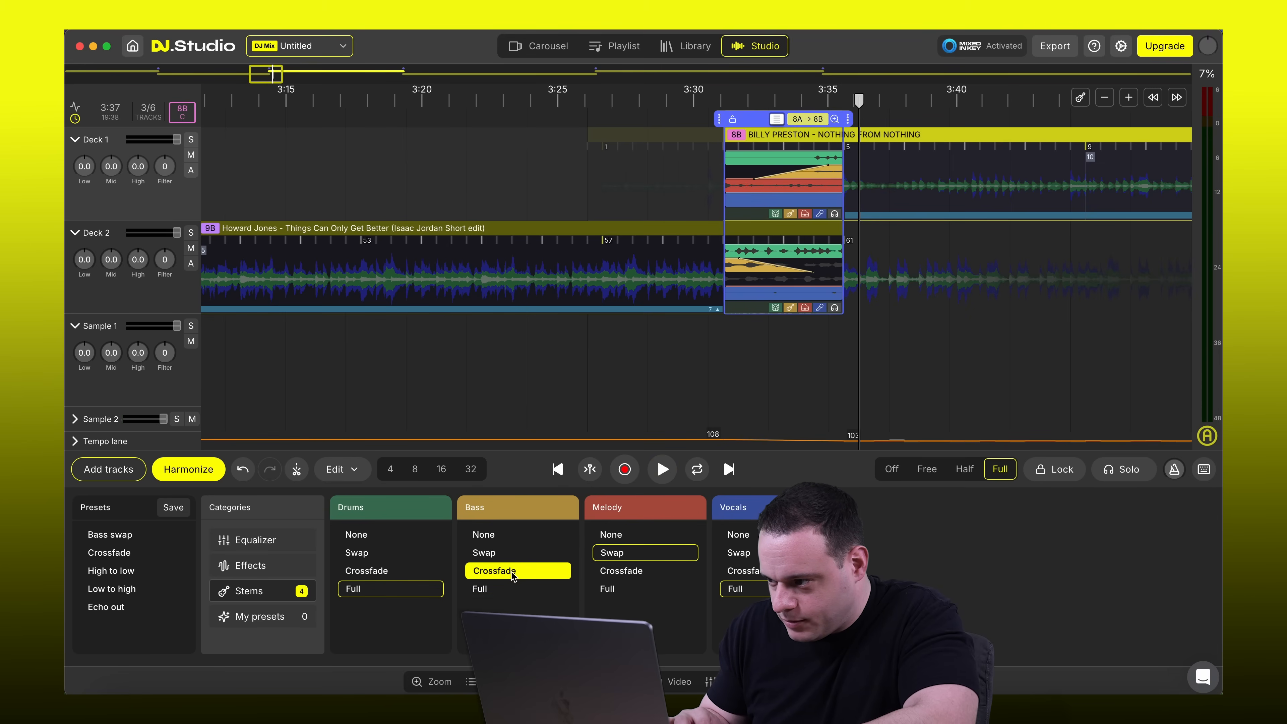
pyautogui.click(691, 101)
pyautogui.press('space')
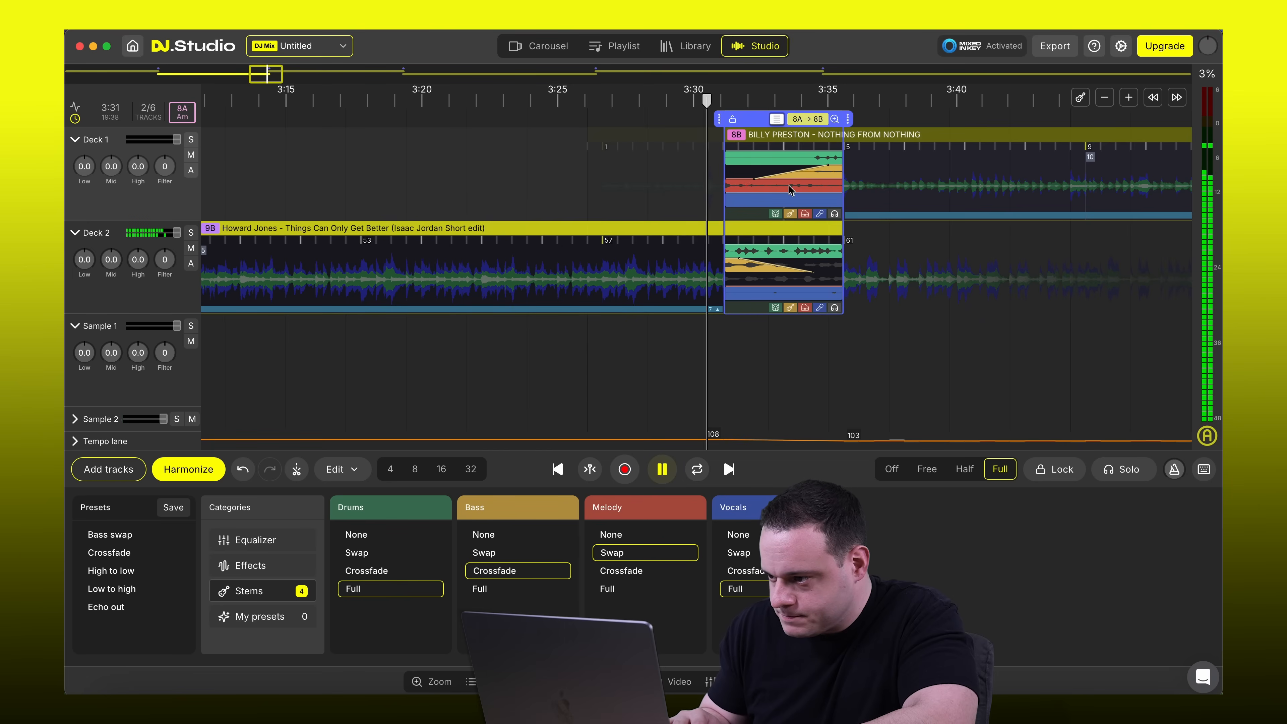
pyautogui.press('XF86AudioRaiseVolume')
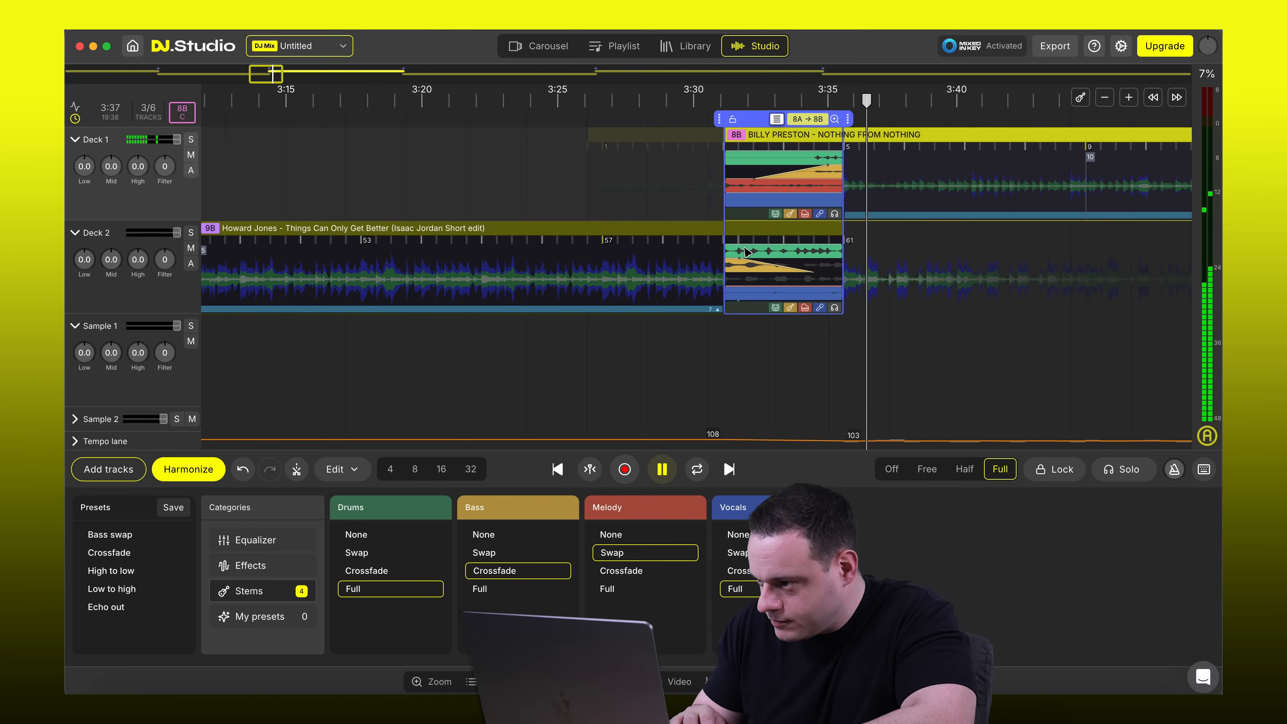
pyautogui.press('space')
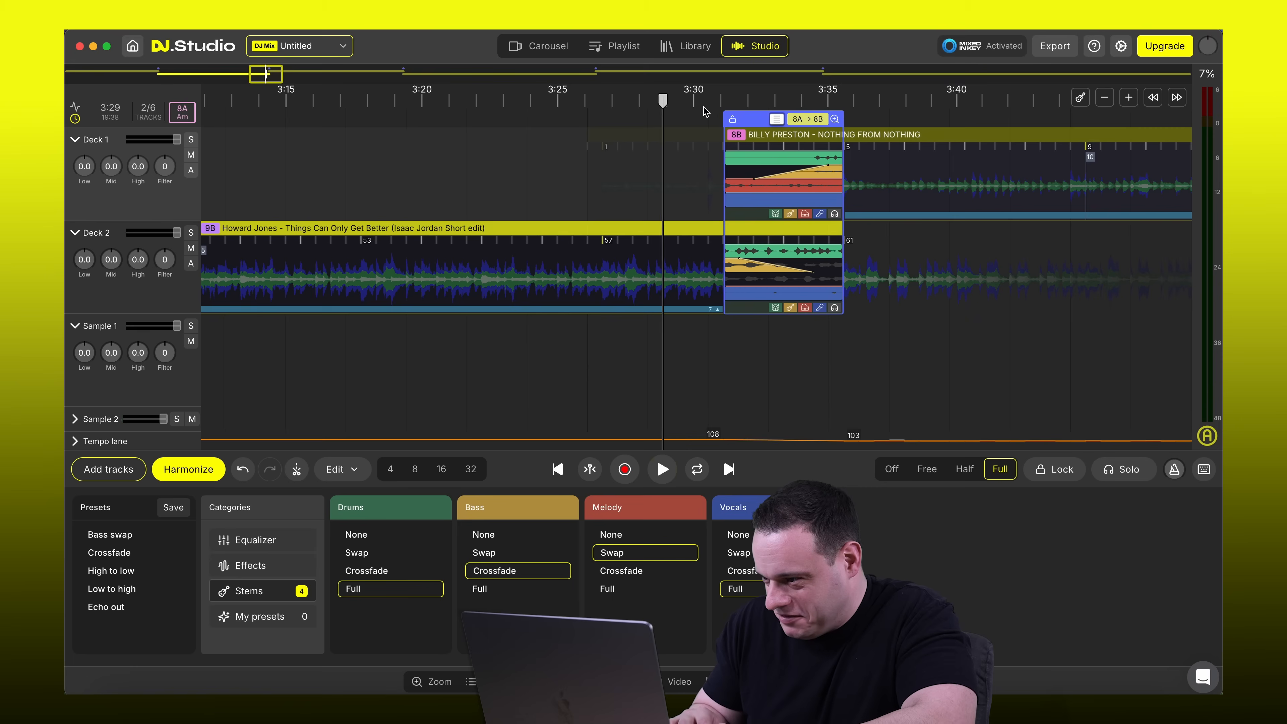
# Replay the stem transition from about 3:29 while lowering the system volume
pyautogui.press('space')
pyautogui.press('XF86AudioLowerVolume')
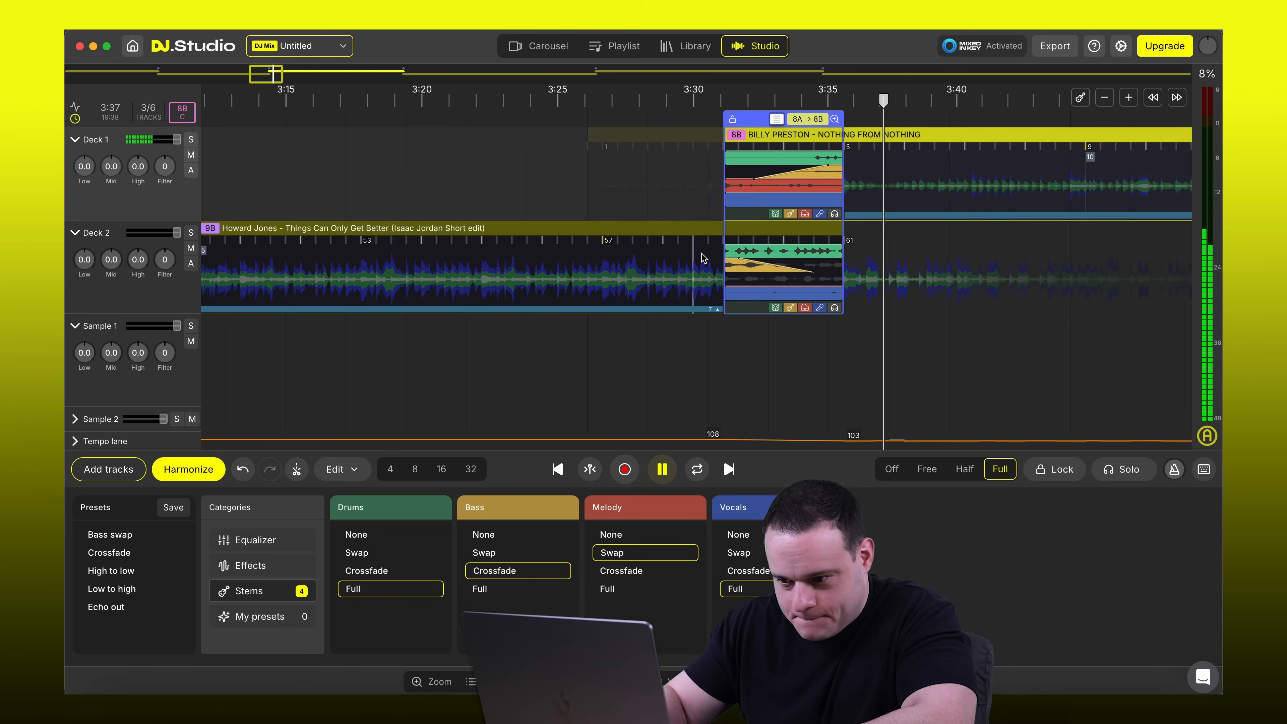
pyautogui.press('space')
pyautogui.press('XF86AudioLowerVolume')
# Slide the transition from Come and Get Your Love into Another One Bites the Dust slightly later
pyautogui.hscroll(10, 870, 183)
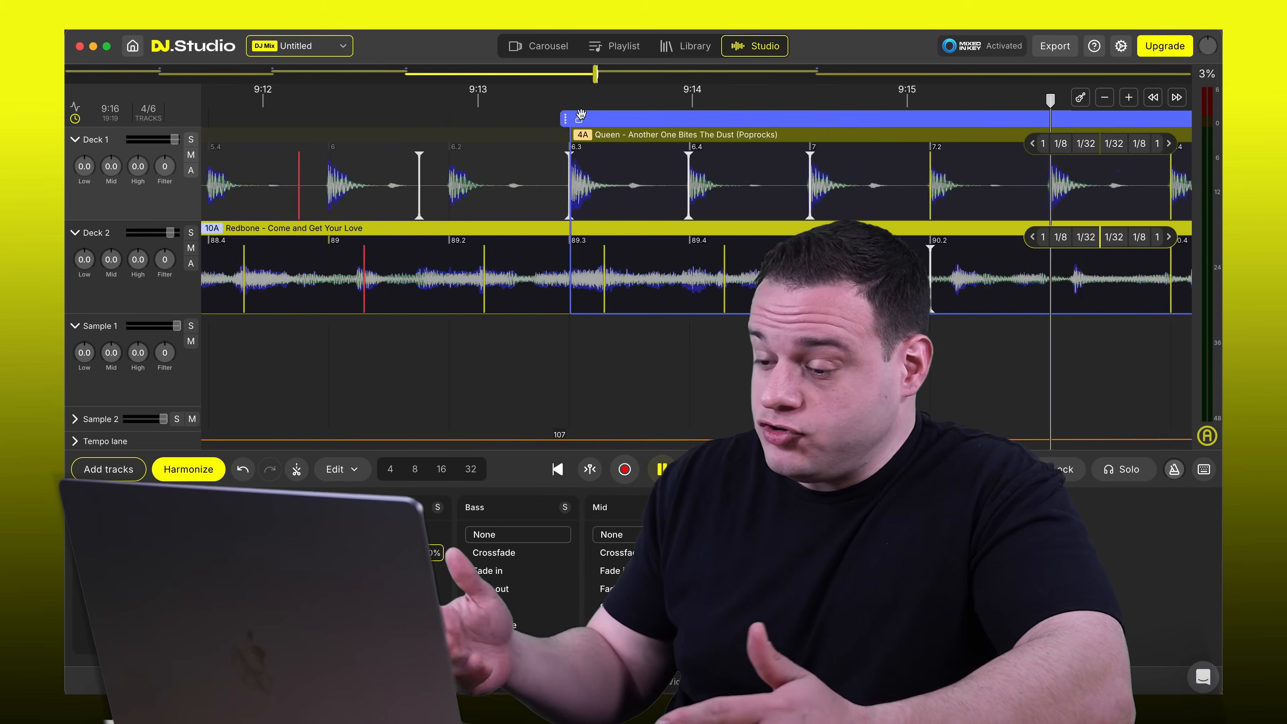
pyautogui.moveTo(580, 115); pyautogui.dragTo(754, 114)
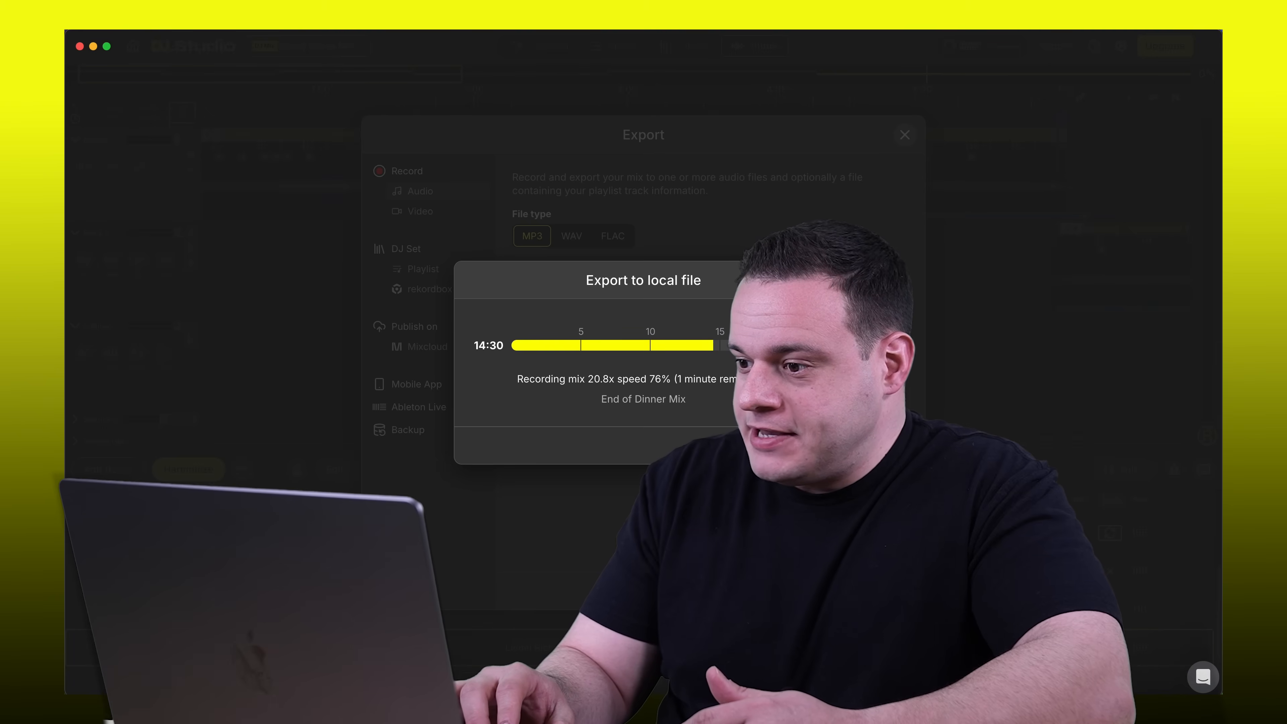
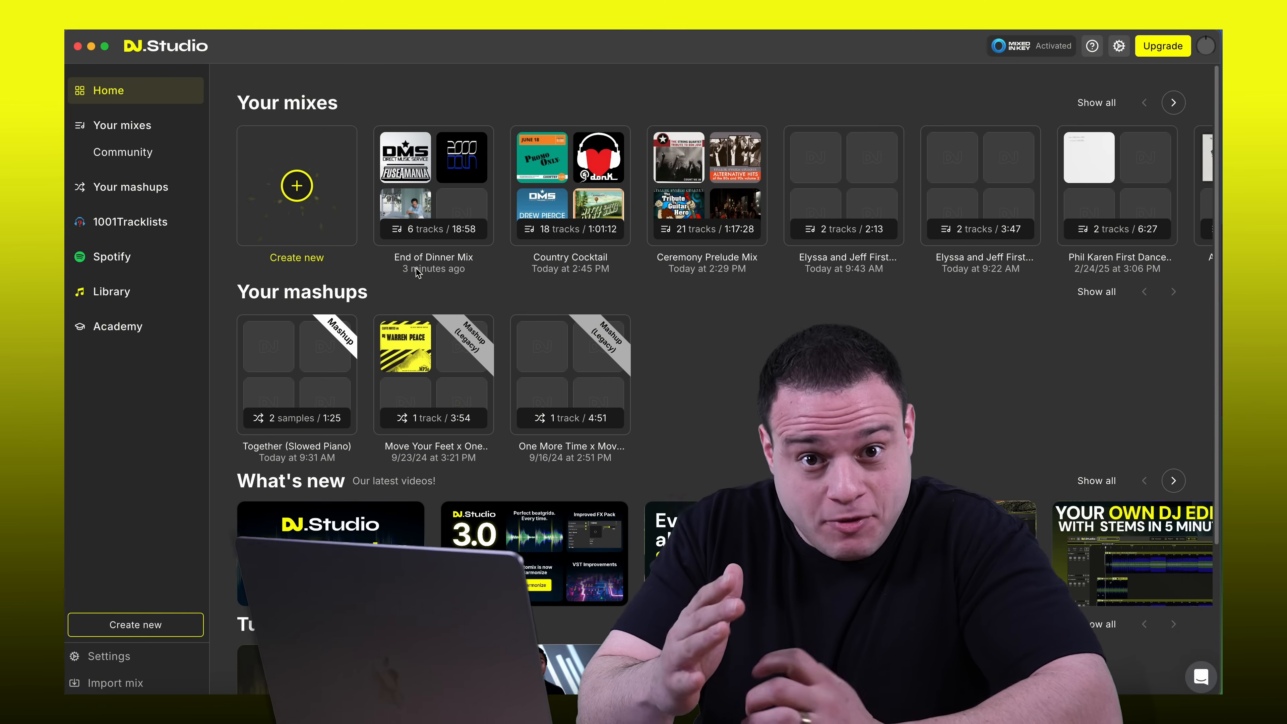
# Create a new Mashup project and place the Piano Only track at the very start of the Master lane
pyautogui.click(295, 199)
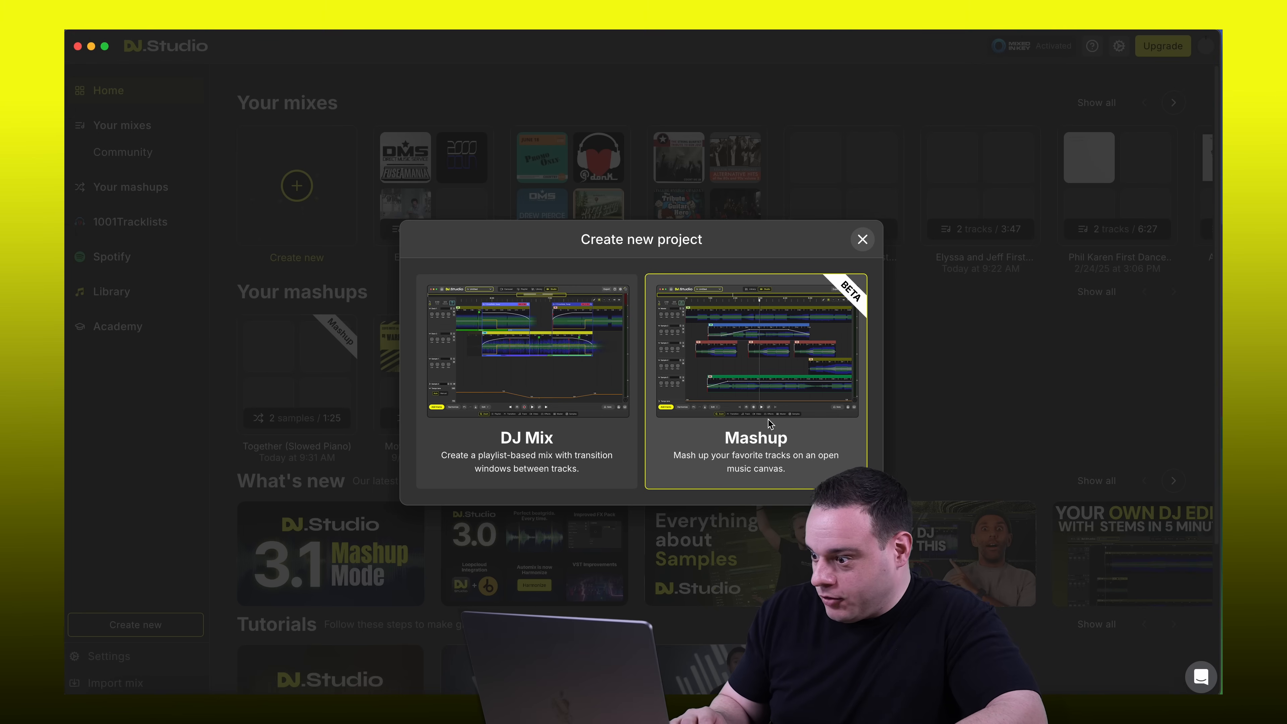
pyautogui.click(753, 378)
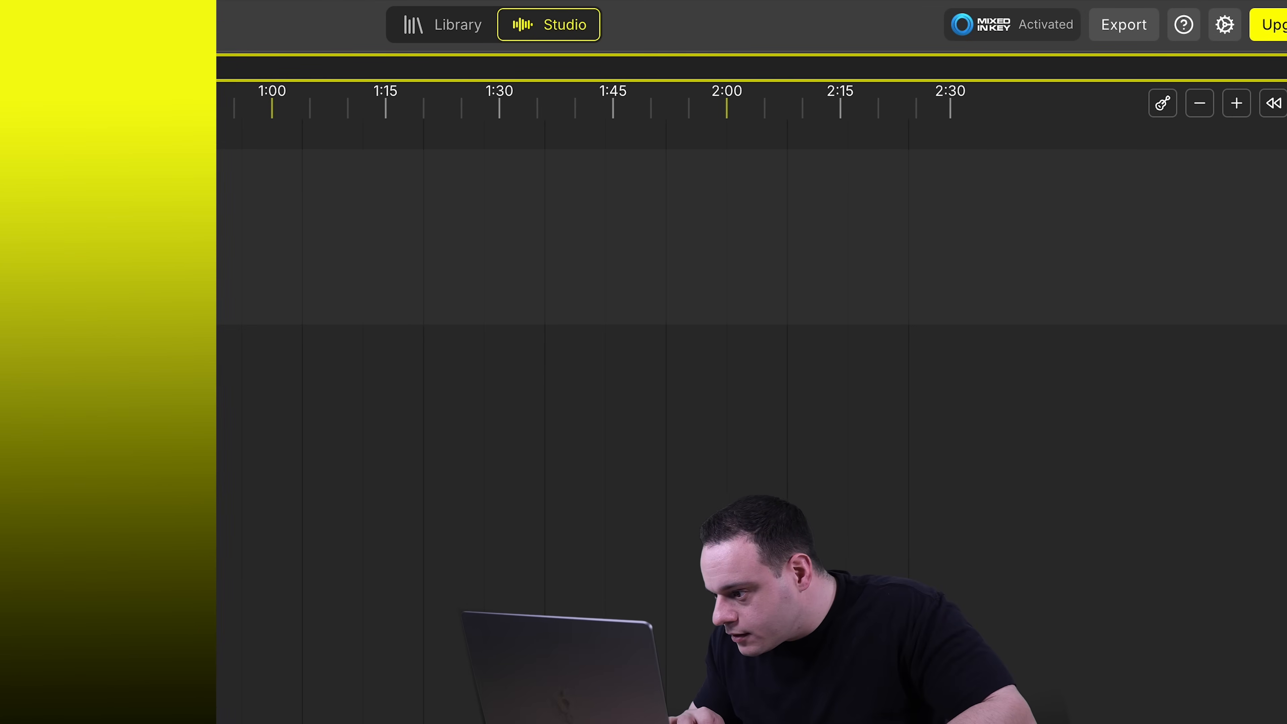
pyautogui.moveTo(1286, 294); pyautogui.dragTo(354, 206)
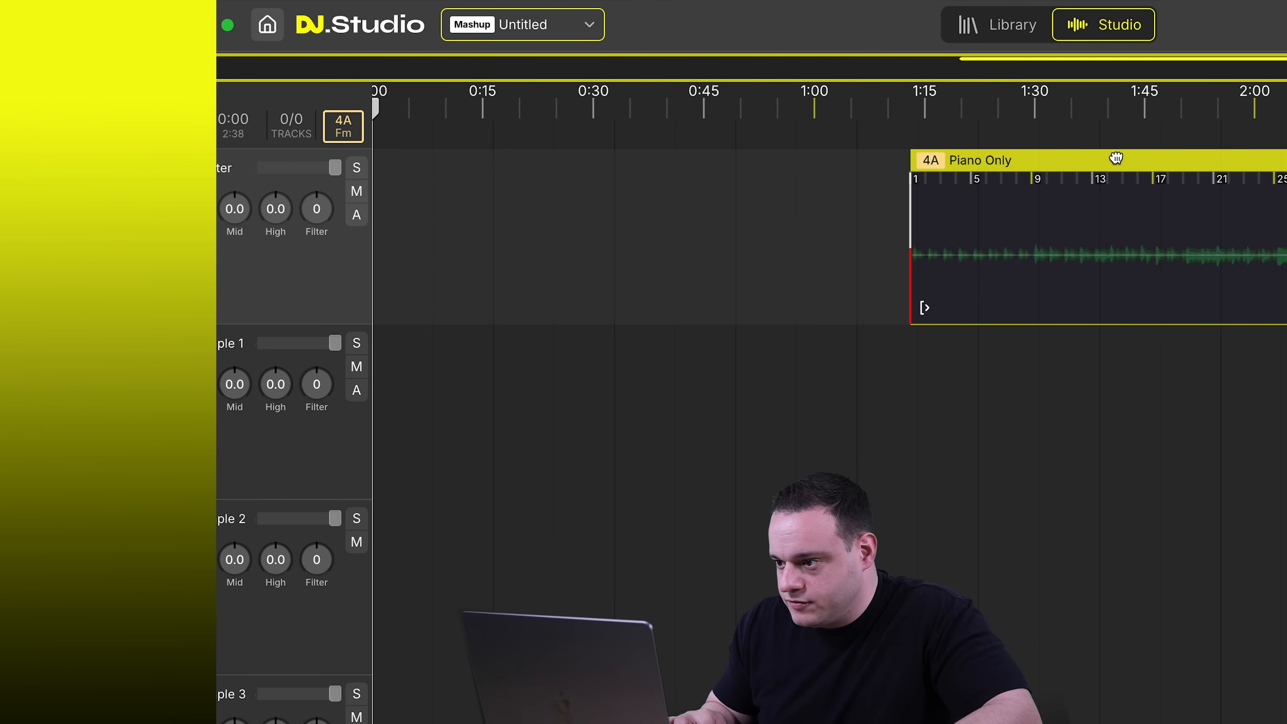
pyautogui.moveTo(1116, 158); pyautogui.dragTo(580, 159)
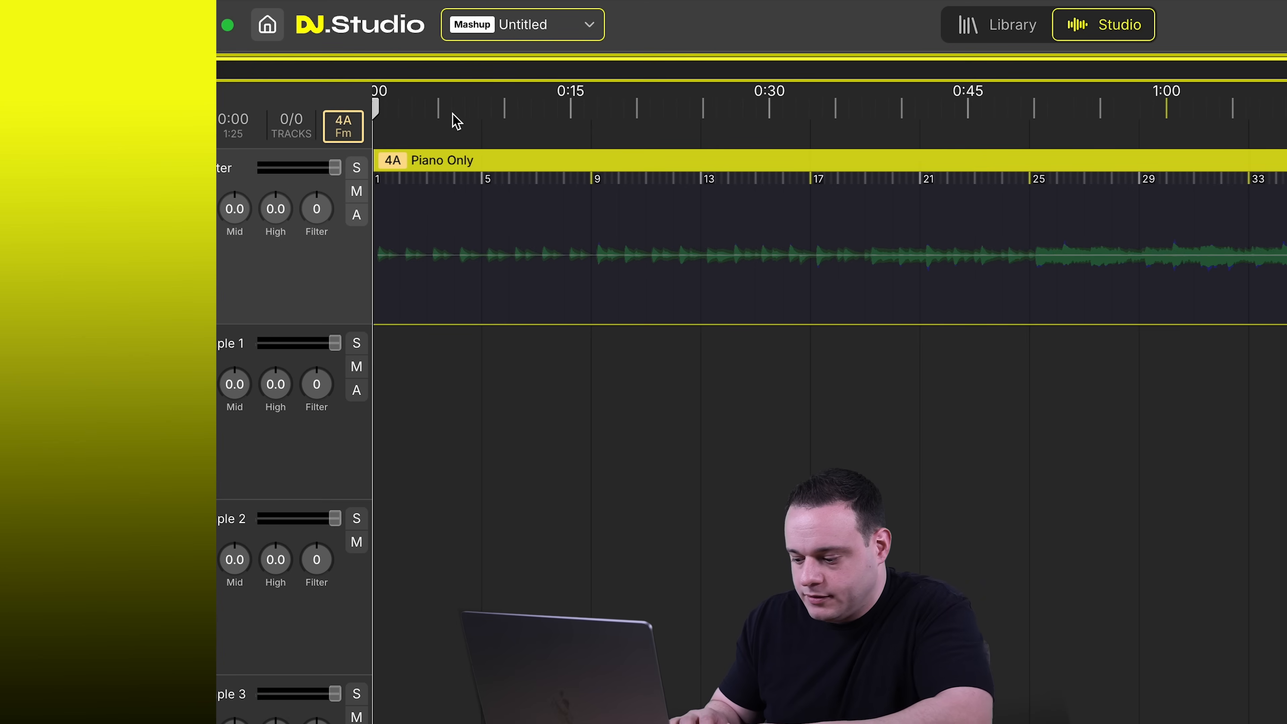
pyautogui.press('space')
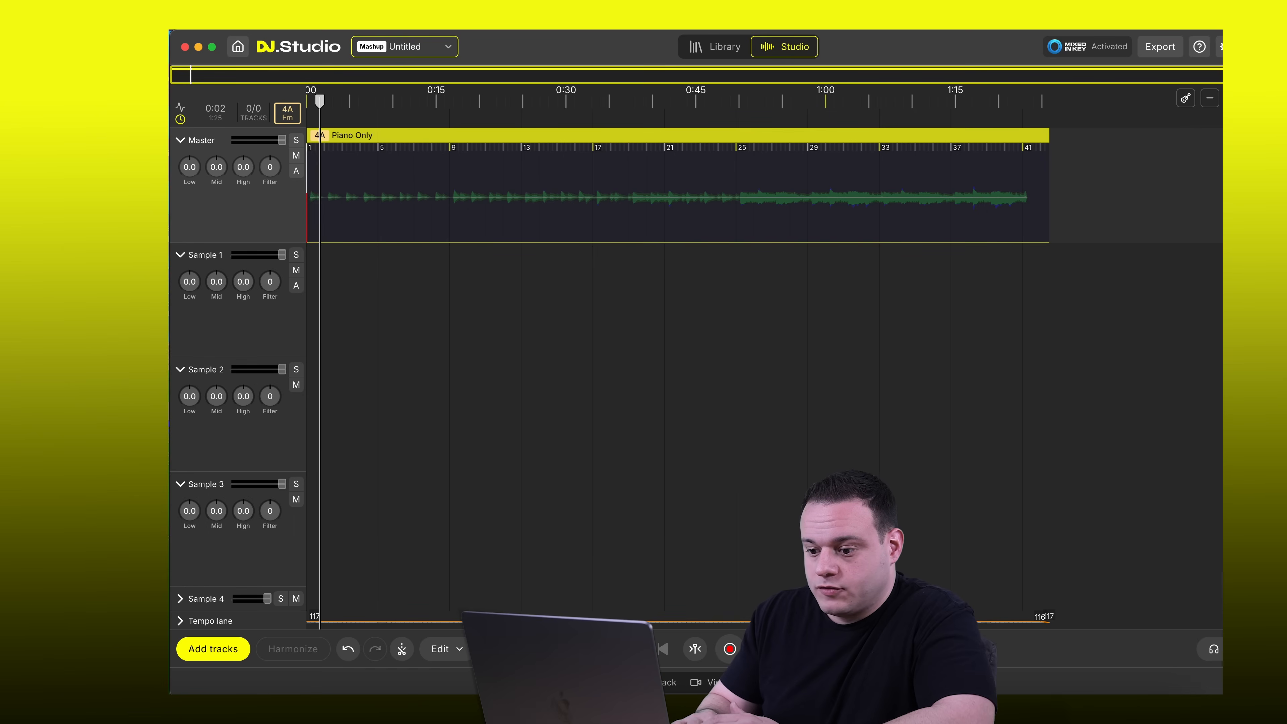
# Add Martin Garrix & Matisse & Sadko - Together near the start of the Sample 1 lane, and audition it at about 1:32
pyautogui.moveTo(162, 573); pyautogui.dragTo(320, 316)
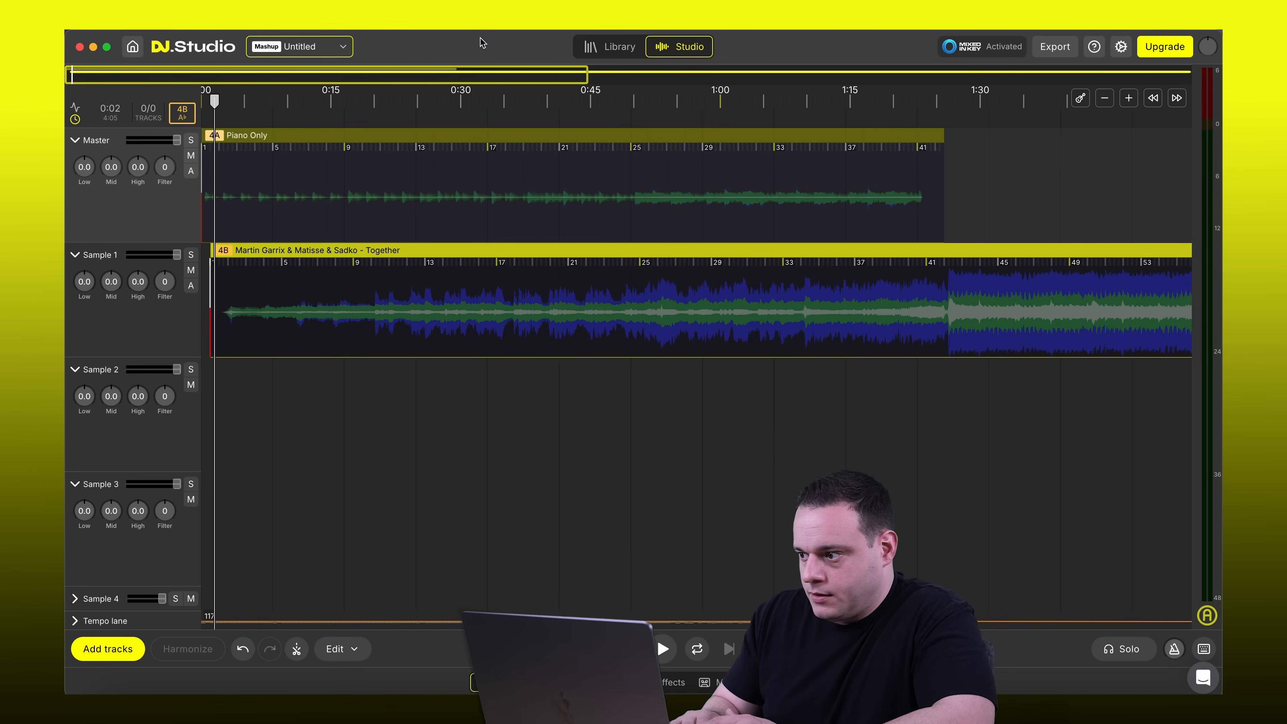
pyautogui.click(980, 177)
pyautogui.press('space')
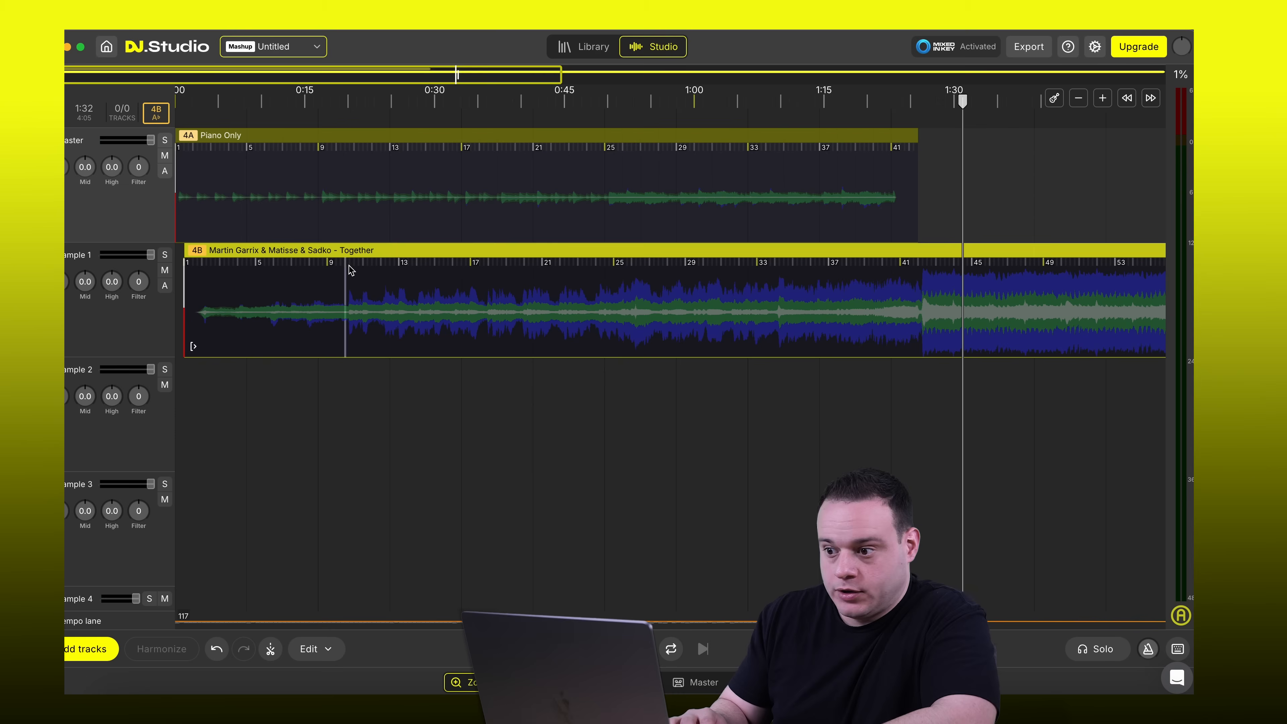
# Split Together into acapella and instrumental tracks, and look along both waveforms
pyautogui.rightClick(431, 255)
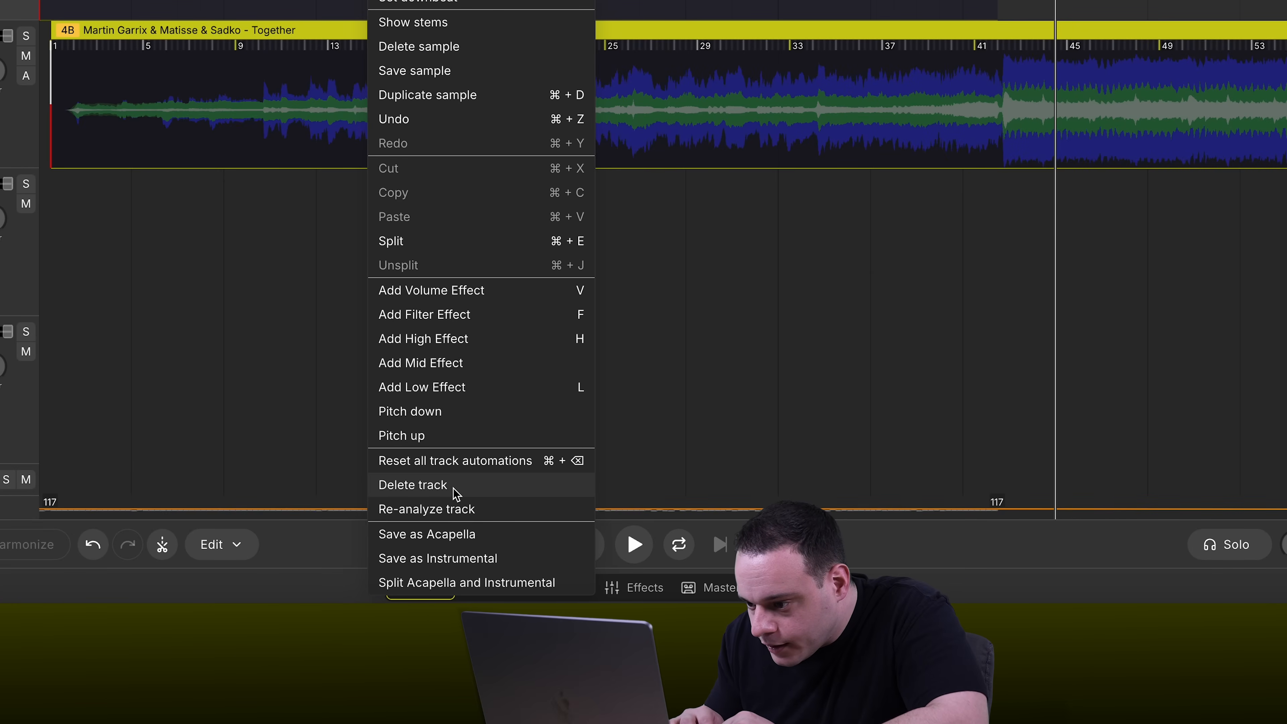
pyautogui.click(460, 583)
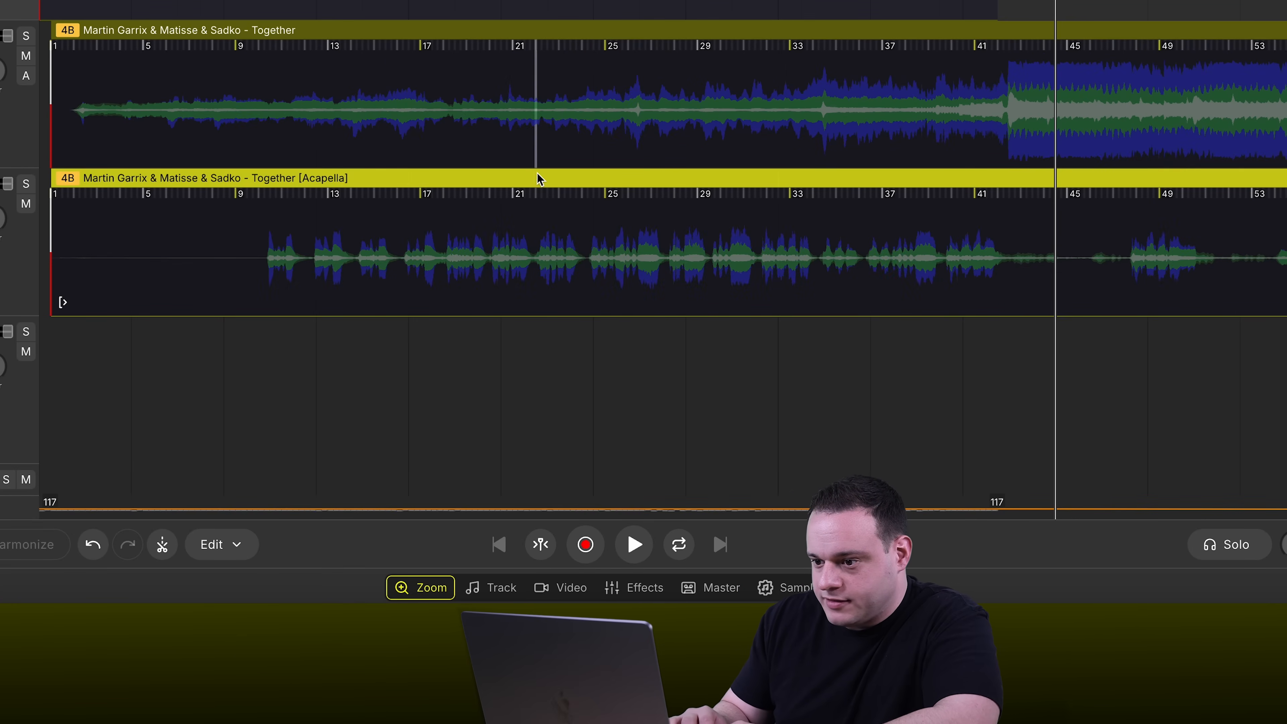
pyautogui.hscroll(20, 584, 83)
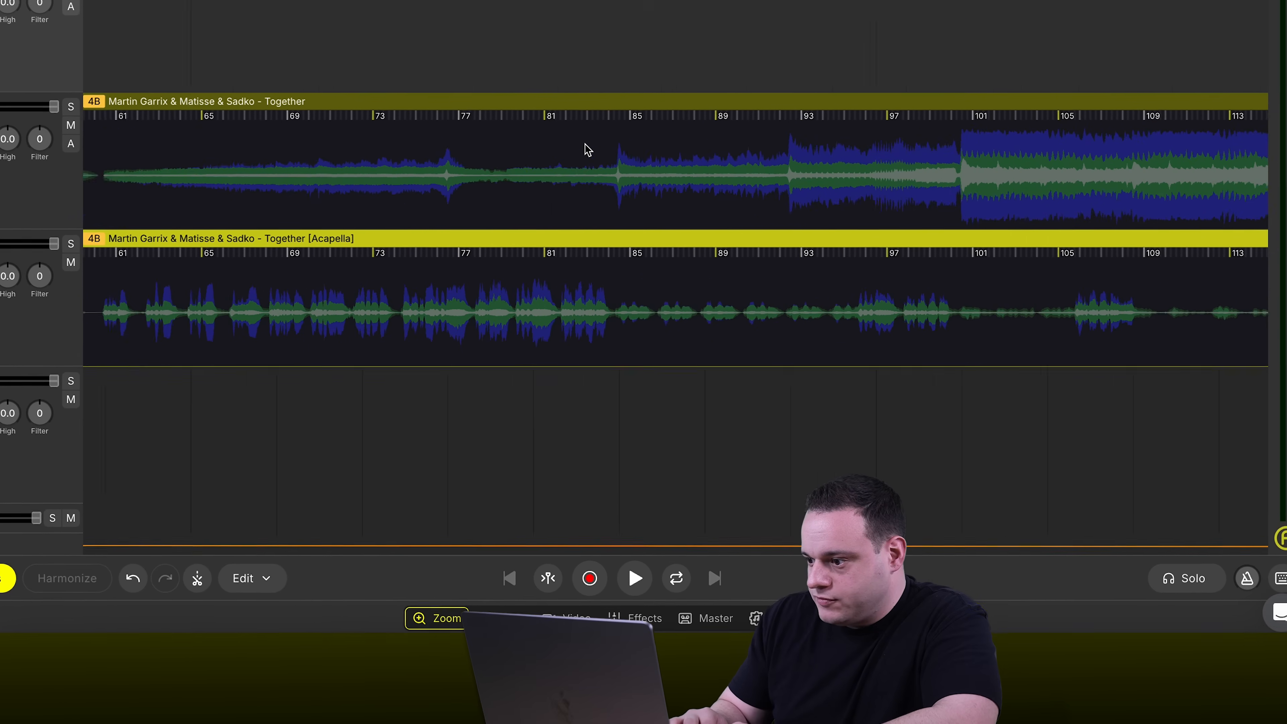
pyautogui.hscroll(-15, 594, 242)
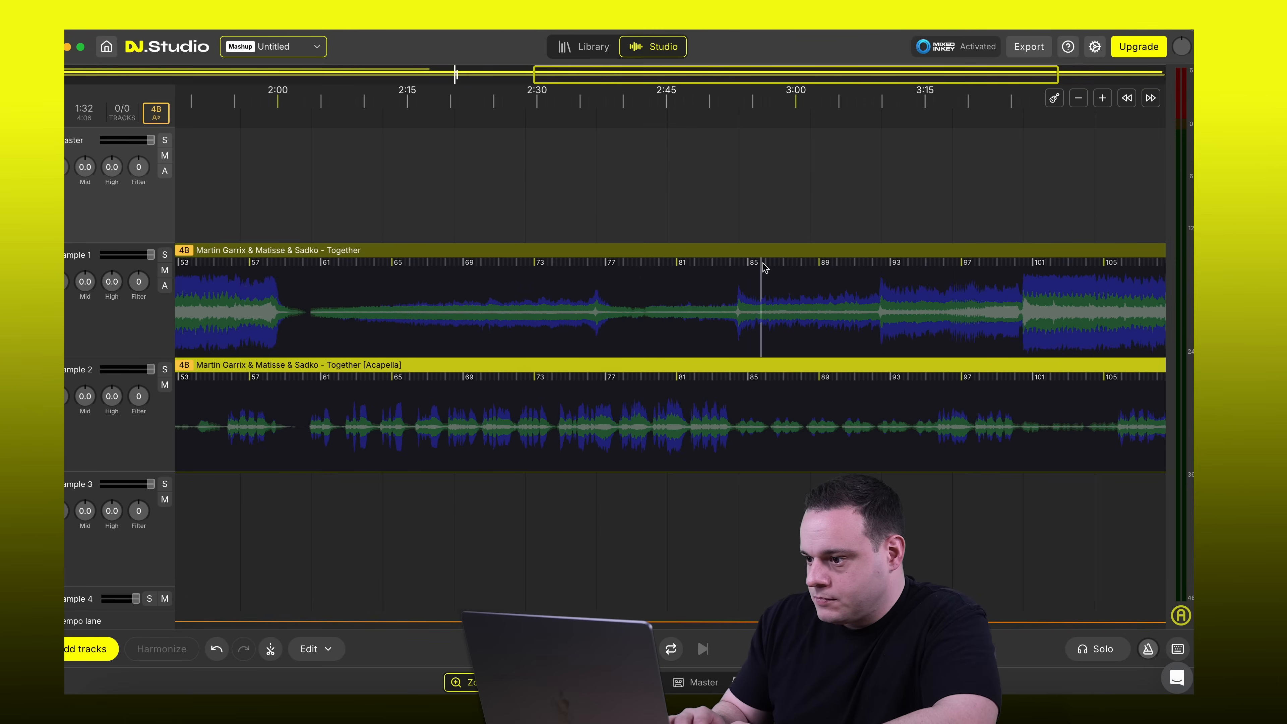
# Delete the full Together track from Sample 1 and move its acapella into that lane at the start of the timeline
pyautogui.click(688, 259)
pyautogui.press('Delete')
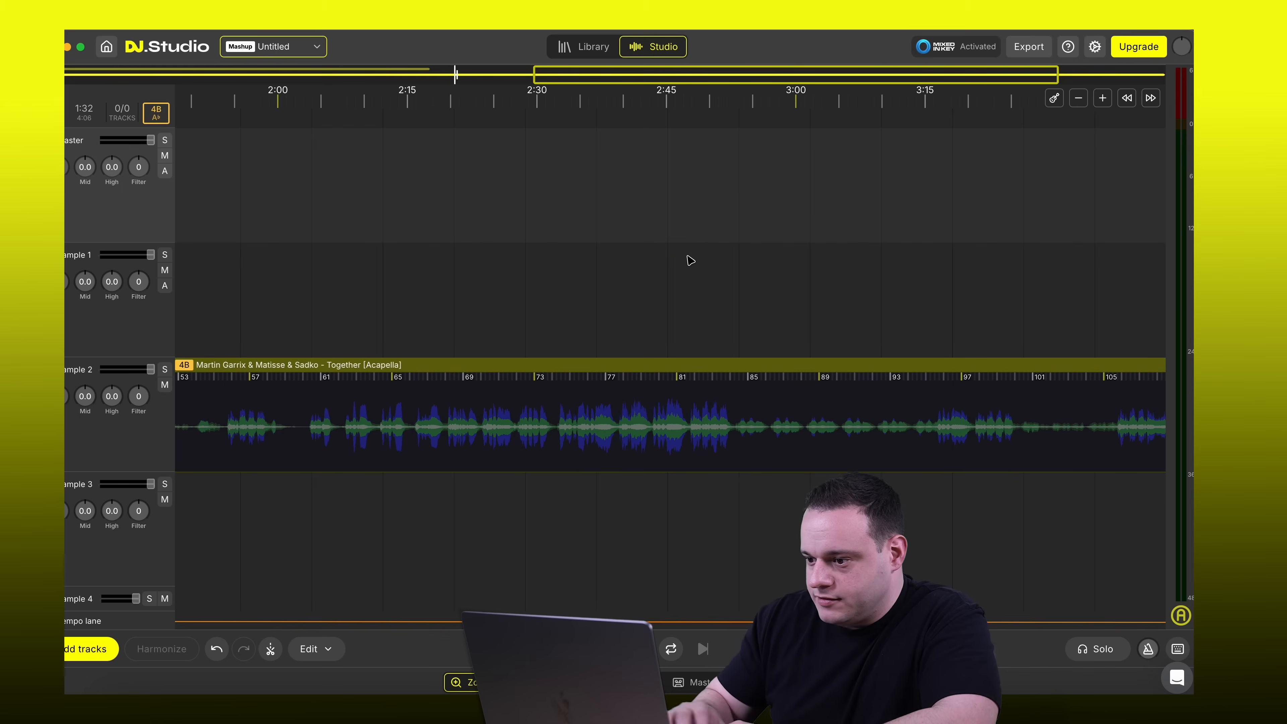
pyautogui.hscroll(-20, 689, 258)
pyautogui.moveTo(374, 369); pyautogui.dragTo(365, 248)
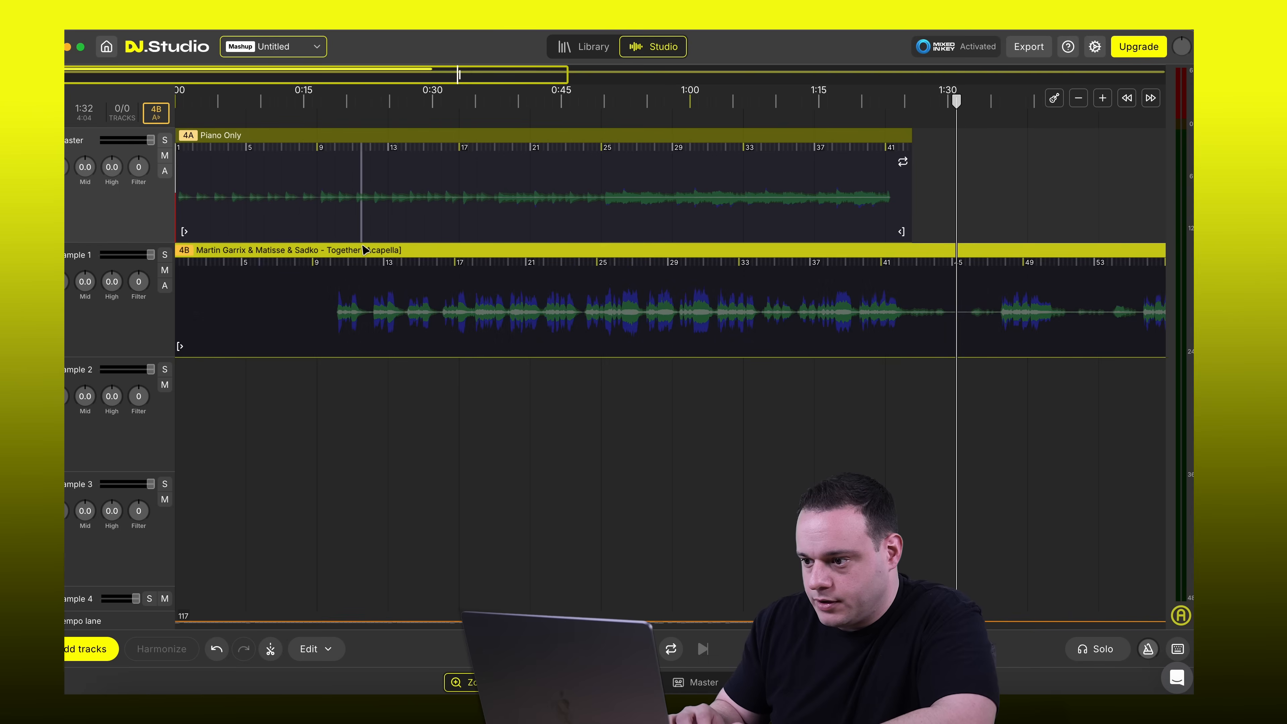
# Audition Piano Only with the Together acapella from about 0:17 and again from about 1:38
pyautogui.click(323, 103)
pyautogui.press('space')
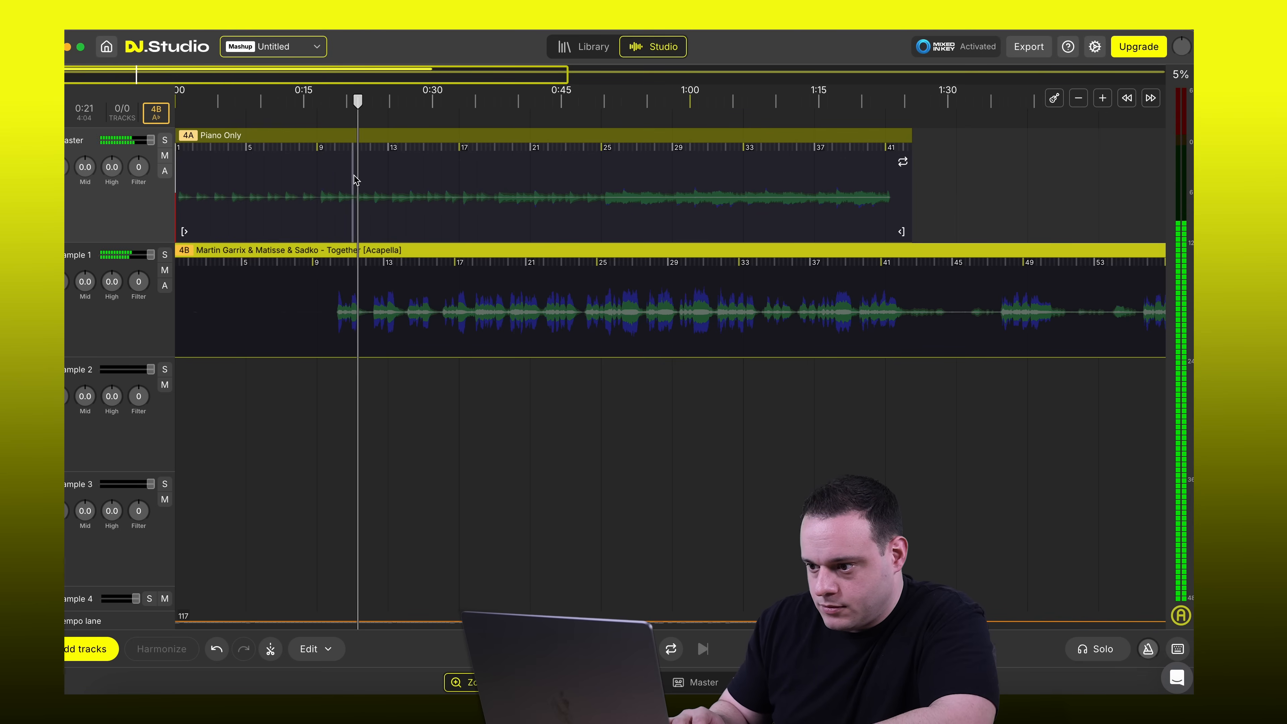
pyautogui.press('space')
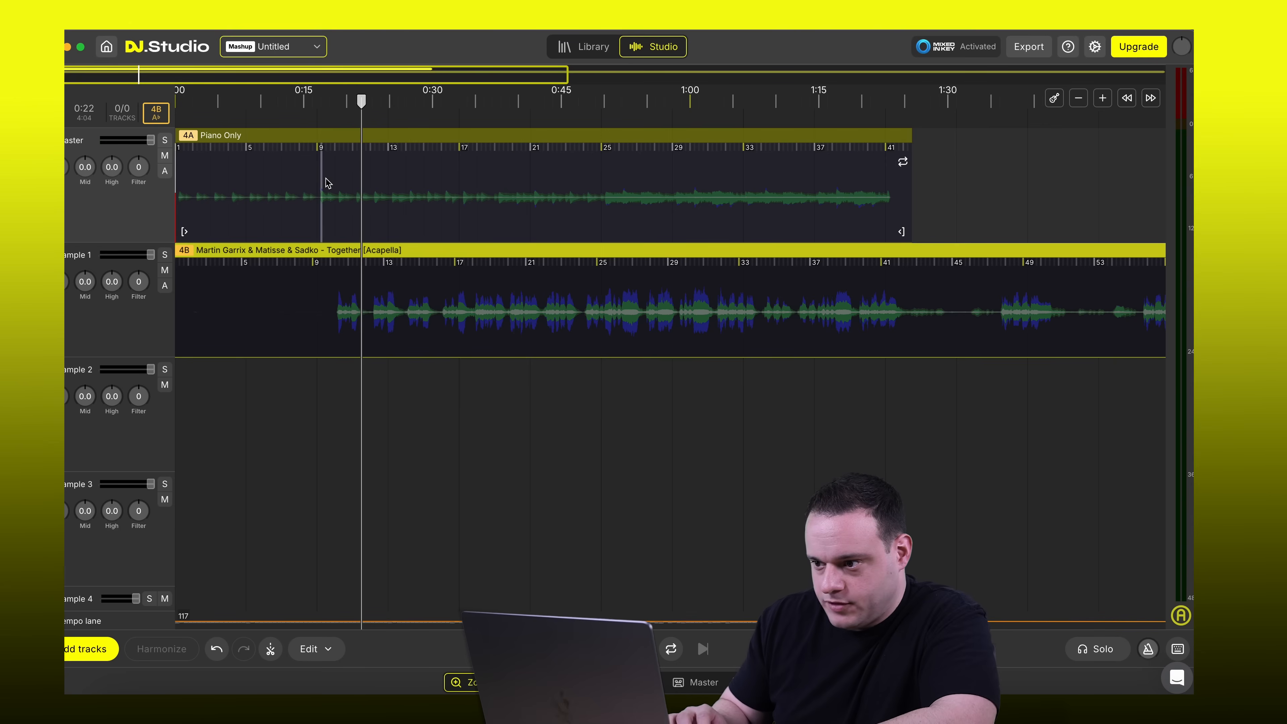
pyautogui.click(1015, 118)
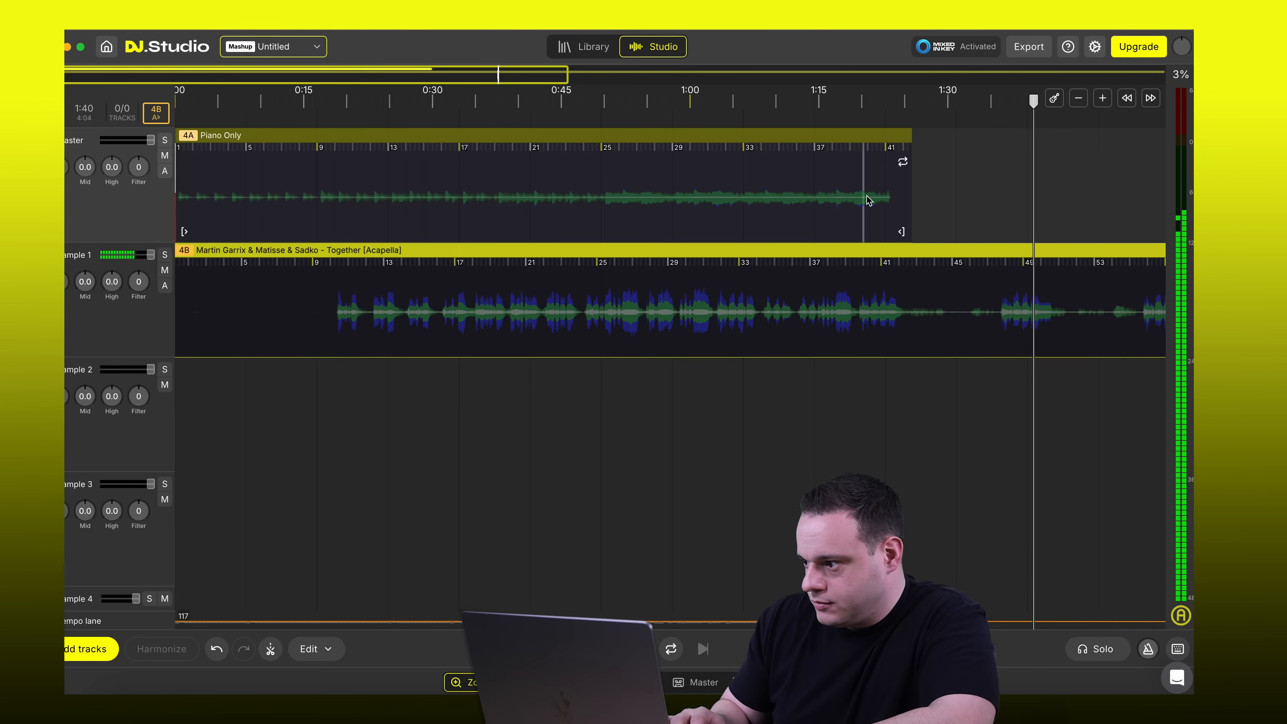
pyautogui.press('space')
# Solo the Master lane, listen to Piano Only between about 0:08 and 0:22, and turn the solo off
pyautogui.click(301, 104)
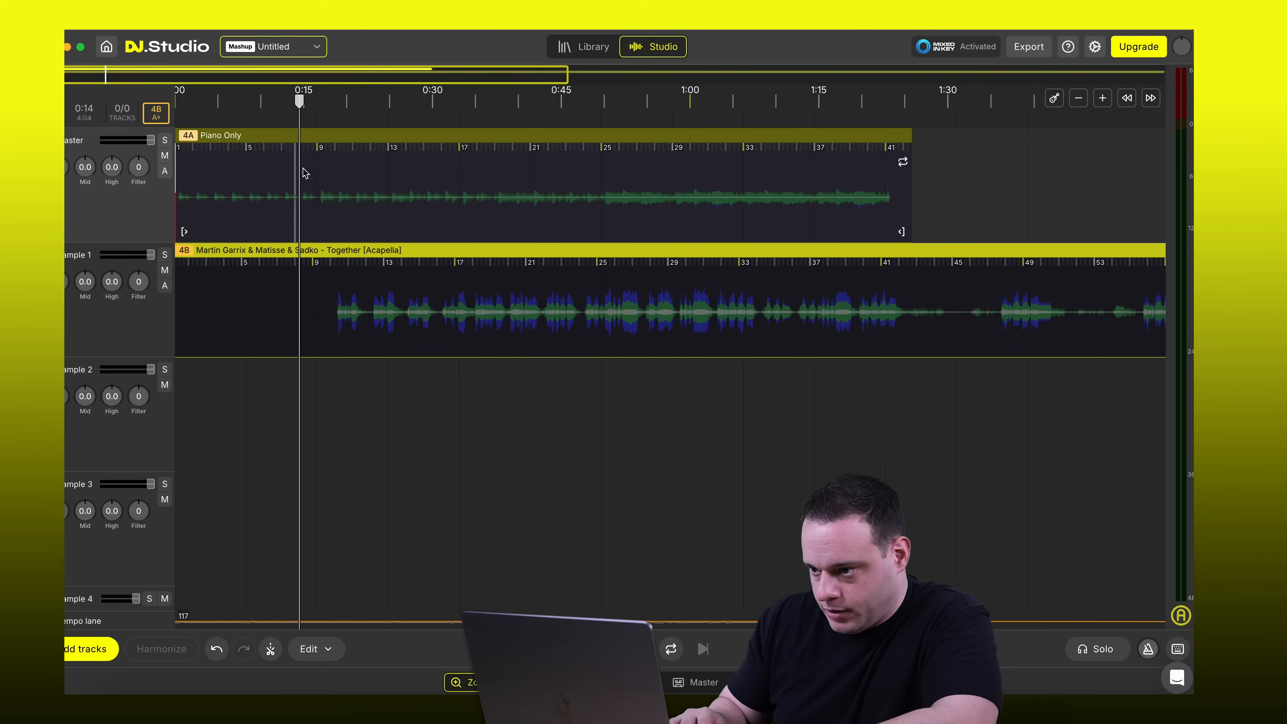
pyautogui.scroll(5, 301, 181)
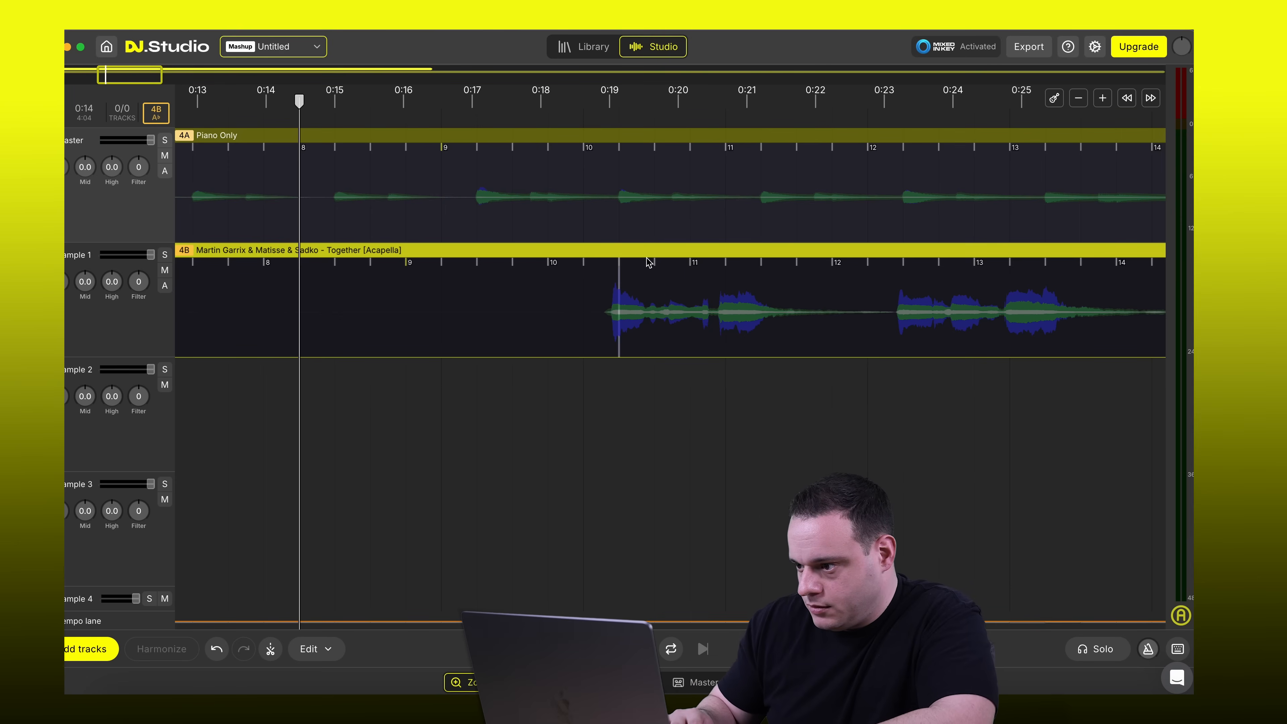
pyautogui.click(168, 138)
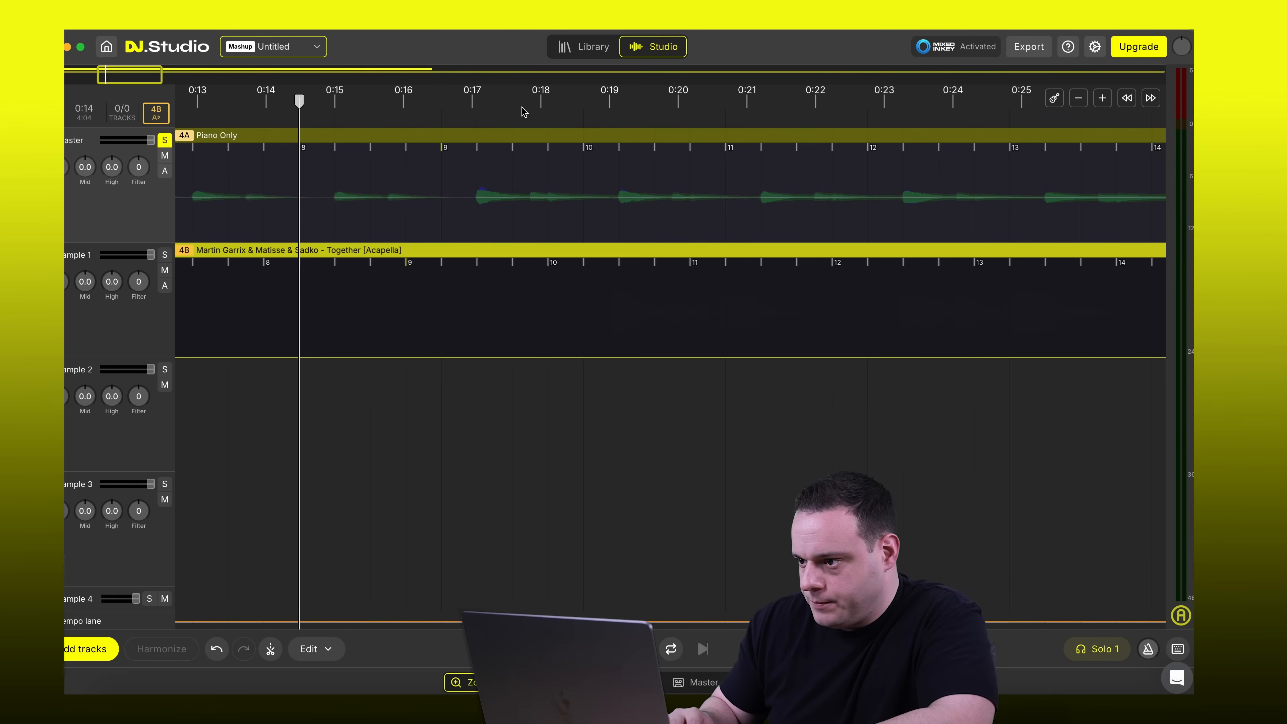
pyautogui.press('space')
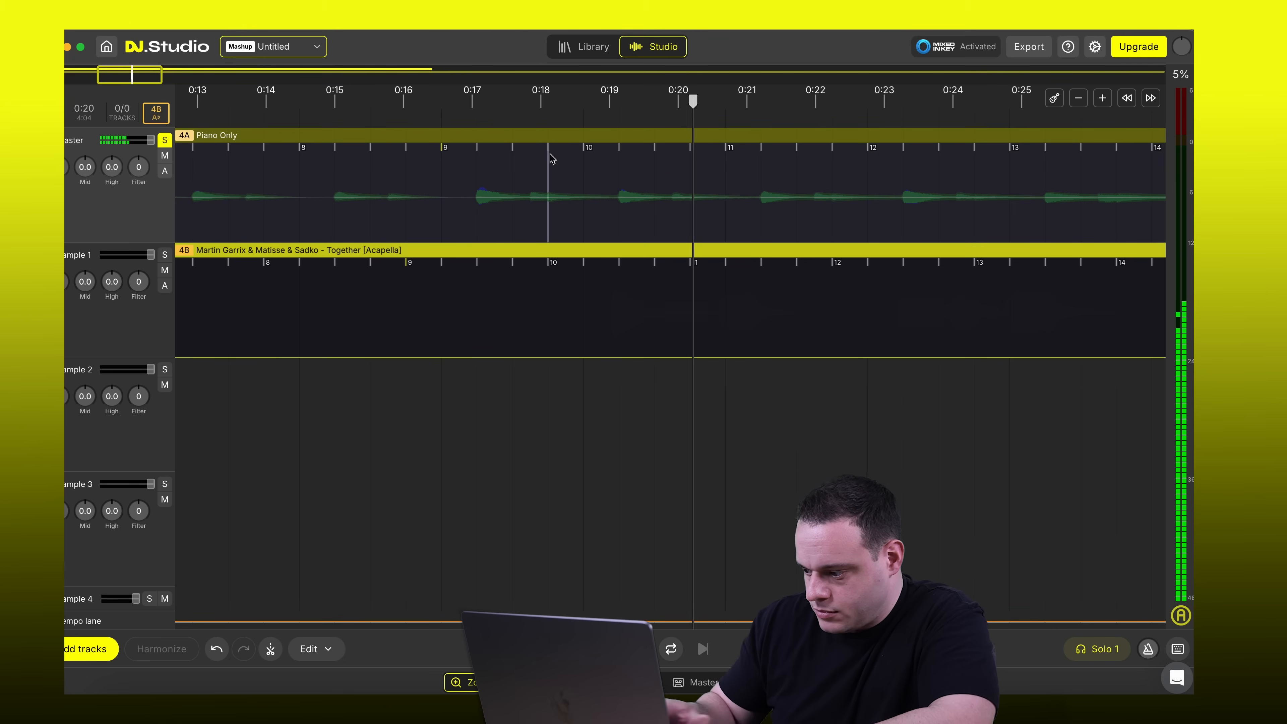
pyautogui.scroll(-3, 551, 159)
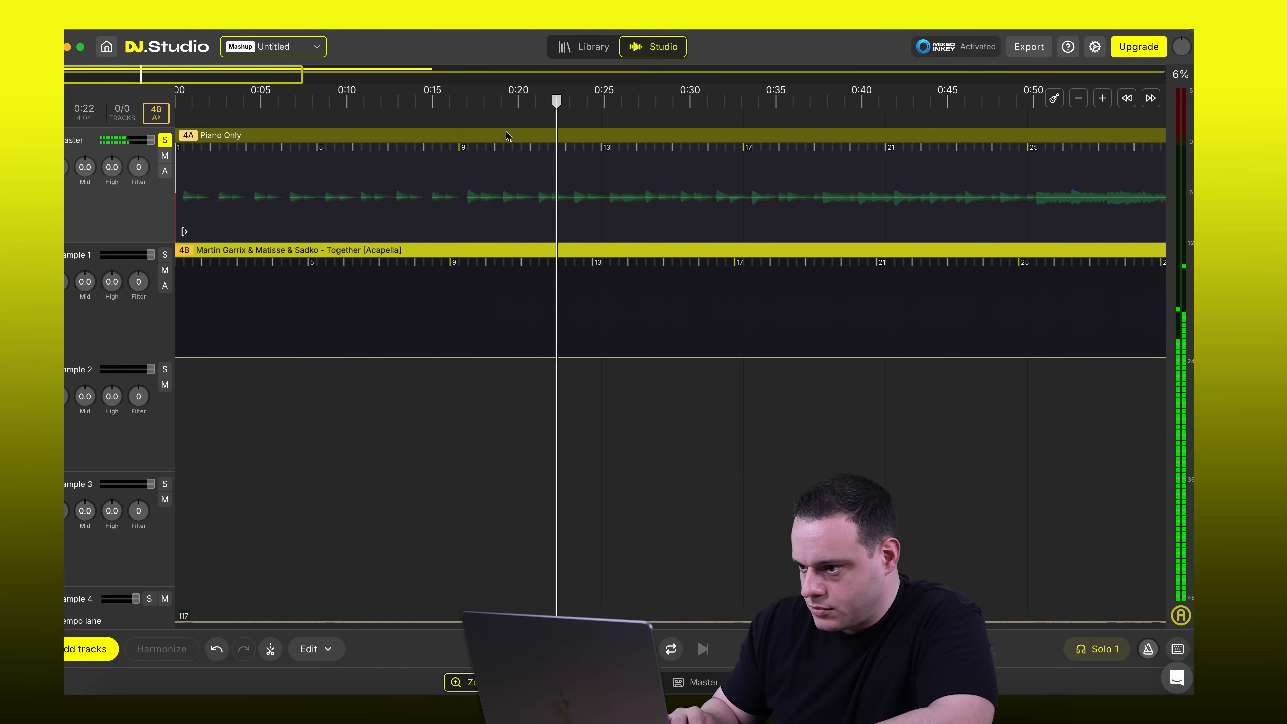
pyautogui.click(463, 100)
pyautogui.click(308, 105)
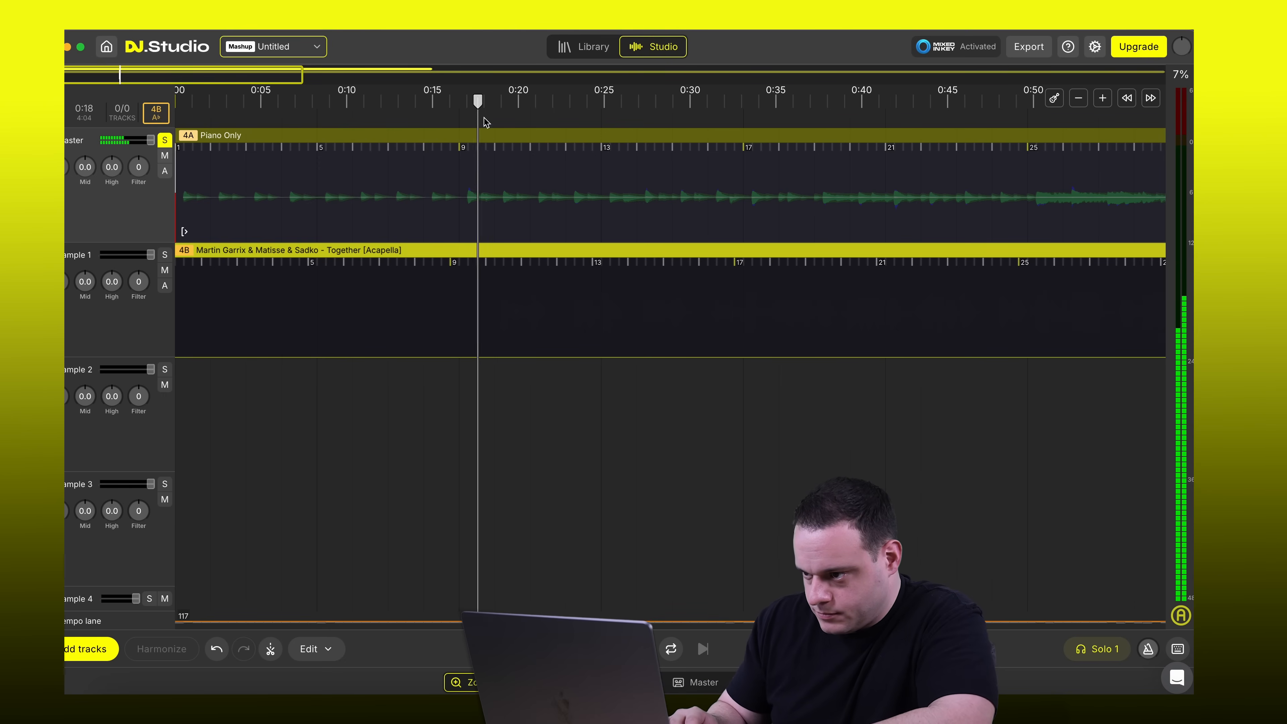
pyautogui.press('space')
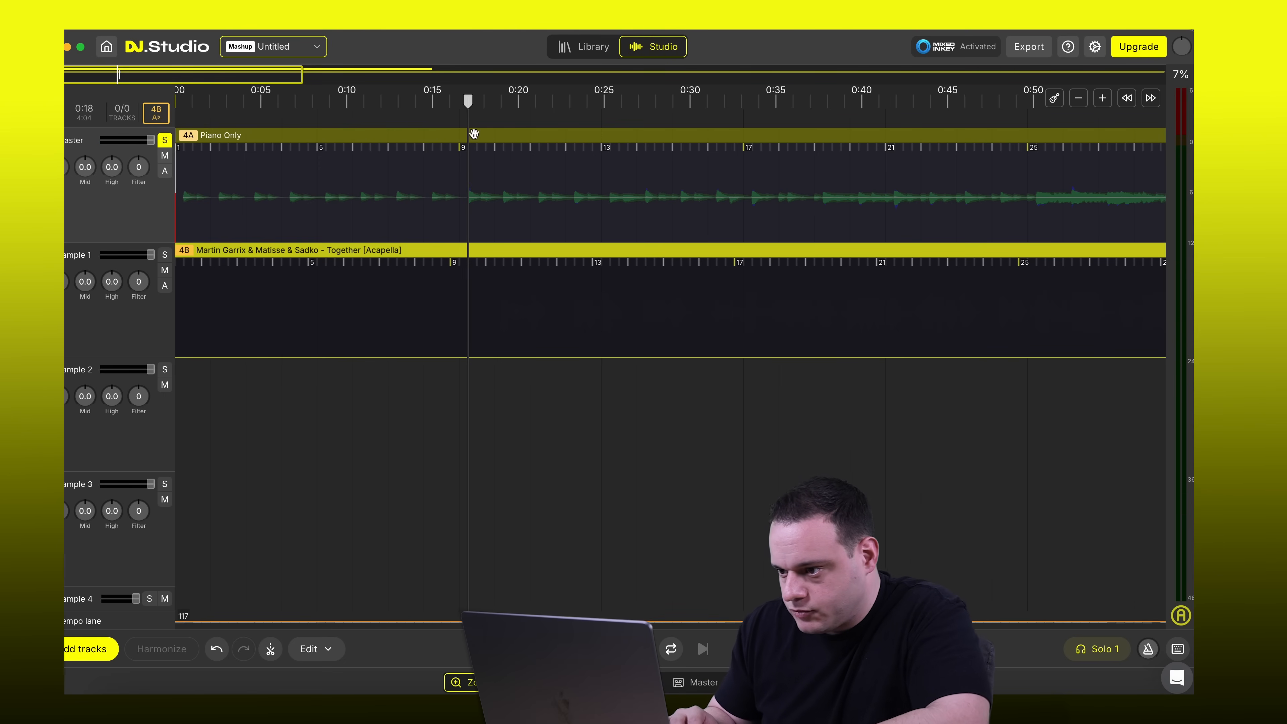
pyautogui.click(164, 140)
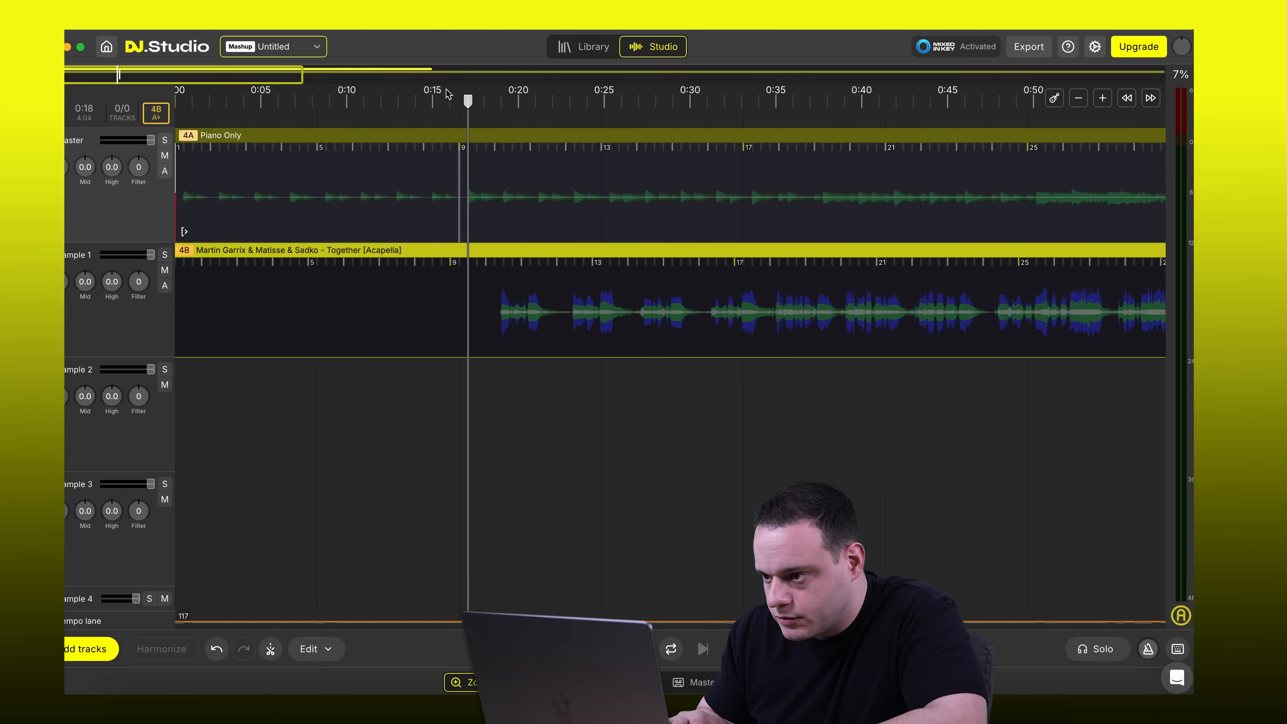
# Try the Together acapella one beat earlier against Piano Only, auditioning from about 0:17, and return it to its previous position
pyautogui.click(435, 99)
pyautogui.press('space')
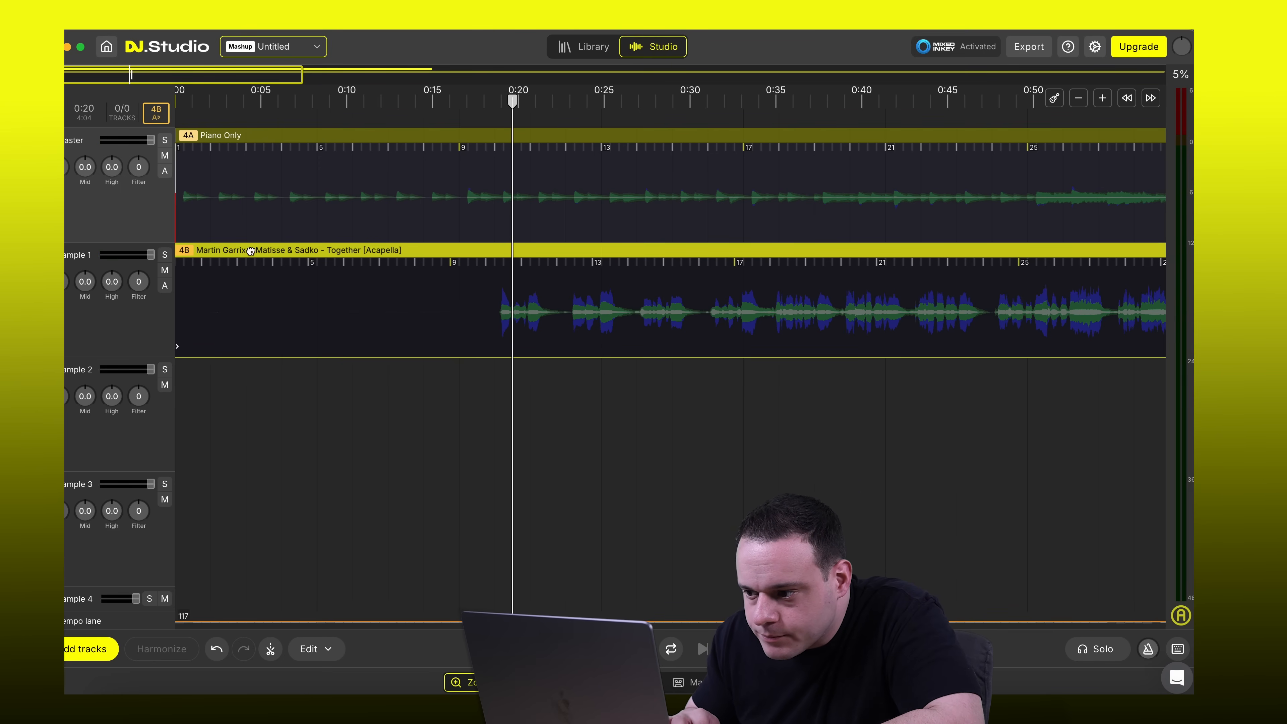
pyautogui.moveTo(250, 251); pyautogui.dragTo(217, 255)
pyautogui.moveTo(428, 255); pyautogui.dragTo(460, 238)
pyautogui.click(460, 237)
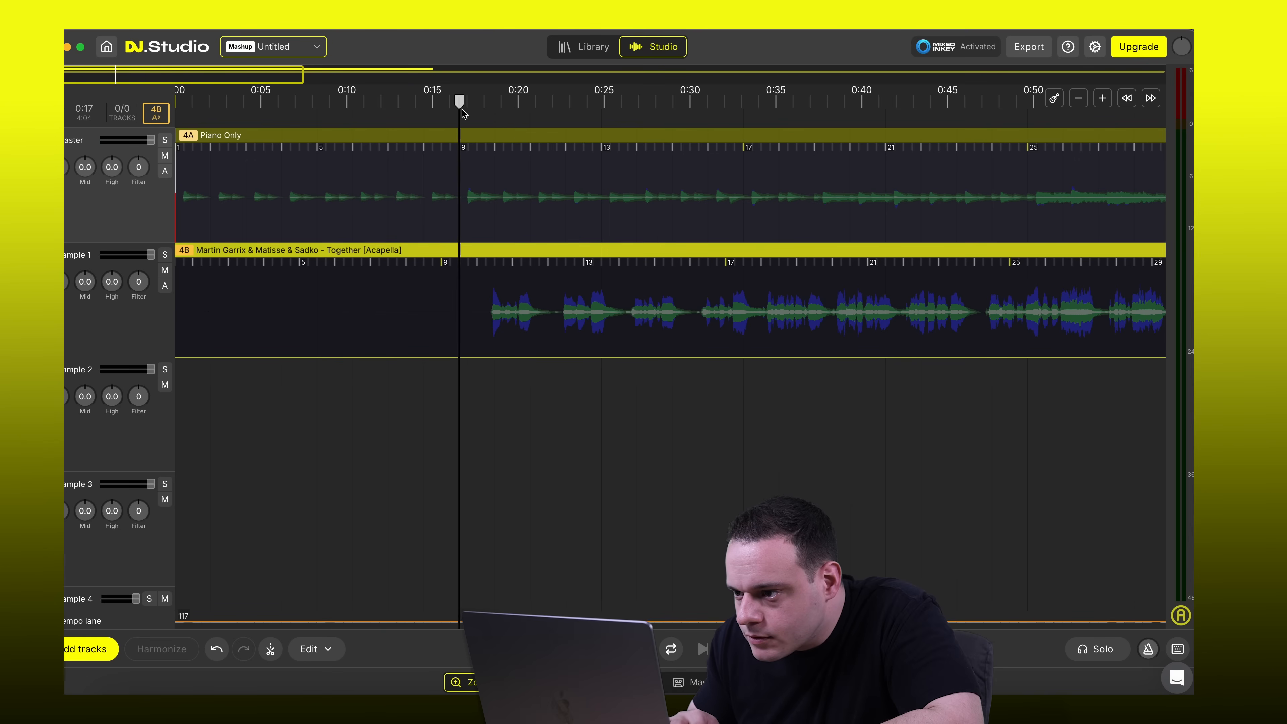
pyautogui.press('space')
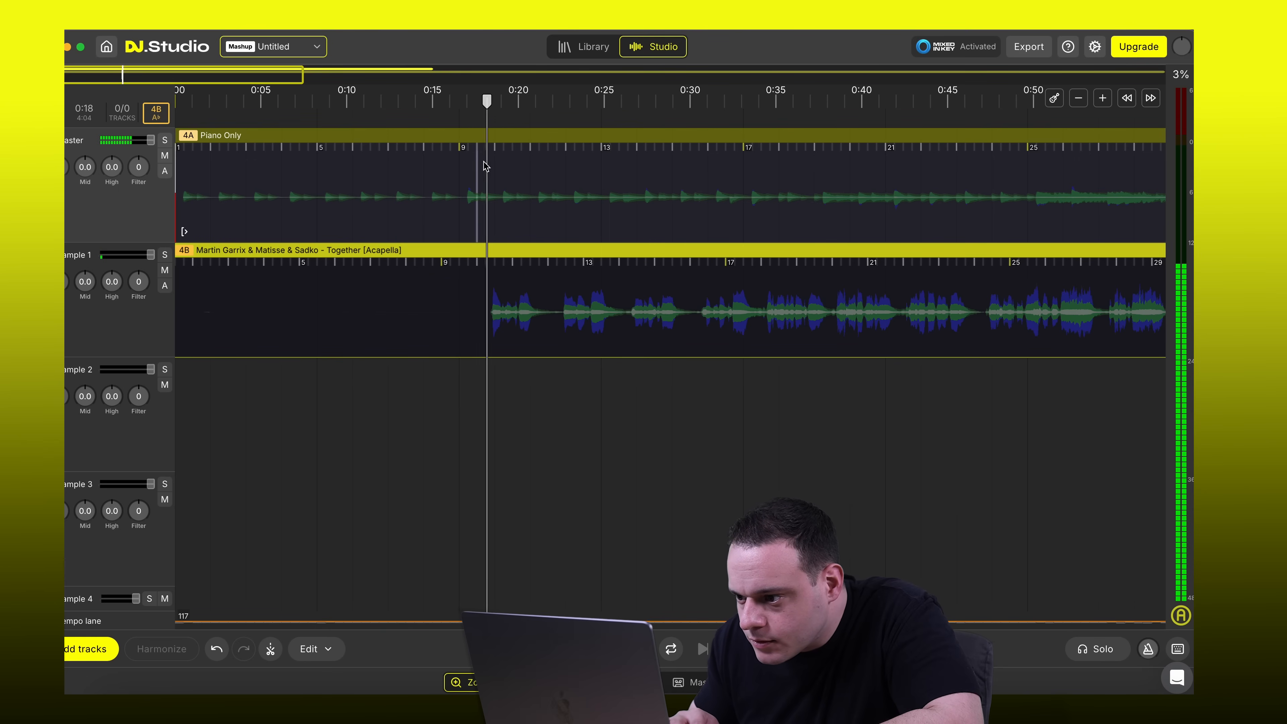
pyautogui.moveTo(509, 253); pyautogui.dragTo(518, 242)
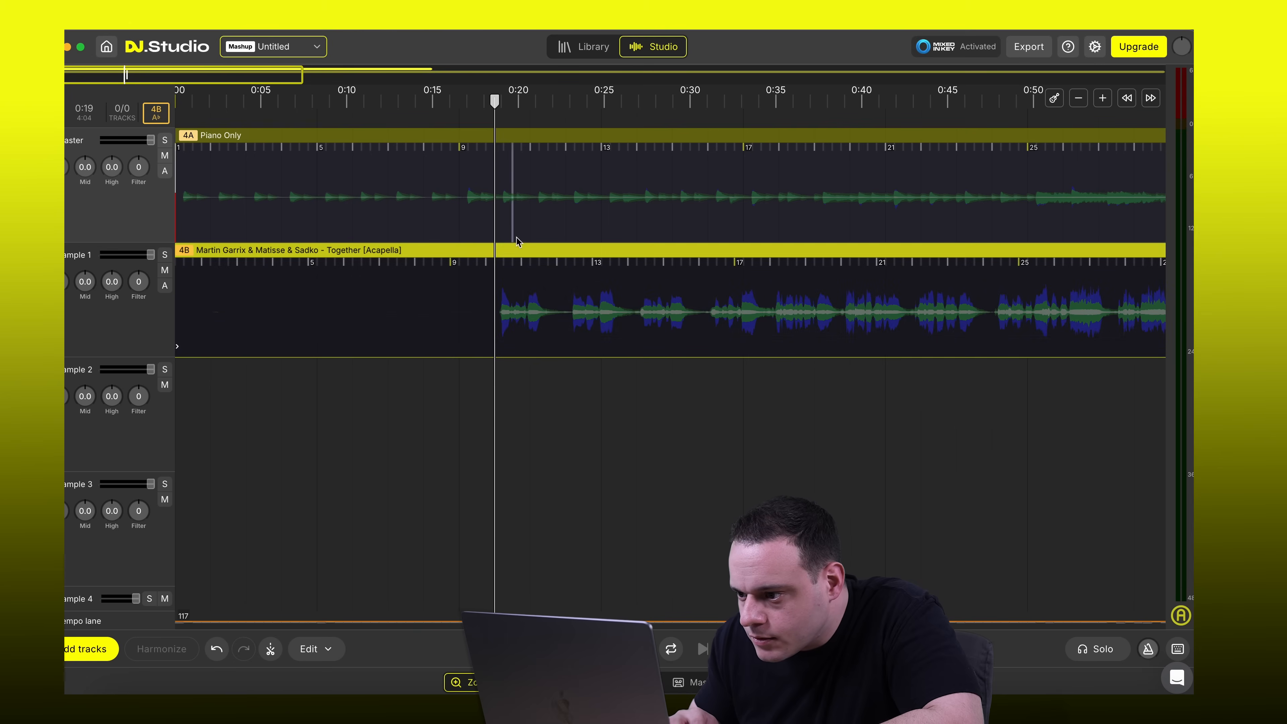
# Play both tracks from about 0:16 and compare the acapella's vocal phrases with Piano Only's beat grid around 0:21 to 0:27
pyautogui.click(445, 100)
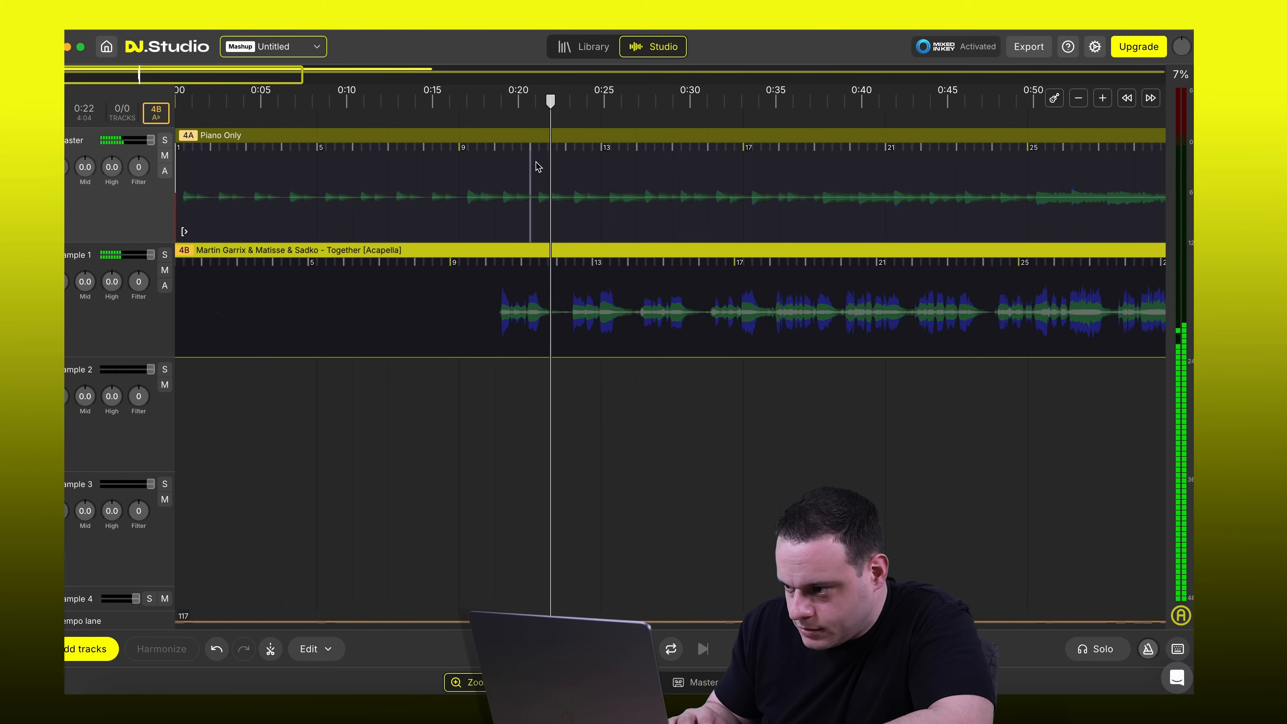
pyautogui.press('+')
pyautogui.press('+')
pyautogui.press('+')
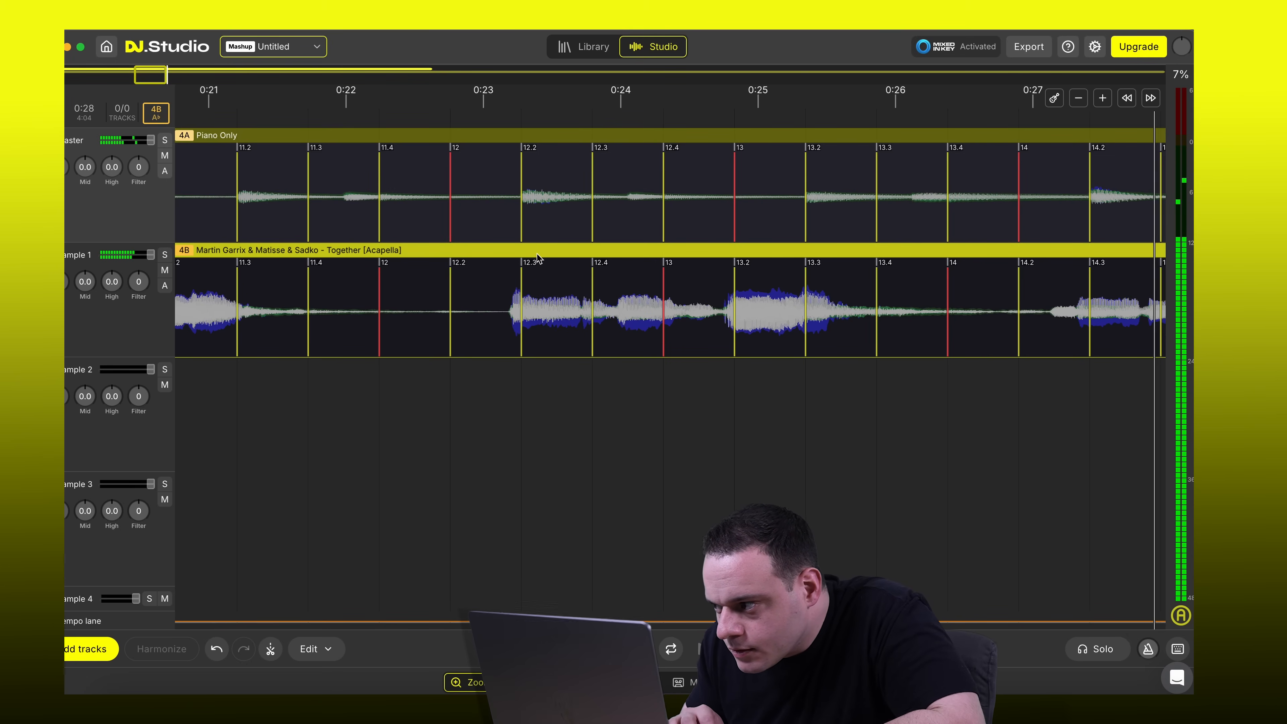
pyautogui.press('-')
pyautogui.press('-')
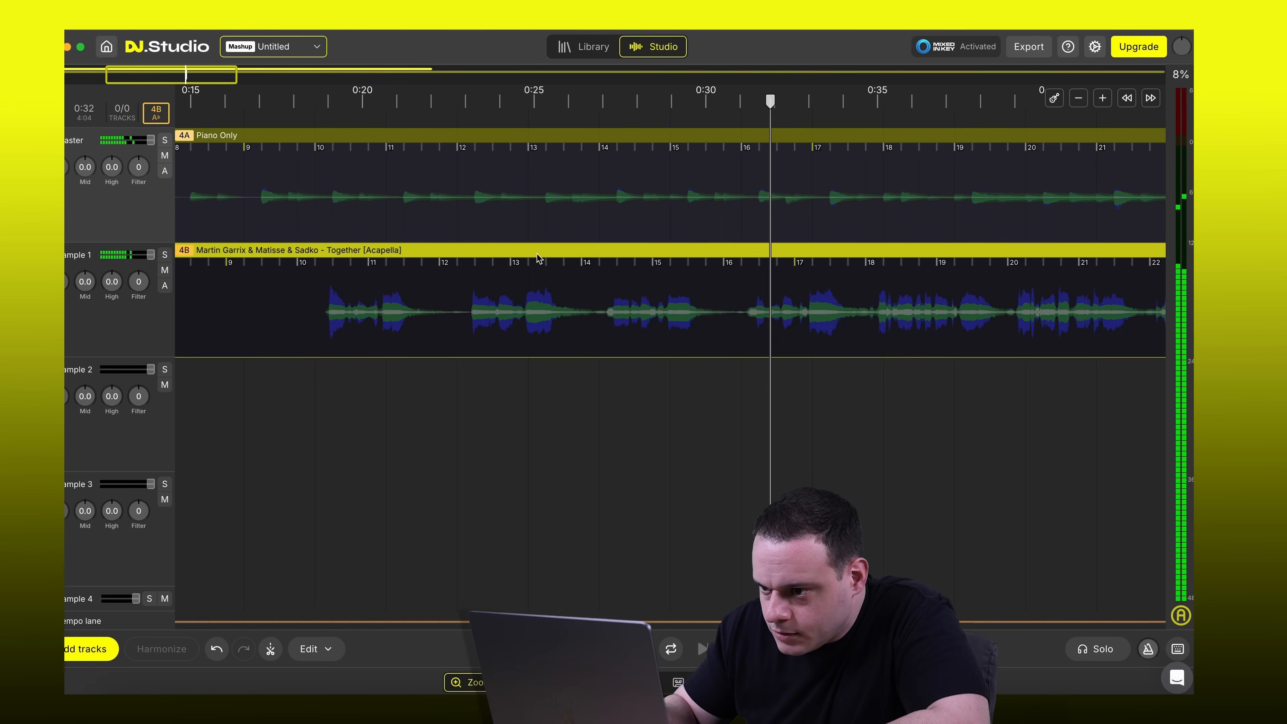
pyautogui.press('space')
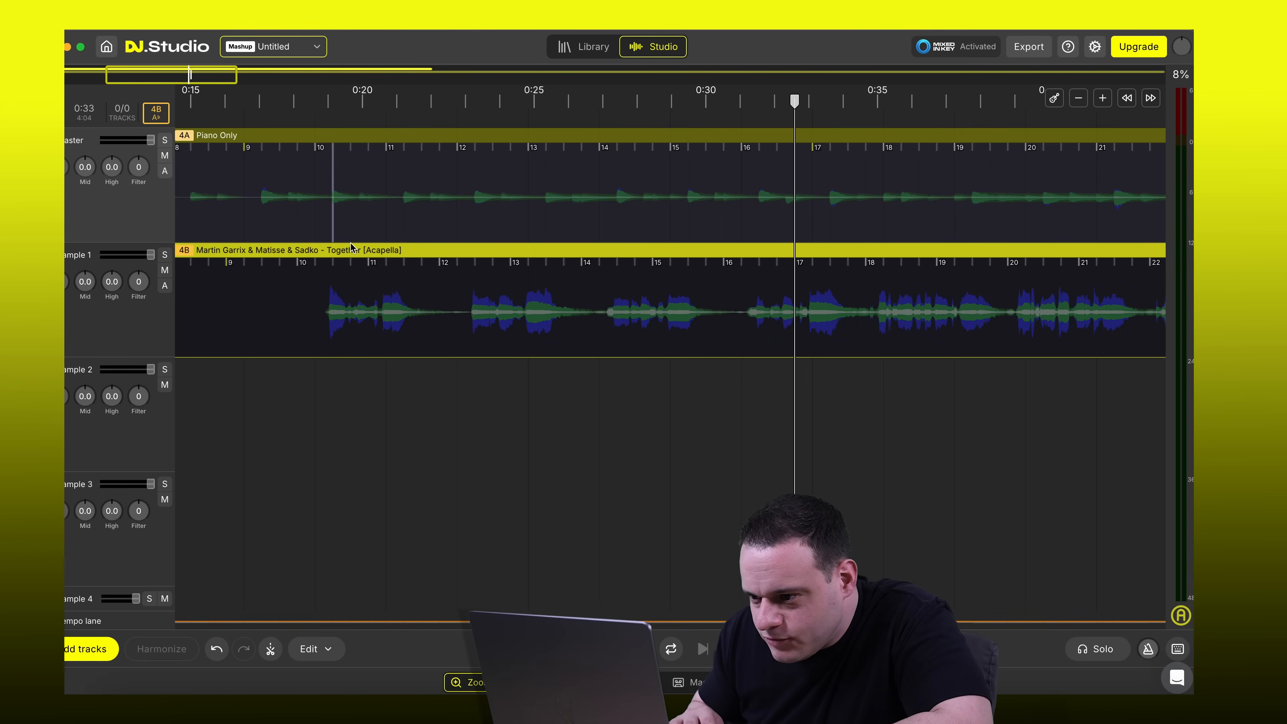
# Try the acapella one beat earlier and one beat later, auditioning its first vocal each time, and restore its position
pyautogui.moveTo(349, 251); pyautogui.dragTo(331, 251)
pyautogui.click(297, 101)
pyautogui.press('space')
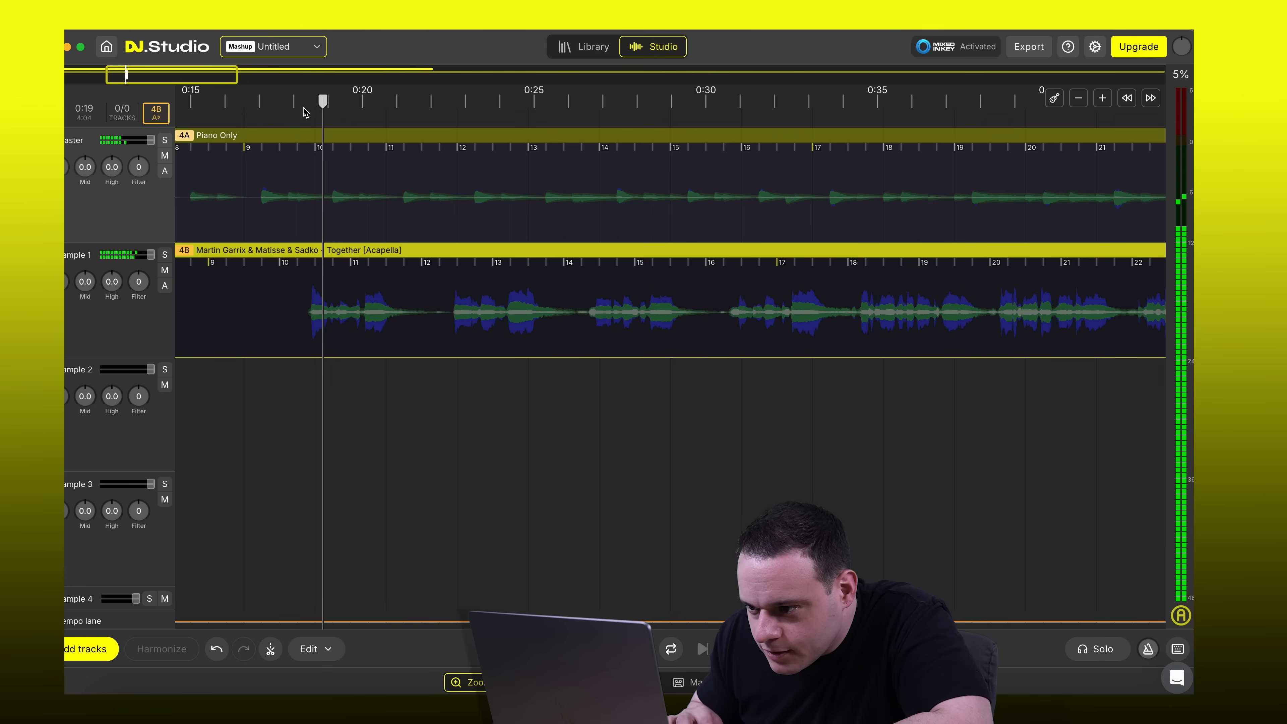
pyautogui.press('space')
pyautogui.moveTo(310, 252); pyautogui.dragTo(347, 252)
pyautogui.click(297, 101)
pyautogui.press('space')
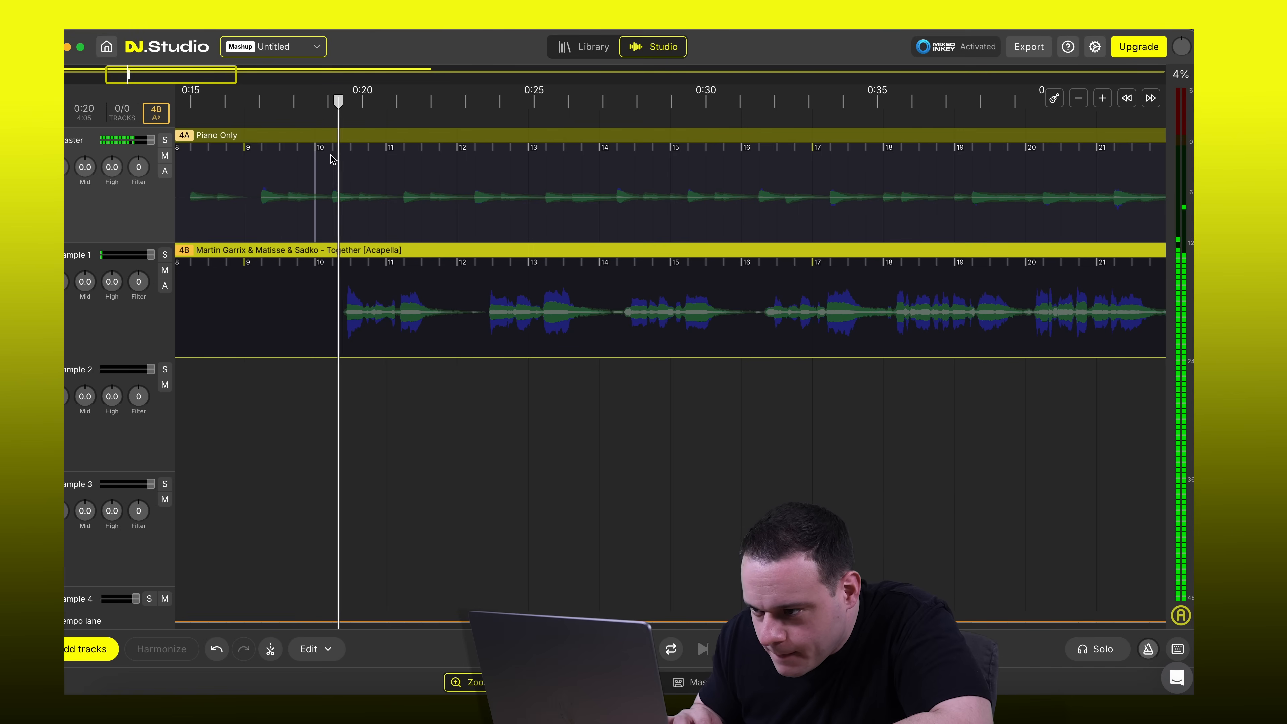
pyautogui.press('space')
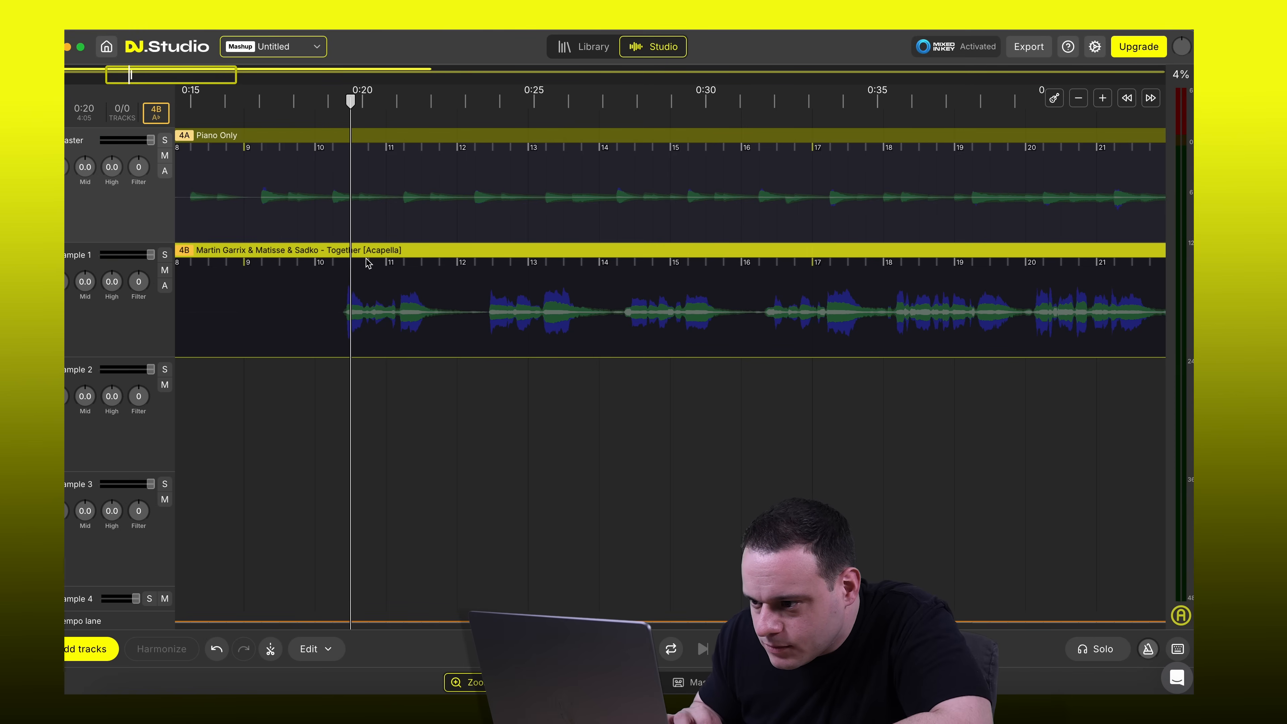
pyautogui.moveTo(366, 250); pyautogui.dragTo(350, 251)
# Warp the acapella's beat marker 10.3 onto the onset of the first vocal so it lines up with Piano Only's beat 10.2
pyautogui.click(263, 103)
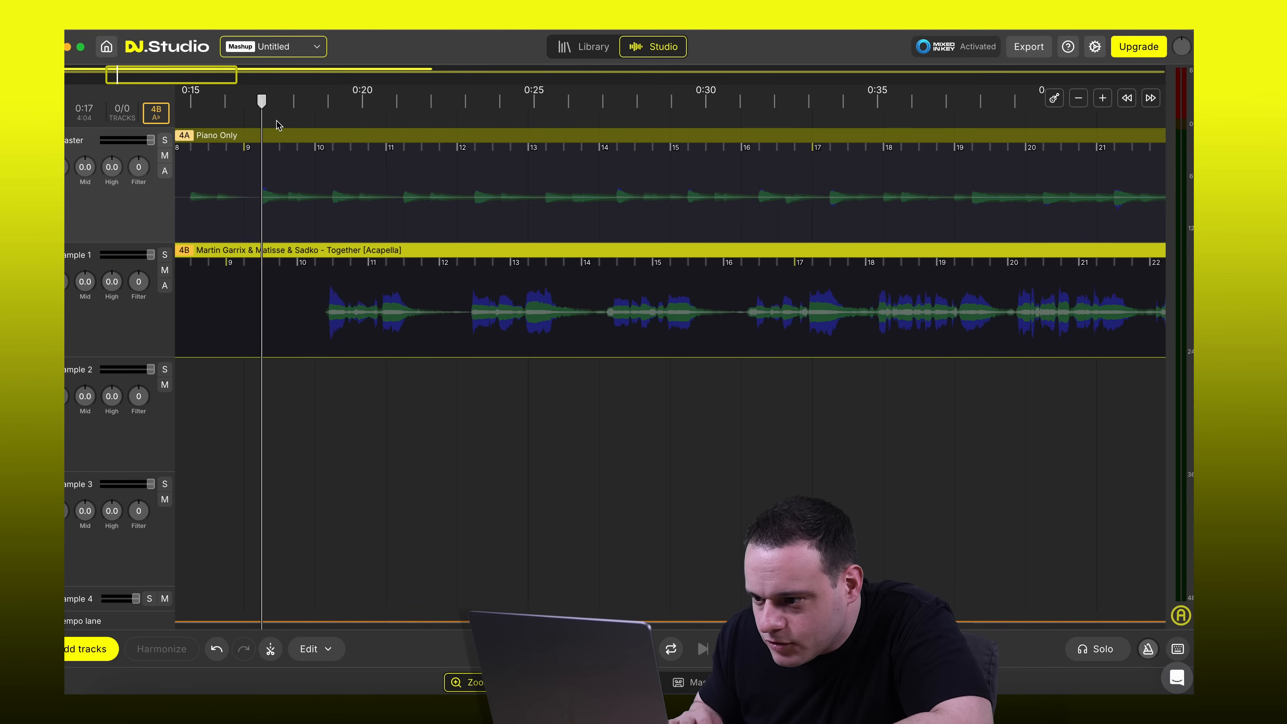
pyautogui.press('space')
pyautogui.scroll(10, 300, 161)
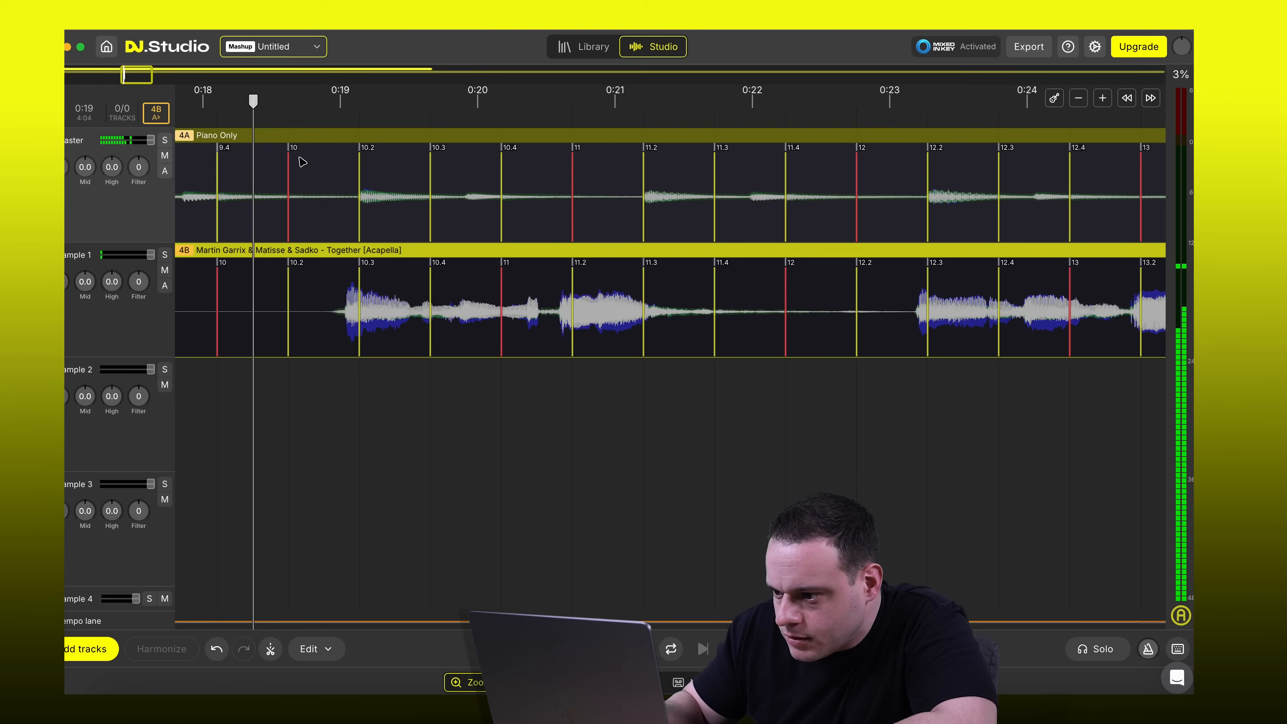
pyautogui.press('space')
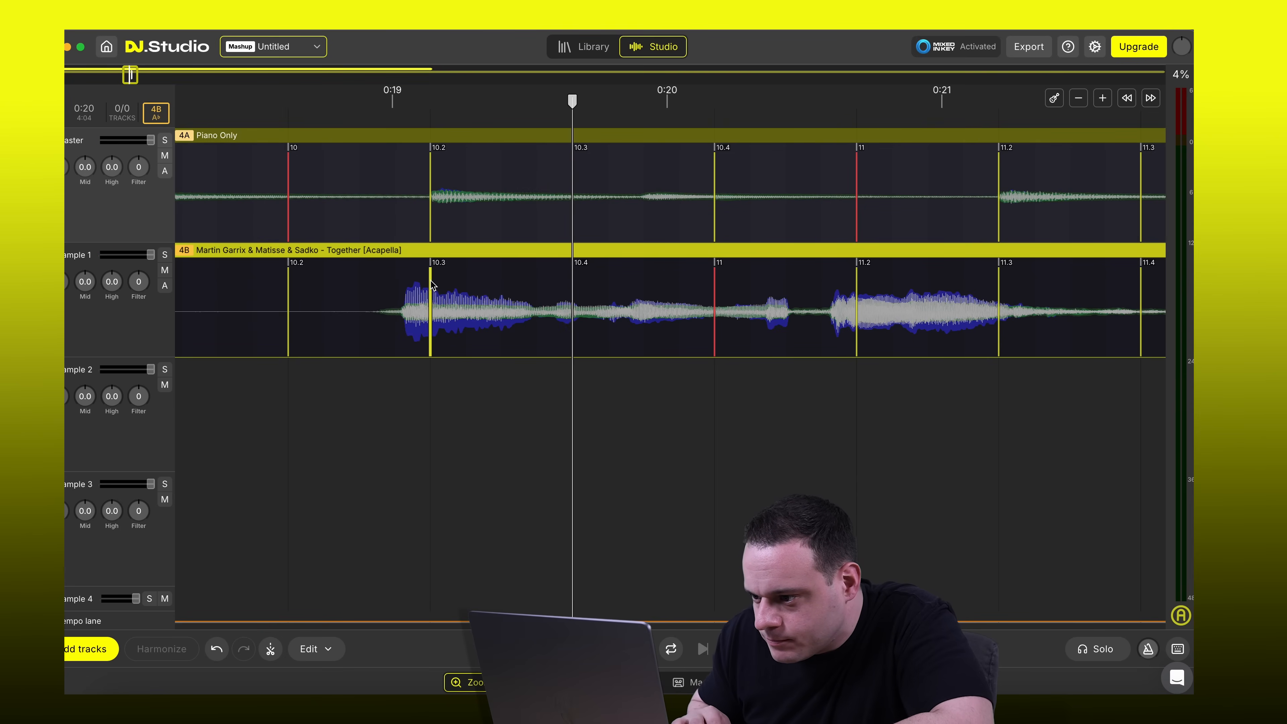
pyautogui.moveTo(433, 286); pyautogui.dragTo(407, 286)
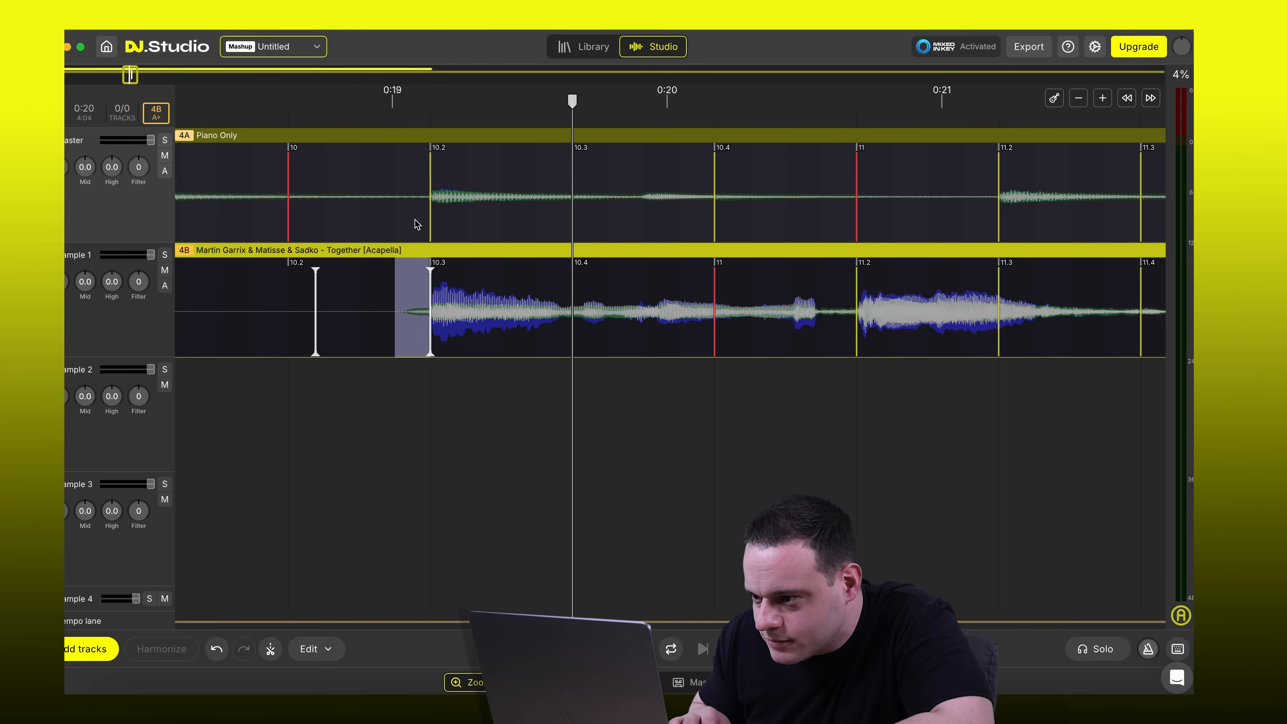
# Play back the mashup from before the warped first vocal to about 0:31 to check its timing
pyautogui.press('-')
pyautogui.press('-')
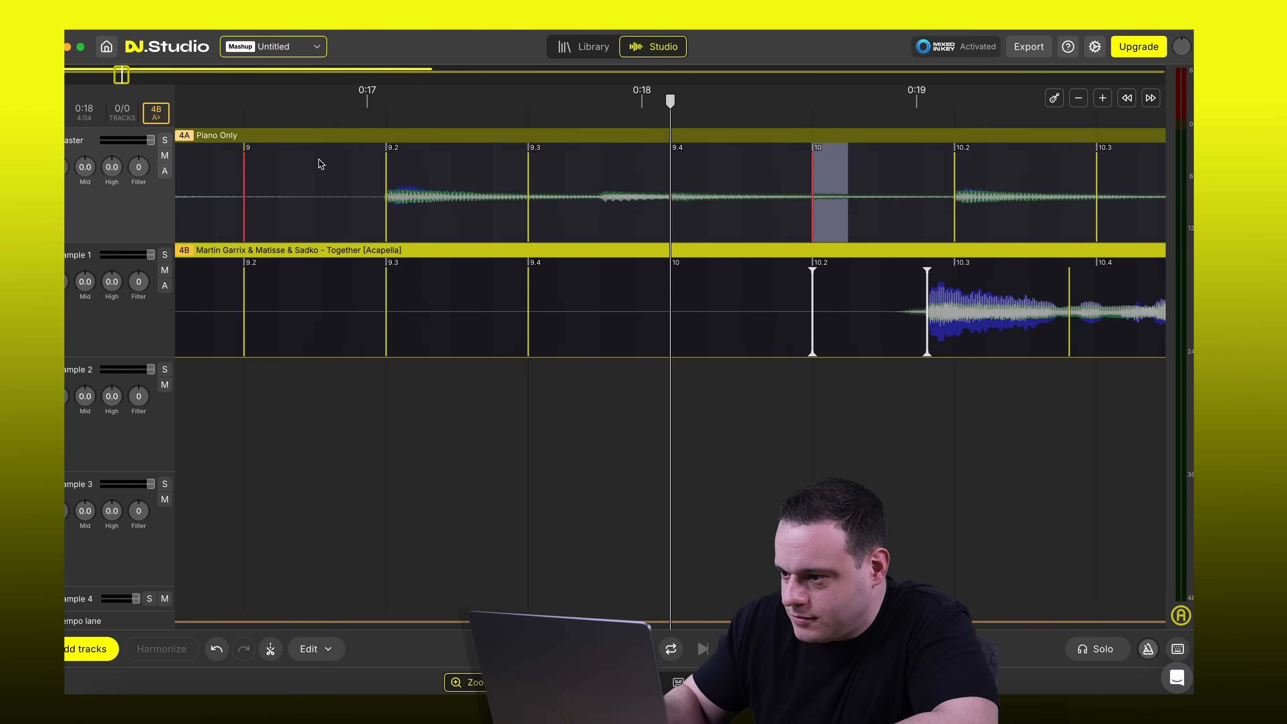
pyautogui.press('space')
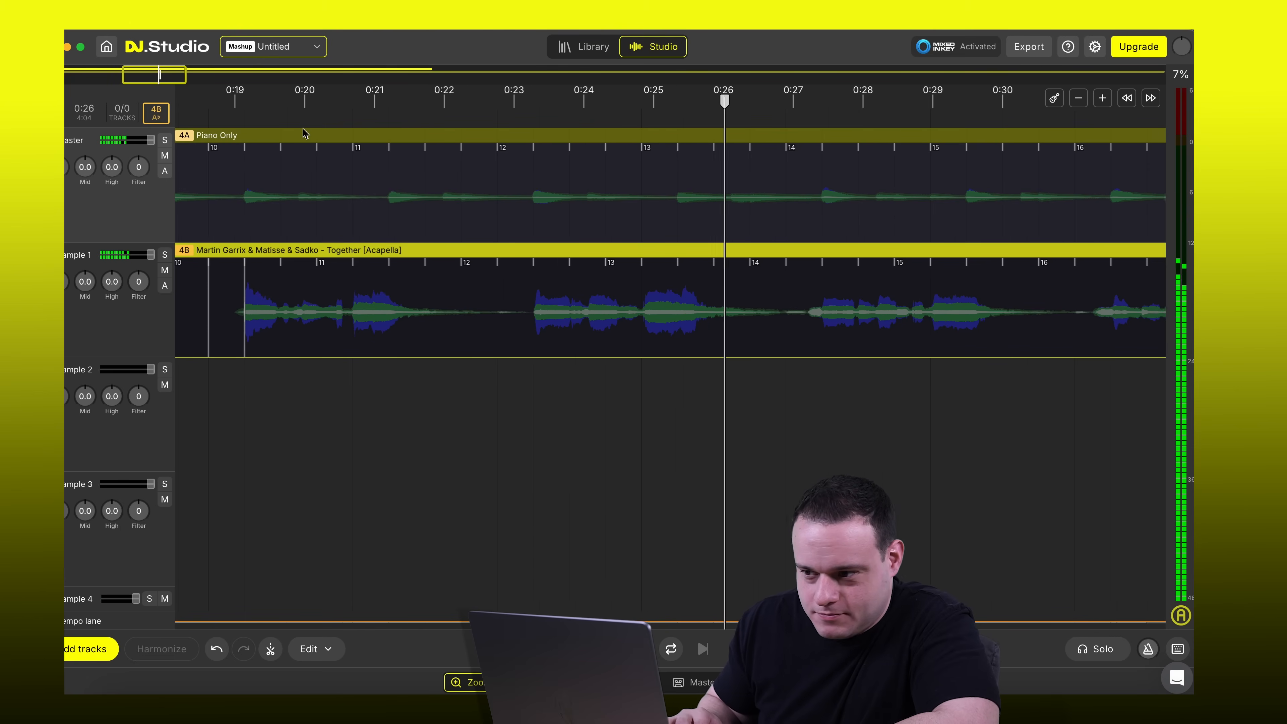
pyautogui.hscroll(1, 305, 134)
pyautogui.scroll(-10, 305, 133)
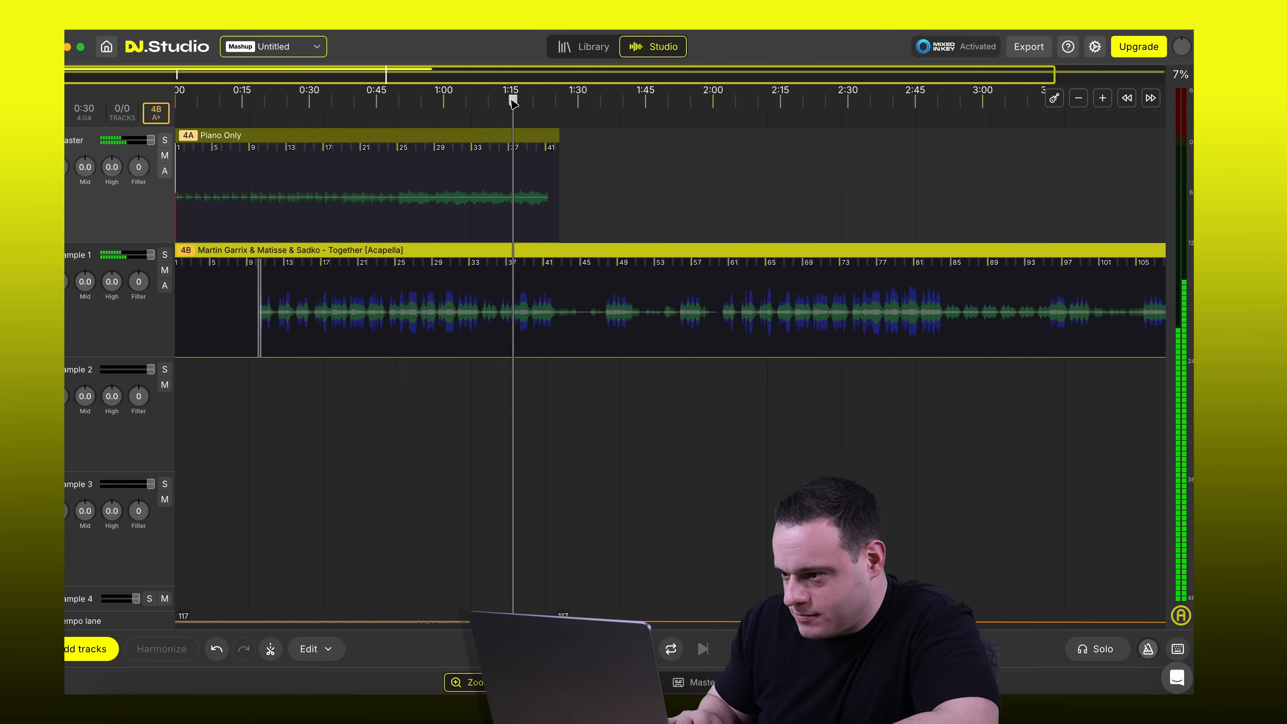
pyautogui.press('space')
# Audition the end of Piano Only with the acapella from about 1:17
pyautogui.press('+')
pyautogui.press('+')
pyautogui.press('+')
pyautogui.press('space')
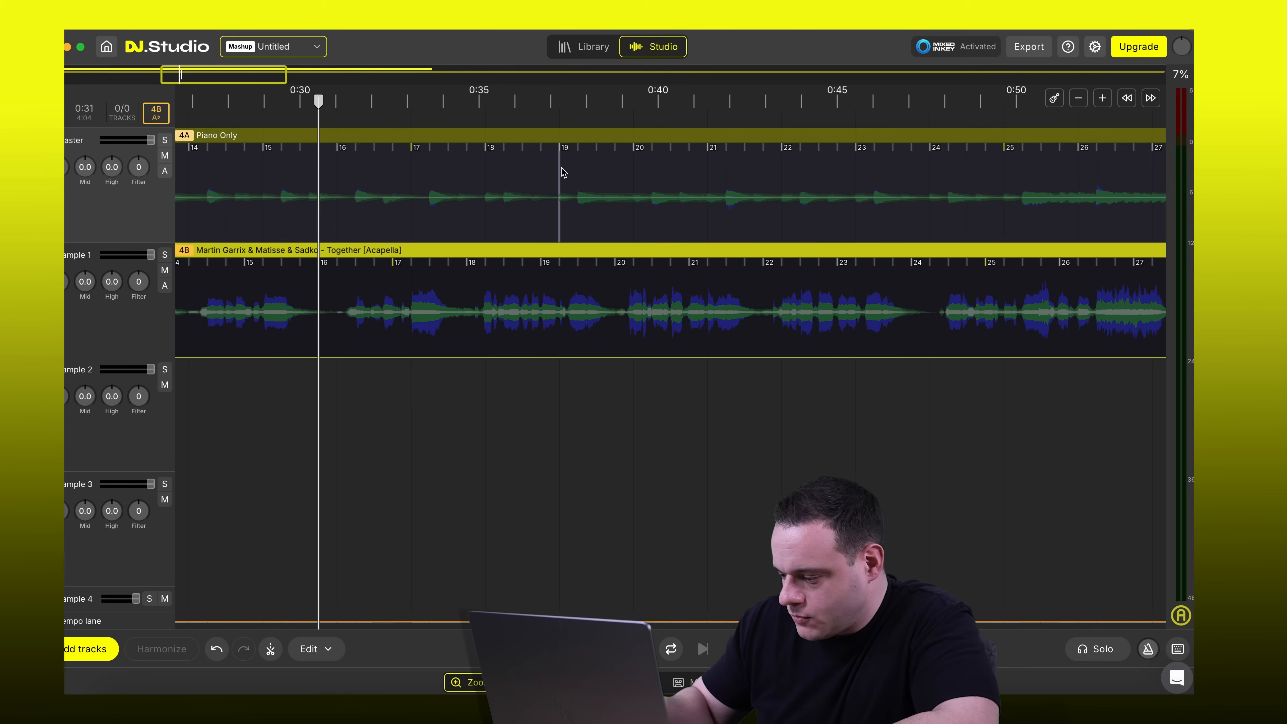
pyautogui.press('-')
pyautogui.press('-')
pyautogui.press('-')
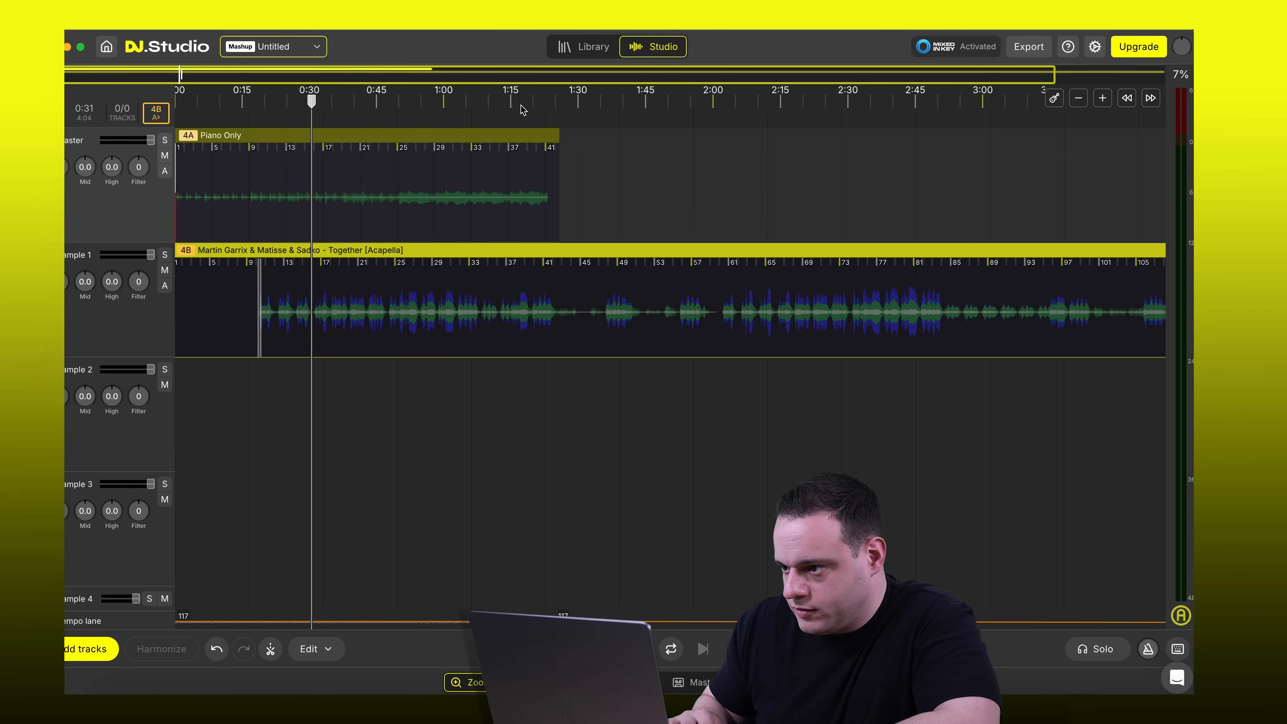
pyautogui.click(520, 107)
pyautogui.press('+')
pyautogui.press('+')
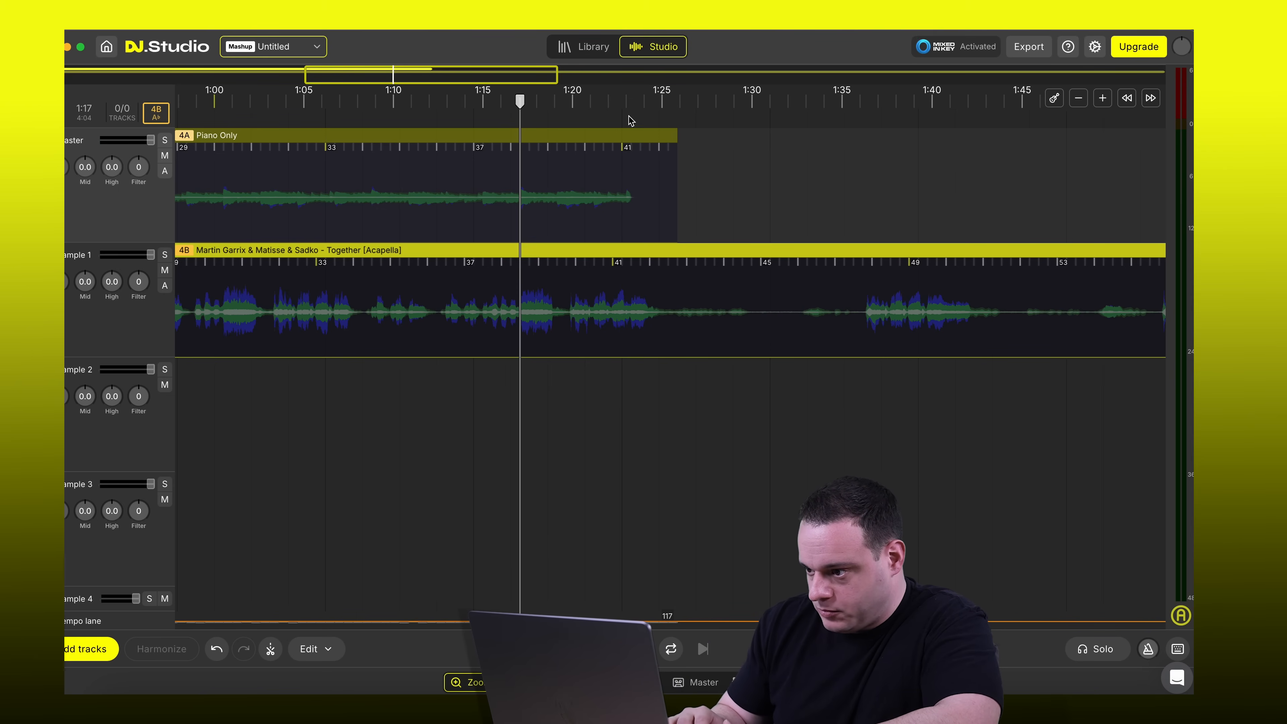
pyautogui.press('space')
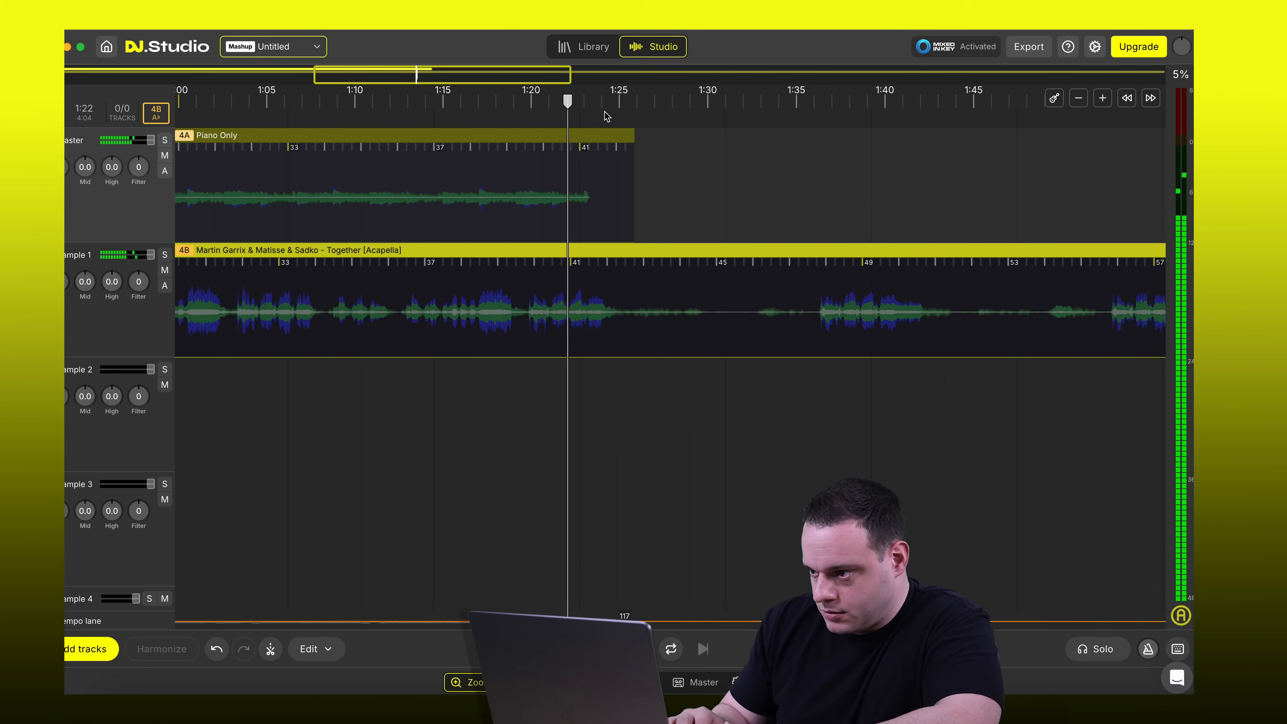
# Split the Together acapella at the end of Piano Only, about 1:26, and delete the remainder after it
pyautogui.scroll(5, 607, 116)
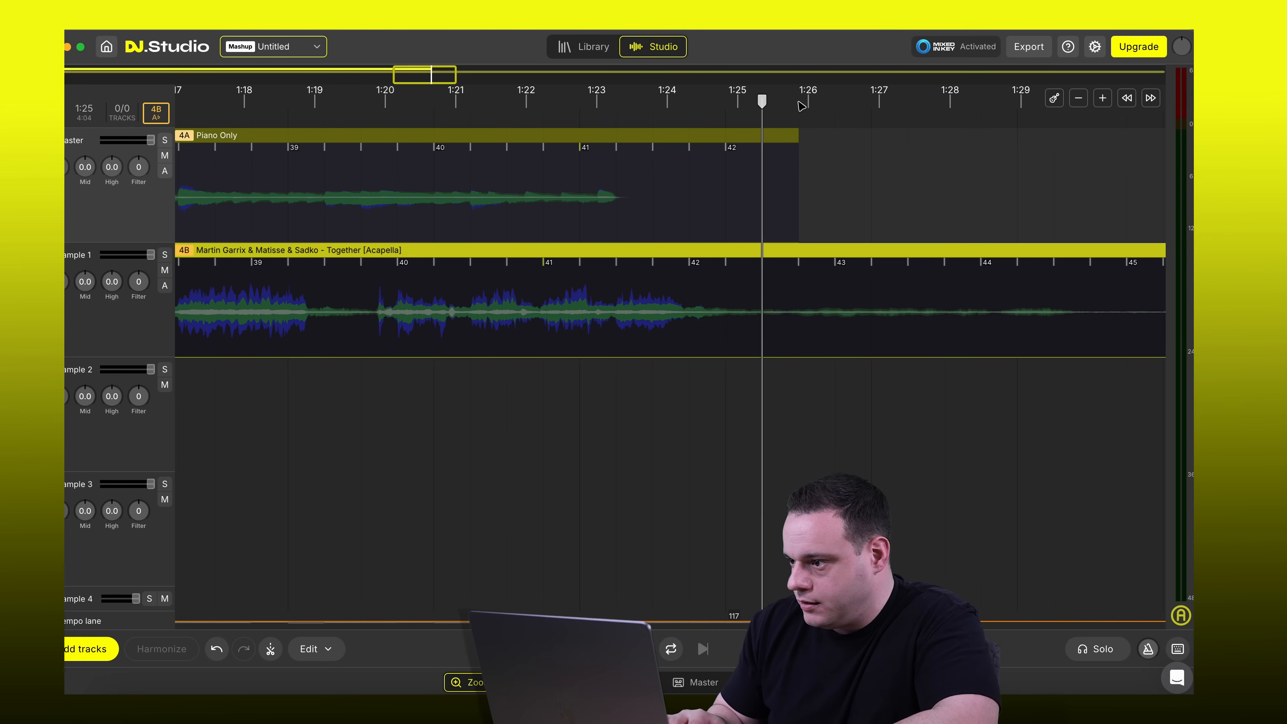
pyautogui.moveTo(763, 100); pyautogui.dragTo(799, 102)
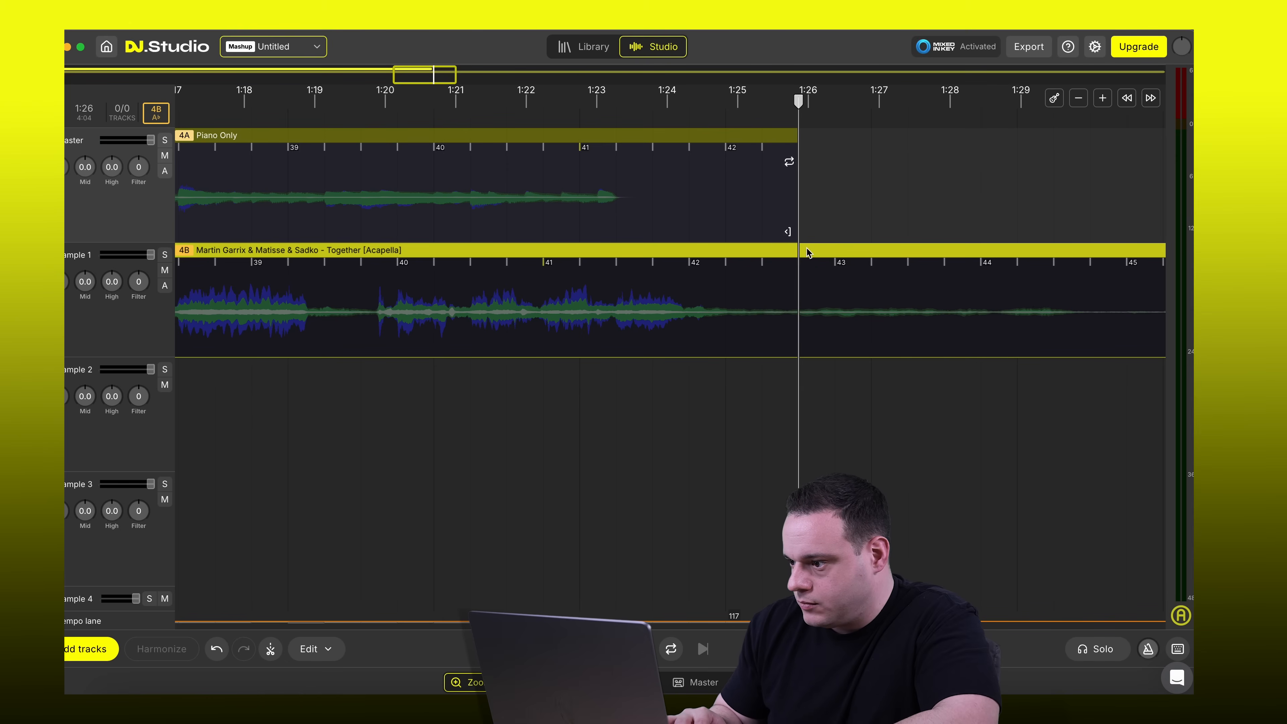
pyautogui.click(271, 650)
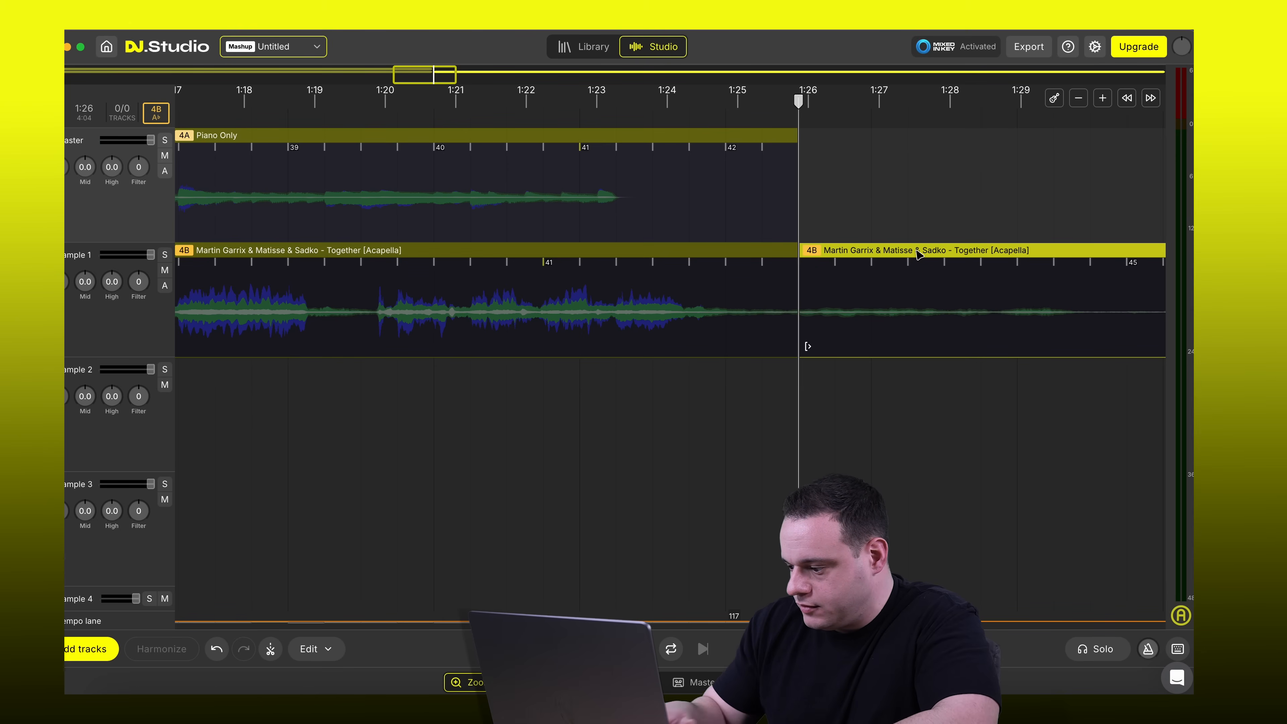
pyautogui.press('Delete')
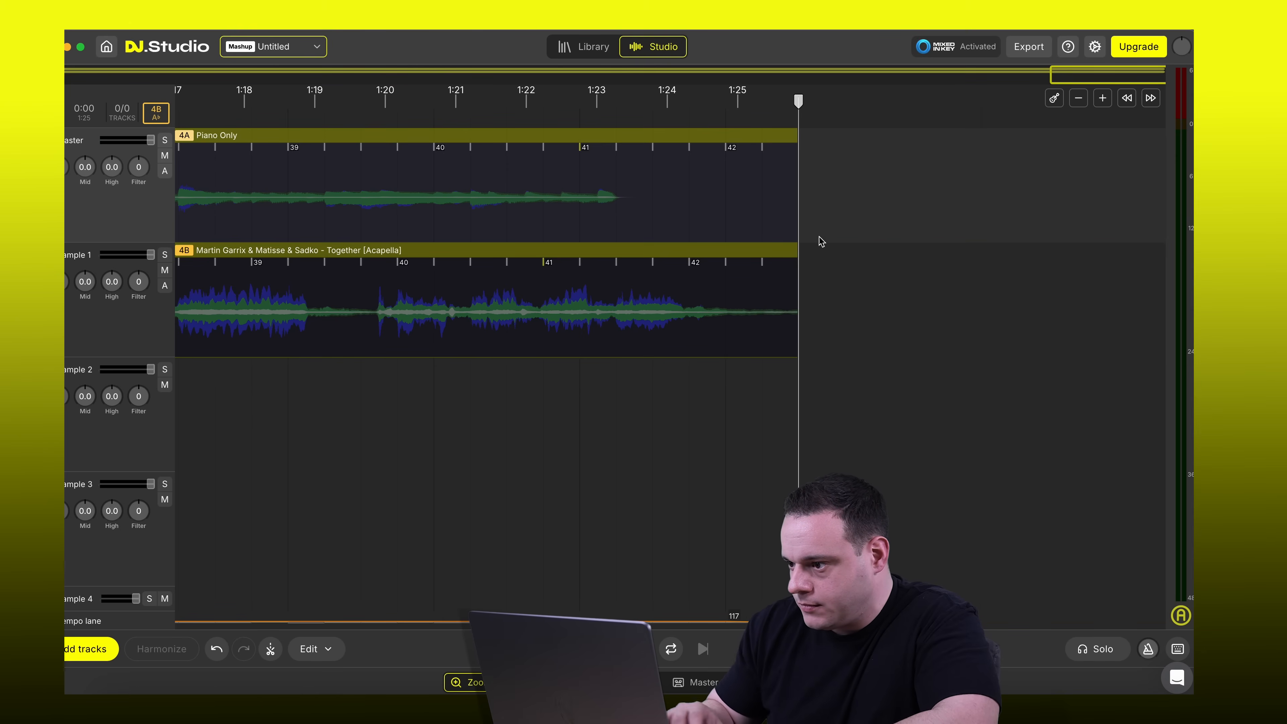
# Audition the trimmed ending from about 1:23, and the mashup from about 0:15 through the first vocals
pyautogui.click(601, 102)
pyautogui.press('space')
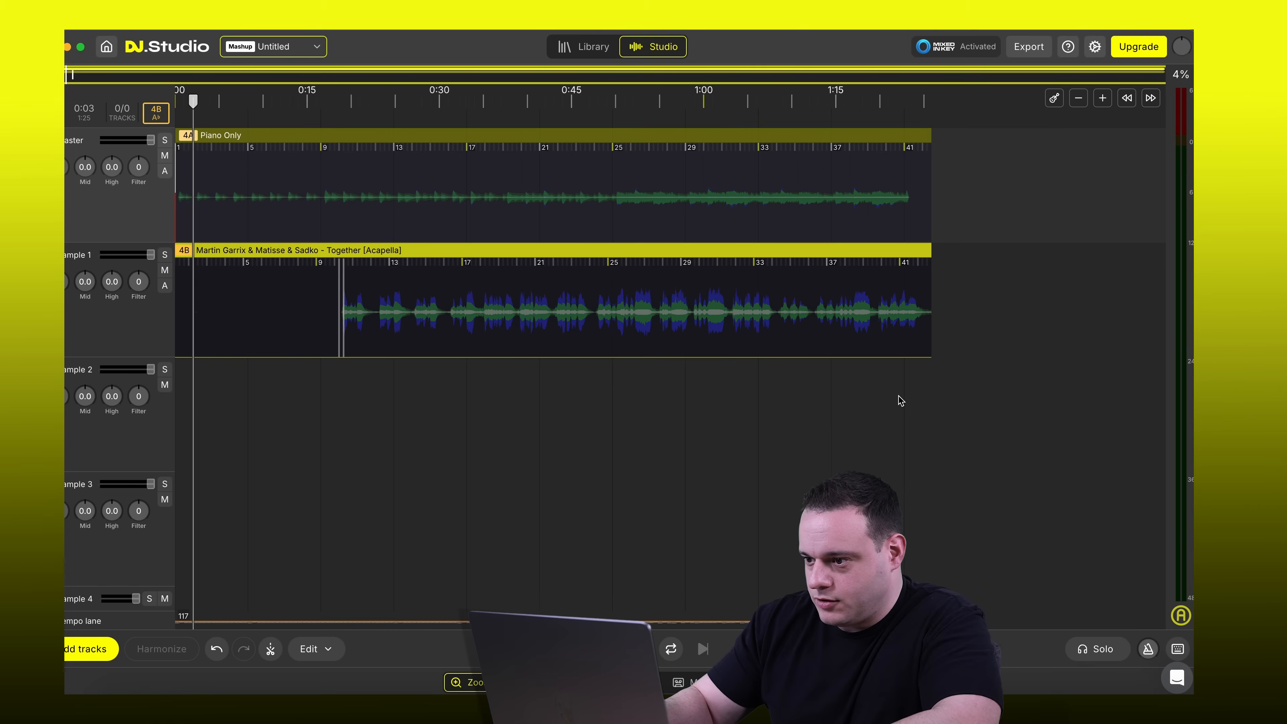
pyautogui.click(314, 104)
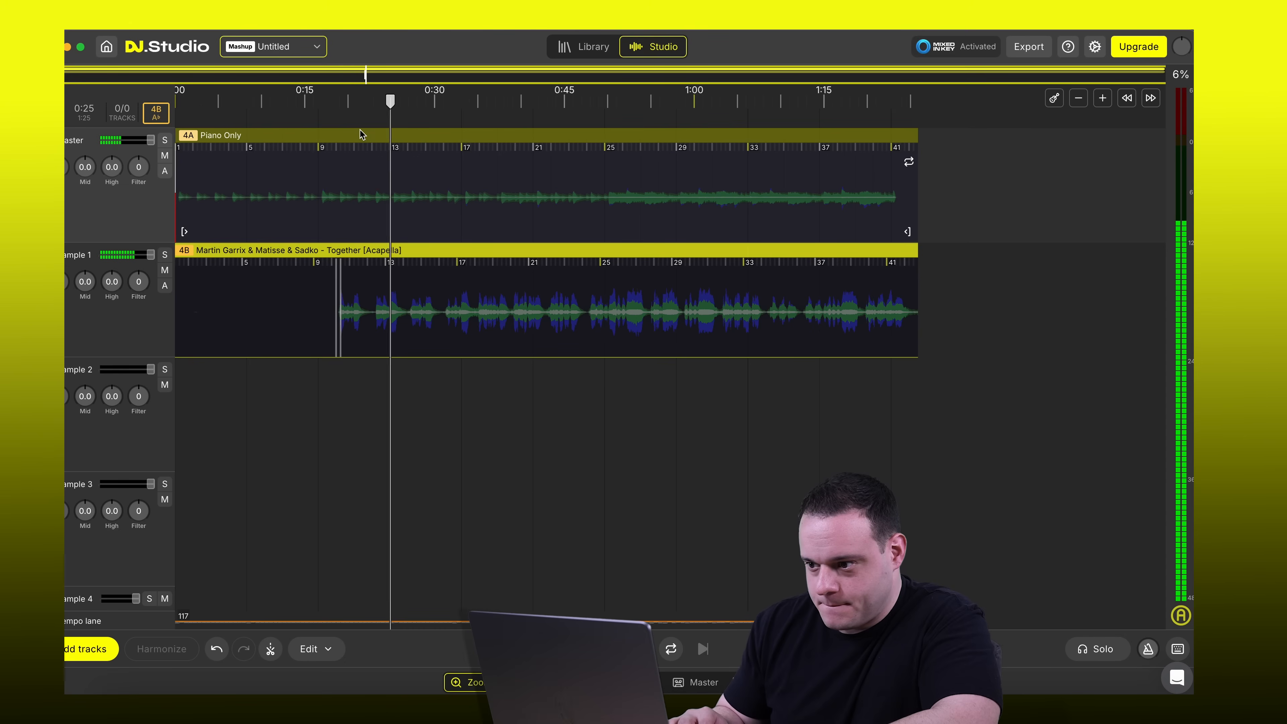
pyautogui.press('space')
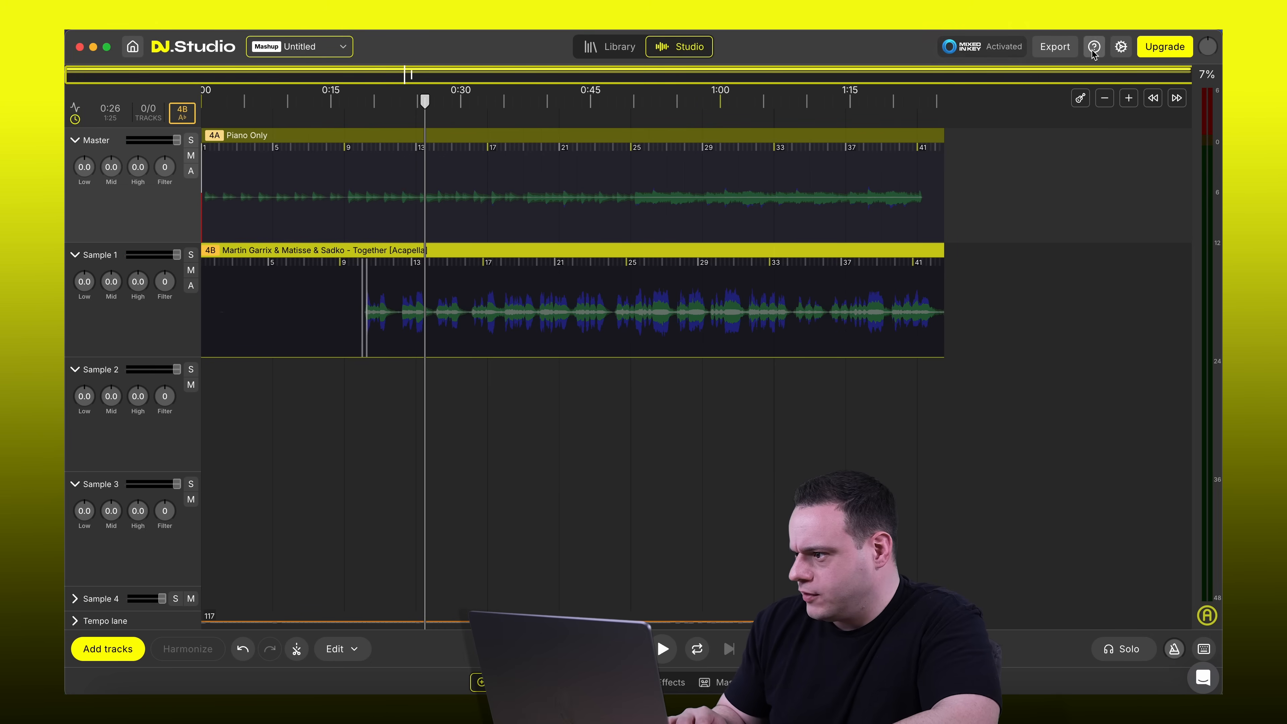
# Save the mashup as 1st Dance beginning and export its audio as an MP3 with auto gain and the limiter on
pyautogui.click(1056, 47)
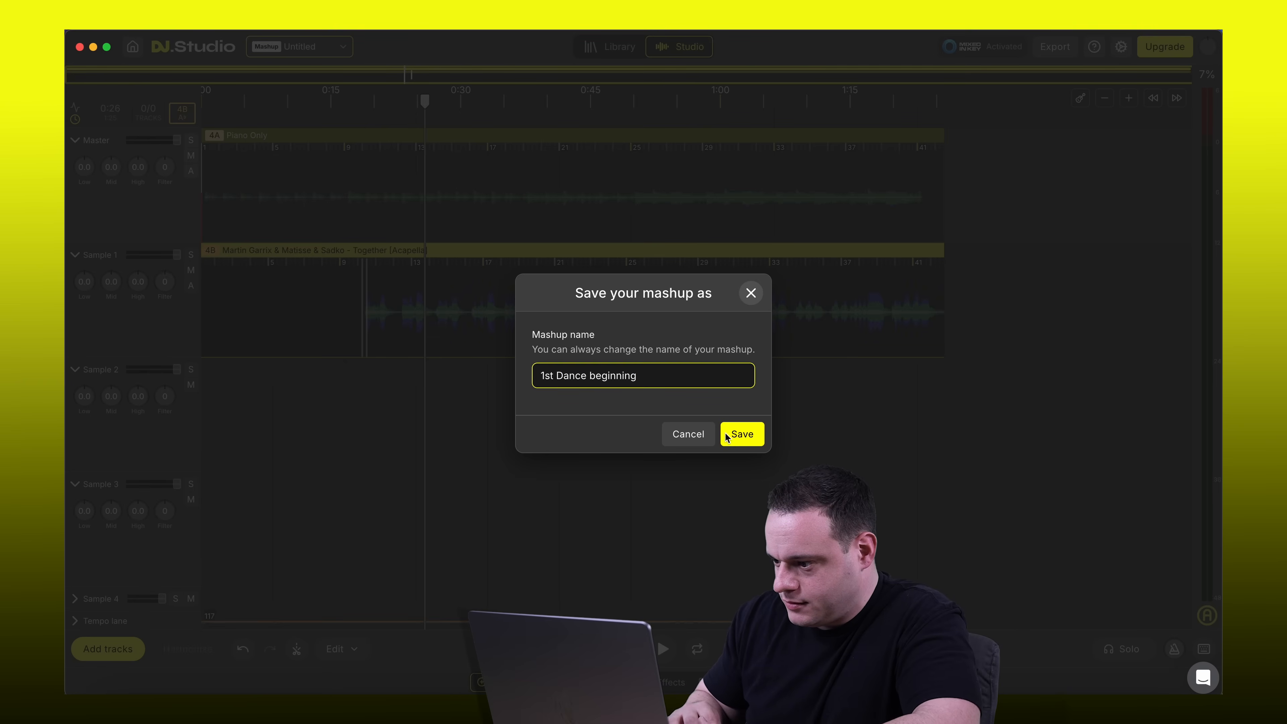
pyautogui.click(742, 434)
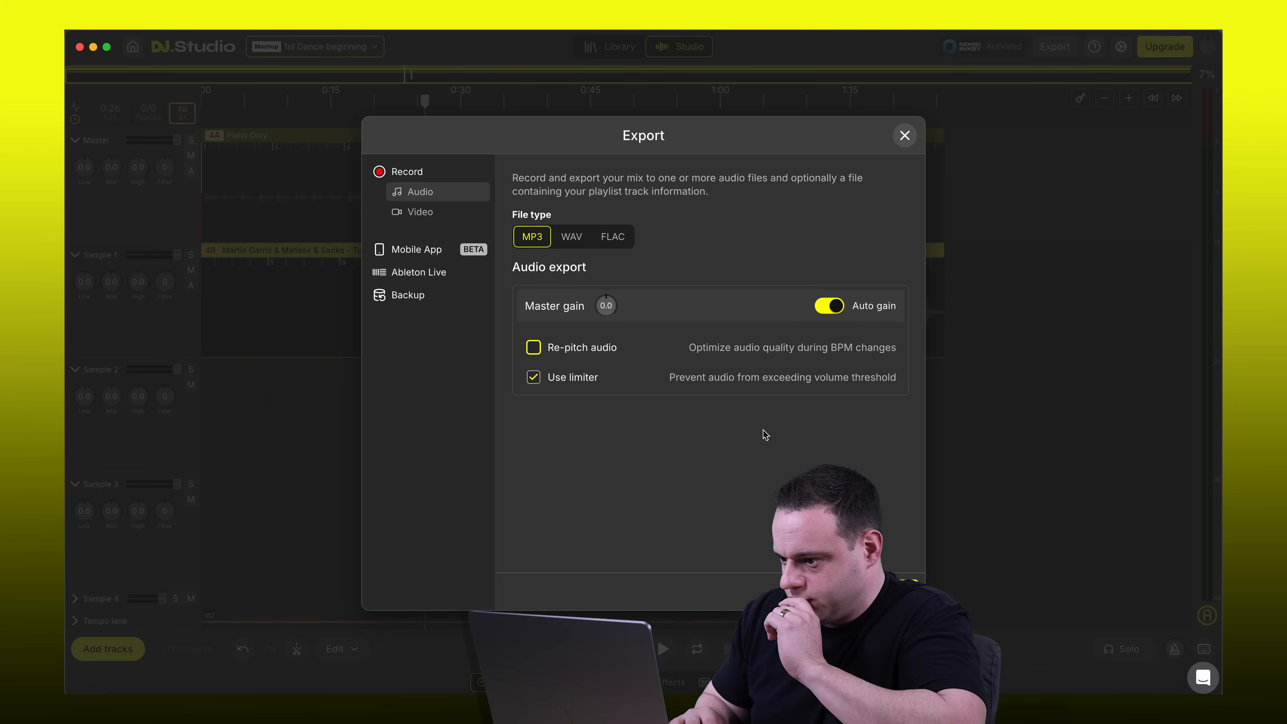
pyautogui.click(893, 592)
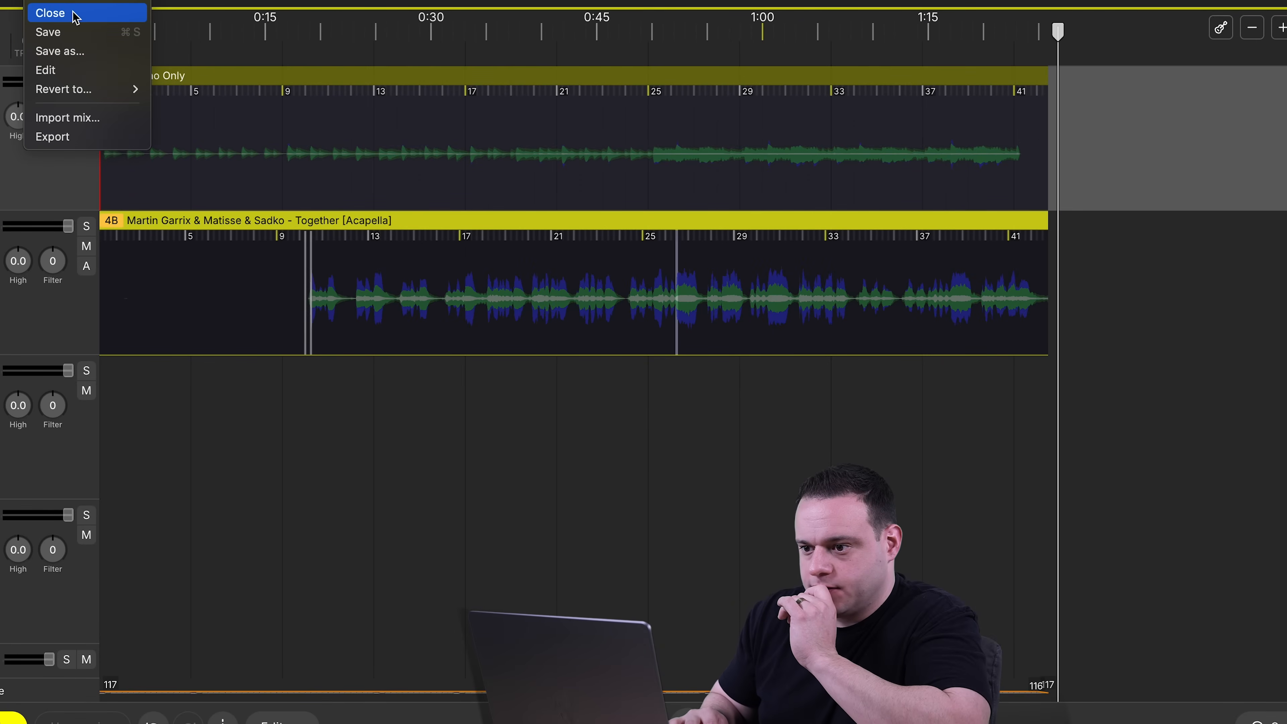
# Close the mashup and create a new DJ Mix project
pyautogui.click(75, 14)
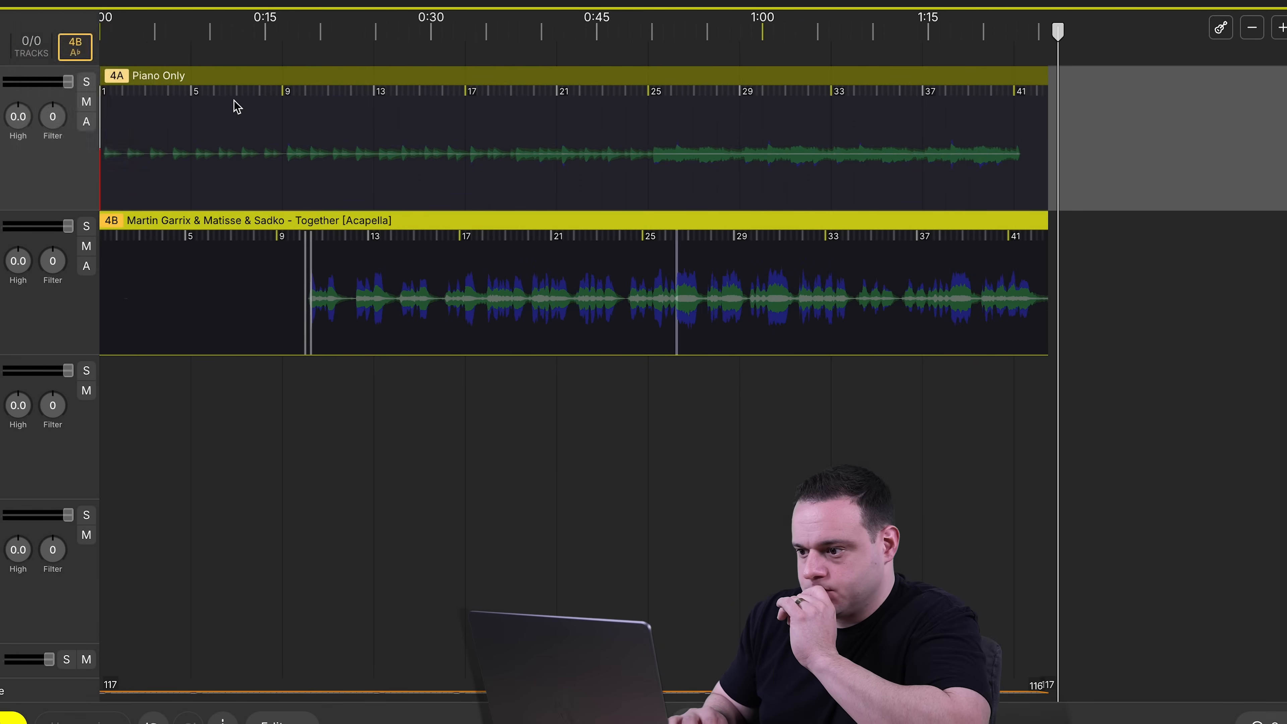
pyautogui.click(666, 456)
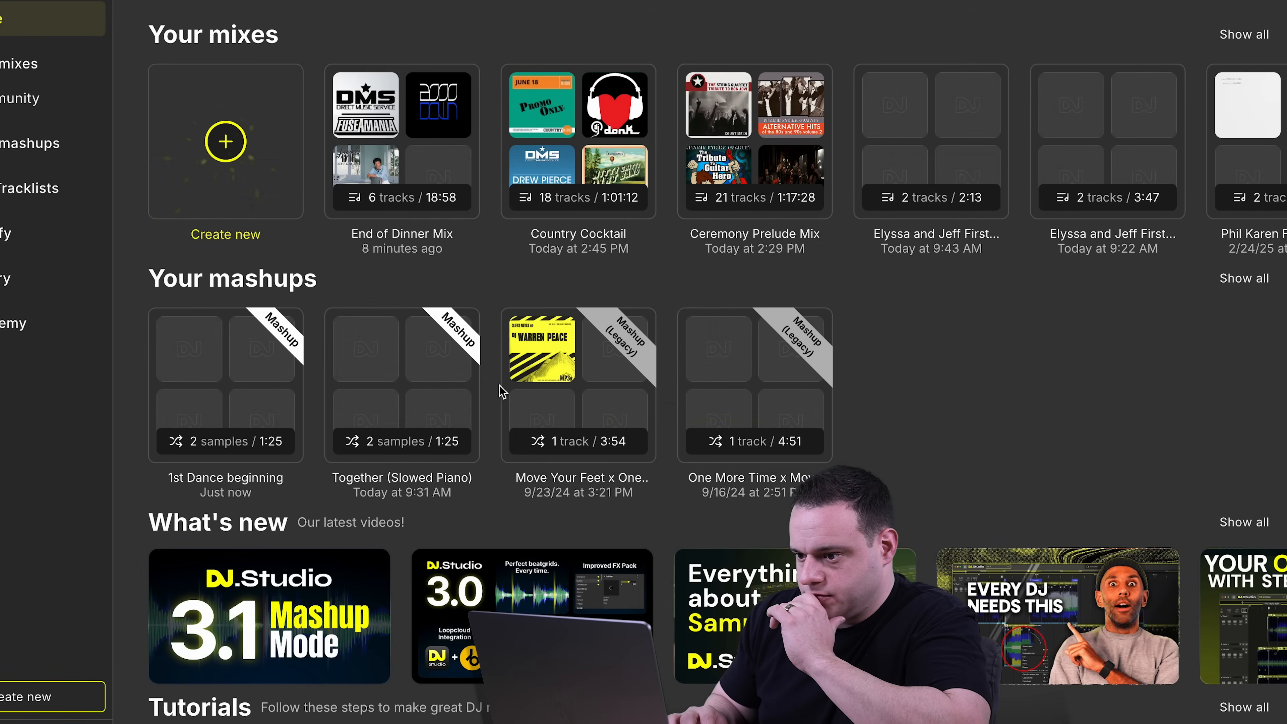
pyautogui.click(252, 192)
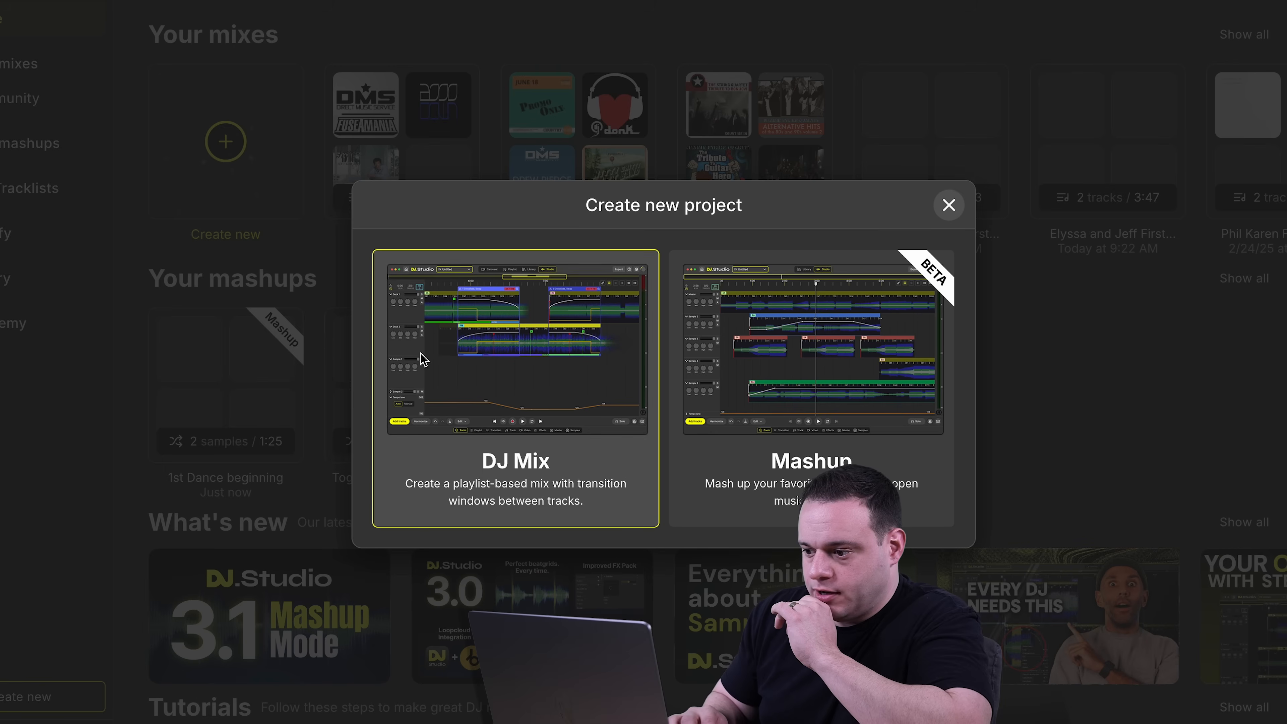
pyautogui.click(511, 377)
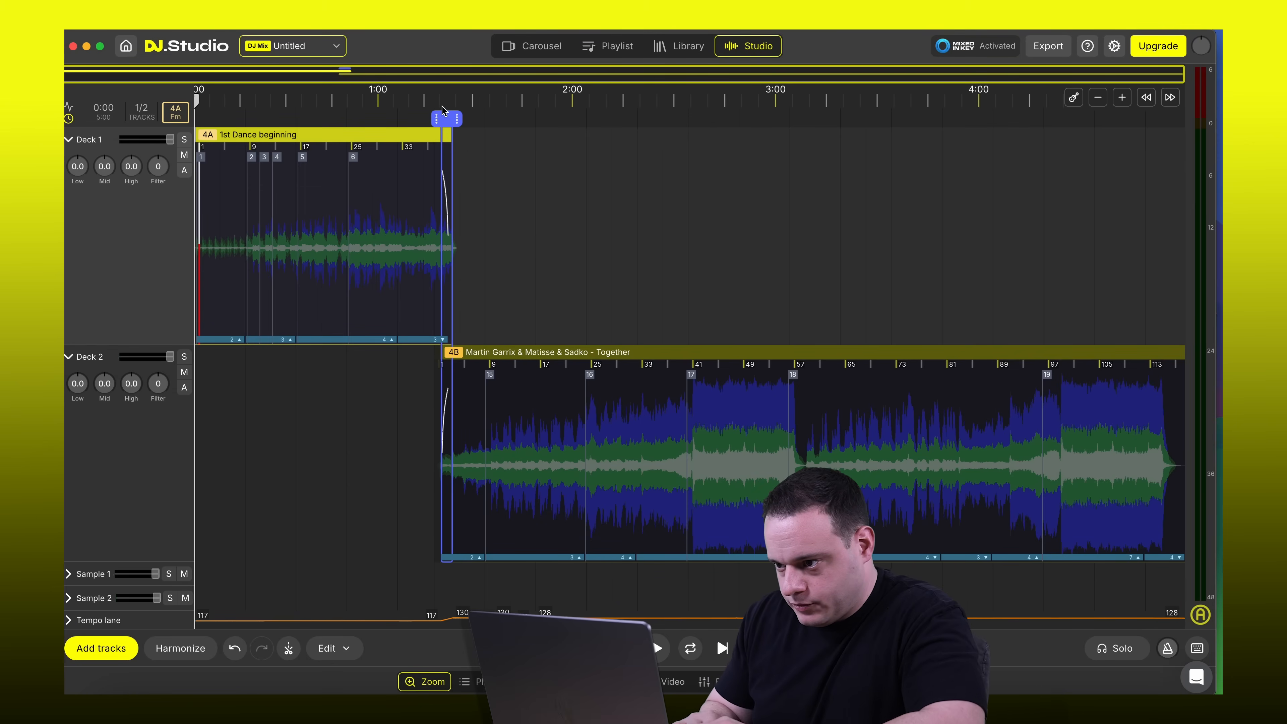
# Move the transition between 1st Dance beginning and Together so it runs from about 1:22 to the end of the first track
pyautogui.click(449, 118)
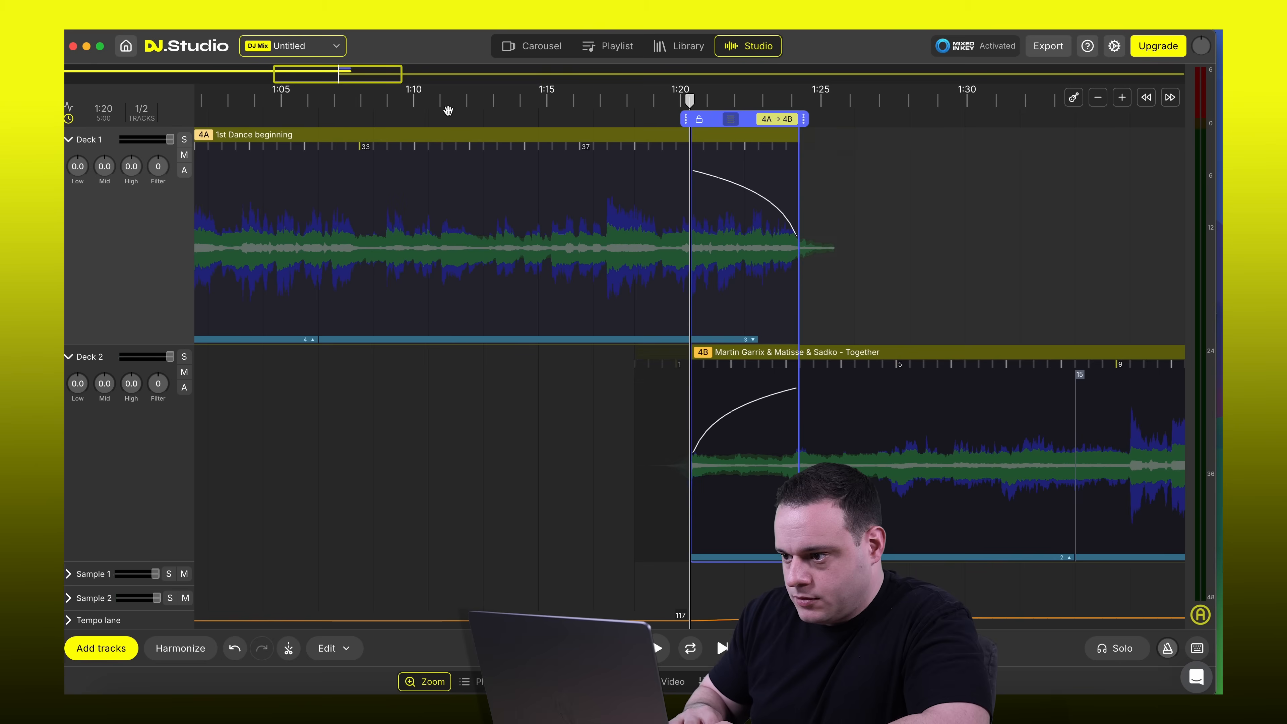
pyautogui.moveTo(751, 117); pyautogui.dragTo(782, 120)
pyautogui.hscroll(5, 728, 195)
pyautogui.click(639, 350)
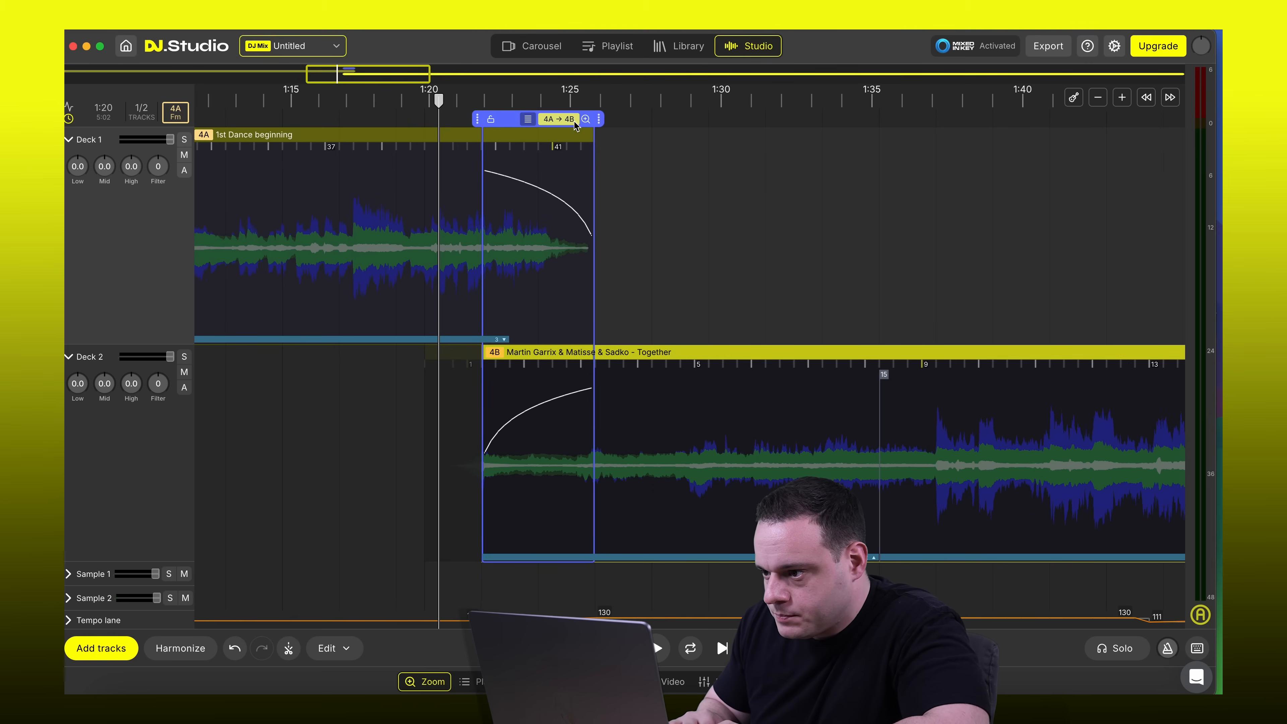
pyautogui.hscroll(2, 728, 328)
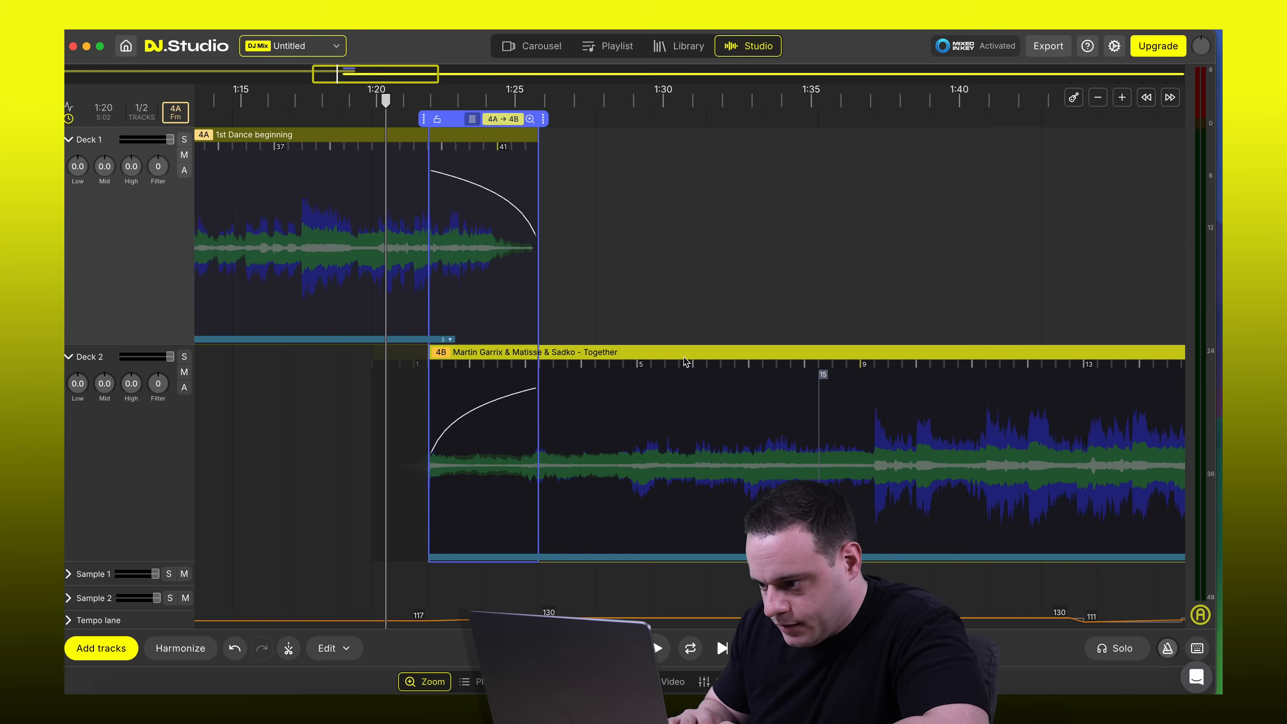
# Audition Together at several points between about 2:00 and 2:24 to find the entry point near bar 33
pyautogui.scroll(-5, 661, 366)
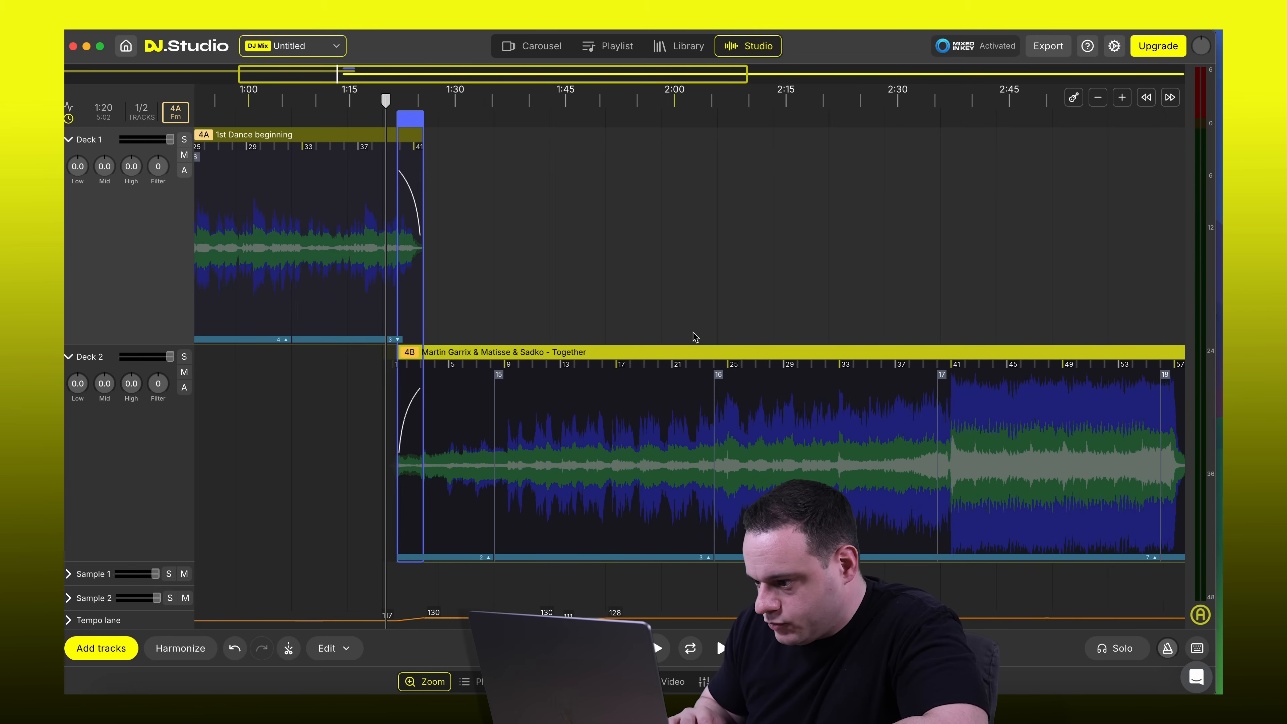
pyautogui.click(687, 104)
pyautogui.press('space')
pyautogui.press('space')
pyautogui.click(805, 101)
pyautogui.press('space')
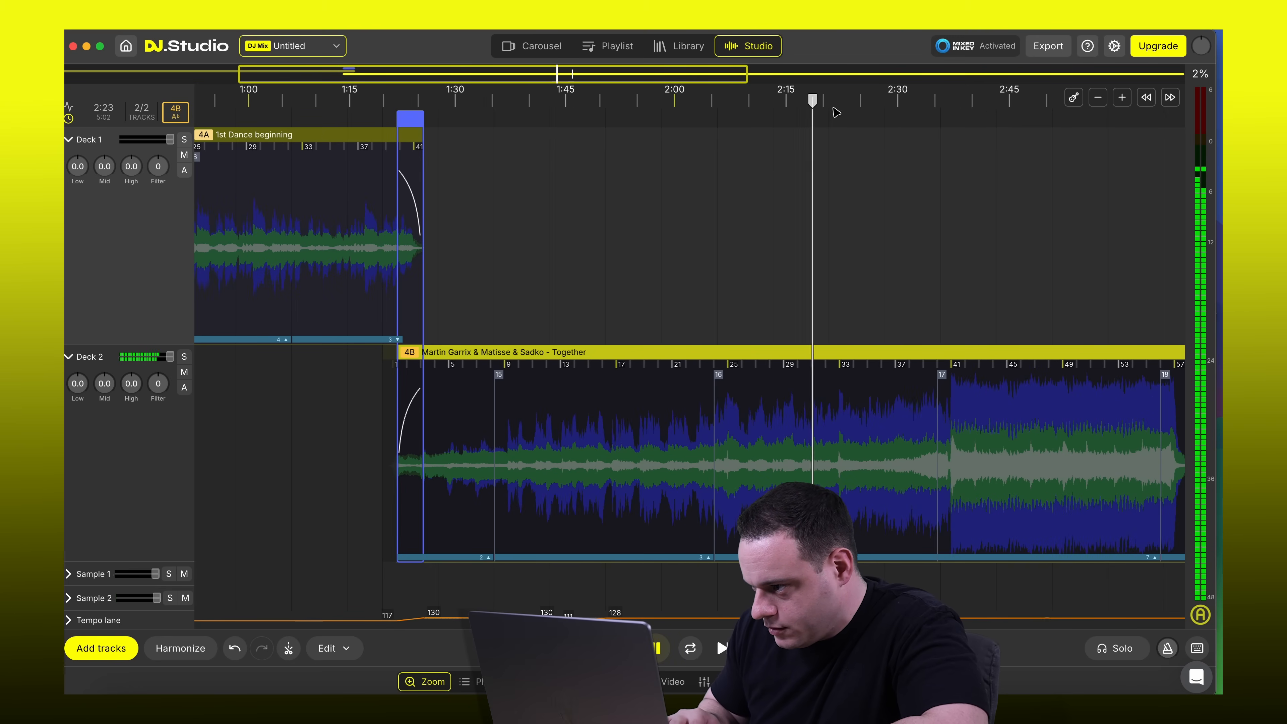
pyautogui.click(840, 106)
pyautogui.press('space')
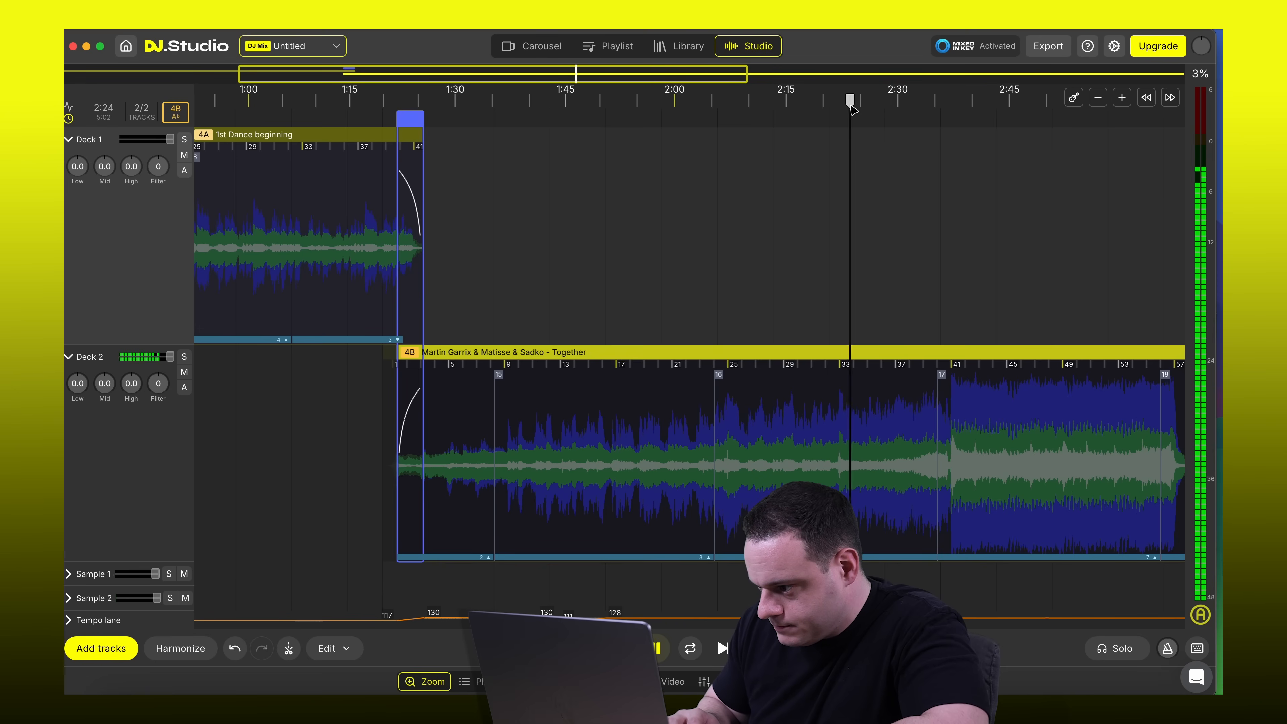
pyautogui.press('space')
# Shift Together earlier so its bar 33 falls inside the transition, and start playback from 1:16
pyautogui.click(840, 104)
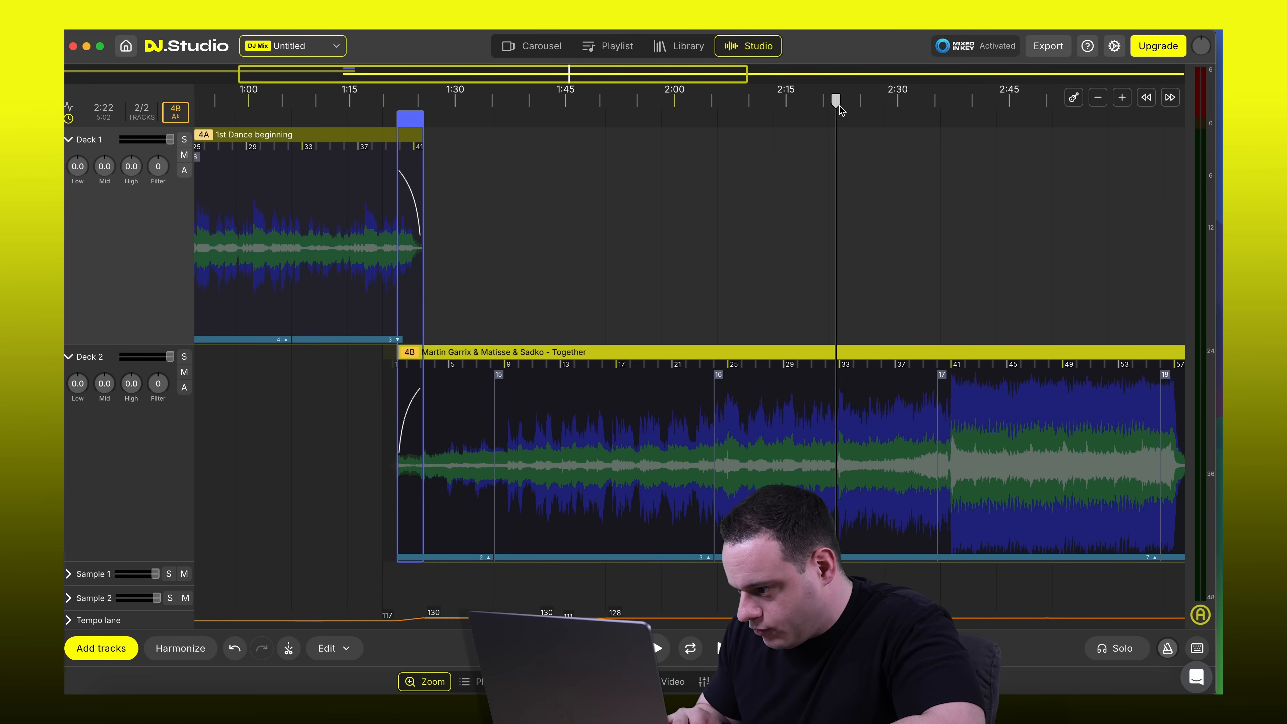
pyautogui.moveTo(685, 363); pyautogui.dragTo(258, 376)
pyautogui.click(360, 100)
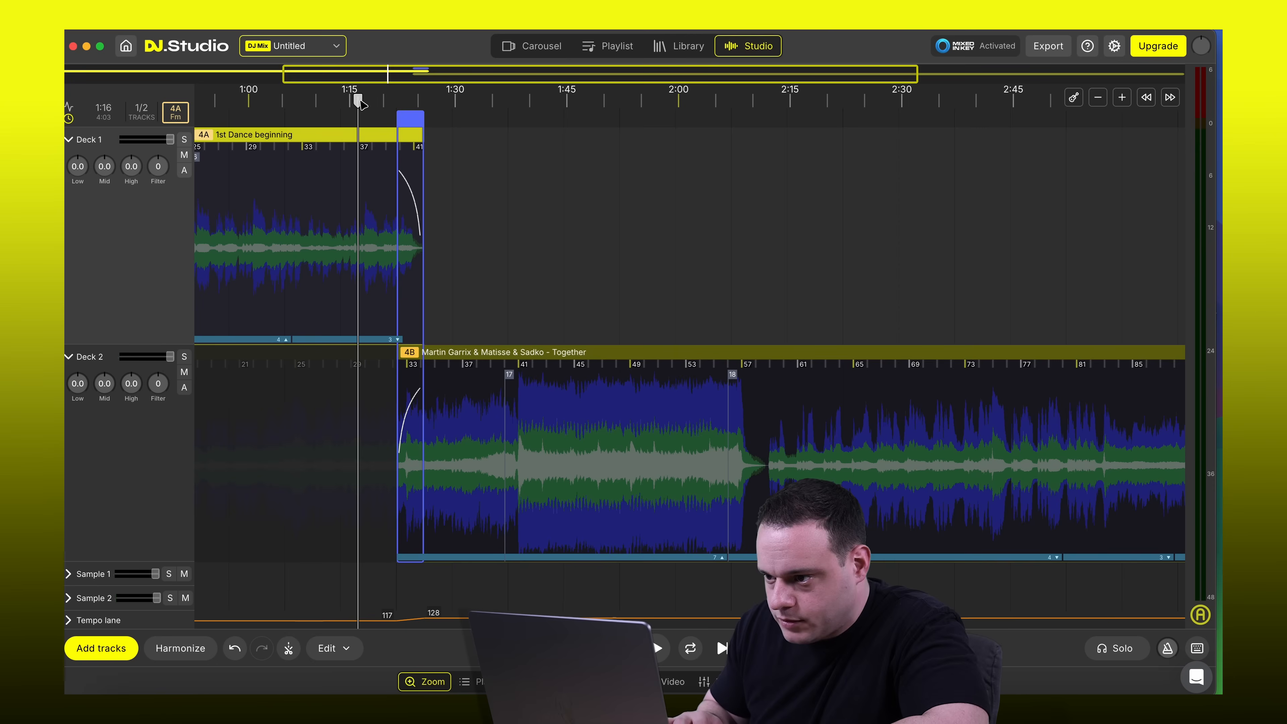
pyautogui.press('space')
# Listen through the transition into Together's drop at bar 41, and replay it from about 1:19
pyautogui.scroll(10, 359, 104)
pyautogui.hscroll(1, 665, 147)
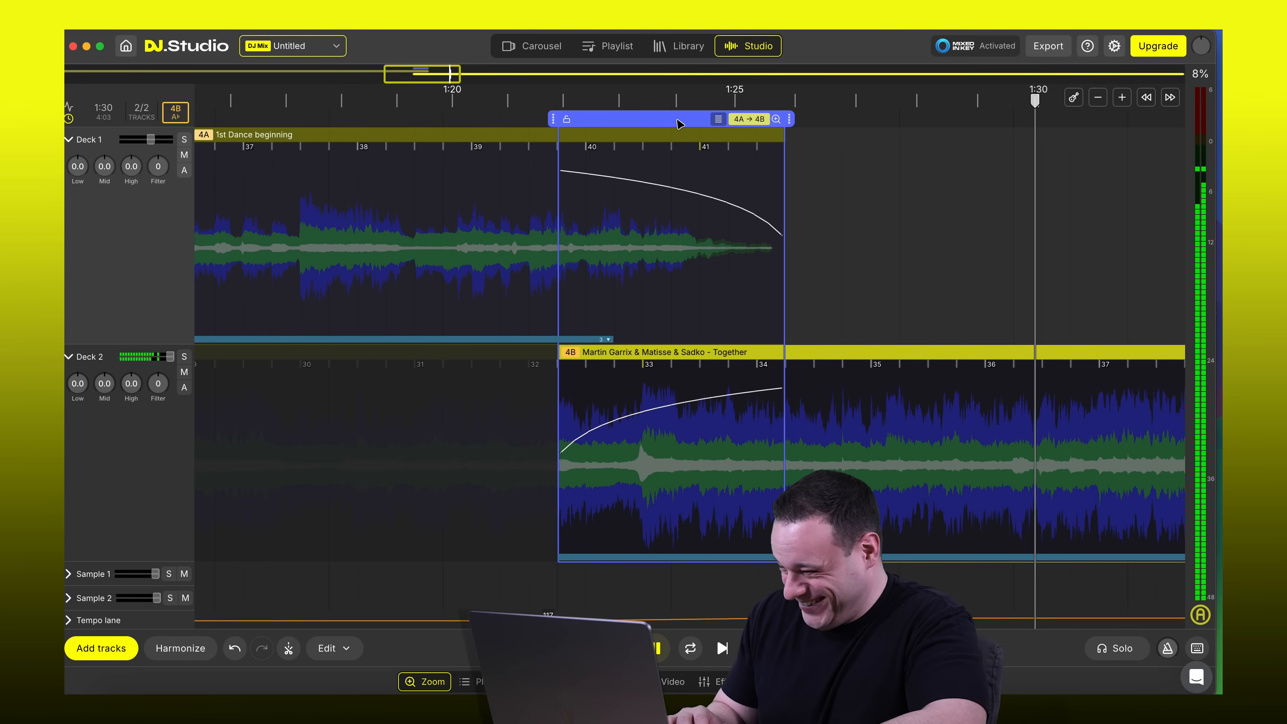
pyautogui.scroll(-10, 697, 159)
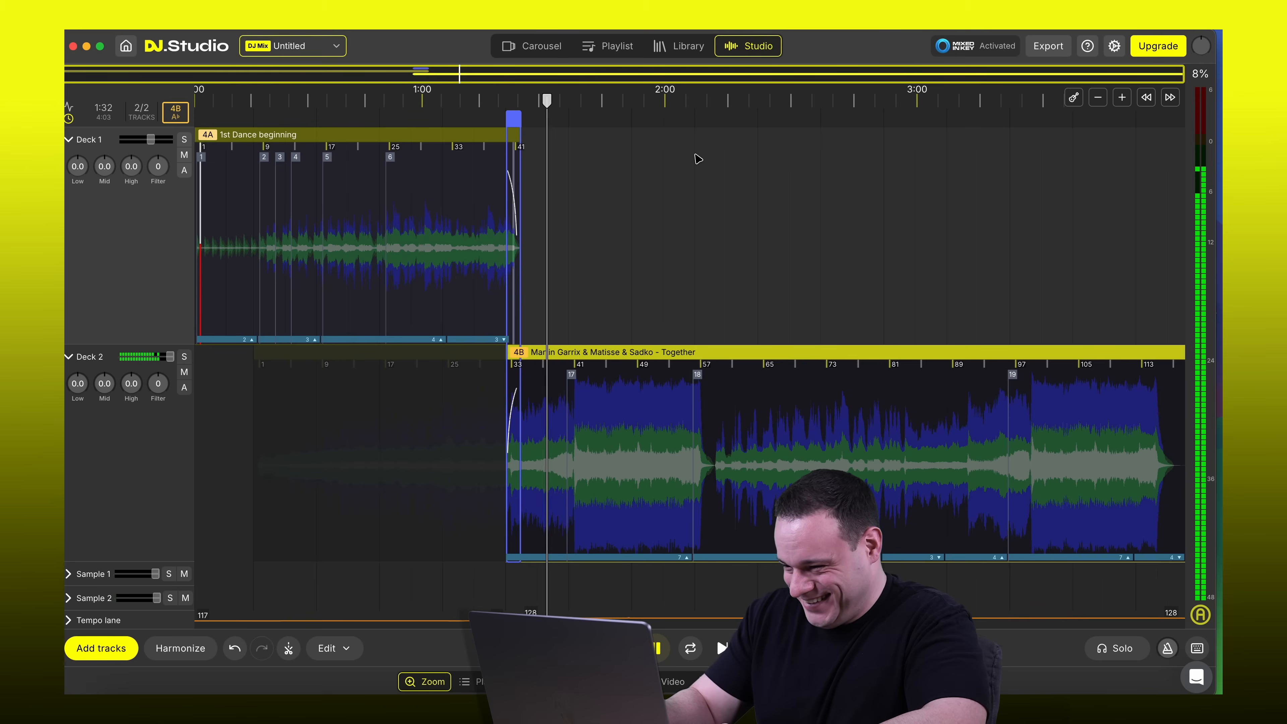
pyautogui.press('Up')
pyautogui.press('Up')
pyautogui.press('Up')
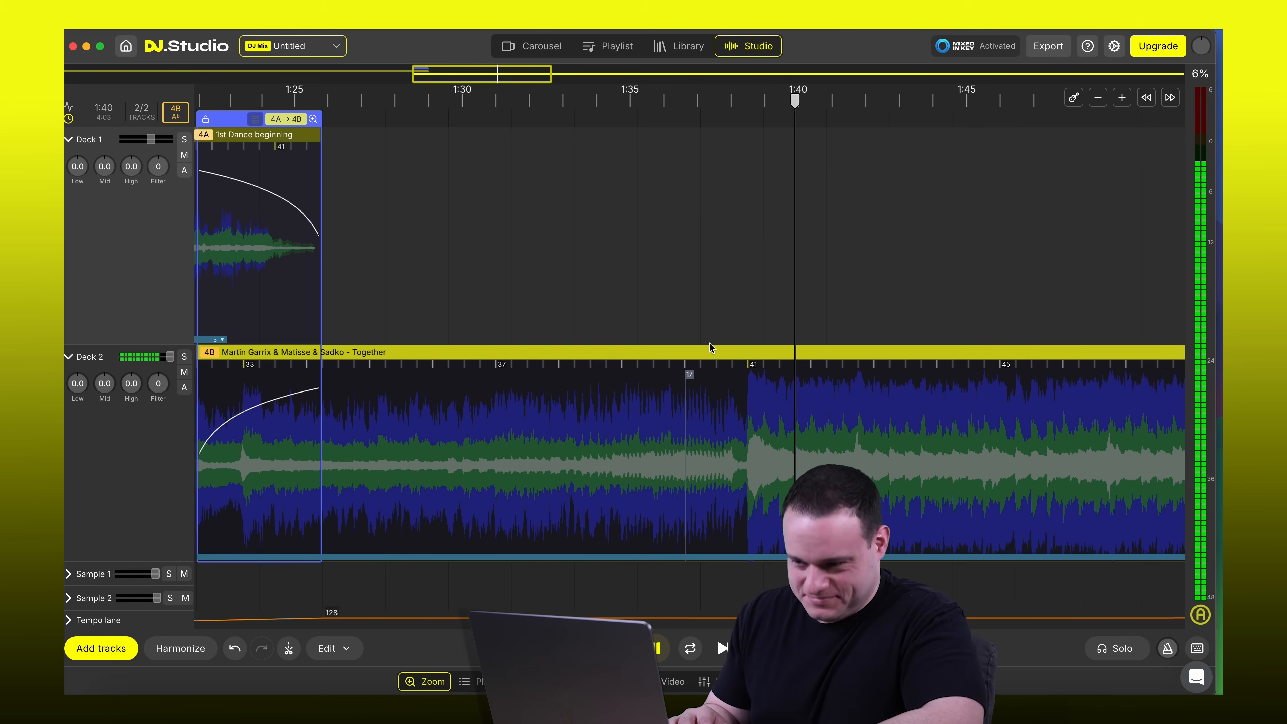
pyautogui.hscroll(-8, 607, 332)
pyautogui.click(526, 101)
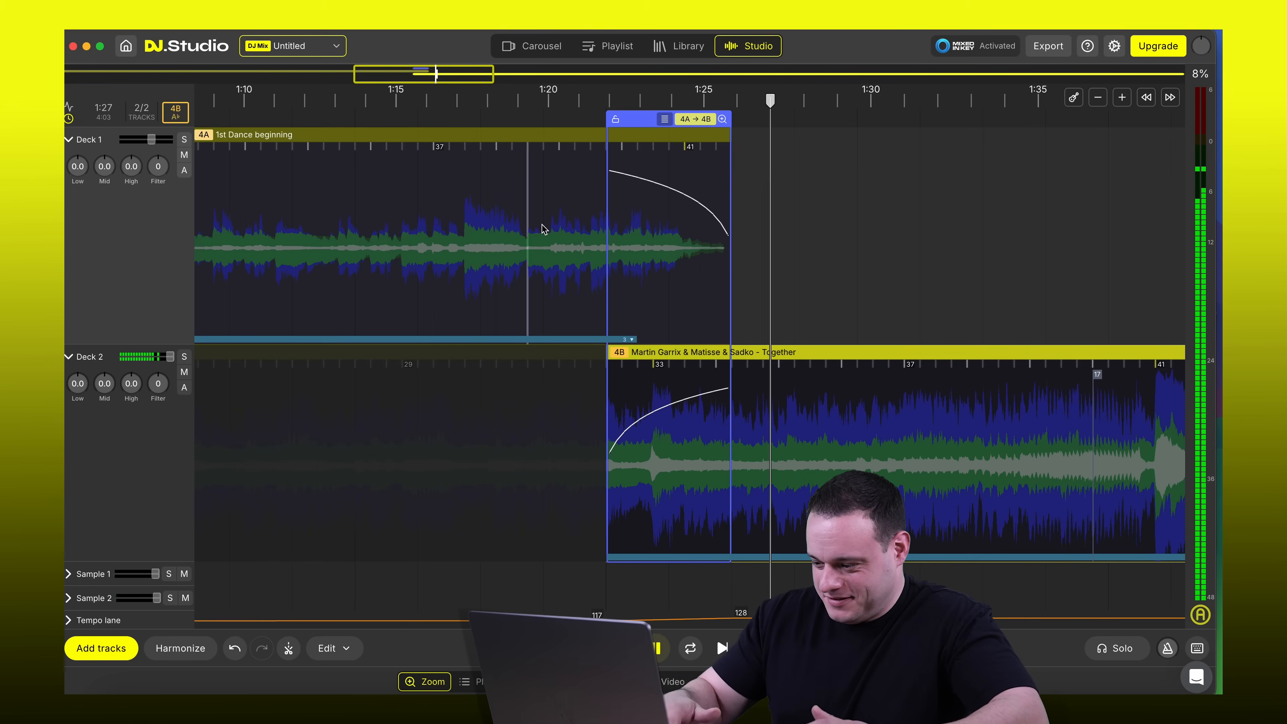
pyautogui.press('space')
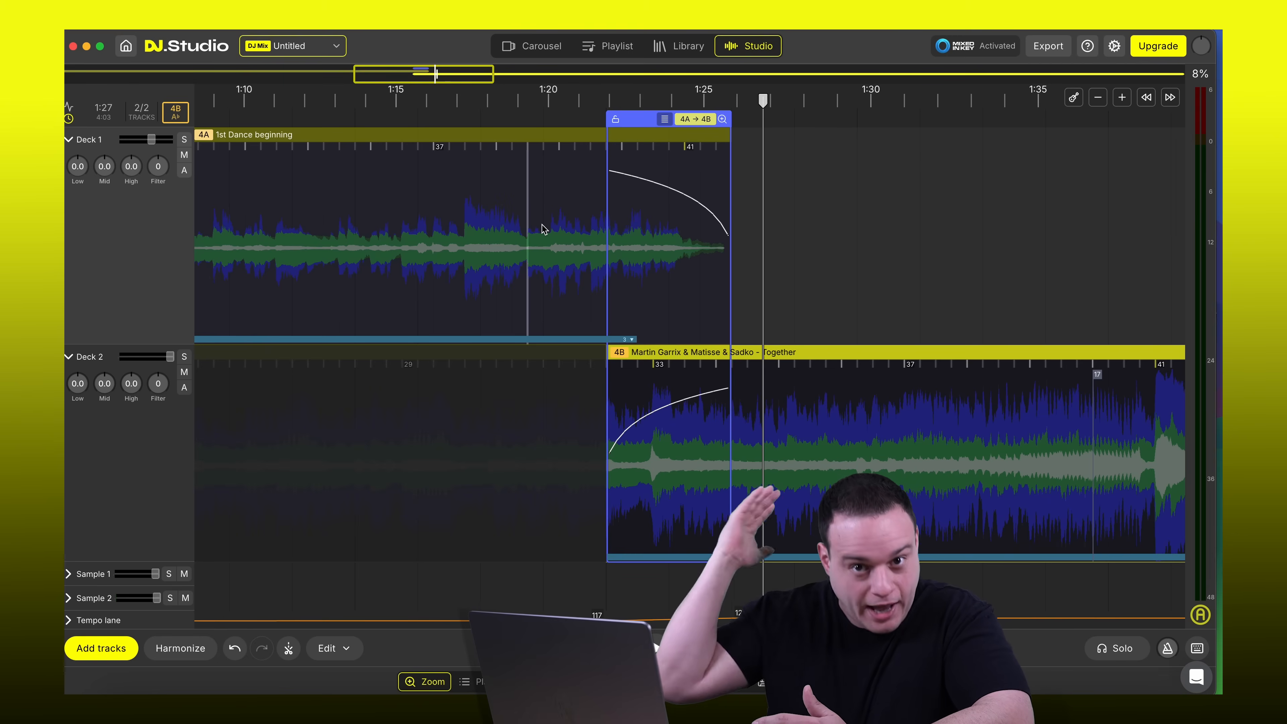
# Play back 1st Dance beginning from about 0:10 and 0:26, and the transition into Together from about 1:15
pyautogui.hscroll(-8, 539, 162)
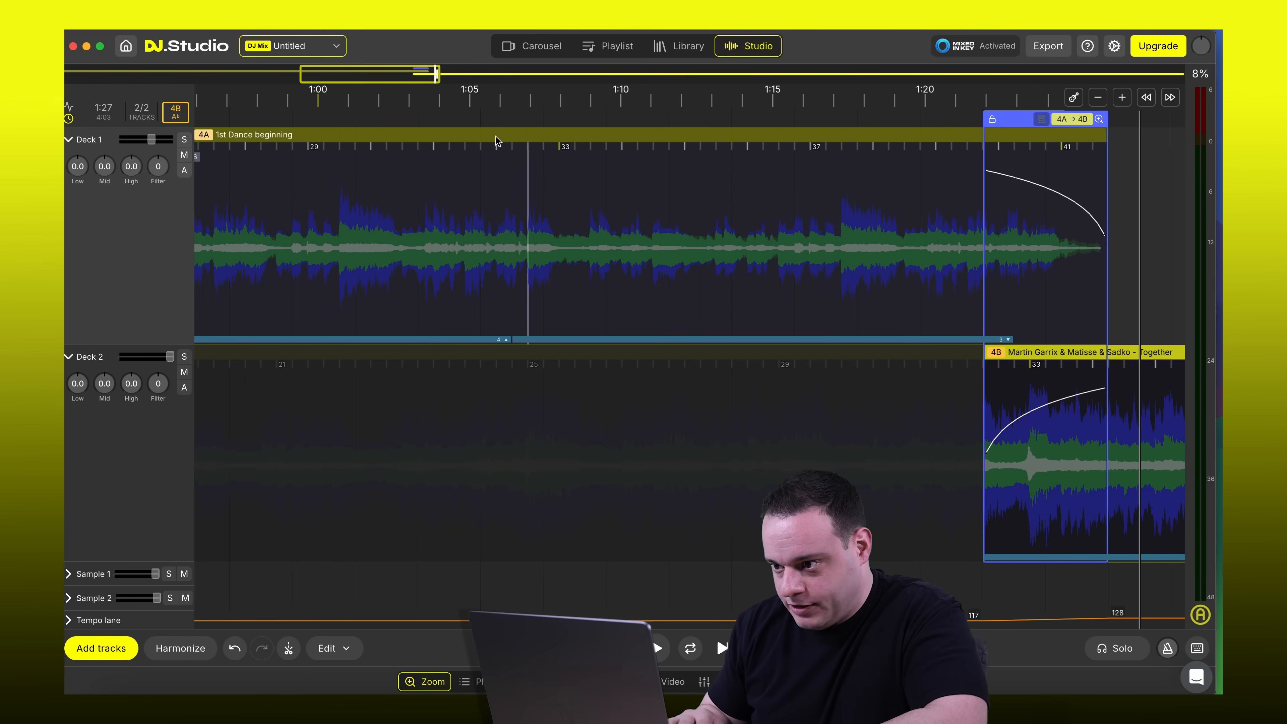
pyautogui.click(399, 103)
pyautogui.scroll(-5, 398, 103)
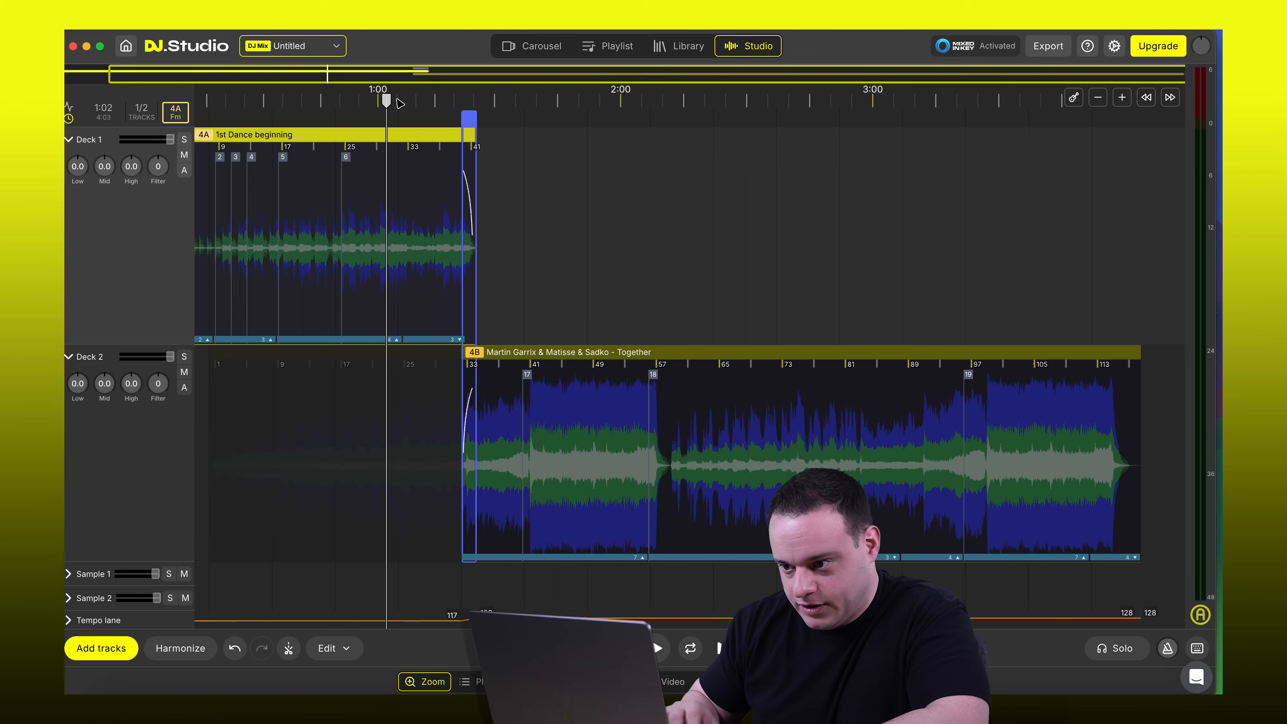
pyautogui.moveTo(388, 103); pyautogui.dragTo(196, 104)
pyautogui.press('space')
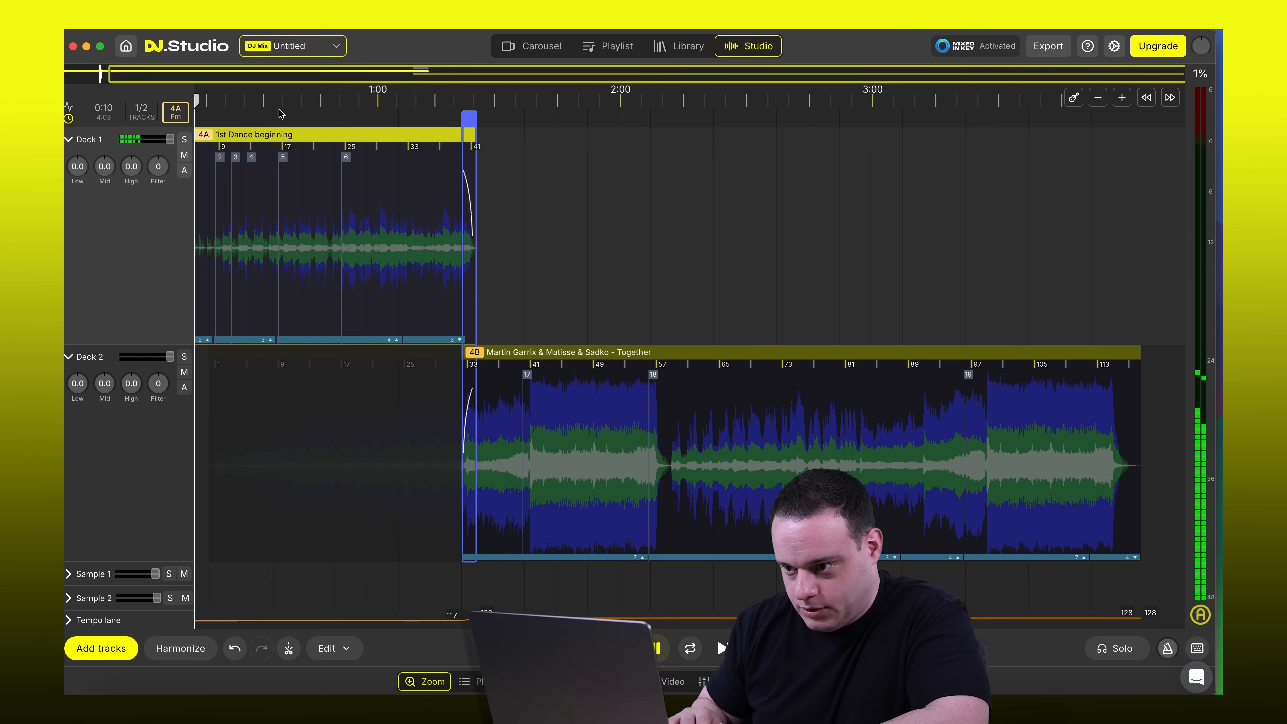
pyautogui.click(245, 97)
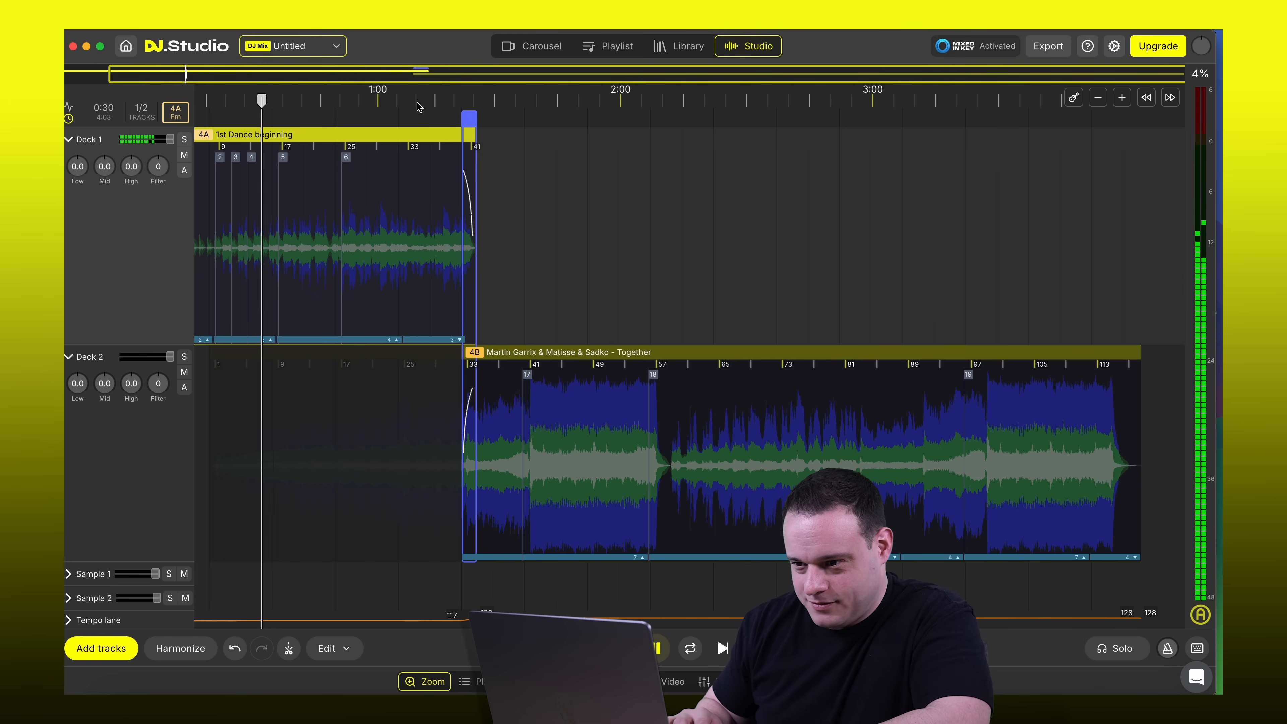
pyautogui.press('space')
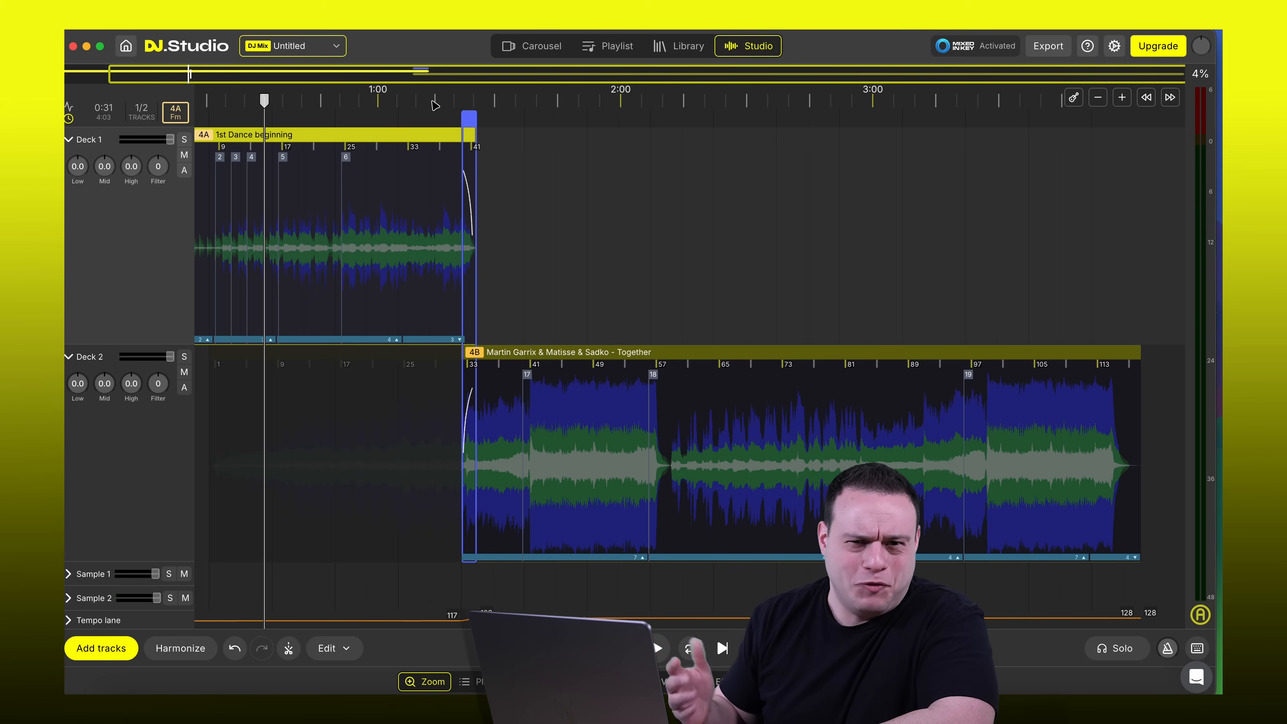
pyautogui.click(434, 105)
pyautogui.press('space')
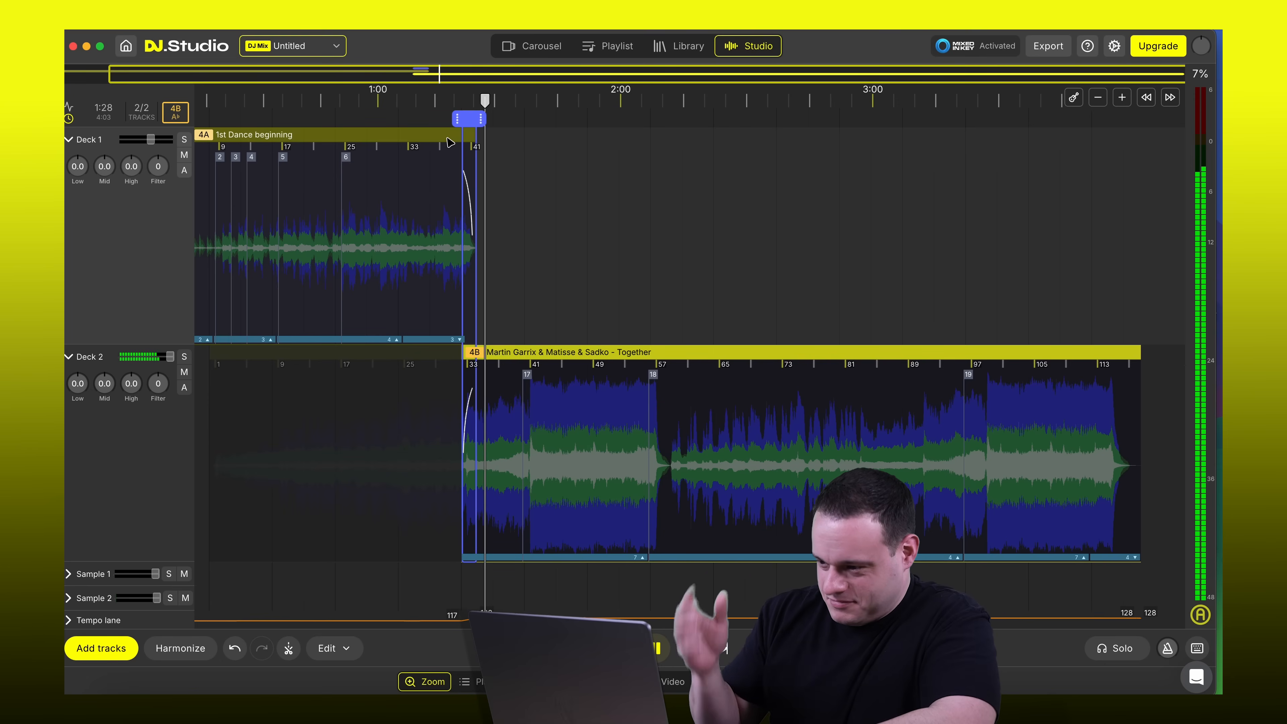
# Play Together from about 2:08 and locate the silent gap after the drop, around 2:12
pyautogui.click(655, 99)
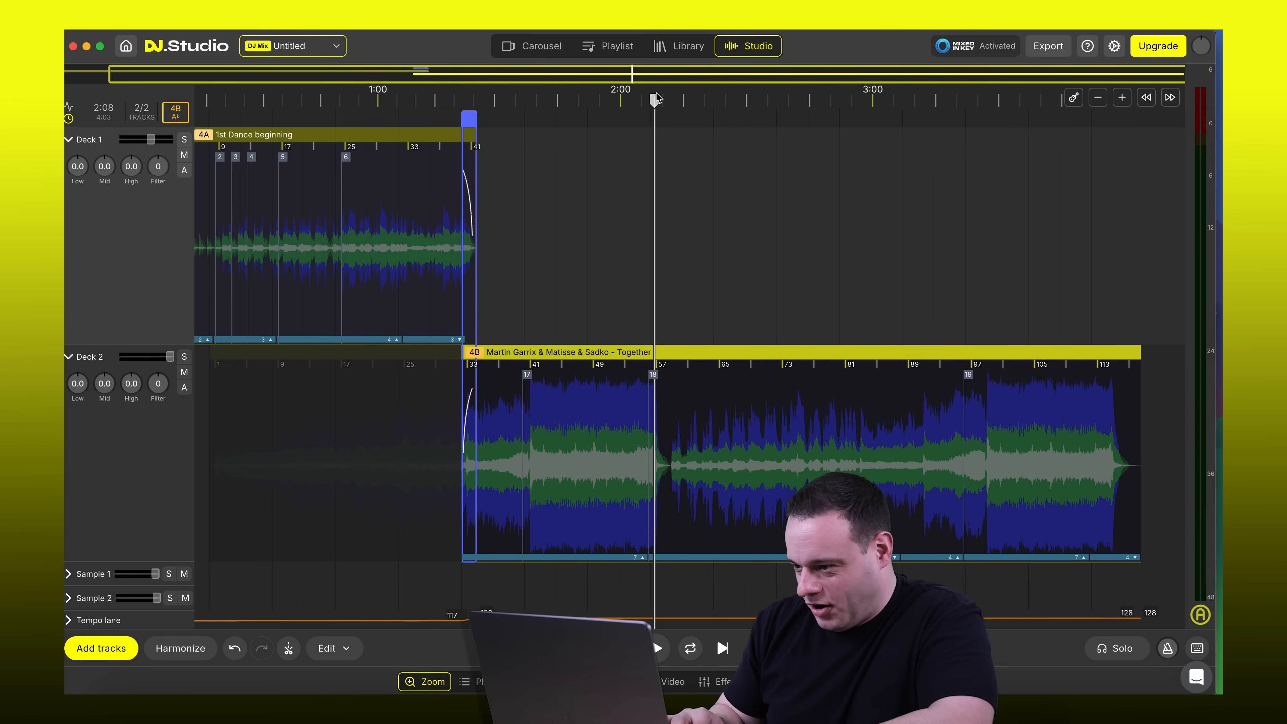
pyautogui.press('space')
pyautogui.scroll(8, 656, 126)
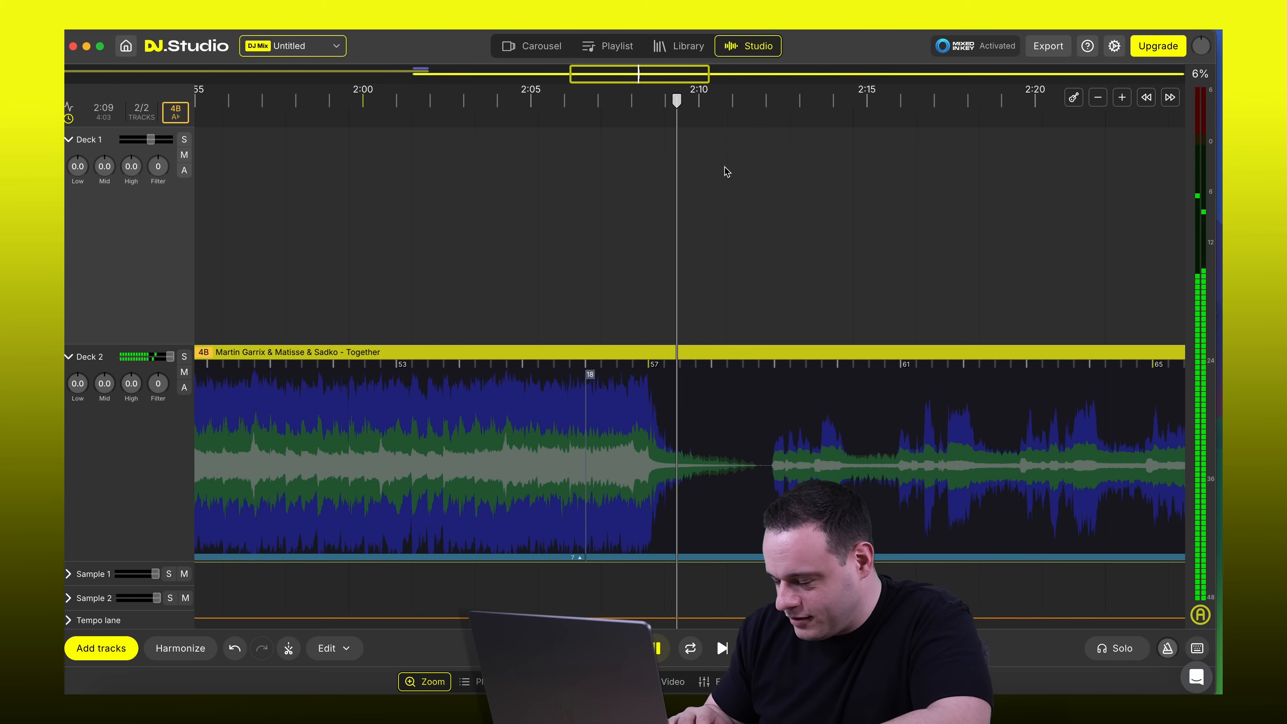
pyautogui.click(743, 319)
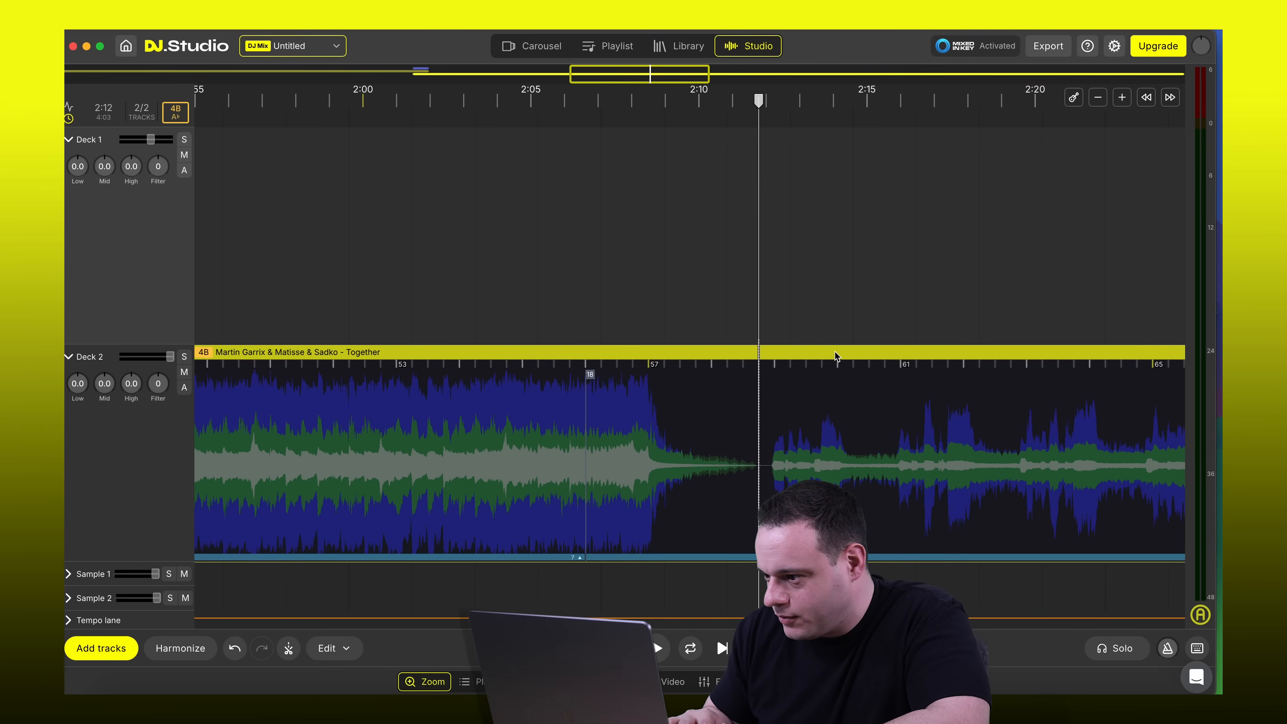
# Delete the part of Together from about 2:12 to its end, so the mix finishes after the first drop
pyautogui.scroll(-8, 826, 354)
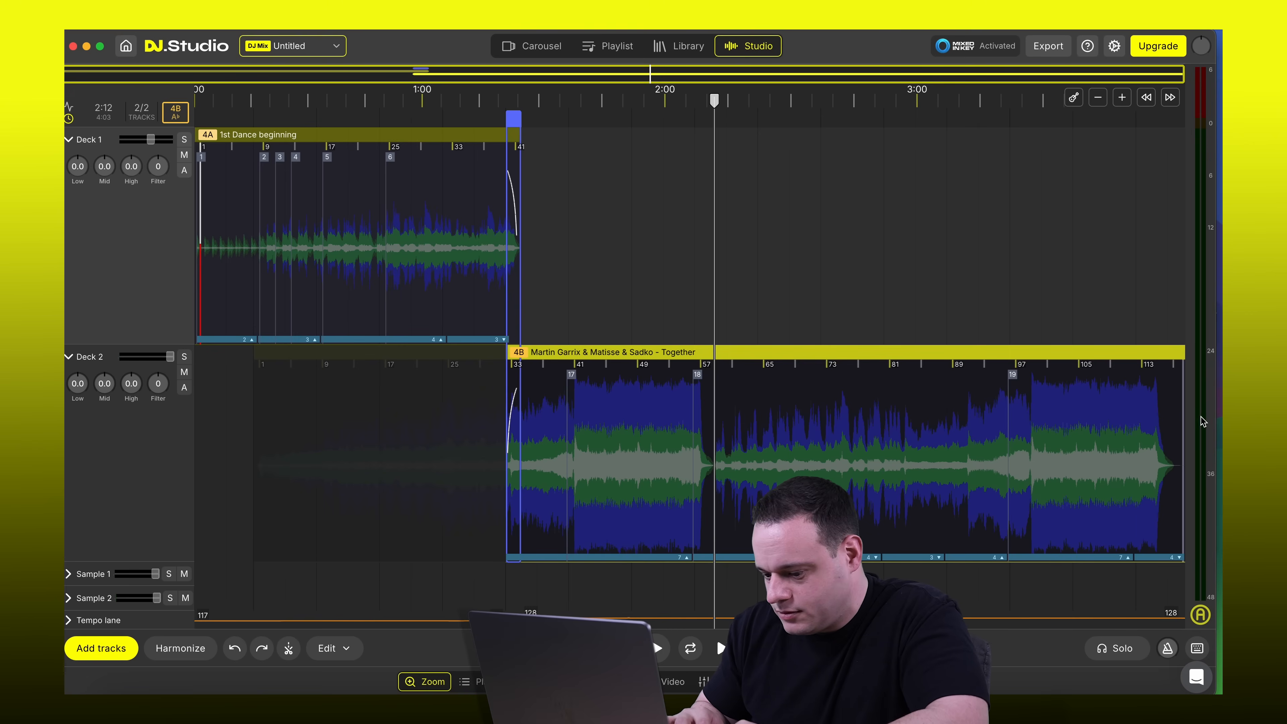
pyautogui.moveTo(1195, 427); pyautogui.dragTo(721, 401)
pyautogui.rightClick(718, 402)
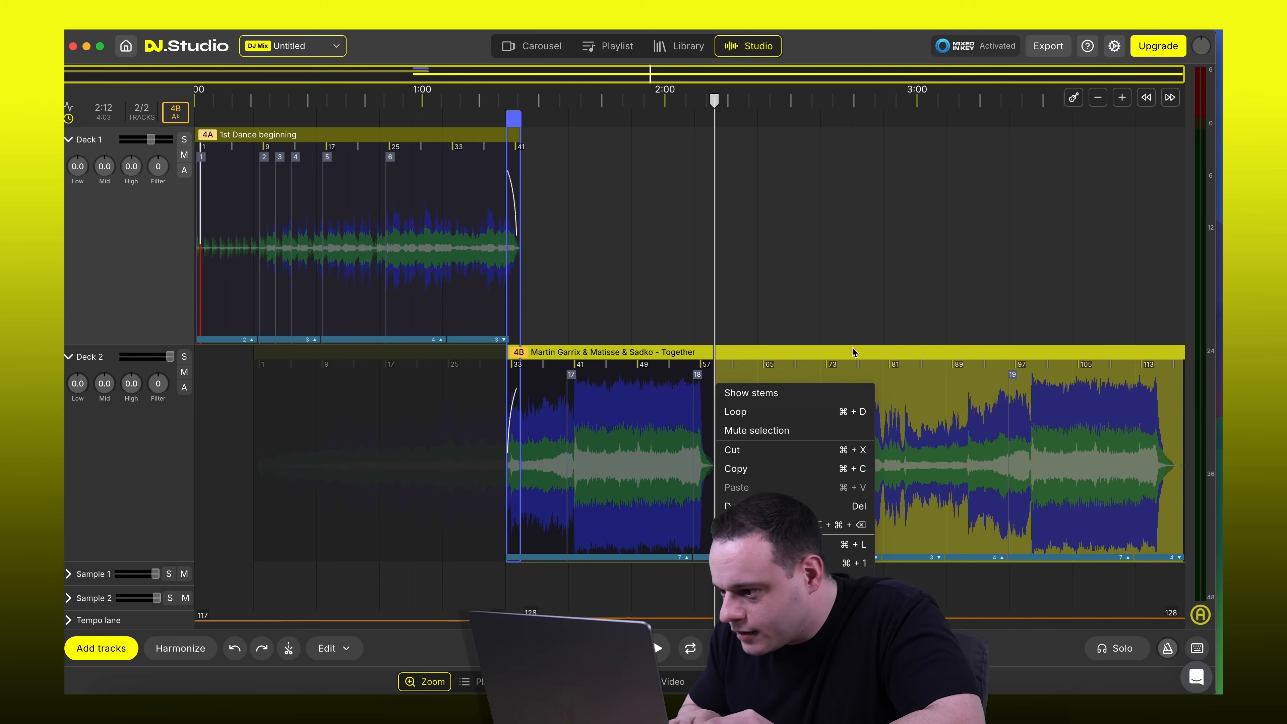
pyautogui.press('BackSpace')
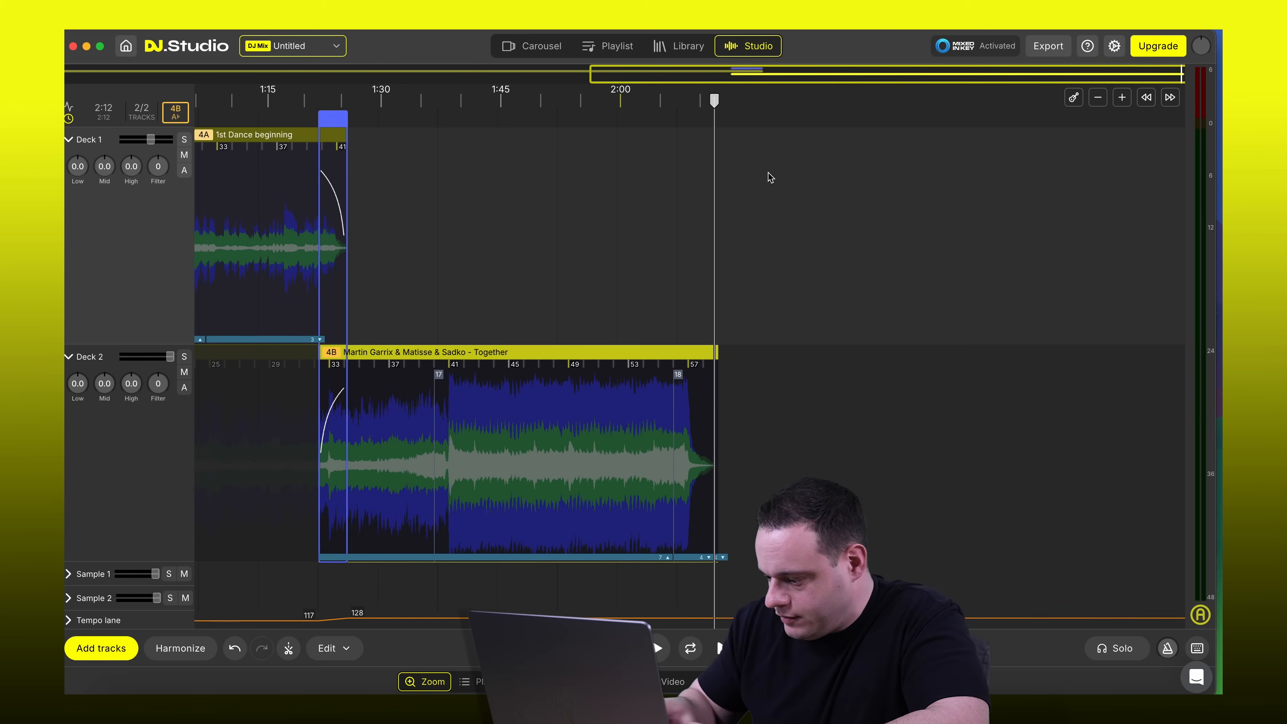
# Play back the trimmed ending of Together from about 2:08 to check how it fades out
pyautogui.press('Up')
pyautogui.press('Up')
pyautogui.press('Up')
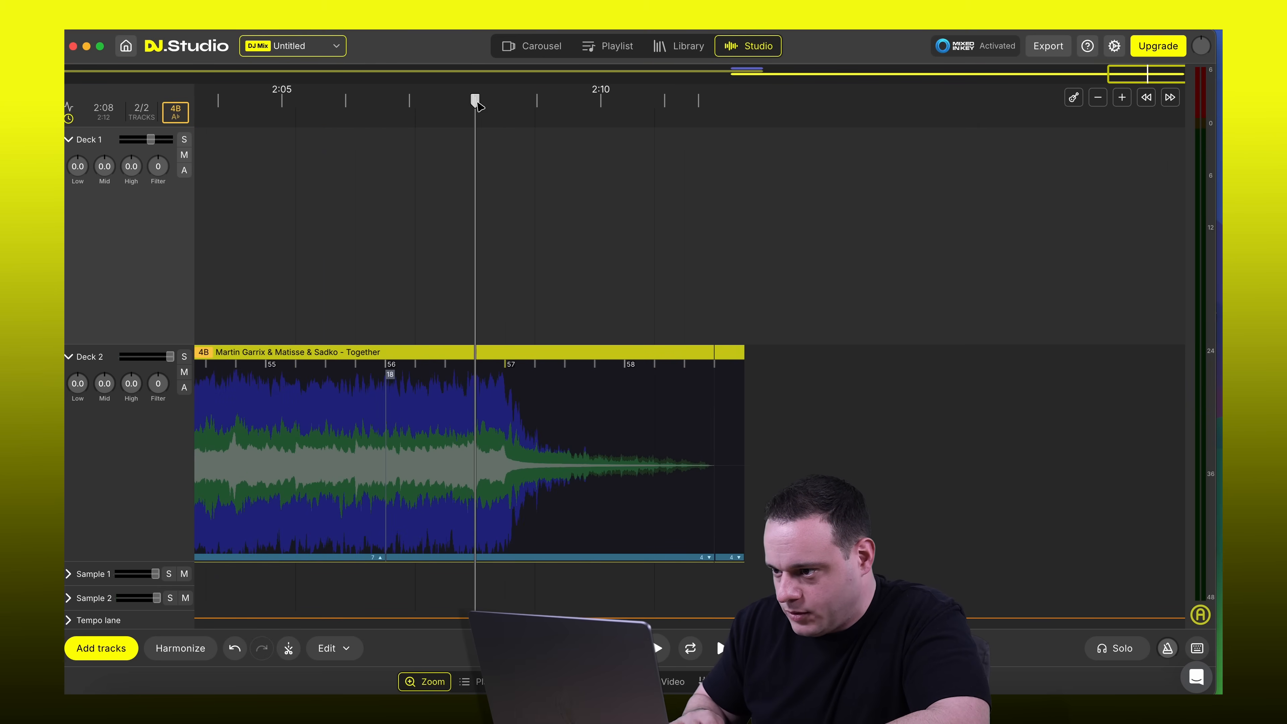
pyautogui.press('space')
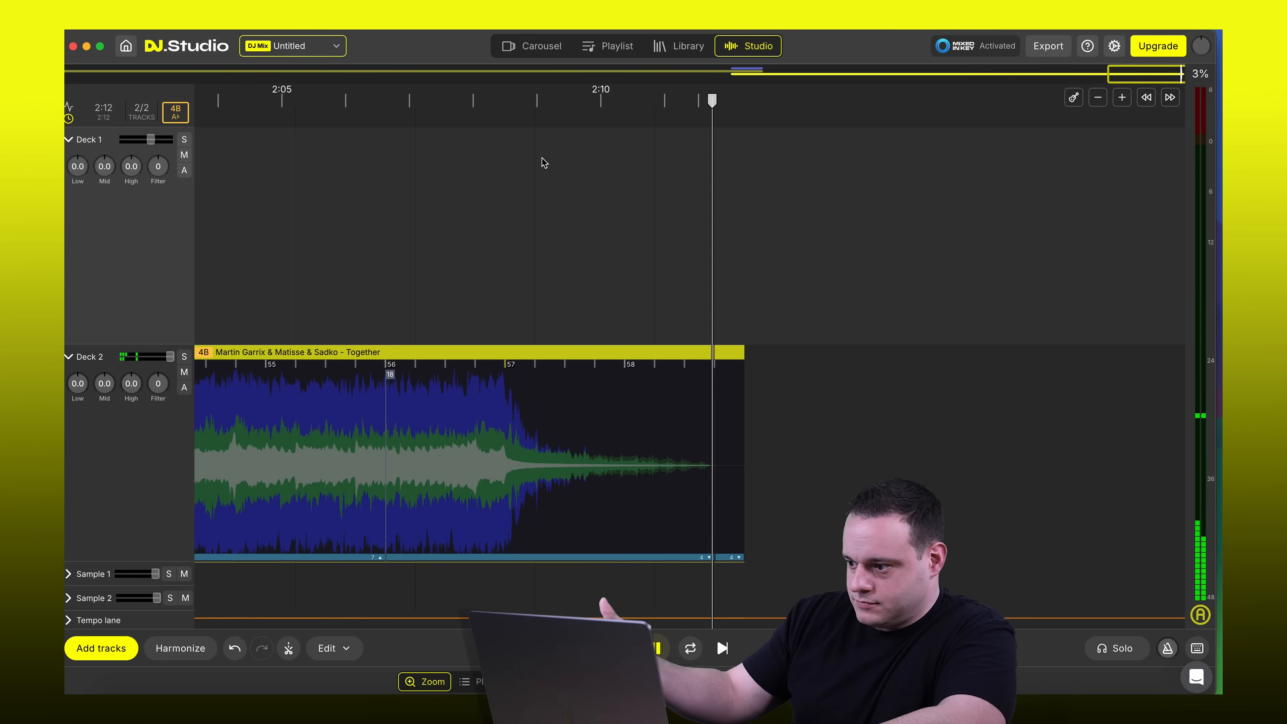
pyautogui.press('space')
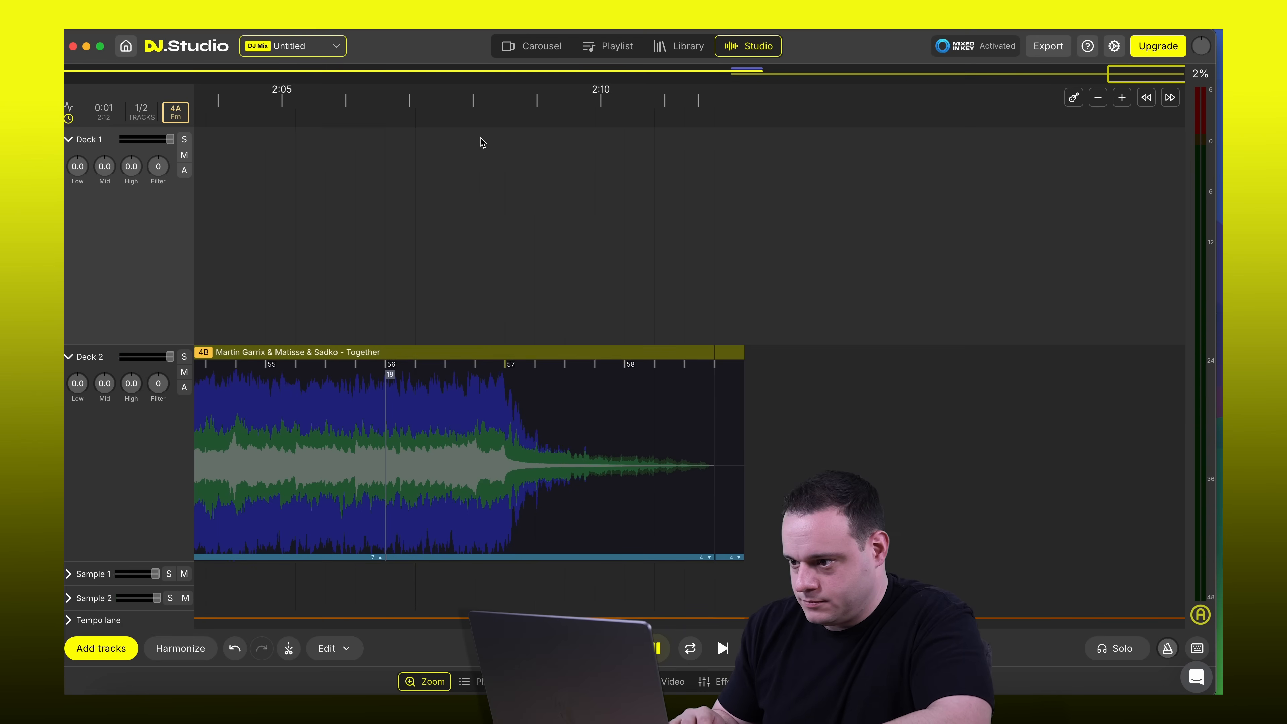
pyautogui.press('space')
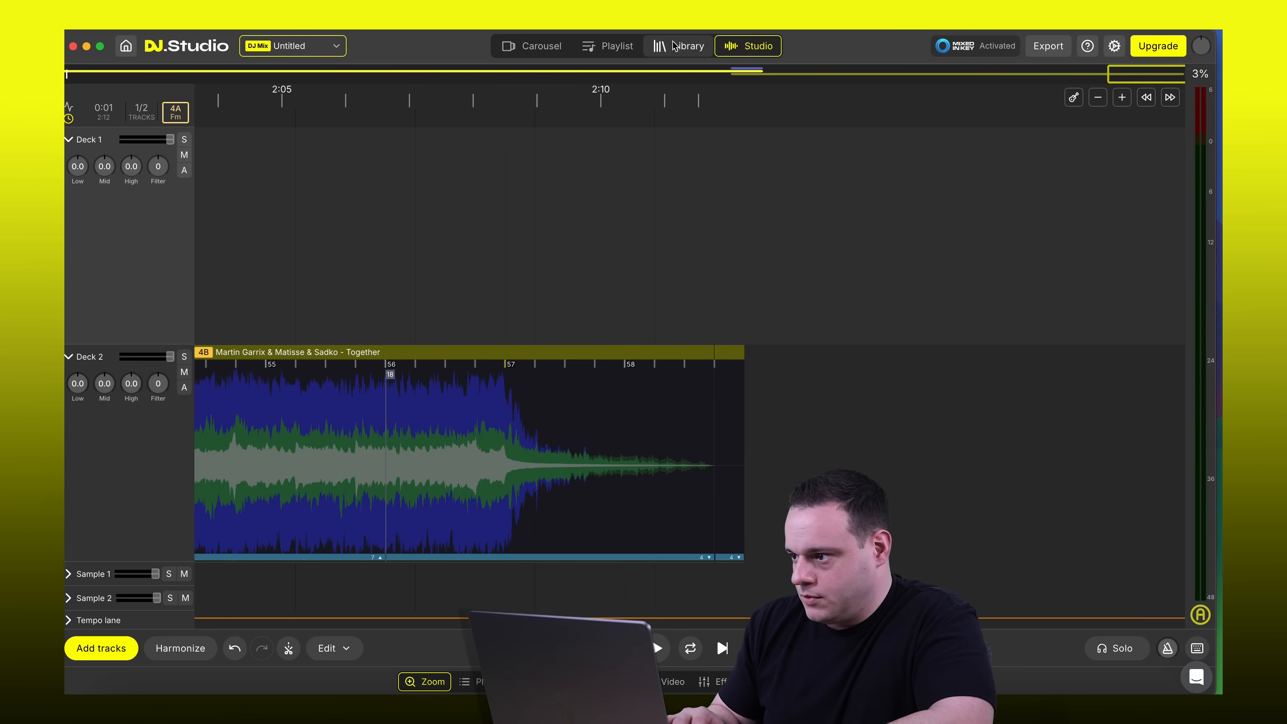
# Save the mix as First Dance Mix COMPLETE and export it as an MP3 audio file with the limiter enabled
pyautogui.click(1048, 47)
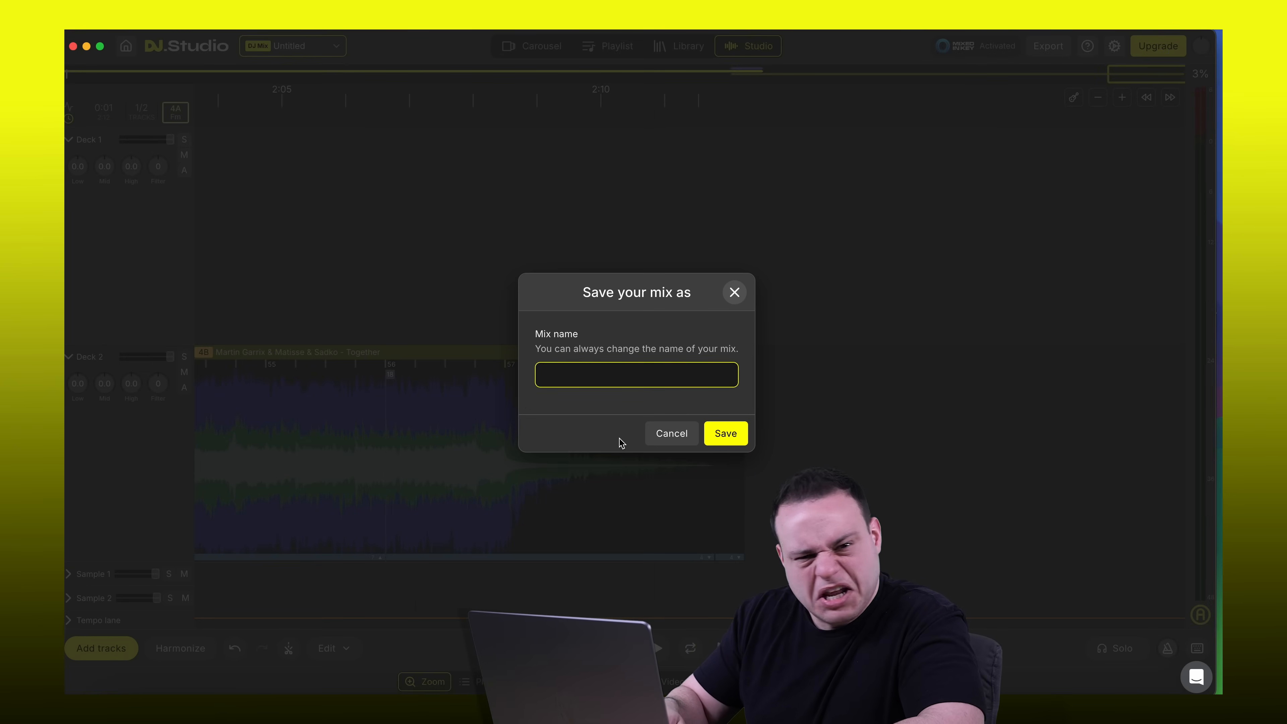
pyautogui.write('First Dance Mix COMPLETE')
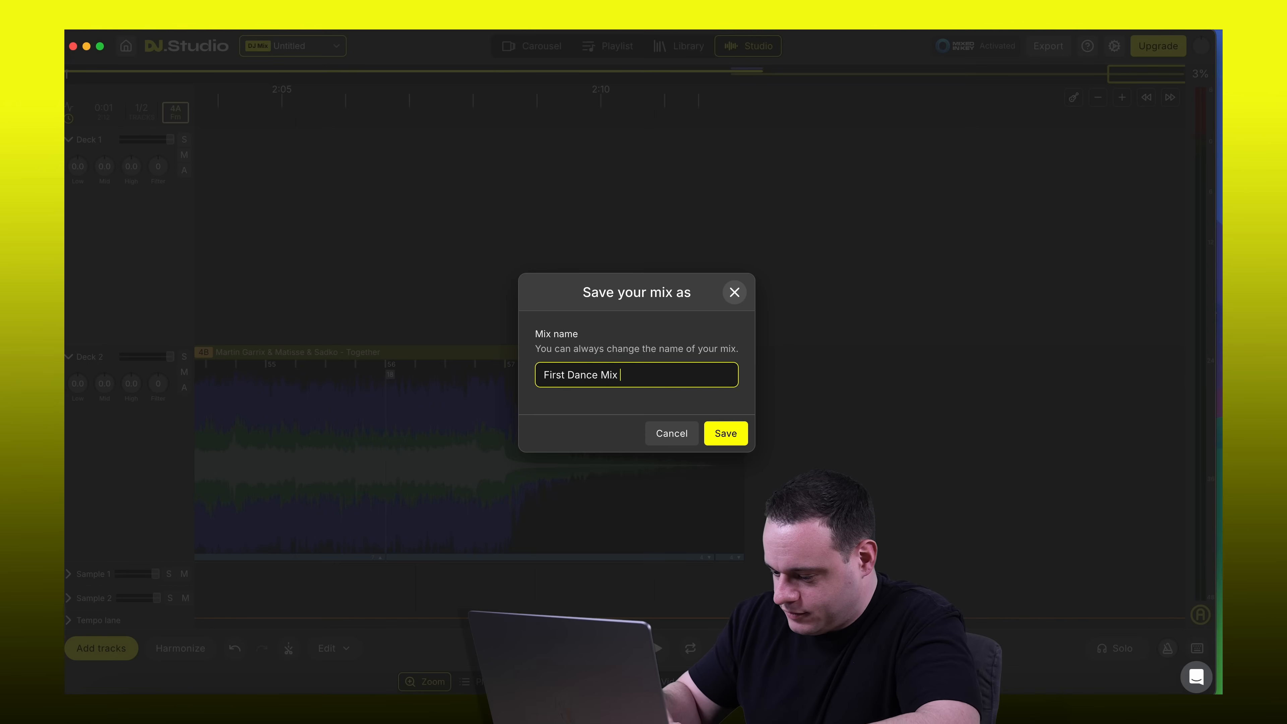
pyautogui.click(726, 434)
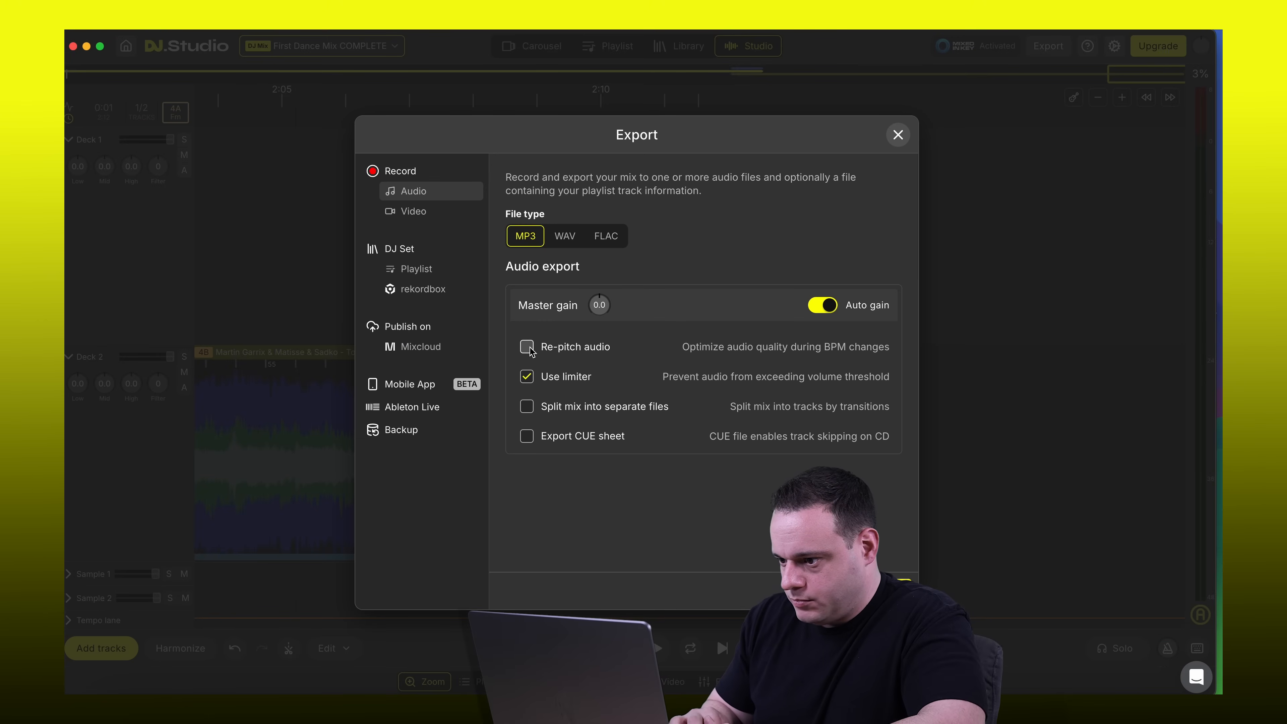
pyautogui.click(886, 591)
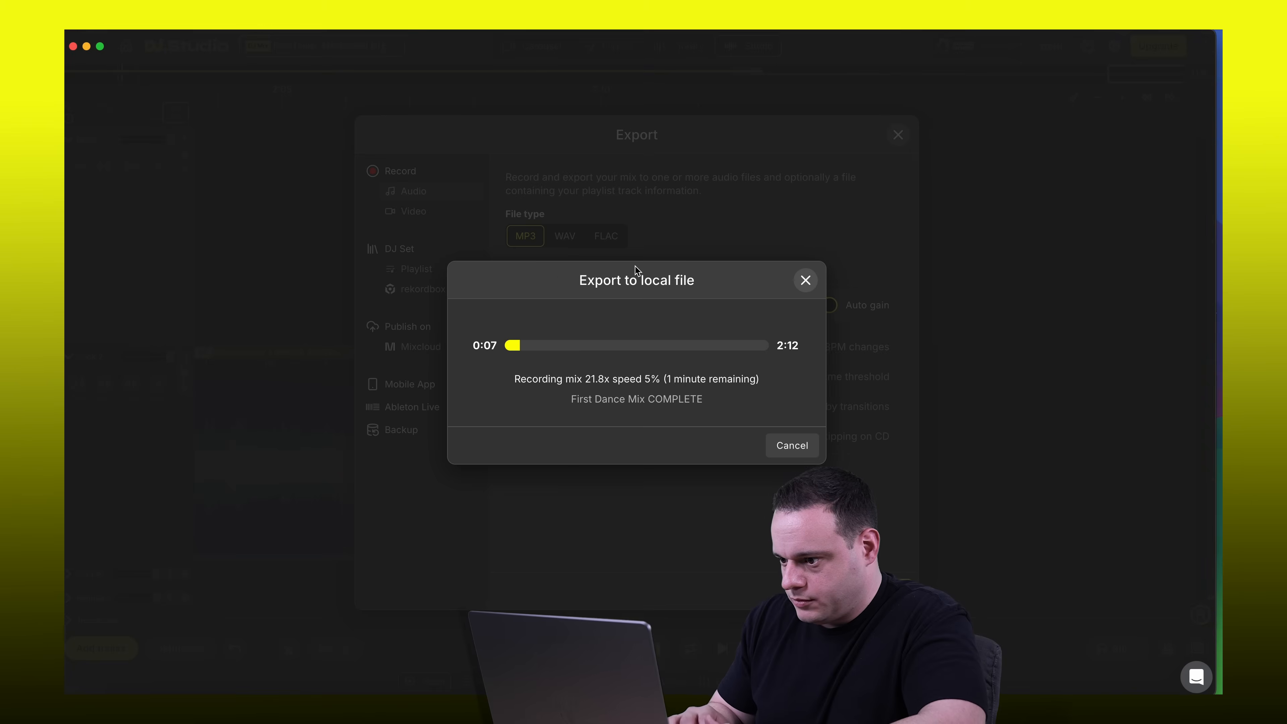